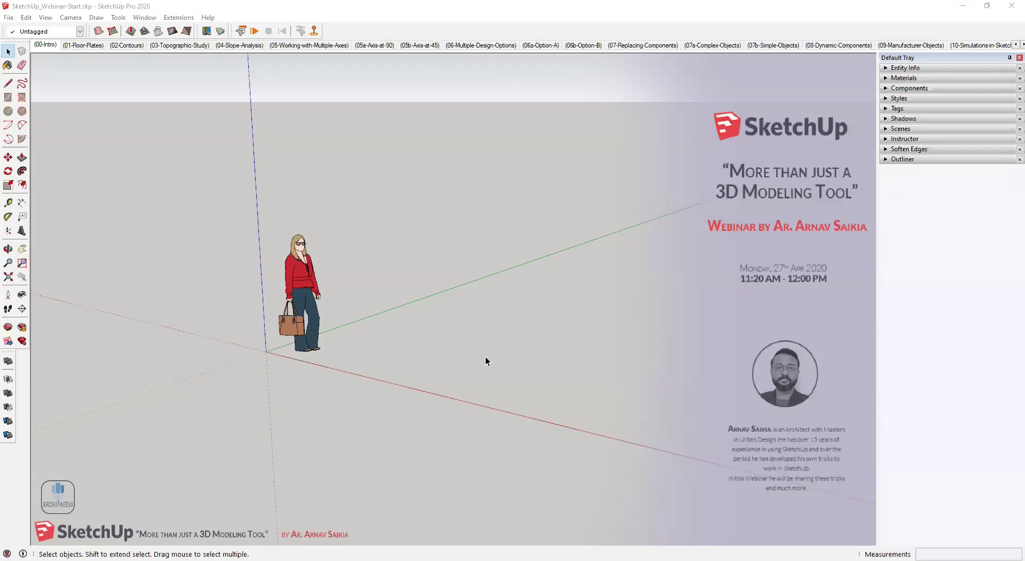
Open the 01-Floor-Plates scene.
{"action": "left_click", "coordinate": [498, 247]}
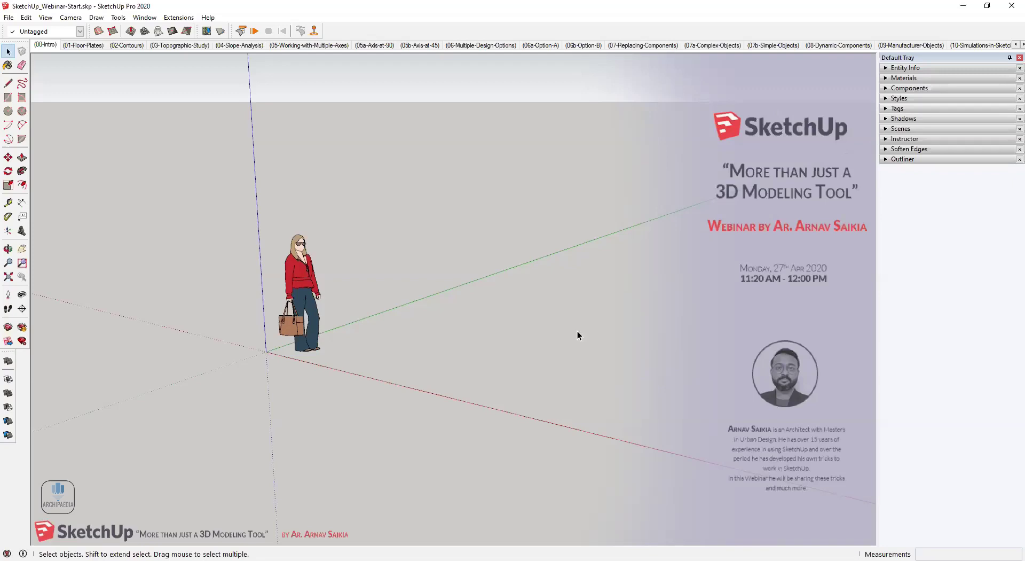
{"action": "left_click", "coordinate": [83, 45]}
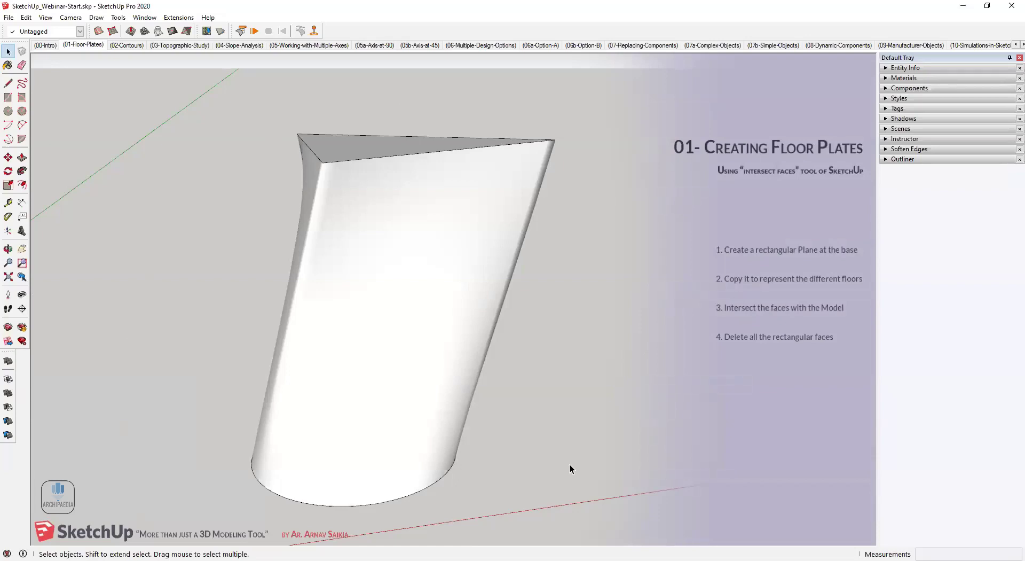
Examine the tower mass from several angles, from its triangular top down to its rounded base.
{"action": "key", "text": "o"}
{"action": "left_click_drag", "start_coordinate": [568, 463], "coordinate": [426, 222]}
{"action": "key", "text": "space"}
{"action": "key", "text": "o"}
{"action": "left_click_drag", "start_coordinate": [315, 431], "coordinate": [387, 372]}
{"action": "middle_click_drag", "start_coordinate": [387, 372], "coordinate": [391, 470]}
{"action": "middle_click_drag", "start_coordinate": [382, 240], "coordinate": [381, 277]}
{"action": "left_click_drag", "start_coordinate": [382, 277], "coordinate": [405, 228]}
{"action": "key", "text": "space"}
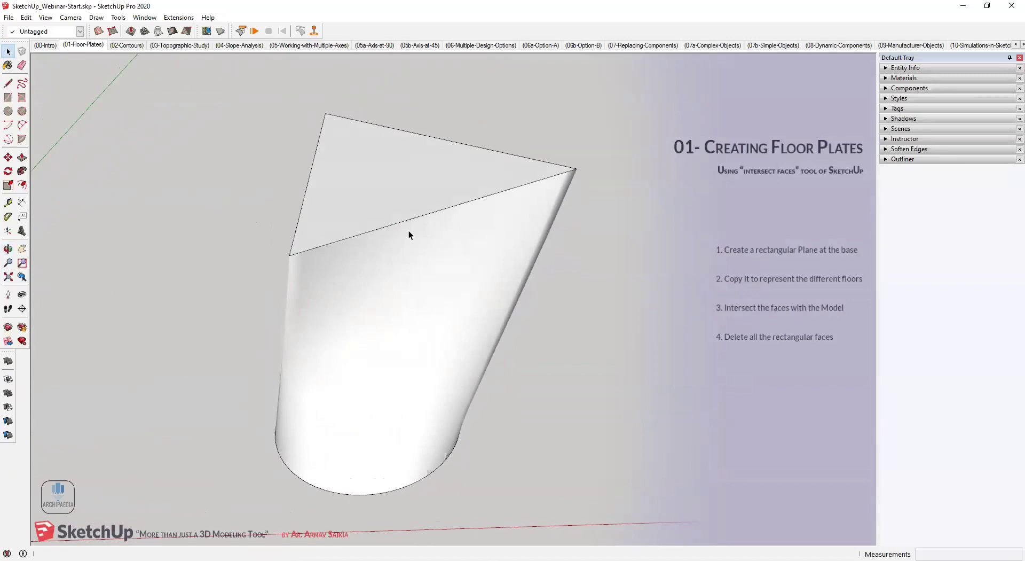
{"action": "middle_click_drag", "start_coordinate": [408, 232], "coordinate": [408, 249]}
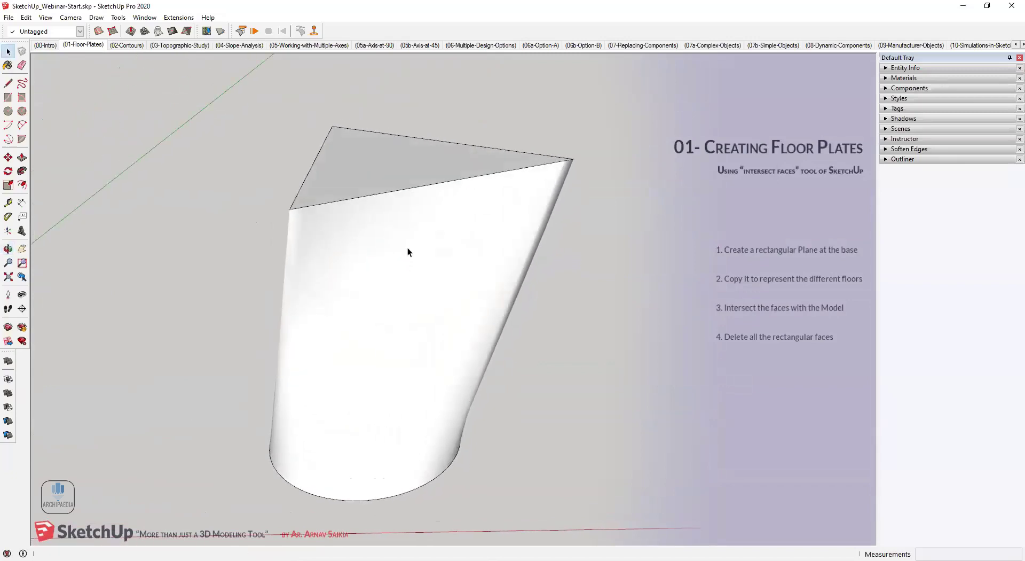
{"action": "middle_click_drag", "start_coordinate": [408, 334], "coordinate": [417, 302]}
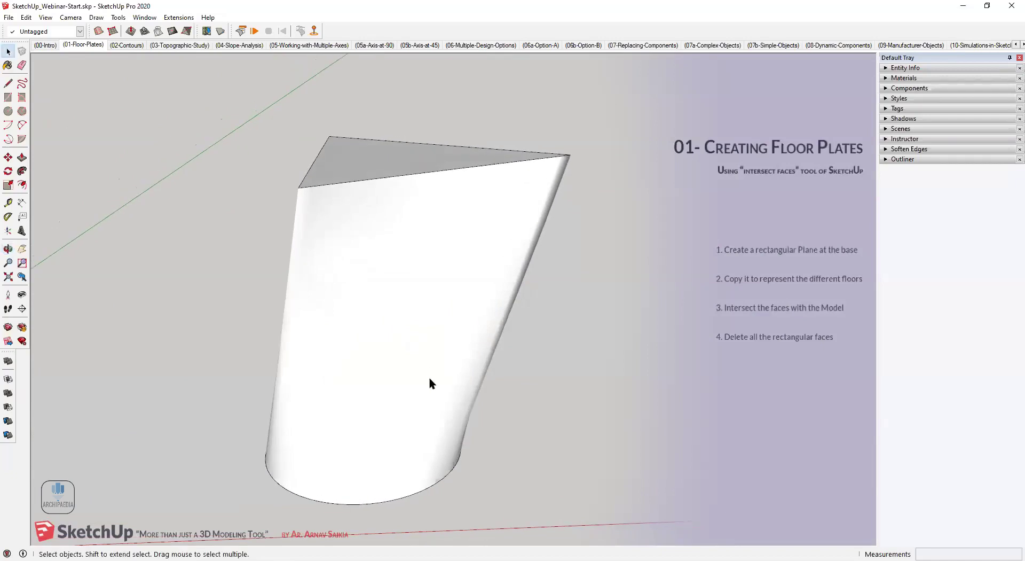
{"action": "middle_click_drag", "start_coordinate": [425, 351], "coordinate": [398, 200]}
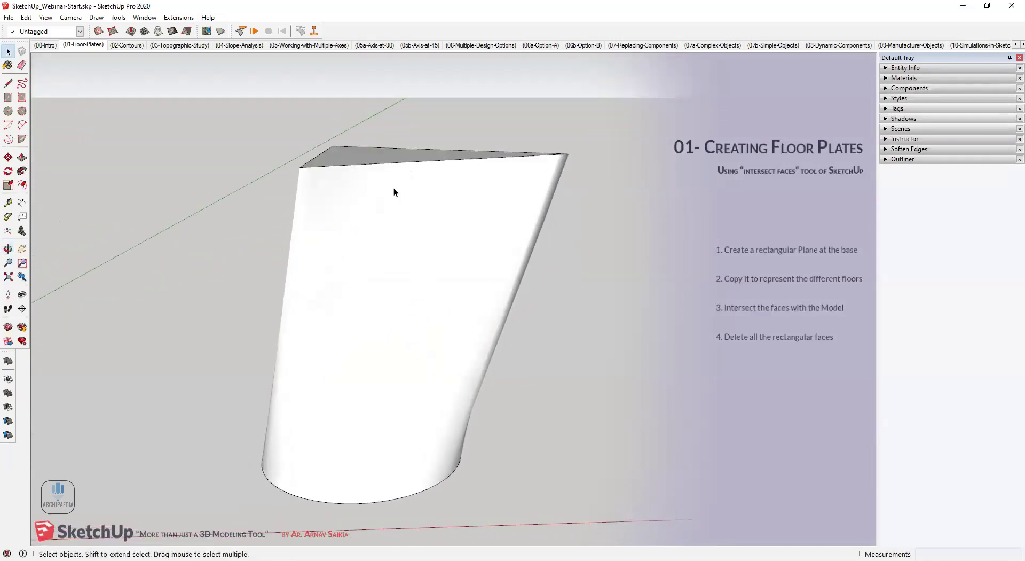
{"action": "middle_click_drag", "start_coordinate": [428, 453], "coordinate": [453, 280]}
{"action": "middle_click_drag", "start_coordinate": [424, 418], "coordinate": [371, 401]}
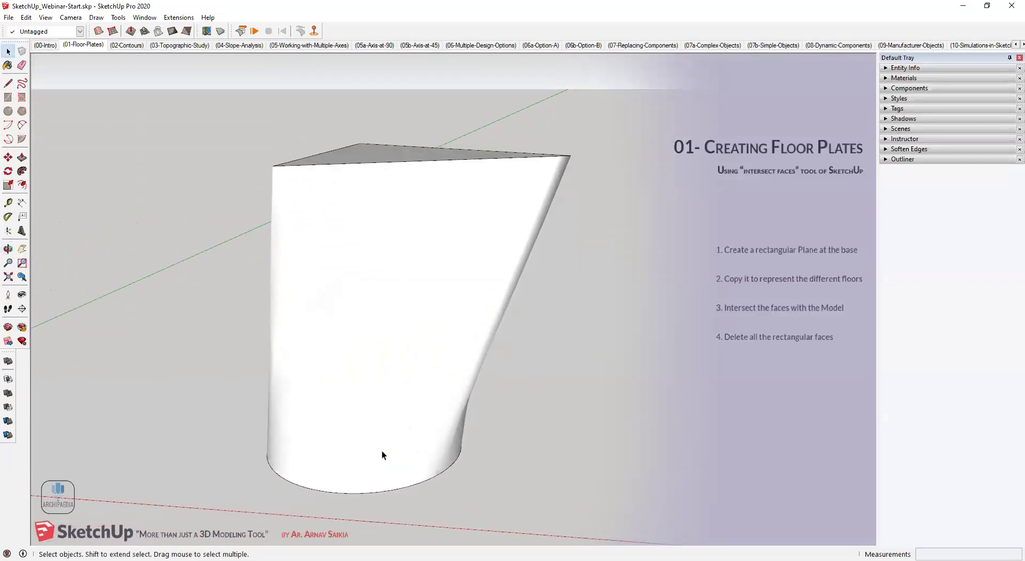
Draw a horizontal square about 90.3 m per side around the base of the tower.
{"action": "middle_click_drag", "start_coordinate": [382, 450], "coordinate": [277, 491]}
{"action": "key", "text": "r"}
{"action": "left_click", "coordinate": [247, 501]}
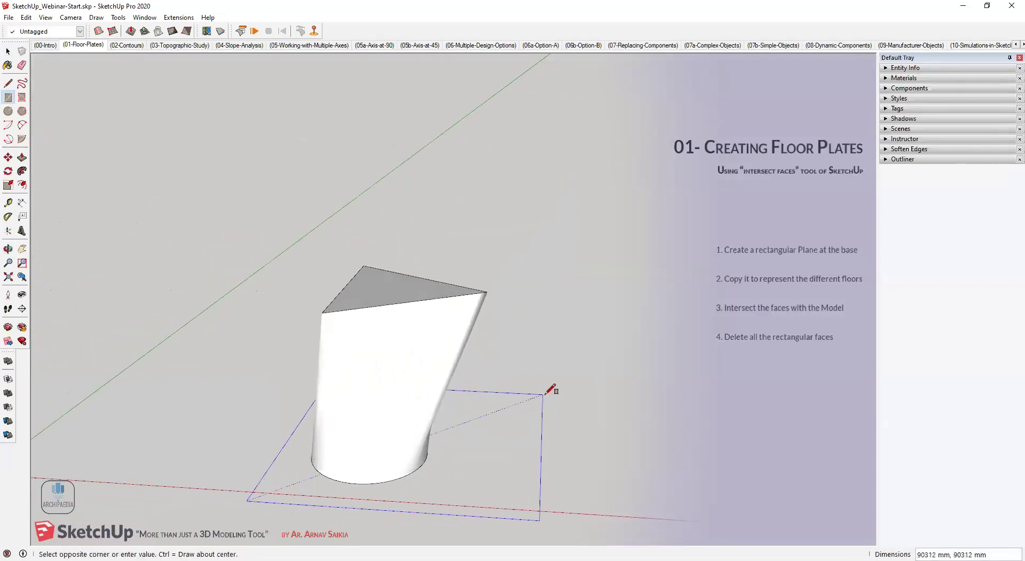
{"action": "left_click", "coordinate": [550, 390]}
{"action": "middle_click_drag", "start_coordinate": [474, 481], "coordinate": [521, 513]}
Move the square in plan so that it fully encloses both the tower's base and its triangular top.
{"action": "key", "text": "space"}
{"action": "key", "text": "t"}
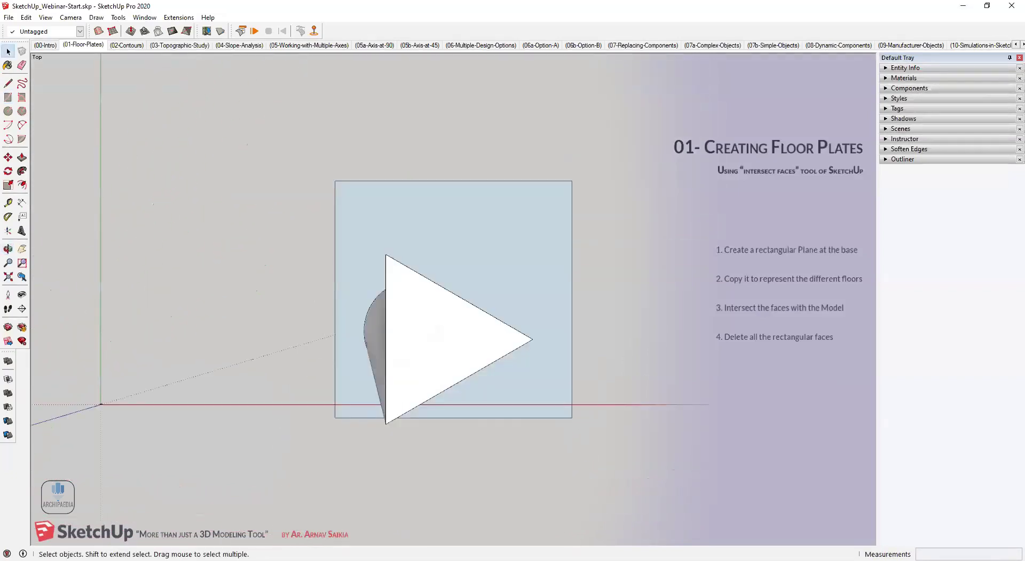
{"action": "double_click", "coordinate": [526, 296]}
{"action": "left_click", "coordinate": [534, 257]}
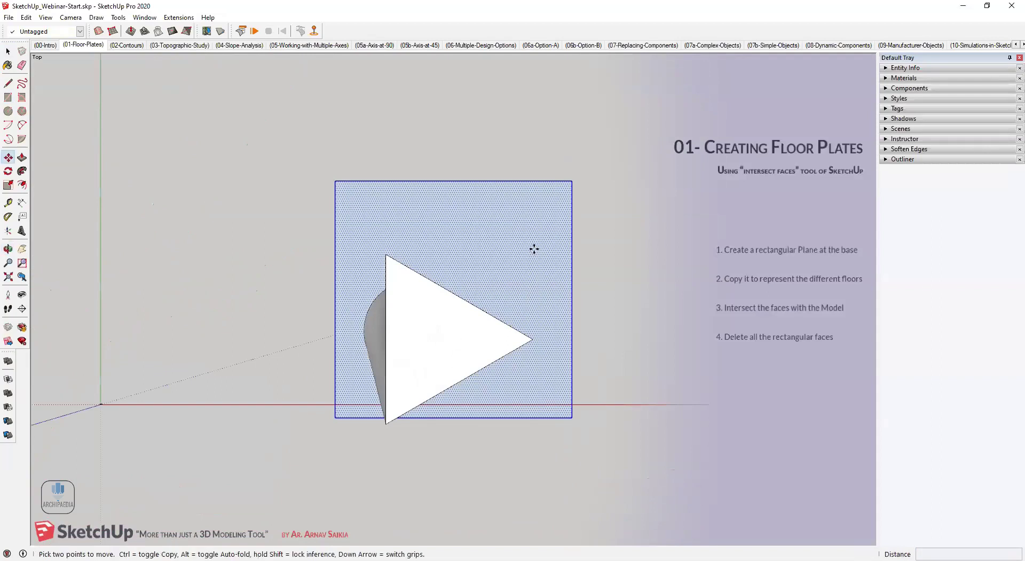
{"action": "left_click", "coordinate": [536, 283]}
{"action": "key", "text": "space"}
{"action": "left_click", "coordinate": [606, 318]}
Copy the square 3000 mm up along the blue axis and multiply it into 20 floor levels.
{"action": "middle_click_drag", "start_coordinate": [607, 319], "coordinate": [480, 256]}
{"action": "left_click", "coordinate": [514, 352]}
{"action": "key", "text": "m"}
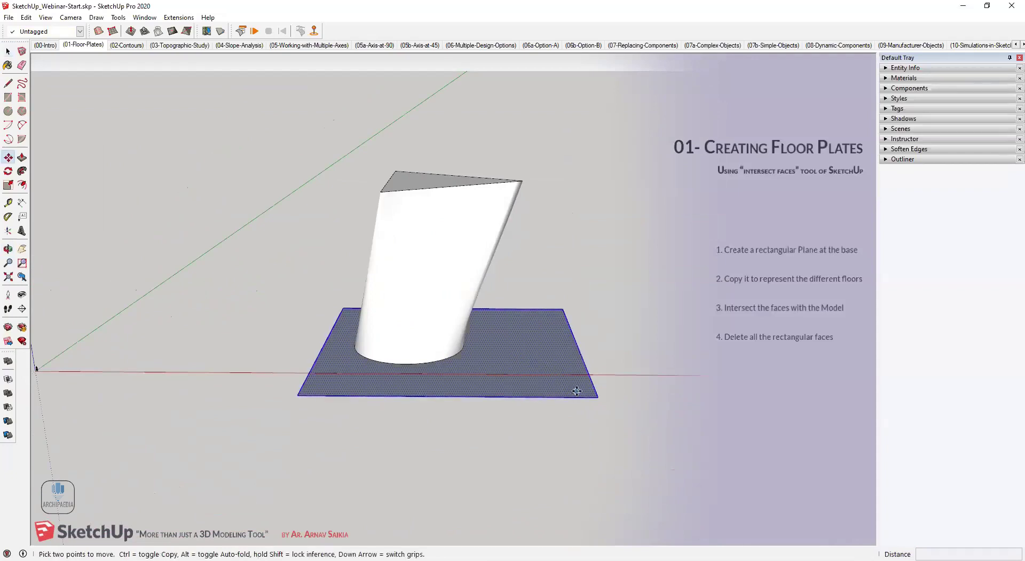
{"action": "key", "text": "ctrl"}
{"action": "left_click", "coordinate": [597, 397]}
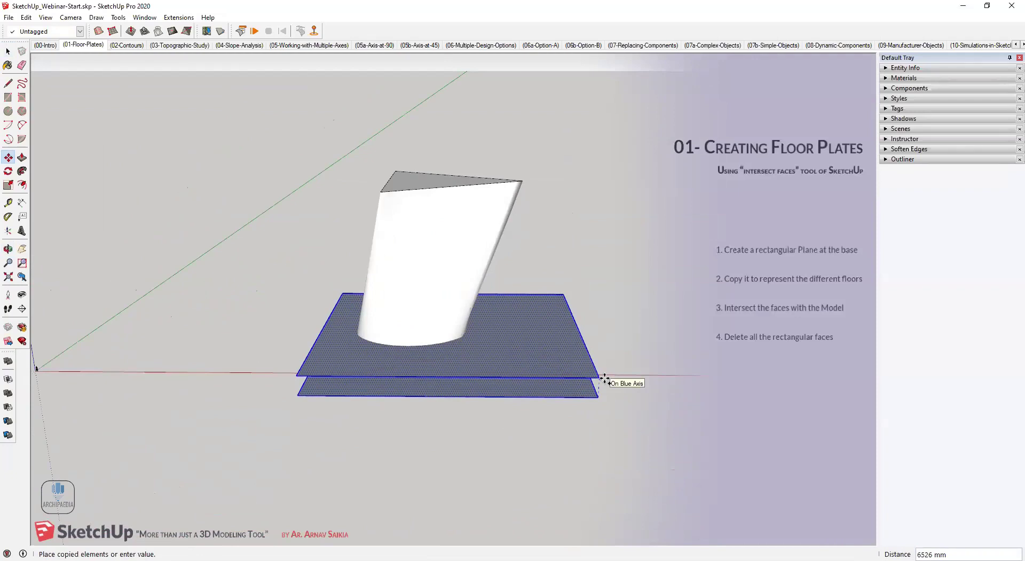
{"action": "type", "text": "3000"}
{"action": "key", "text": "Return"}
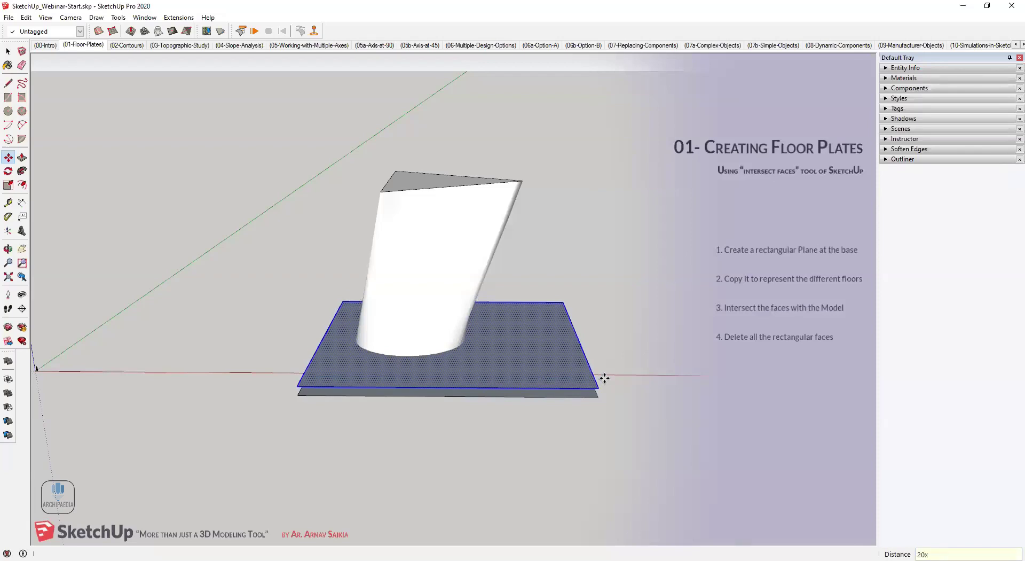
{"action": "key", "text": "Return"}
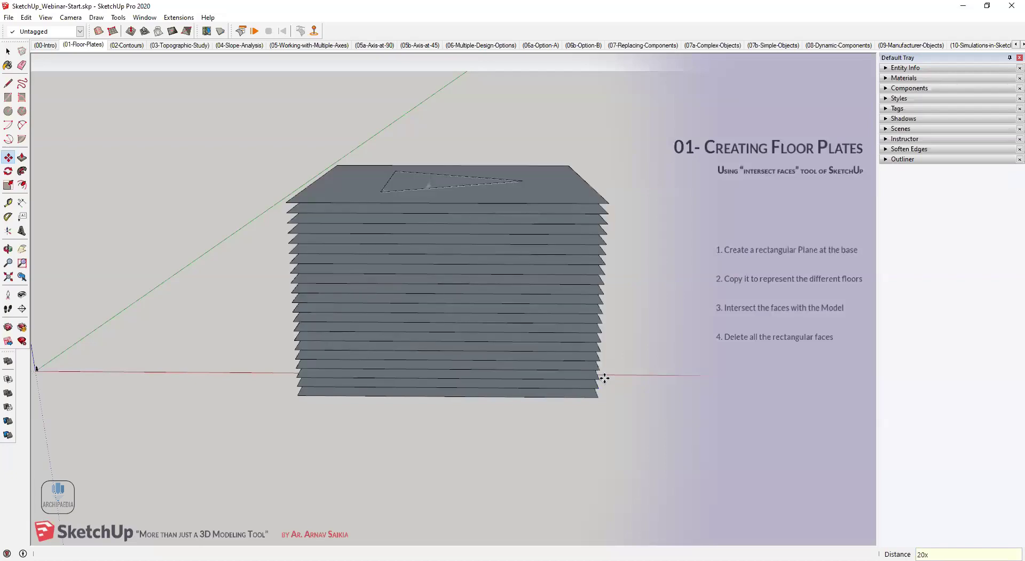
Select all the stacked square plates and intersect their faces with the model.
{"action": "key", "text": "o"}
{"action": "left_click_drag", "start_coordinate": [569, 366], "coordinate": [588, 188]}
{"action": "key", "text": "space"}
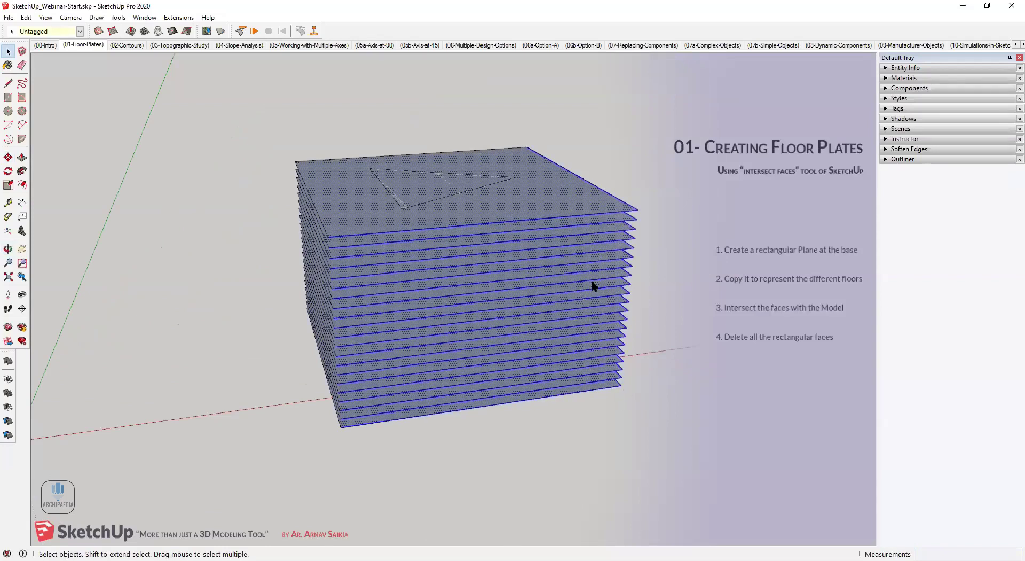
{"action": "middle_click_drag", "start_coordinate": [592, 265], "coordinate": [565, 211]}
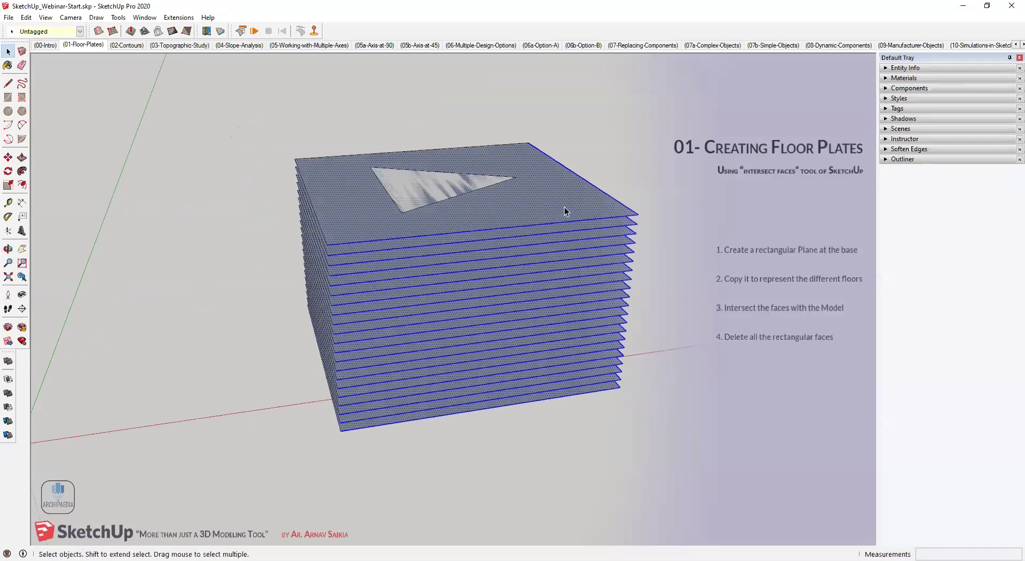
{"action": "right_click", "coordinate": [543, 206]}
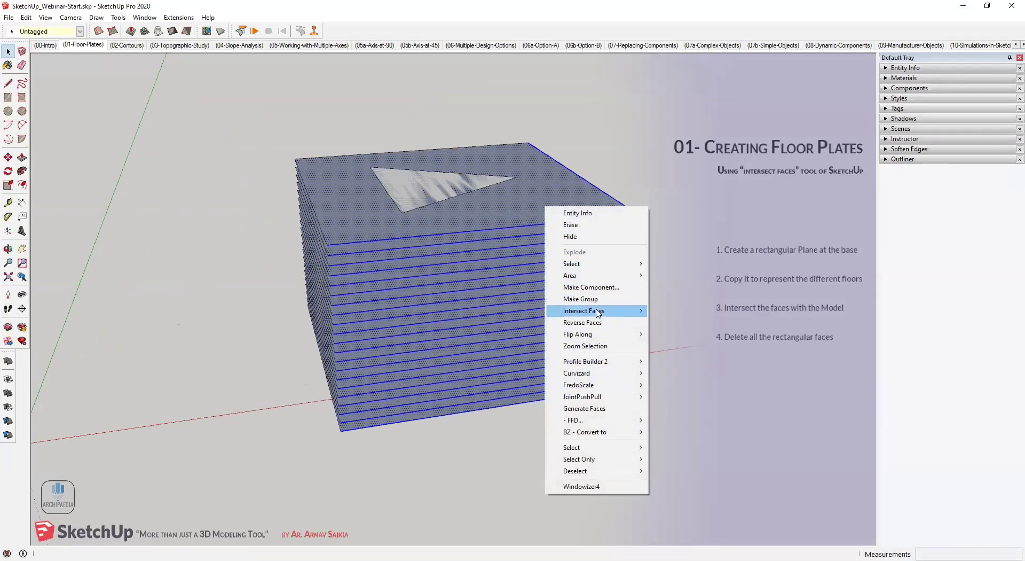
{"action": "mouse_move", "coordinate": [614, 311]}
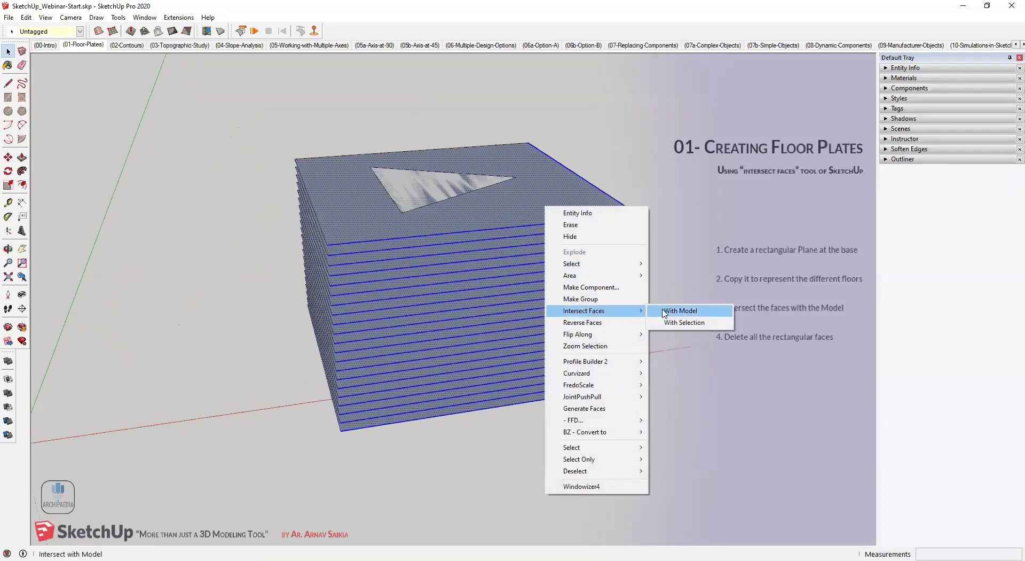
{"action": "left_click", "coordinate": [680, 310]}
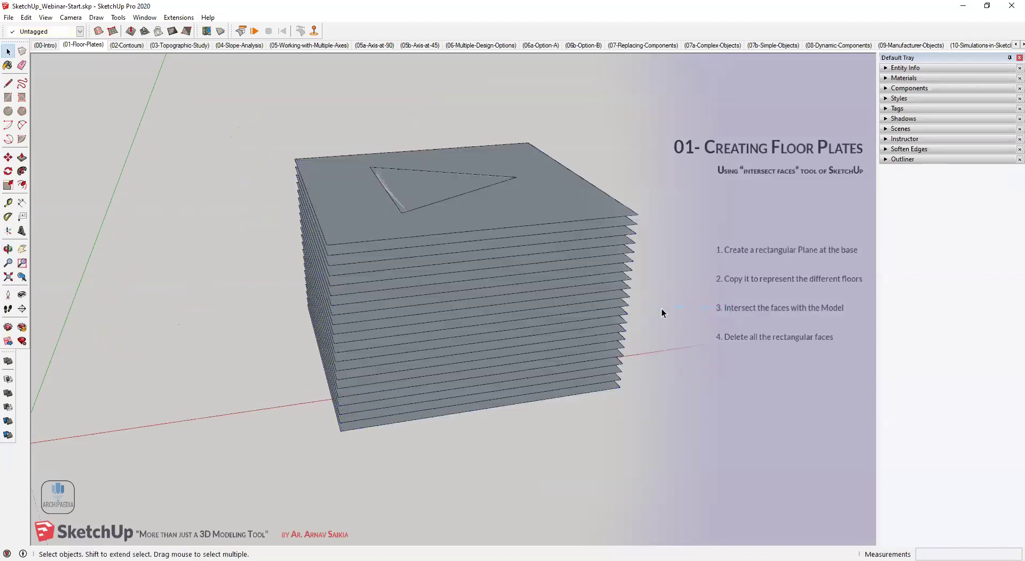
Delete the parts of the square plates that lie outside the tower on every level.
{"action": "left_click", "coordinate": [588, 207]}
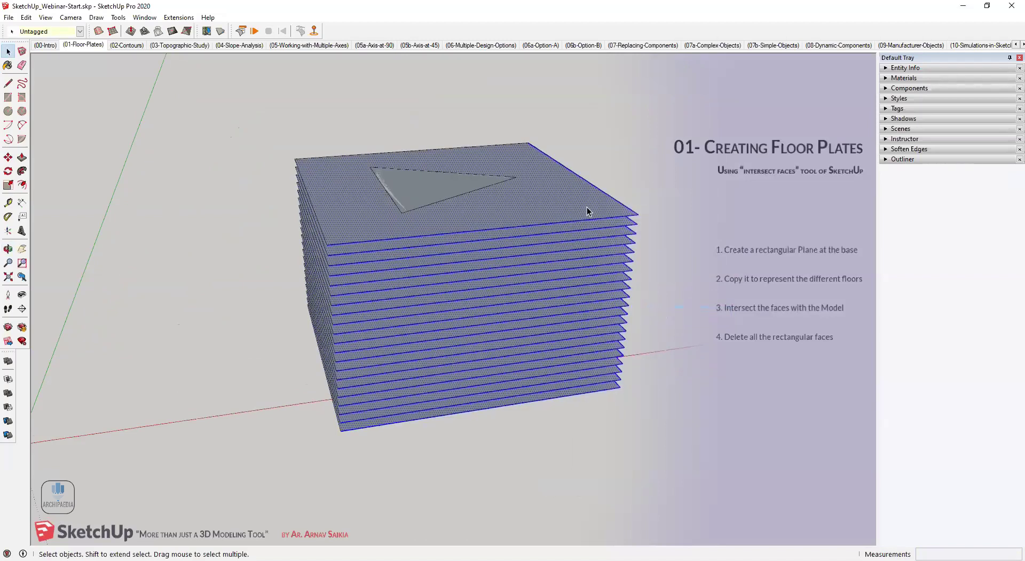
{"action": "key", "text": "Delete"}
{"action": "left_click_drag", "start_coordinate": [316, 342], "coordinate": [563, 447]}
{"action": "key", "text": "Delete"}
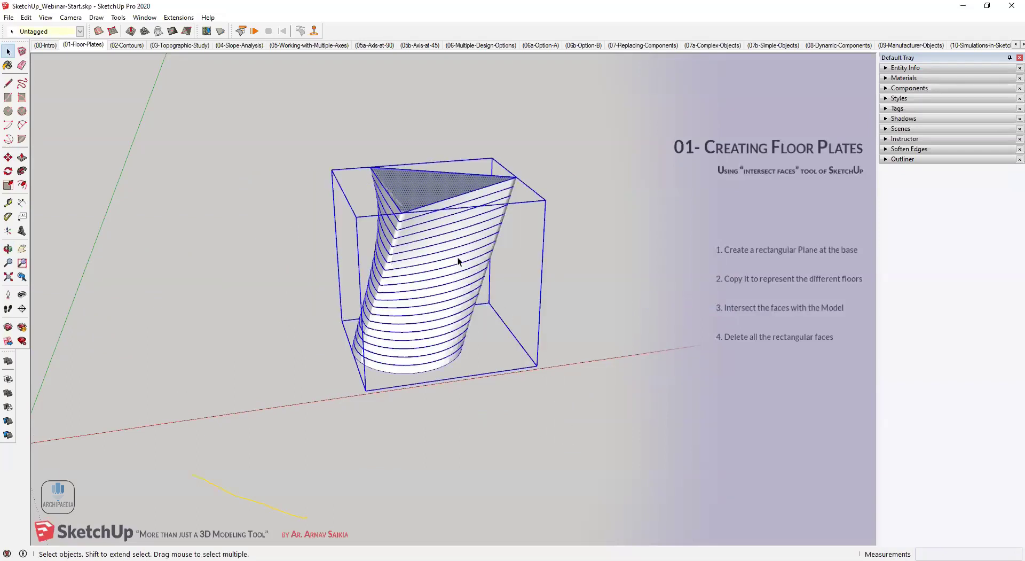
Deselect the tower mass and move only the trimmed floor plates along the red axis, clear of the tower.
{"action": "left_click", "coordinate": [434, 214], "text": "ctrl+shift"}
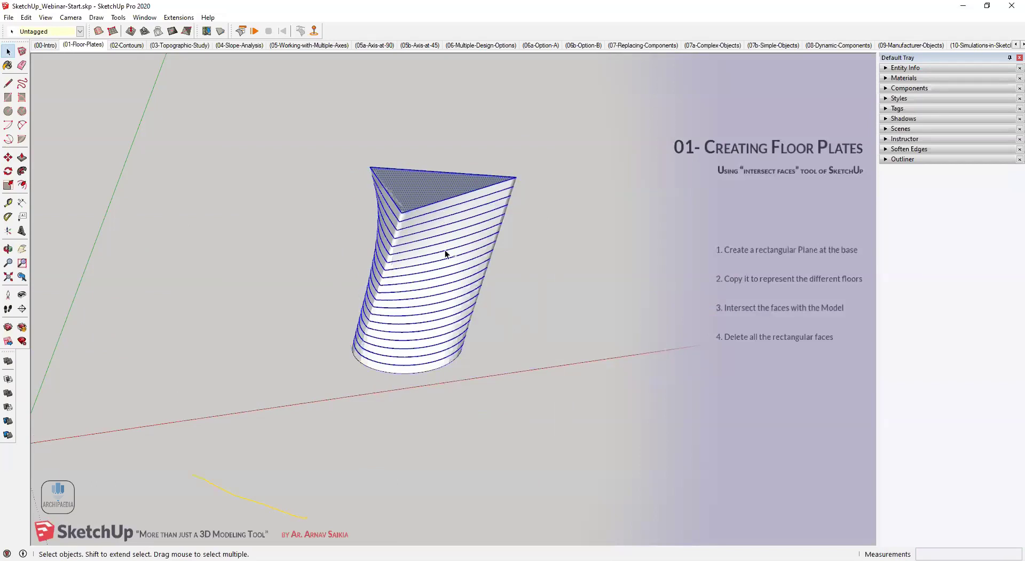
{"action": "key", "text": "m"}
{"action": "left_click", "coordinate": [349, 443]}
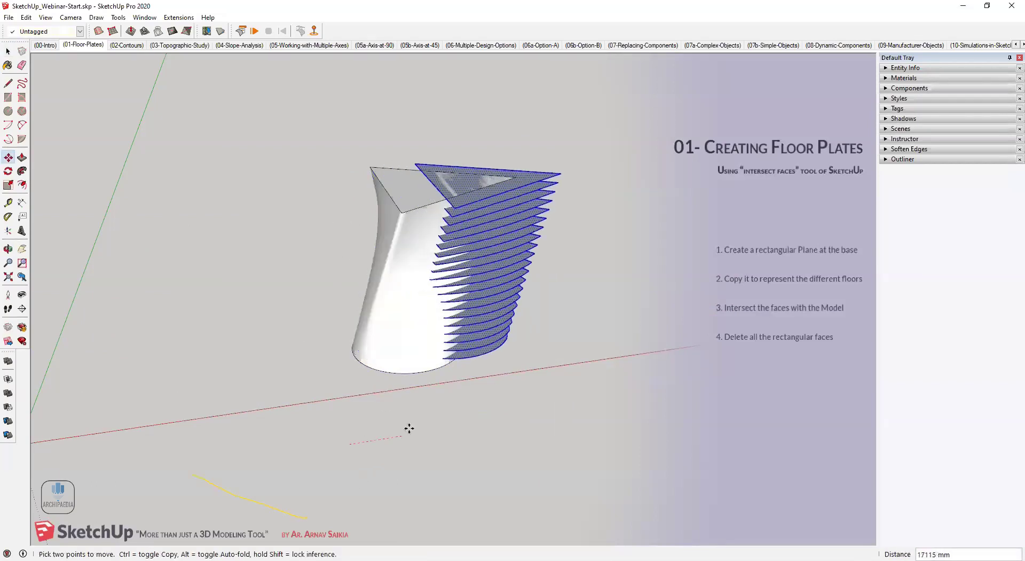
{"action": "left_click", "coordinate": [554, 340]}
{"action": "middle_click_drag", "start_coordinate": [554, 340], "coordinate": [402, 334]}
{"action": "key", "text": "space"}
{"action": "left_click", "coordinate": [440, 445]}
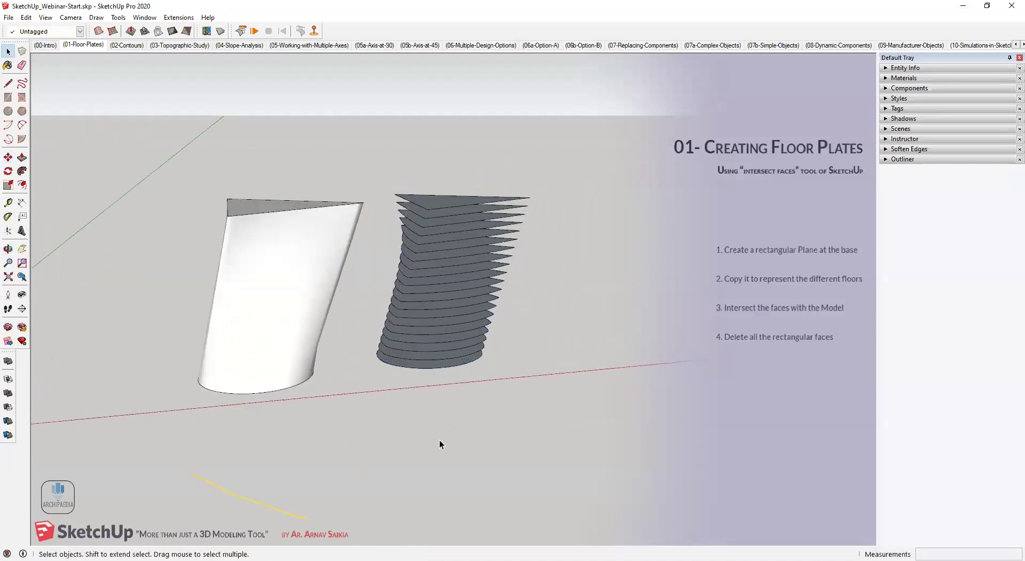
Add a leader text showing the area of a floor plate in the lower half of the stack.
{"action": "scroll", "coordinate": [419, 347], "scroll_direction": "up", "scroll_amount": 2}
{"action": "scroll", "coordinate": [427, 379], "scroll_direction": "up", "scroll_amount": 2}
{"action": "middle_click_drag", "start_coordinate": [435, 409], "coordinate": [443, 223]}
{"action": "middle_click_drag", "start_coordinate": [466, 337], "coordinate": [497, 171]}
{"action": "middle_click_drag", "start_coordinate": [444, 222], "coordinate": [483, 220]}
{"action": "middle_click_drag", "start_coordinate": [535, 287], "coordinate": [465, 299]}
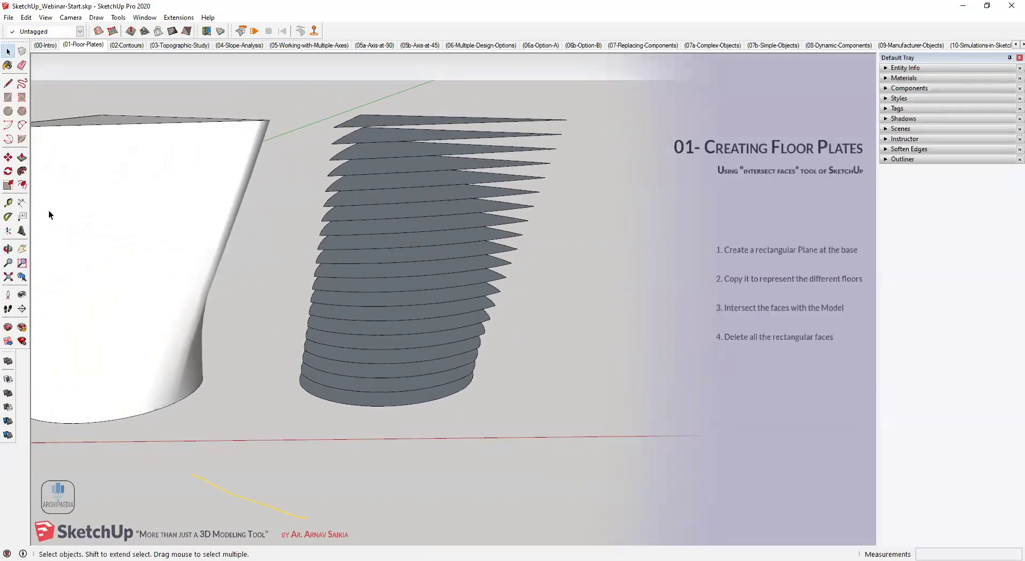
{"action": "left_click", "coordinate": [21, 215]}
{"action": "scroll", "coordinate": [427, 288], "scroll_direction": "up", "scroll_amount": 3}
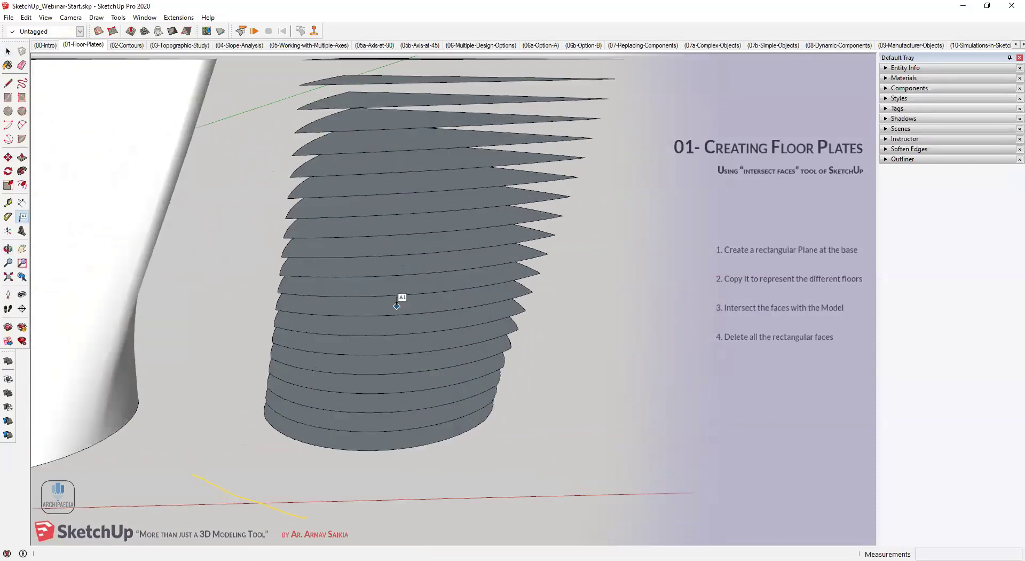
{"action": "left_click", "coordinate": [396, 305]}
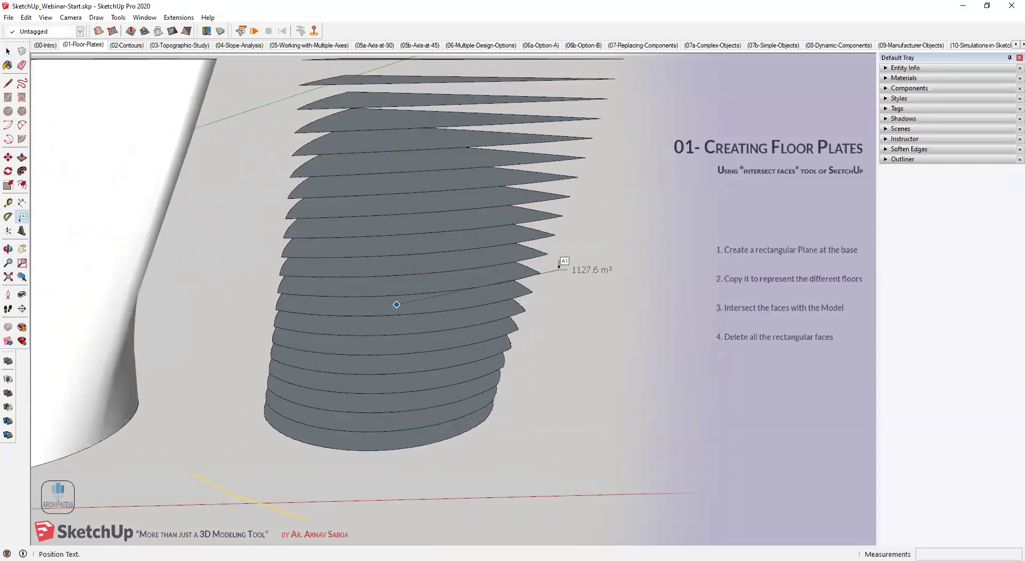
{"action": "left_click", "coordinate": [559, 265]}
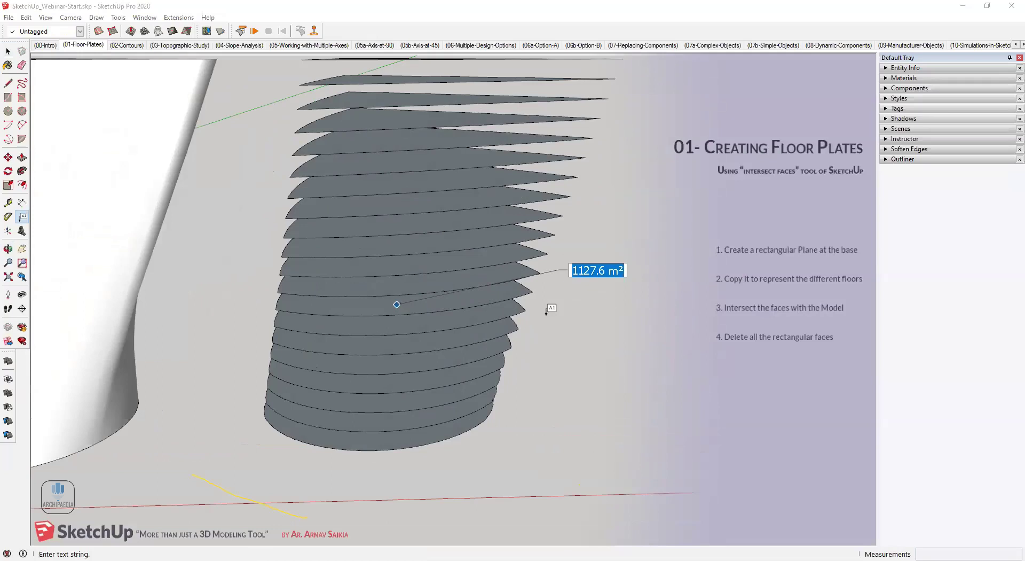
{"action": "scroll", "coordinate": [426, 163], "scroll_direction": "down", "scroll_amount": 2}
{"action": "key", "text": "Return"}
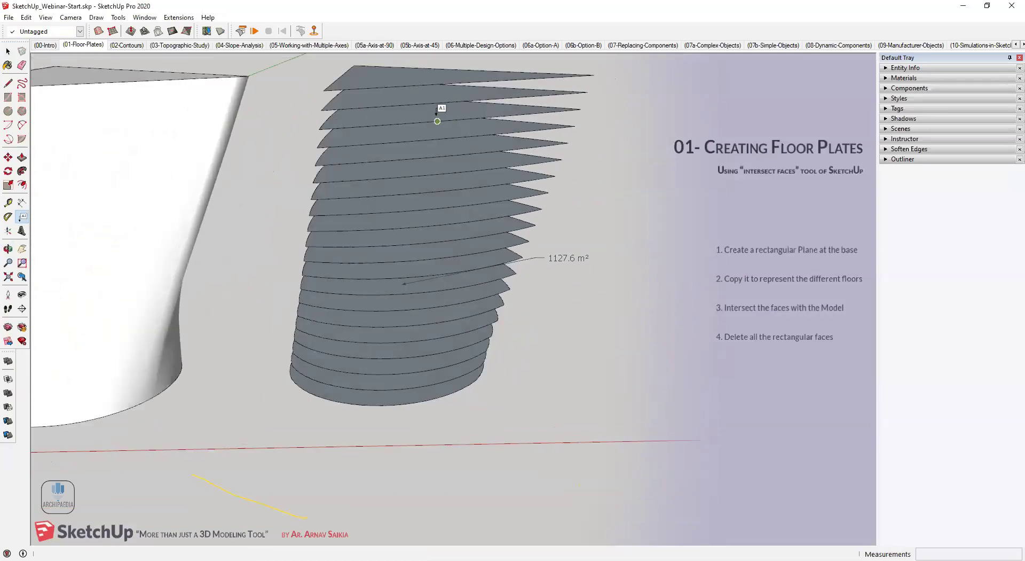
Add a leader text showing the area of a floor plate near the top of the stack.
{"action": "left_click", "coordinate": [432, 113]}
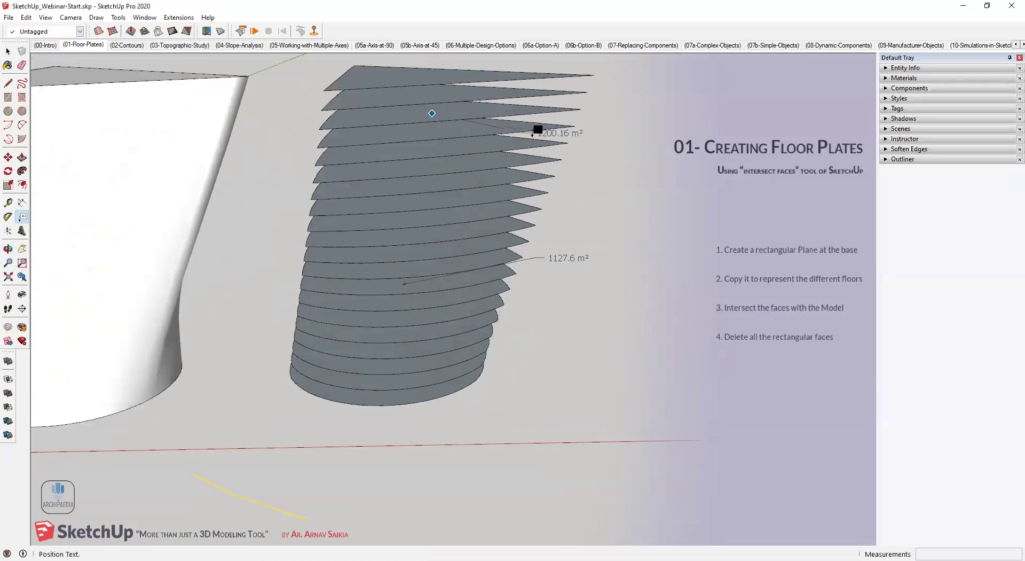
{"action": "left_click", "coordinate": [572, 149]}
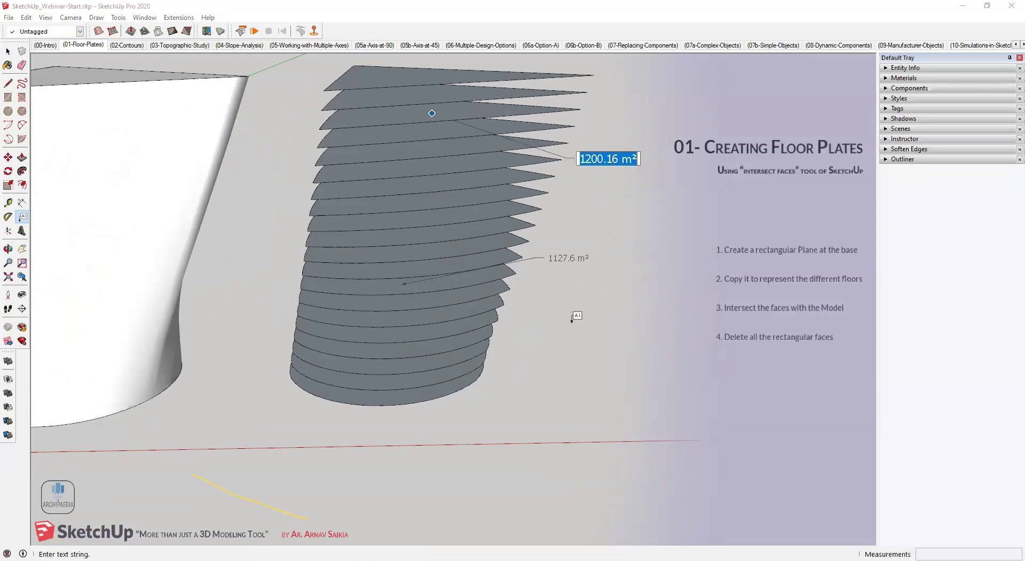
{"action": "mouse_move", "coordinate": [525, 357]}
{"action": "middle_mouse_down"}
{"action": "mouse_move", "coordinate": [546, 318]}
{"action": "mouse_move", "coordinate": [515, 345]}
{"action": "middle_mouse_up"}
{"action": "key", "text": "space"}
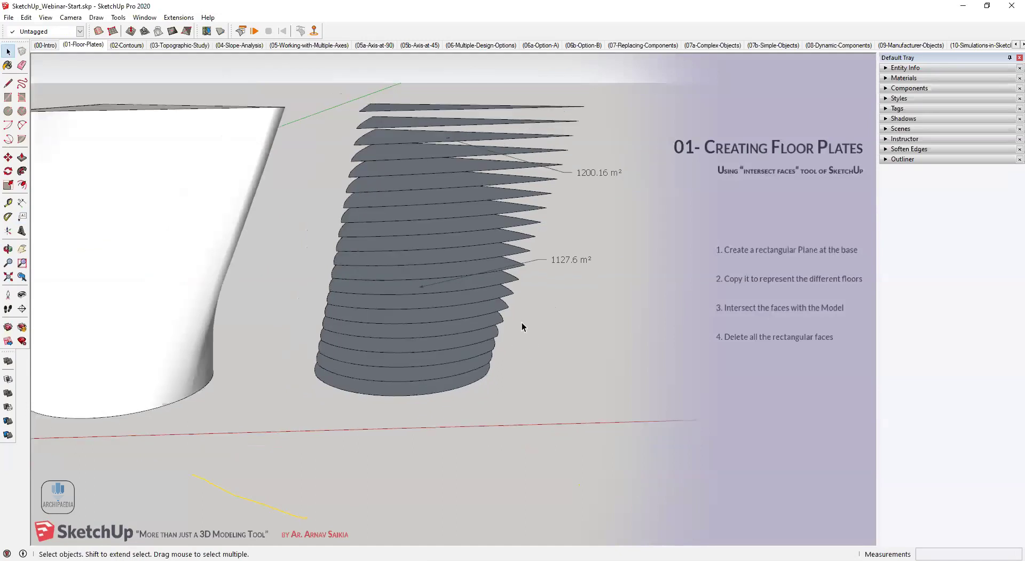
{"action": "middle_click_drag", "start_coordinate": [435, 273], "coordinate": [451, 315]}
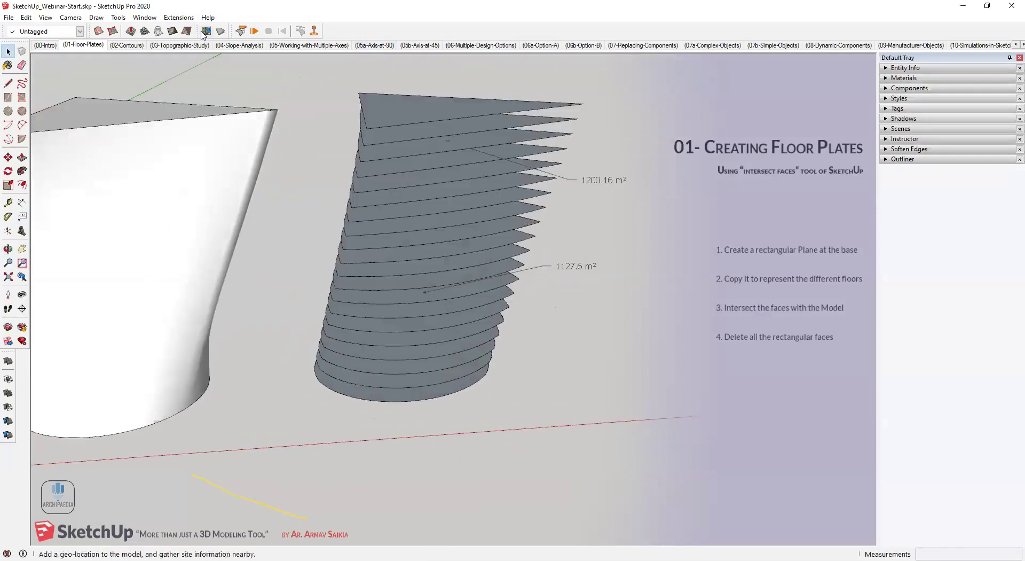
Switch to the 02-Contours scene and look over the geo-location options for the terrain.
{"action": "left_click", "coordinate": [127, 47]}
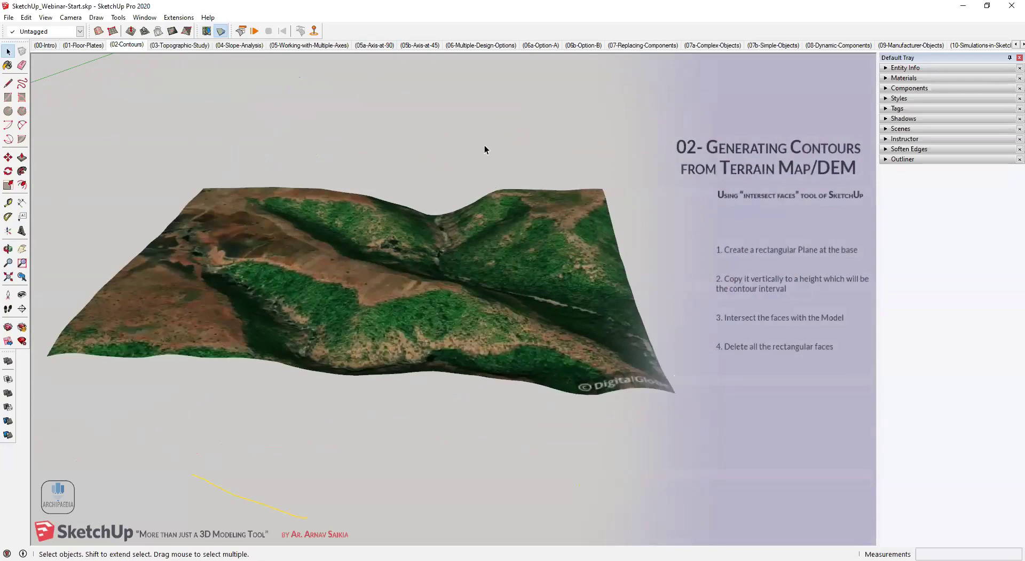
{"action": "left_click", "coordinate": [9, 18]}
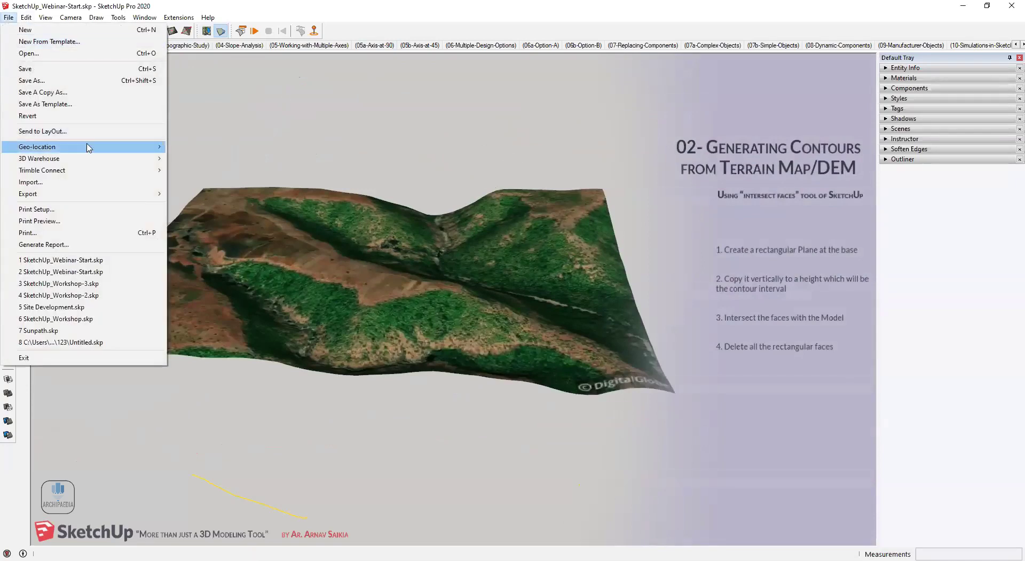
{"action": "mouse_move", "coordinate": [61, 150]}
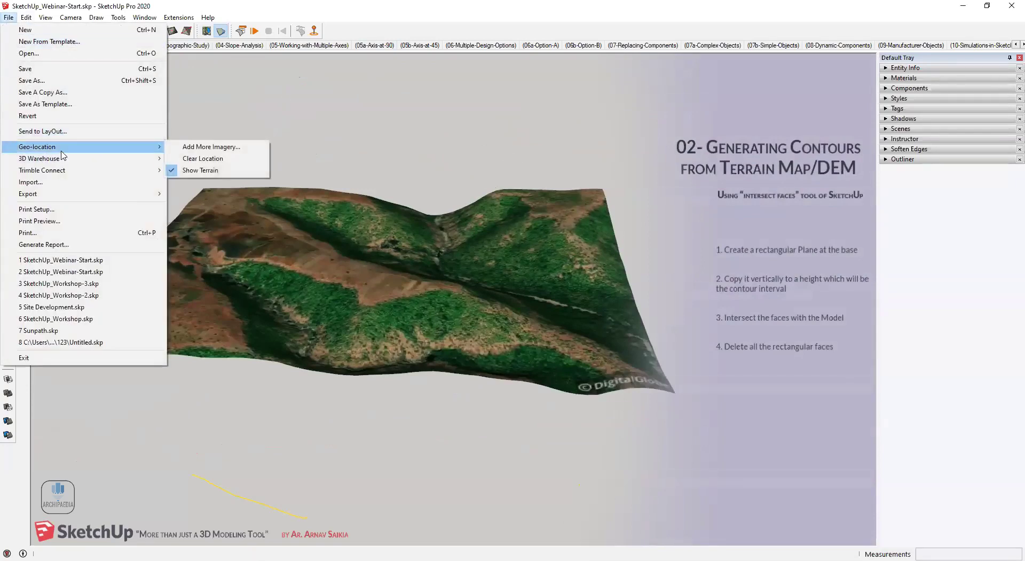
{"action": "left_click", "coordinate": [202, 158]}
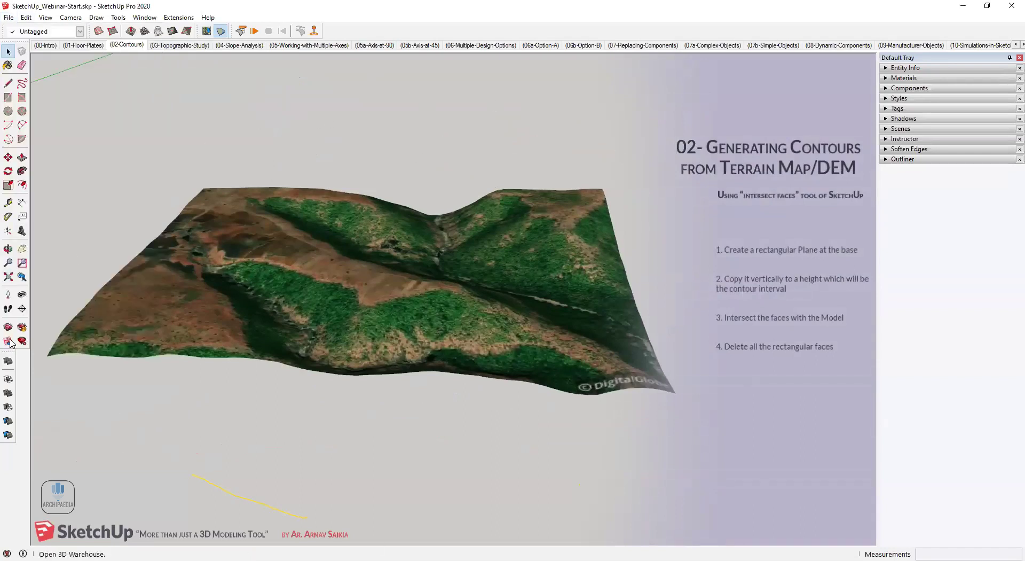
{"action": "left_click", "coordinate": [221, 32]}
Draw a rectangle on the ground beneath the terrain, extending beyond the terrain on all sides.
{"action": "middle_click_drag", "start_coordinate": [348, 265], "coordinate": [344, 283]}
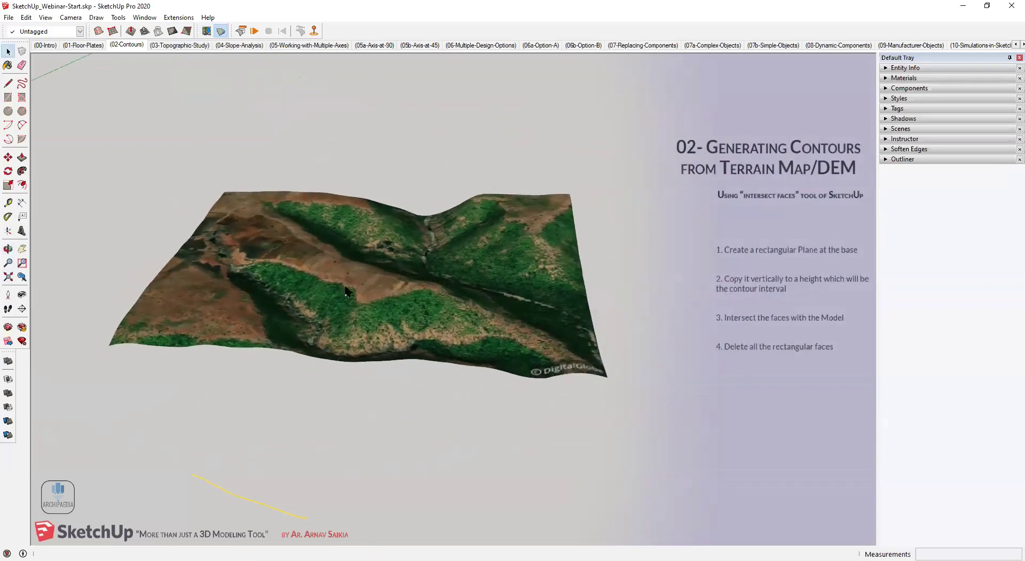
{"action": "key", "text": "r"}
{"action": "scroll", "coordinate": [343, 279], "scroll_direction": "down", "scroll_amount": 3}
{"action": "middle_click_drag", "start_coordinate": [320, 232], "coordinate": [316, 320], "text": "shift"}
{"action": "left_click", "coordinate": [208, 229]}
{"action": "left_click", "coordinate": [618, 515]}
{"action": "middle_click_drag", "start_coordinate": [613, 508], "coordinate": [515, 359]}
Select the rectangle with its edges and move it along the blue axis to the terrain's base level.
{"action": "key", "text": "space"}
{"action": "double_click", "coordinate": [524, 339]}
{"action": "left_click", "coordinate": [427, 297]}
{"action": "double_click", "coordinate": [588, 367]}
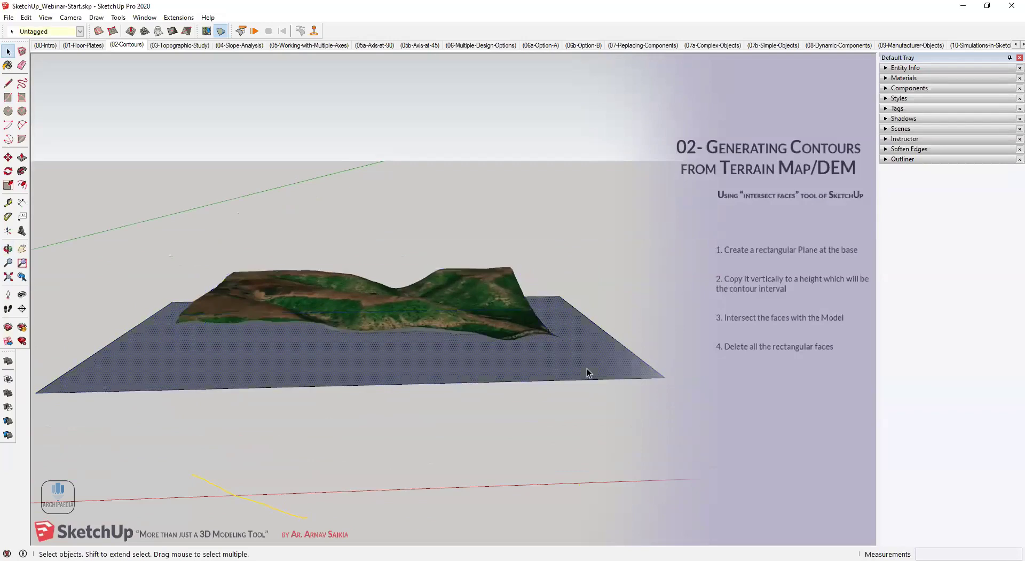
{"action": "key", "text": "m"}
{"action": "scroll", "coordinate": [571, 351], "scroll_direction": "up", "scroll_amount": 2}
{"action": "middle_click_drag", "start_coordinate": [571, 352], "coordinate": [575, 278]}
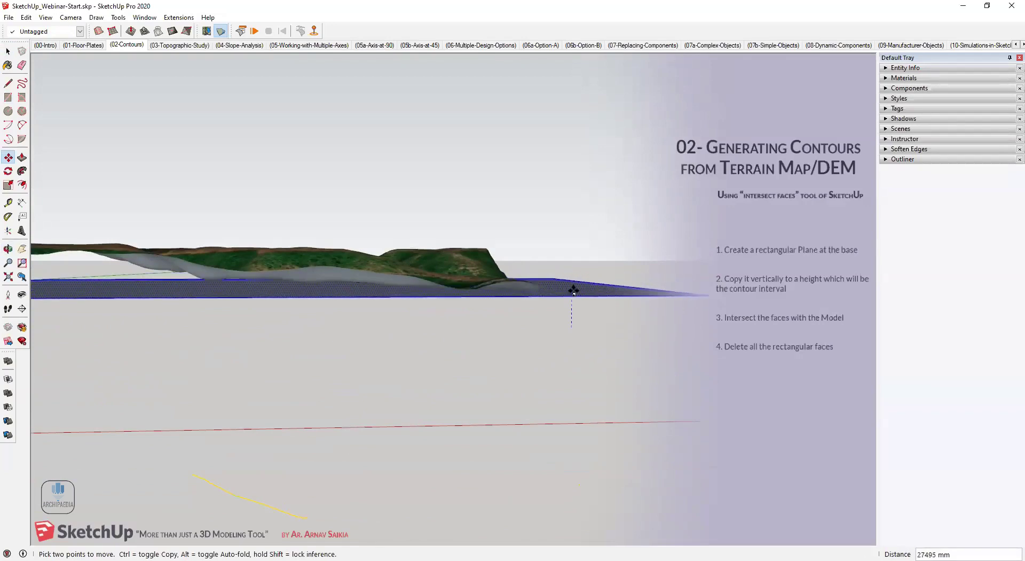
{"action": "middle_click_drag", "start_coordinate": [573, 288], "coordinate": [483, 288]}
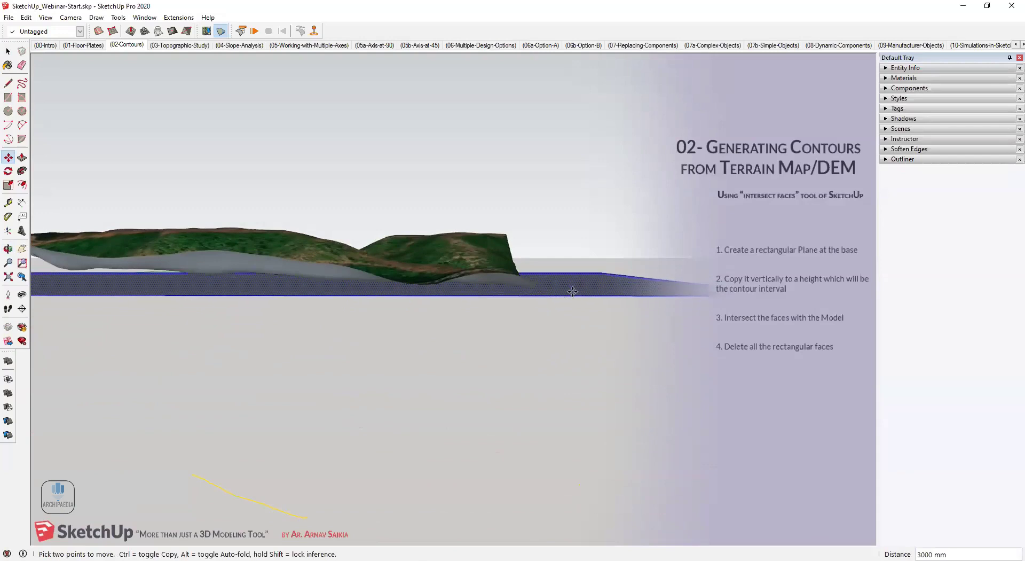
{"action": "middle_click_drag", "start_coordinate": [569, 295], "coordinate": [577, 339]}
{"action": "middle_click_drag", "start_coordinate": [418, 315], "coordinate": [500, 352]}
Copy the rectangle 1000 mm up the blue axis and repeat the copy 50 times.
{"action": "left_click", "coordinate": [593, 366]}
{"action": "key", "text": "ctrl"}
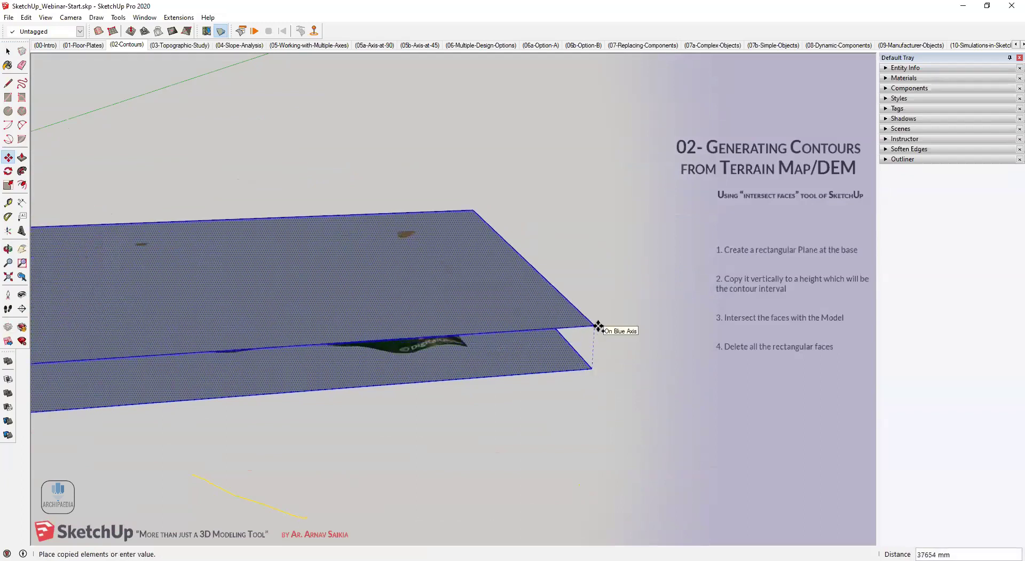
{"action": "type", "text": "1000"}
{"action": "key", "text": "Return"}
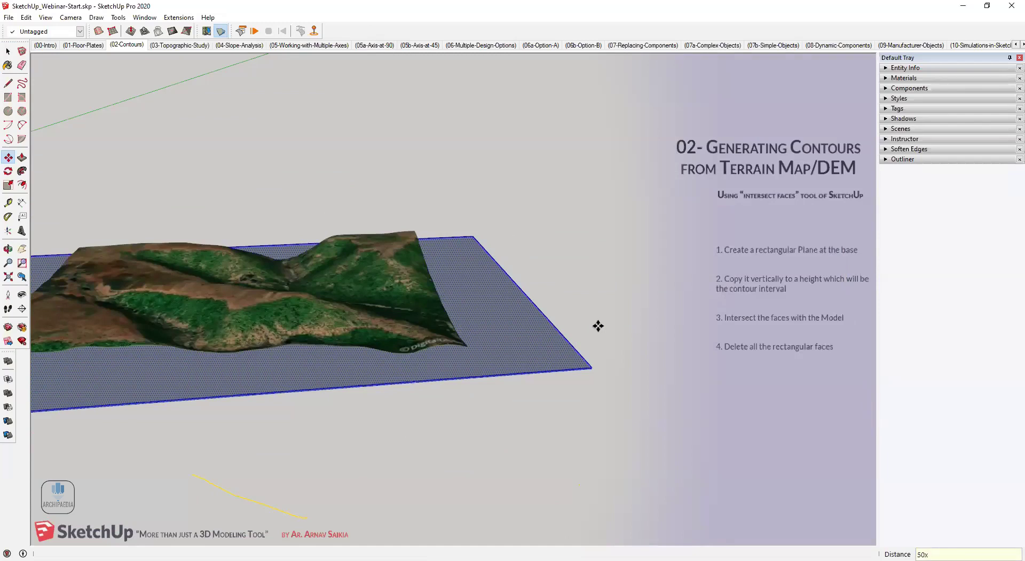
{"action": "key", "text": "Return"}
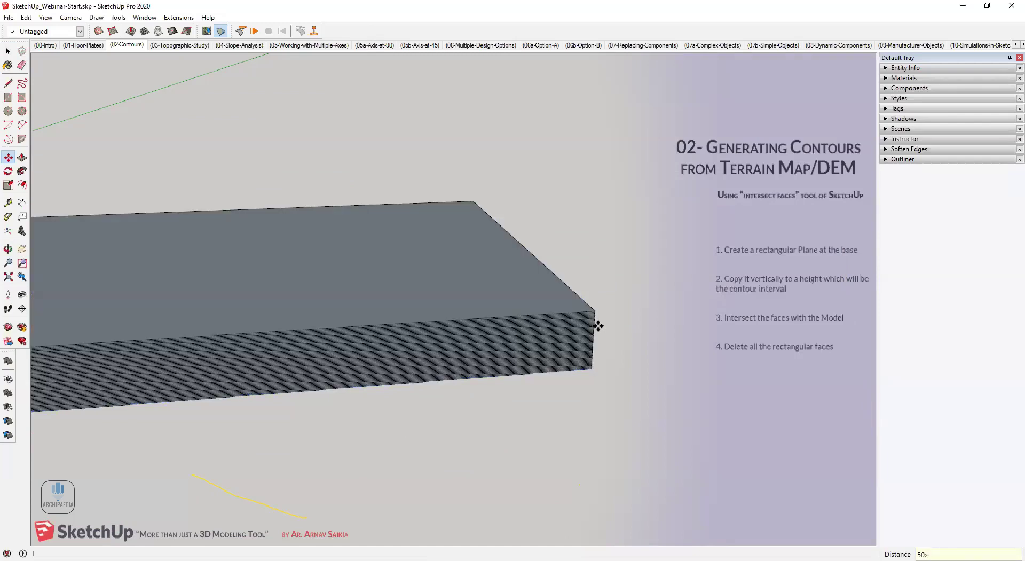
Select the whole stack of planes and intersect their faces with the model.
{"action": "scroll", "coordinate": [590, 320], "scroll_direction": "down", "scroll_amount": 3}
{"action": "middle_click_drag", "start_coordinate": [530, 332], "coordinate": [580, 342]}
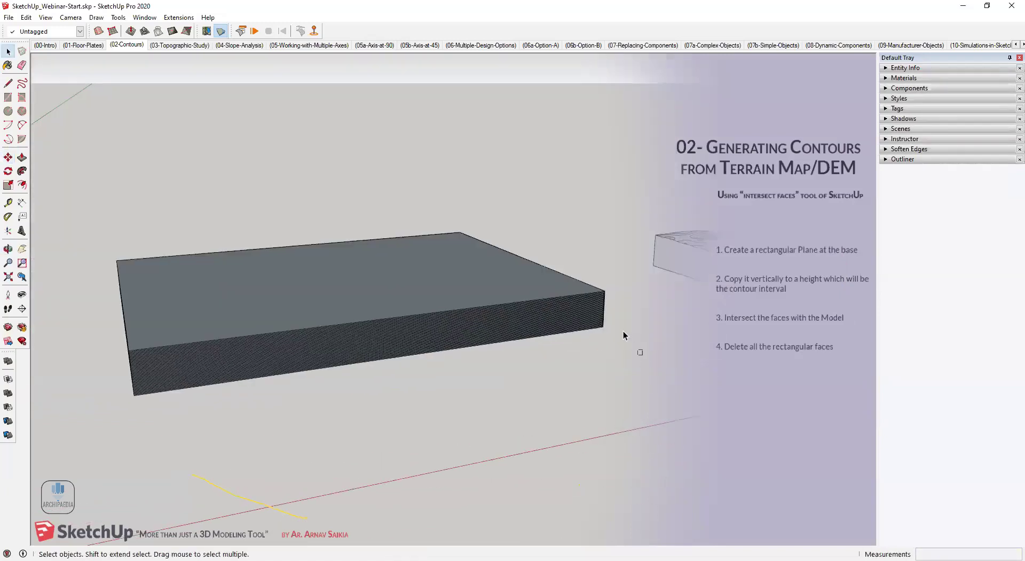
{"action": "left_click_drag", "start_coordinate": [560, 238], "coordinate": [560, 239]}
{"action": "middle_click_drag", "start_coordinate": [281, 293], "coordinate": [524, 293]}
{"action": "scroll", "coordinate": [437, 342], "scroll_direction": "up", "scroll_amount": 2}
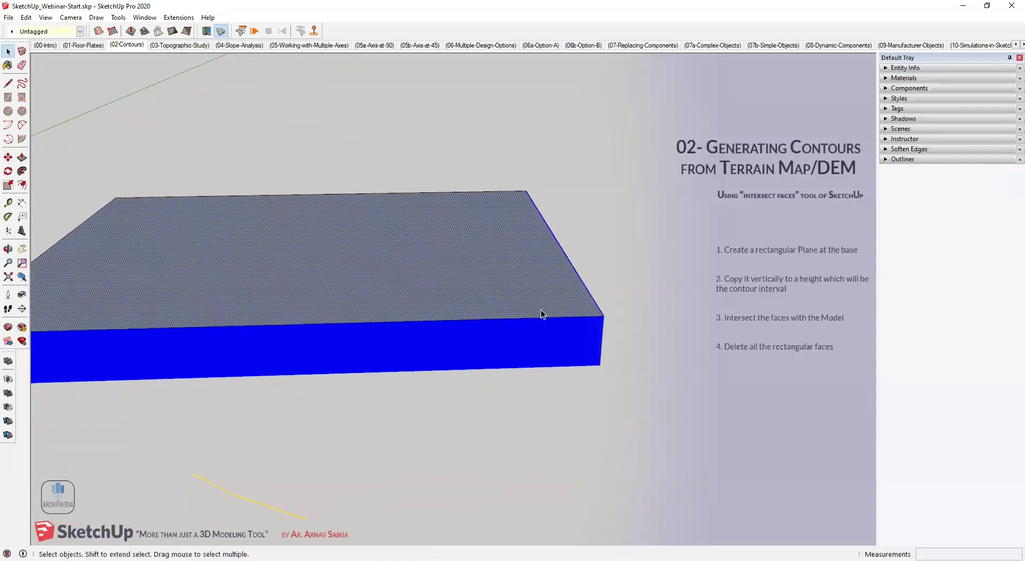
{"action": "right_click", "coordinate": [543, 308]}
{"action": "mouse_move", "coordinate": [600, 126]}
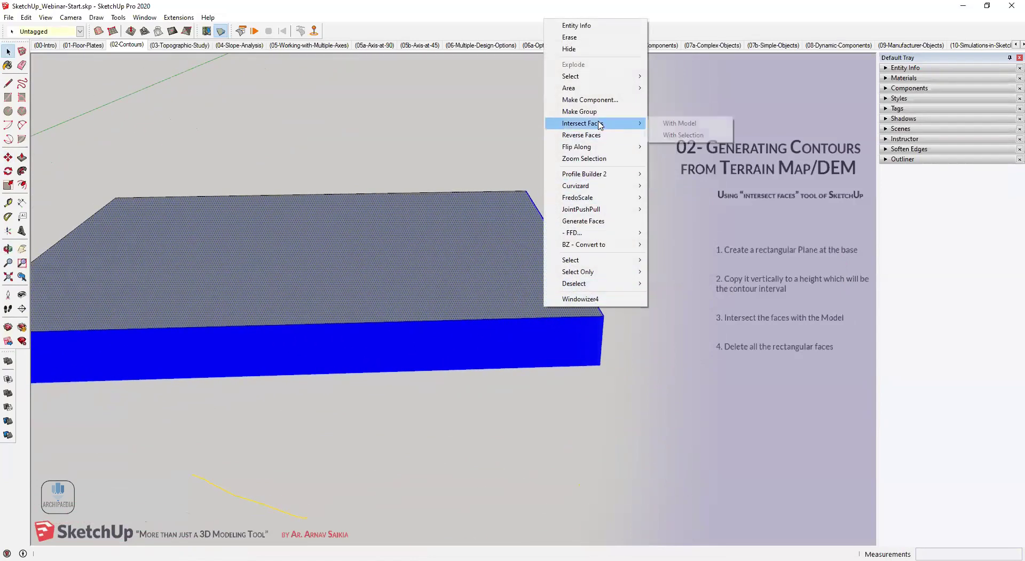
{"action": "left_click", "coordinate": [707, 129]}
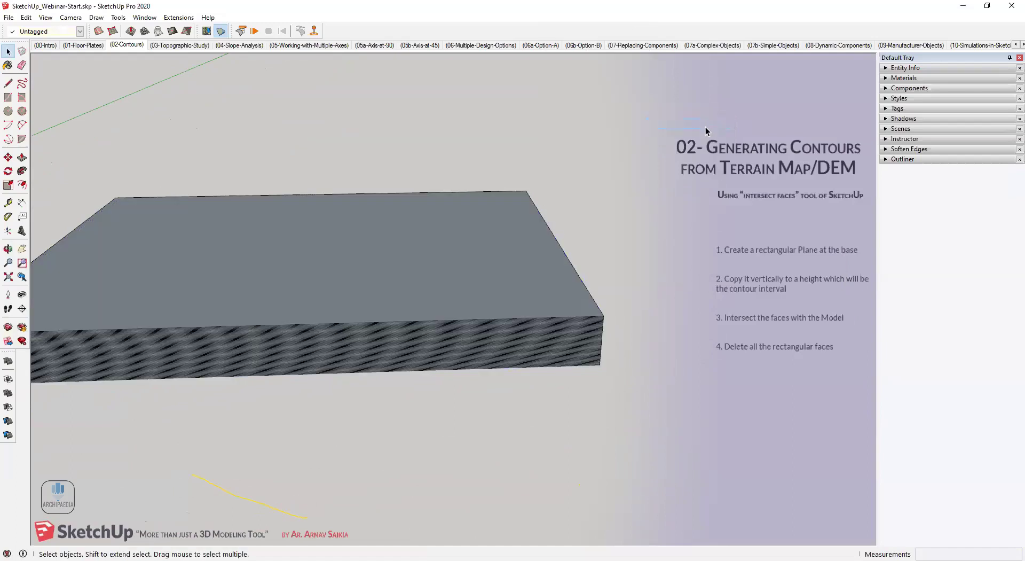
Delete the stack of rectangular planes, leaving the intersection lines on the terrain.
{"action": "left_click_drag", "start_coordinate": [588, 306], "coordinate": [588, 306]}
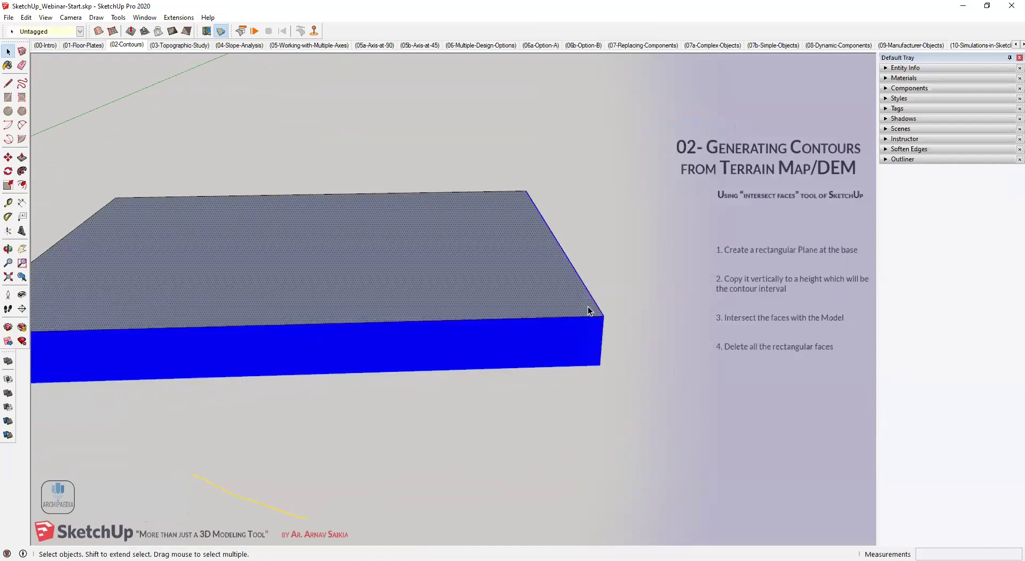
{"action": "key", "text": "Delete"}
{"action": "middle_click_drag", "start_coordinate": [306, 257], "coordinate": [528, 261], "text": "shift"}
{"action": "key", "text": "space"}
{"action": "left_click_drag", "start_coordinate": [245, 274], "coordinate": [206, 188]}
{"action": "key", "text": "Delete"}
Examine the contour lines and the leftover face patches on the terrain from several angles and distances.
{"action": "middle_click_drag", "start_coordinate": [409, 269], "coordinate": [277, 330]}
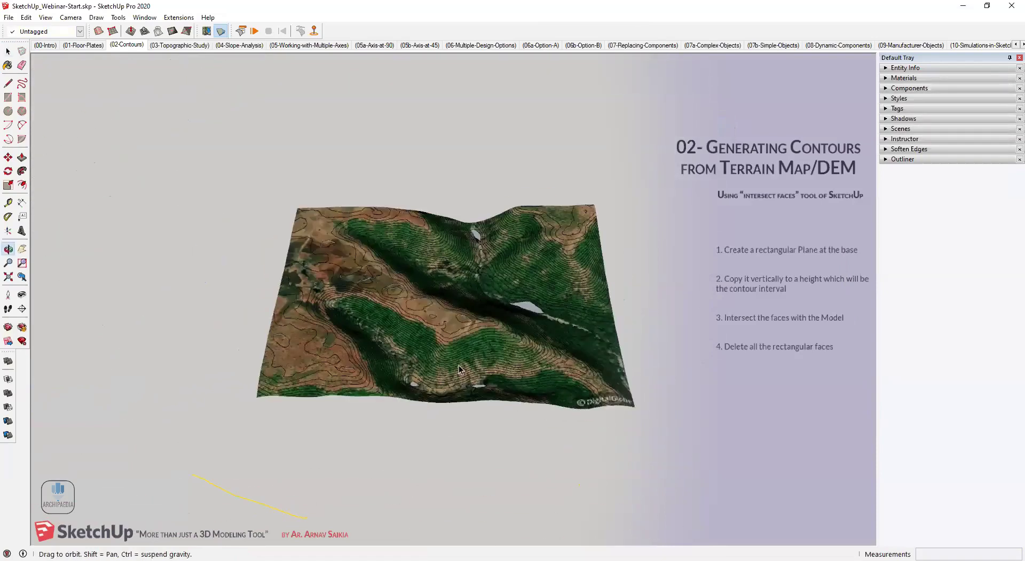
{"action": "scroll", "coordinate": [460, 364], "scroll_direction": "down", "scroll_amount": 6}
{"action": "scroll", "coordinate": [361, 386], "scroll_direction": "up", "scroll_amount": 1}
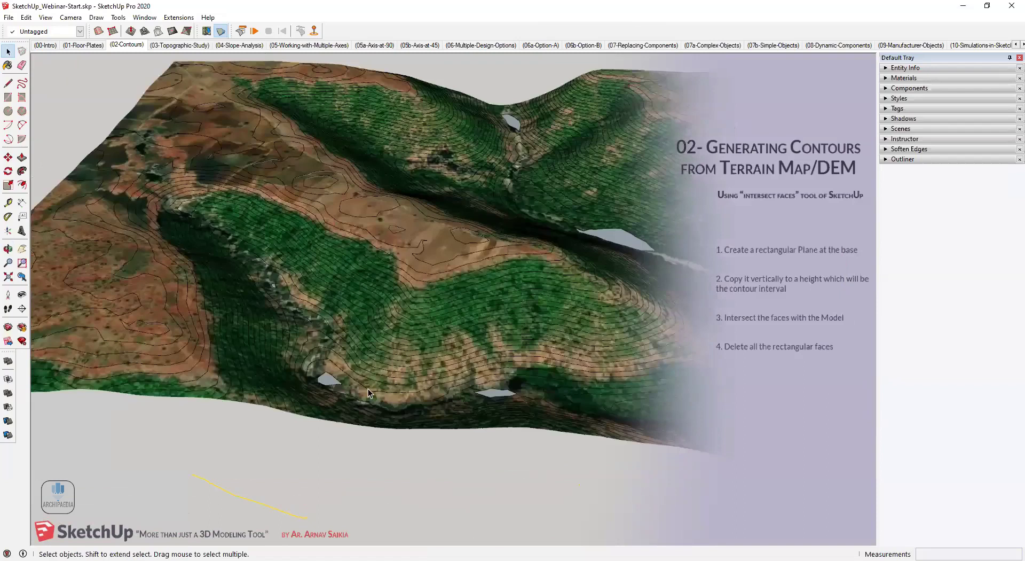
{"action": "scroll", "coordinate": [367, 389], "scroll_direction": "up", "scroll_amount": 2}
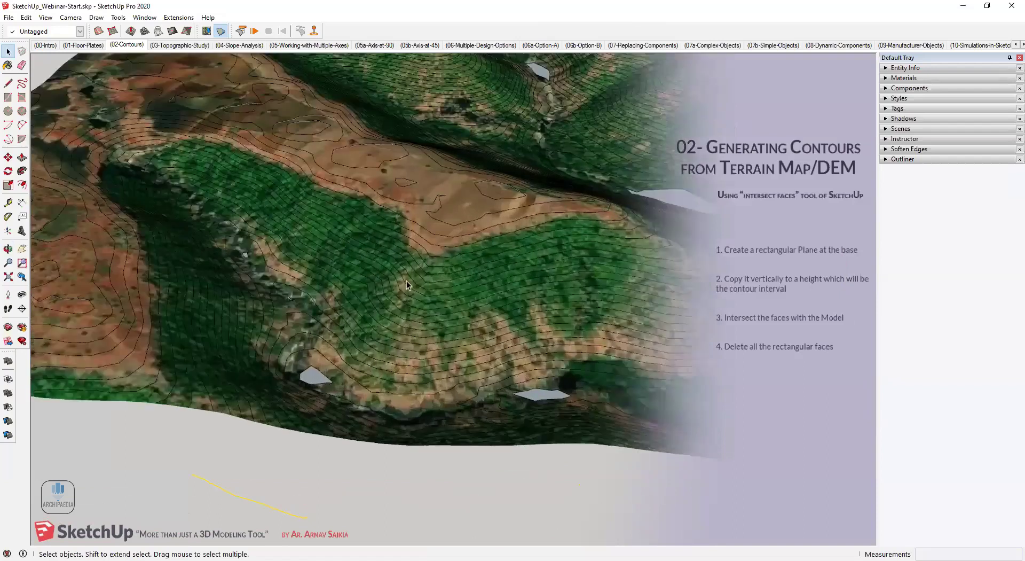
{"action": "scroll", "coordinate": [406, 281], "scroll_direction": "down", "scroll_amount": 3}
{"action": "middle_click_drag", "start_coordinate": [368, 320], "coordinate": [388, 291]}
{"action": "scroll", "coordinate": [420, 294], "scroll_direction": "down", "scroll_amount": 3}
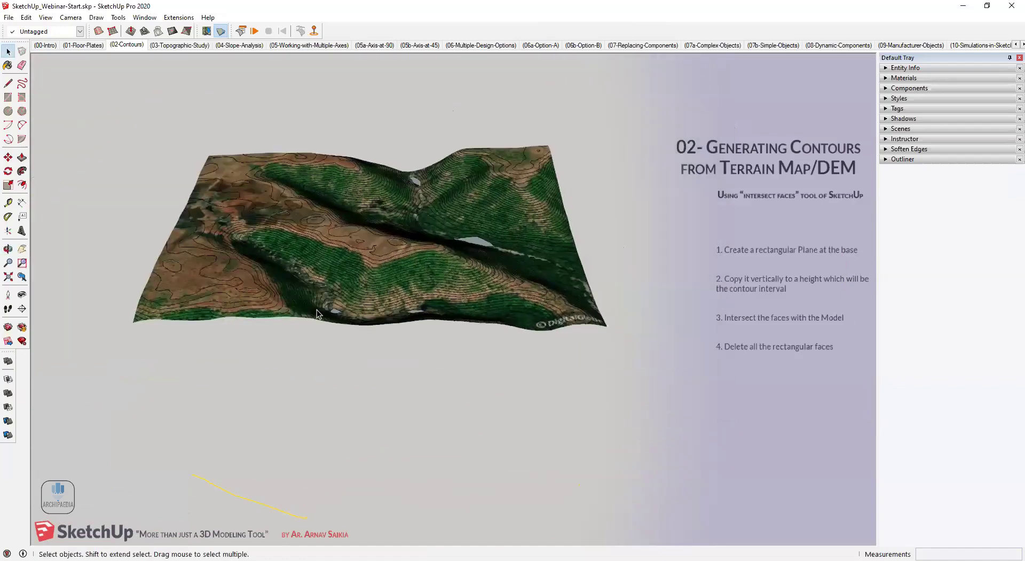
{"action": "scroll", "coordinate": [470, 251], "scroll_direction": "up", "scroll_amount": 2}
{"action": "scroll", "coordinate": [475, 238], "scroll_direction": "down", "scroll_amount": 3}
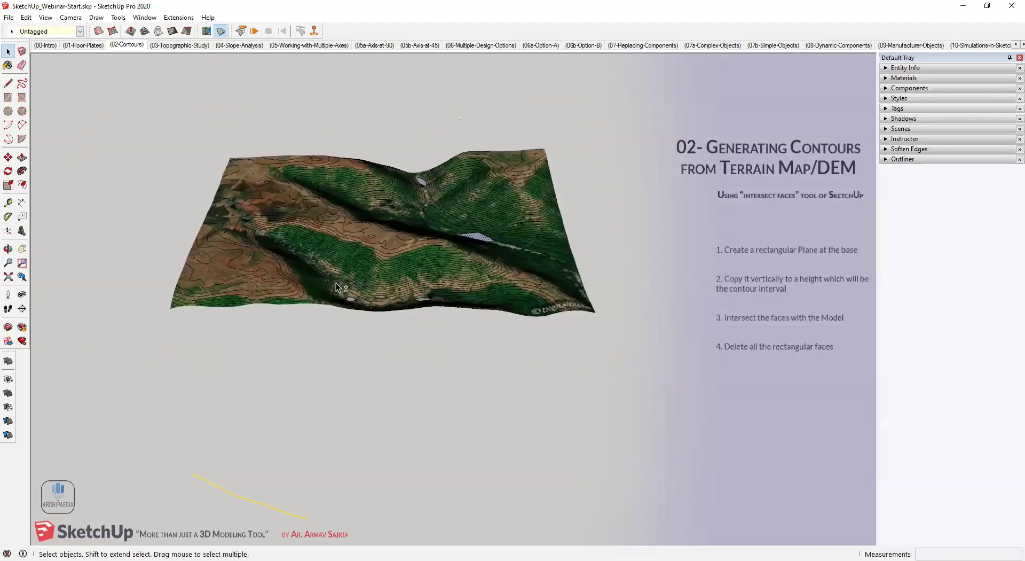
Filter a selection of the whole terrain area to faces only and delete the leftover plane patches.
{"action": "left_click_drag", "start_coordinate": [95, 151], "coordinate": [581, 418]}
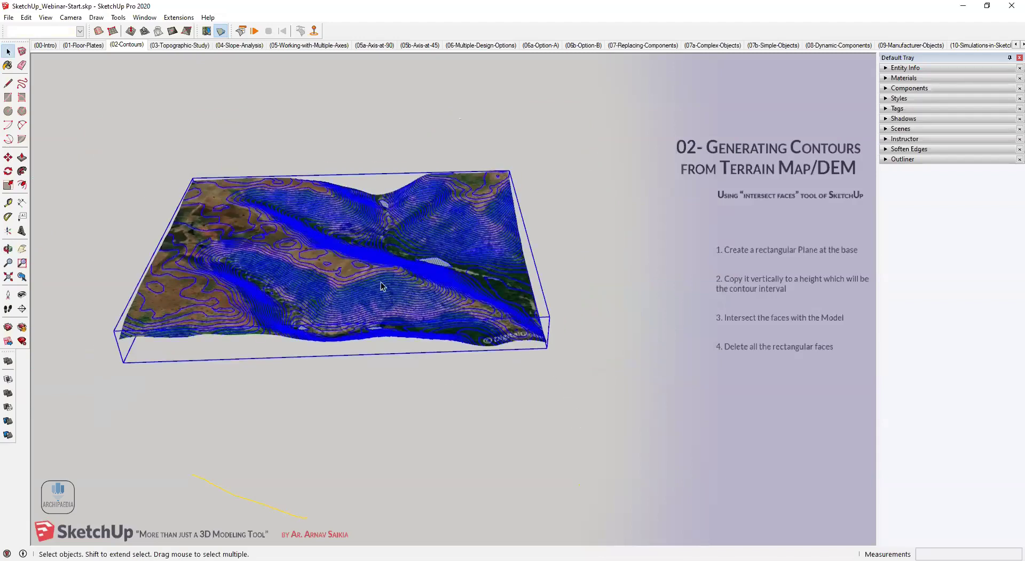
{"action": "right_click", "coordinate": [337, 306]}
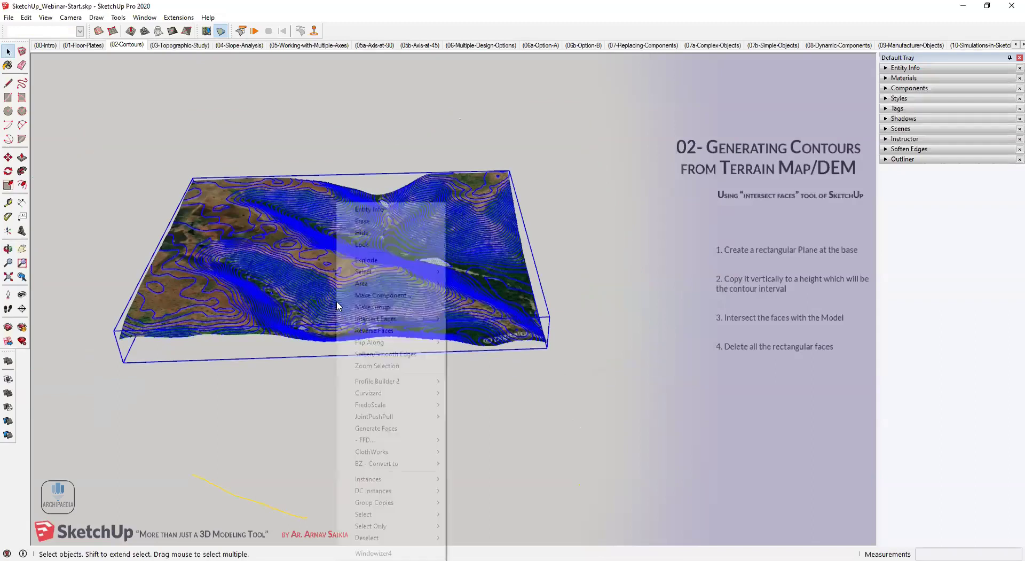
{"action": "mouse_move", "coordinate": [406, 528]}
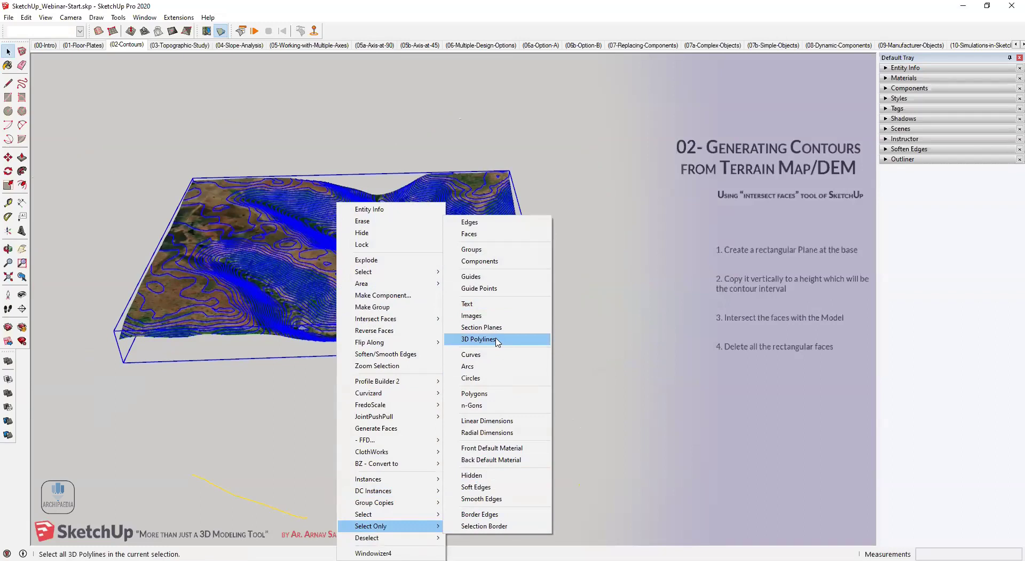
{"action": "left_click", "coordinate": [517, 239]}
{"action": "scroll", "coordinate": [417, 279], "scroll_direction": "up", "scroll_amount": 3}
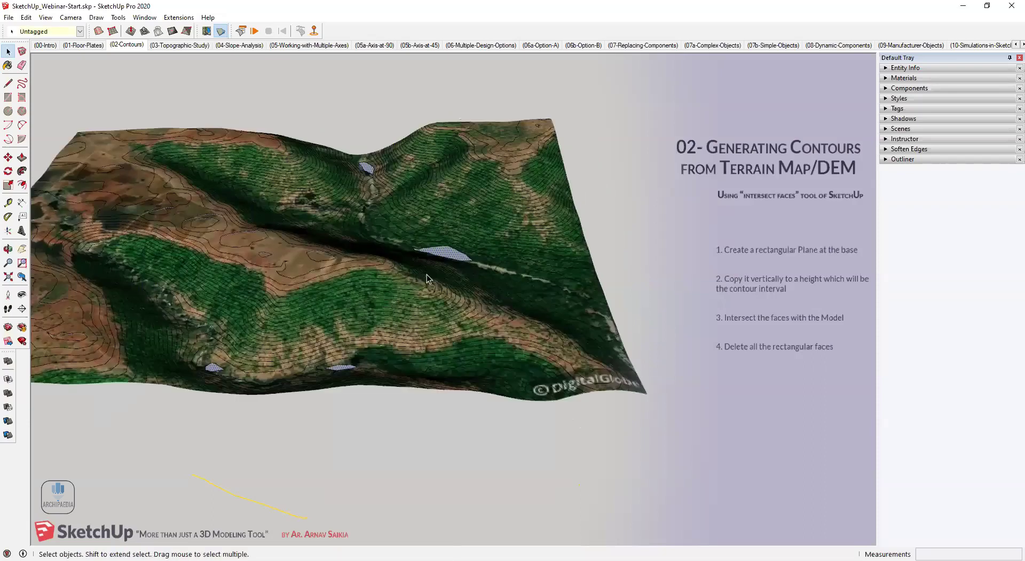
{"action": "scroll", "coordinate": [447, 247], "scroll_direction": "up", "scroll_amount": 2}
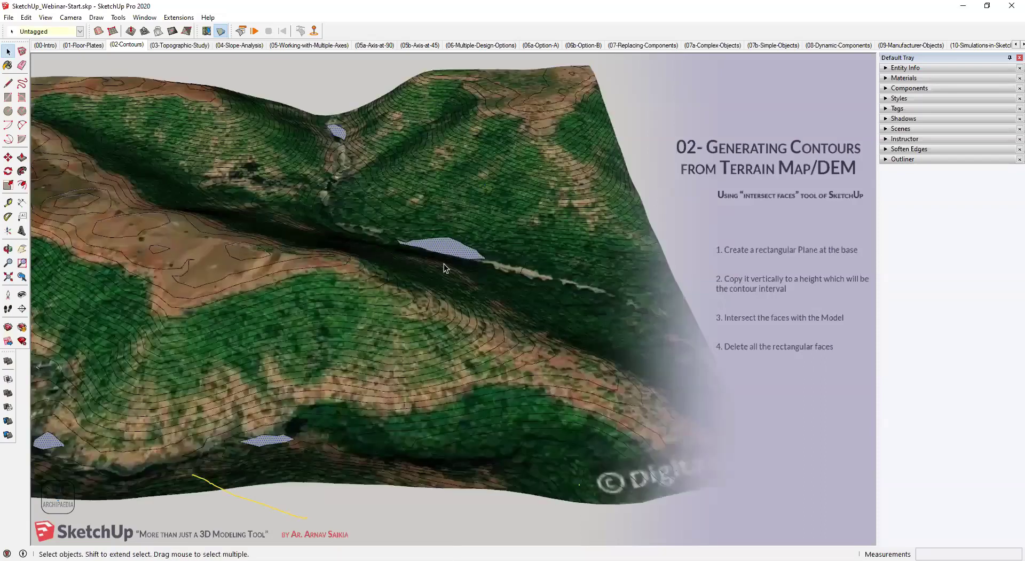
Filter a selection of the whole terrain area to edges only and move the contour lines vertically above the terrain.
{"action": "scroll", "coordinate": [444, 263], "scroll_direction": "down", "scroll_amount": 5}
{"action": "left_click_drag", "start_coordinate": [126, 156], "coordinate": [611, 423]}
{"action": "right_click", "coordinate": [408, 297]}
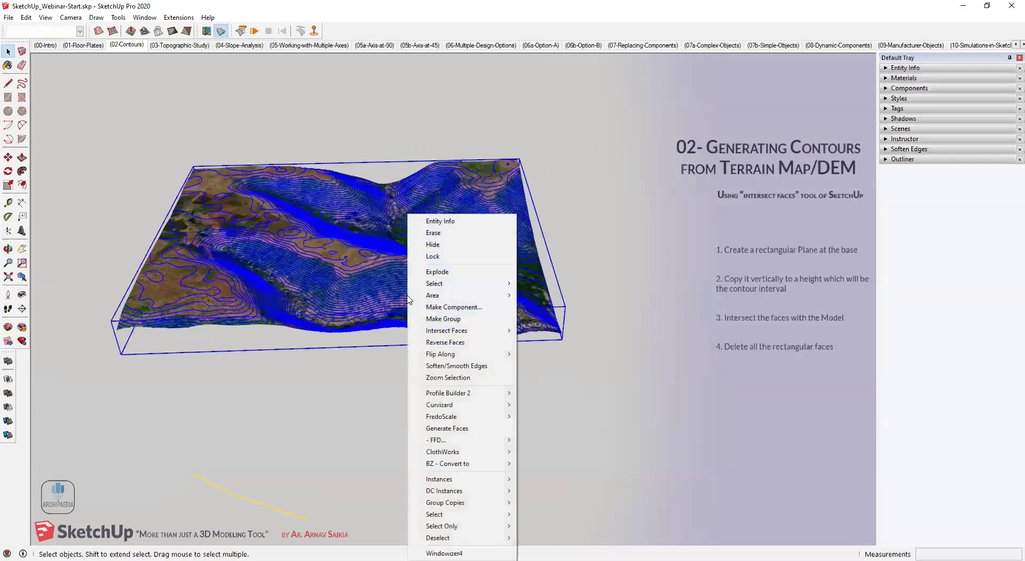
{"action": "mouse_move", "coordinate": [454, 526]}
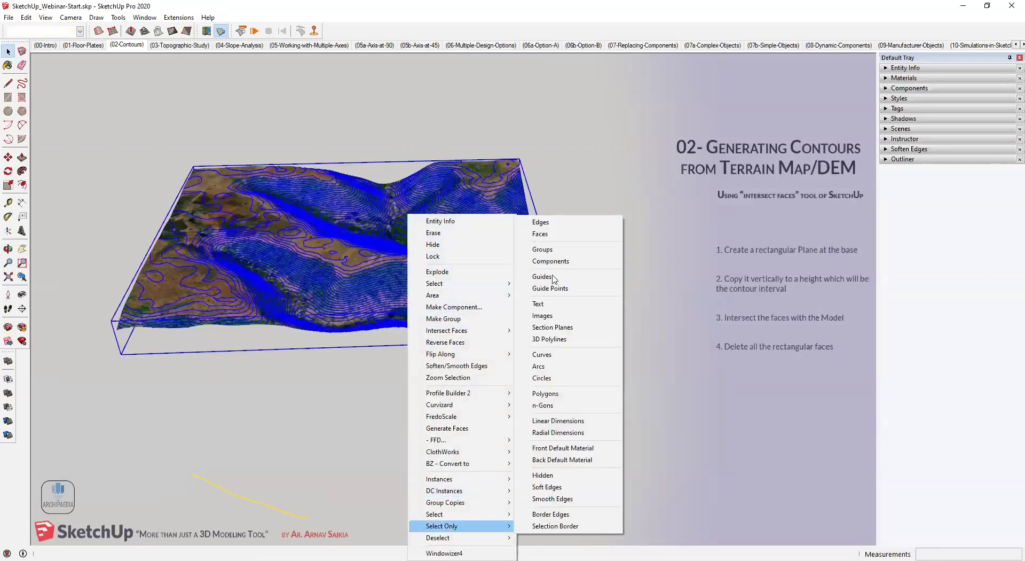
{"action": "left_click", "coordinate": [551, 223]}
{"action": "key", "text": "m"}
{"action": "left_click", "coordinate": [587, 337]}
{"action": "left_click", "coordinate": [588, 312]}
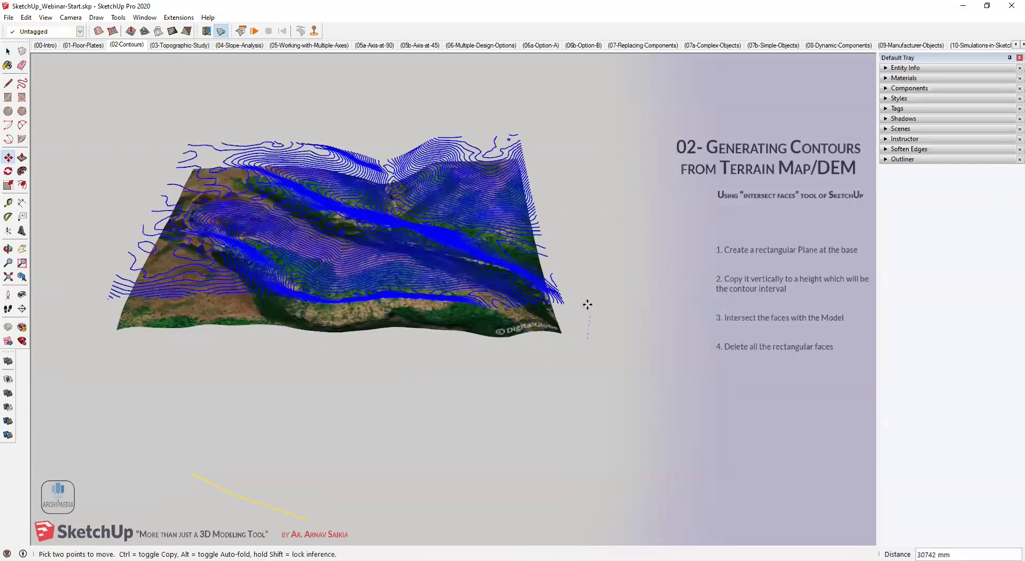
{"action": "left_click", "coordinate": [593, 273]}
{"action": "left_click", "coordinate": [383, 334]}
Select individual segments of the raised contour lines in different places to check how they are connected.
{"action": "middle_click_drag", "start_coordinate": [382, 331], "coordinate": [364, 197]}
{"action": "scroll", "coordinate": [363, 197], "scroll_direction": "up", "scroll_amount": 5}
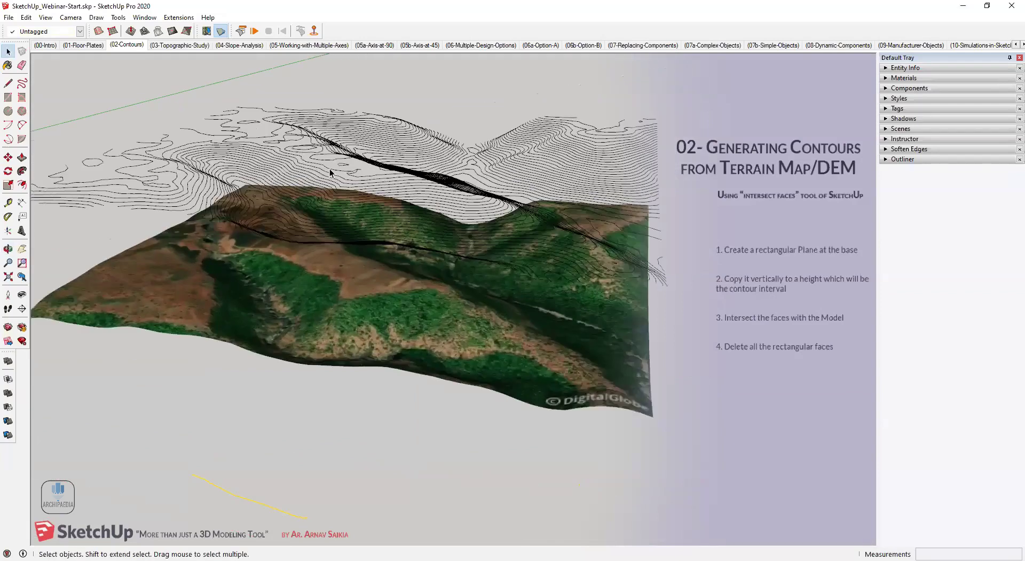
{"action": "left_click", "coordinate": [302, 168]}
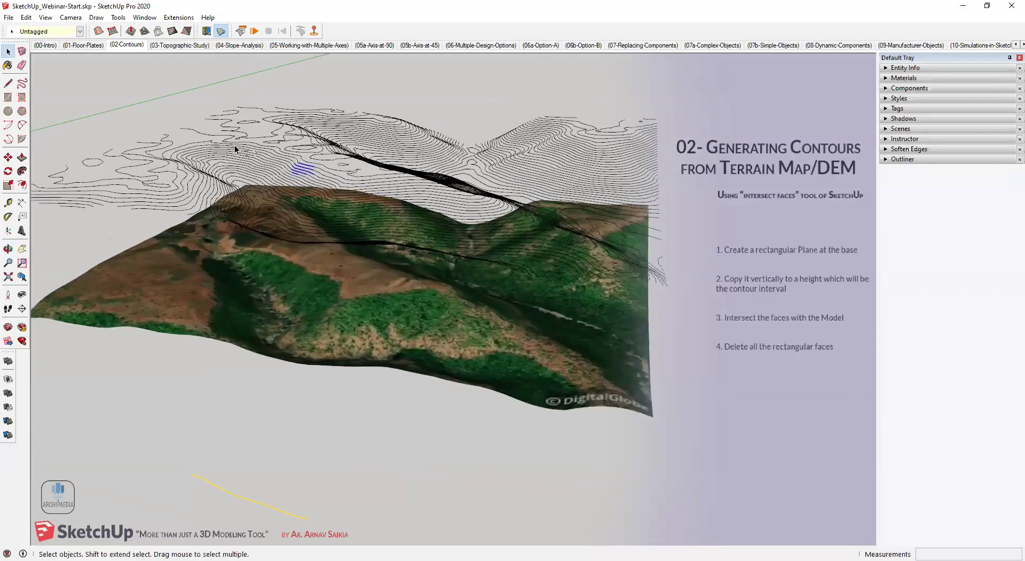
{"action": "left_click", "coordinate": [201, 150]}
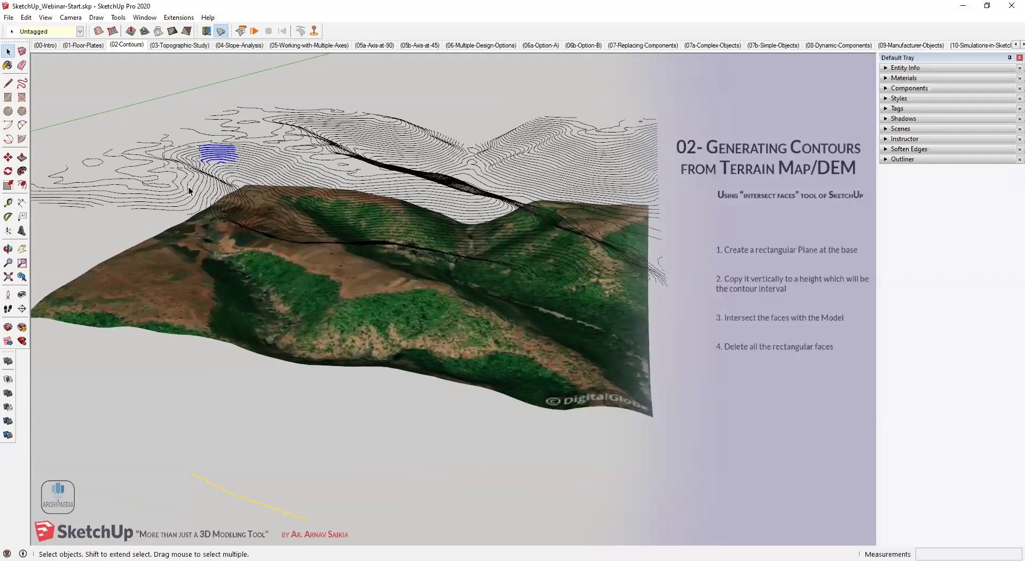
{"action": "left_click", "coordinate": [98, 184]}
Select all the raised contour lines and examine their entity information.
{"action": "scroll", "coordinate": [194, 209], "scroll_direction": "down", "scroll_amount": 1}
{"action": "scroll", "coordinate": [320, 205], "scroll_direction": "down", "scroll_amount": 1}
{"action": "middle_click_drag", "start_coordinate": [345, 283], "coordinate": [380, 212]}
{"action": "left_click_drag", "start_coordinate": [122, 147], "coordinate": [620, 274]}
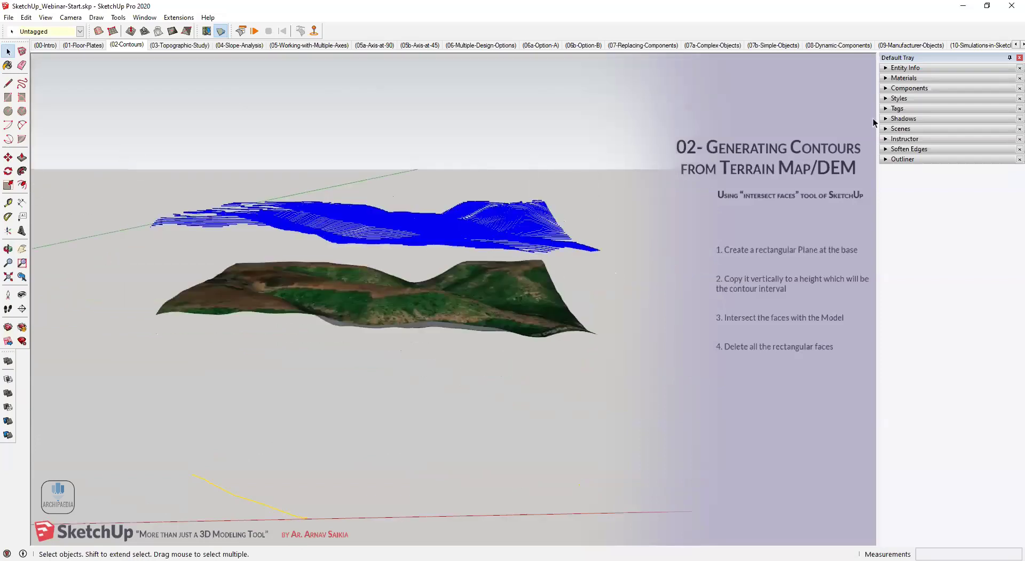
{"action": "left_click", "coordinate": [890, 68]}
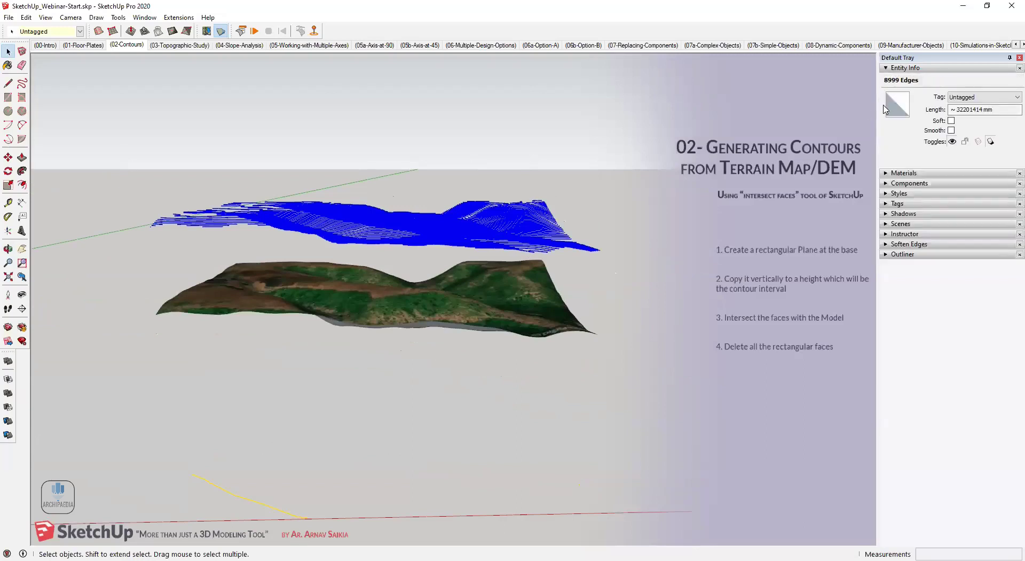
{"action": "middle_click_drag", "start_coordinate": [598, 217], "coordinate": [534, 193]}
{"action": "left_click_drag", "start_coordinate": [222, 209], "coordinate": [632, 271]}
{"action": "middle_click_drag", "start_coordinate": [510, 200], "coordinate": [426, 308]}
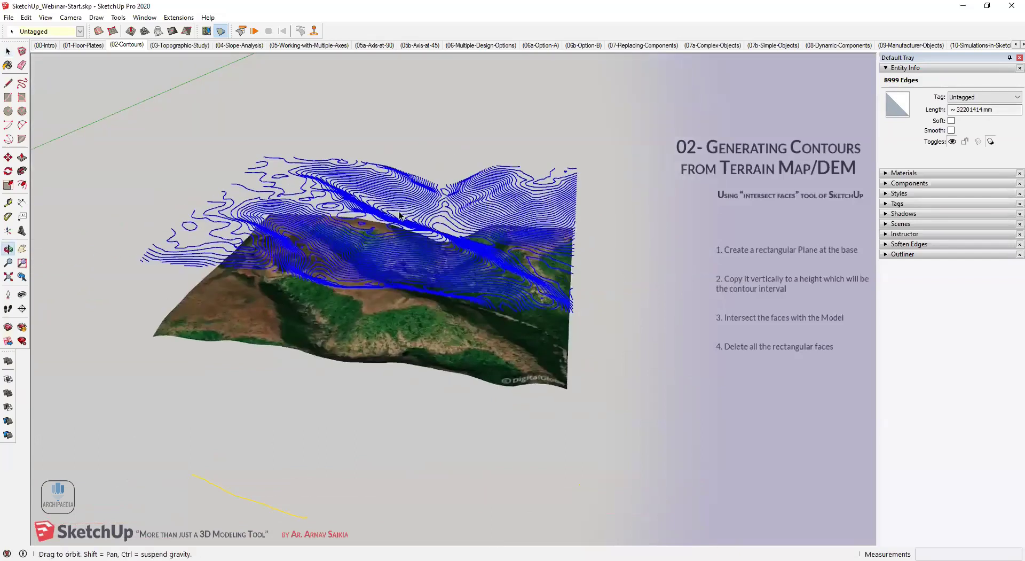
Run Simplify Contours on the selected contour lines with an angle of 10 degrees.
{"action": "middle_click_drag", "start_coordinate": [392, 201], "coordinate": [368, 182]}
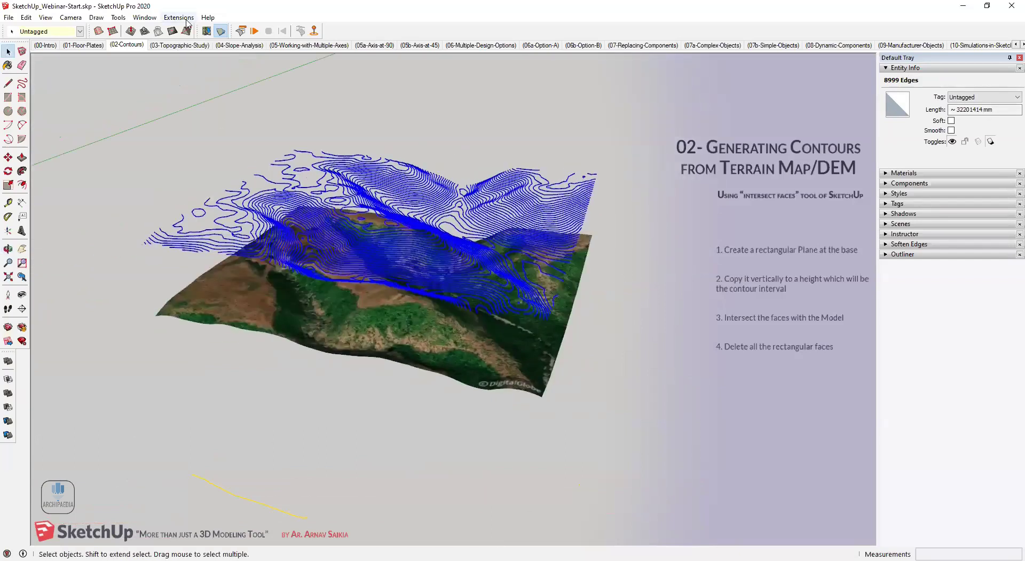
{"action": "left_click", "coordinate": [180, 19]}
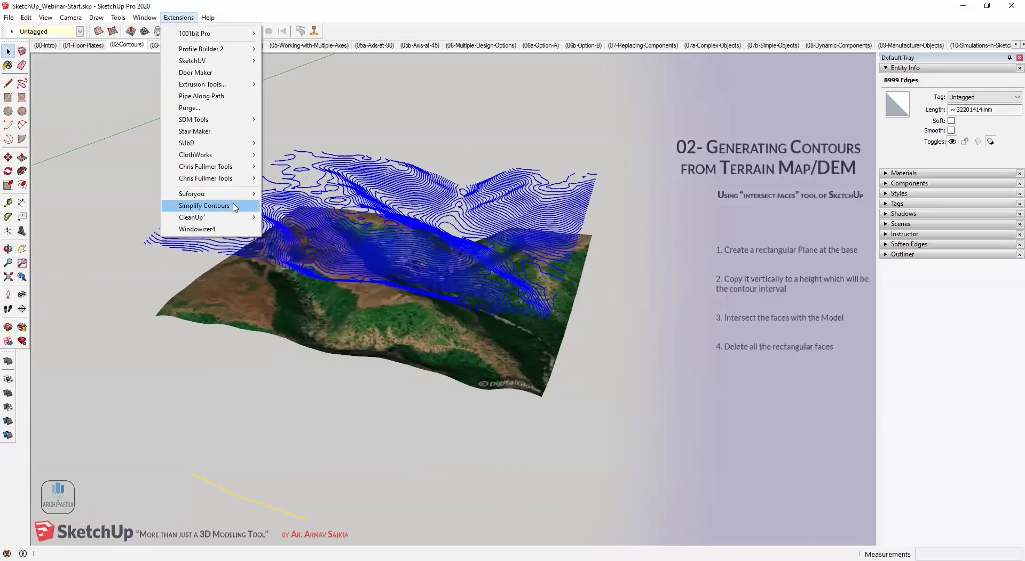
{"action": "left_click", "coordinate": [235, 206]}
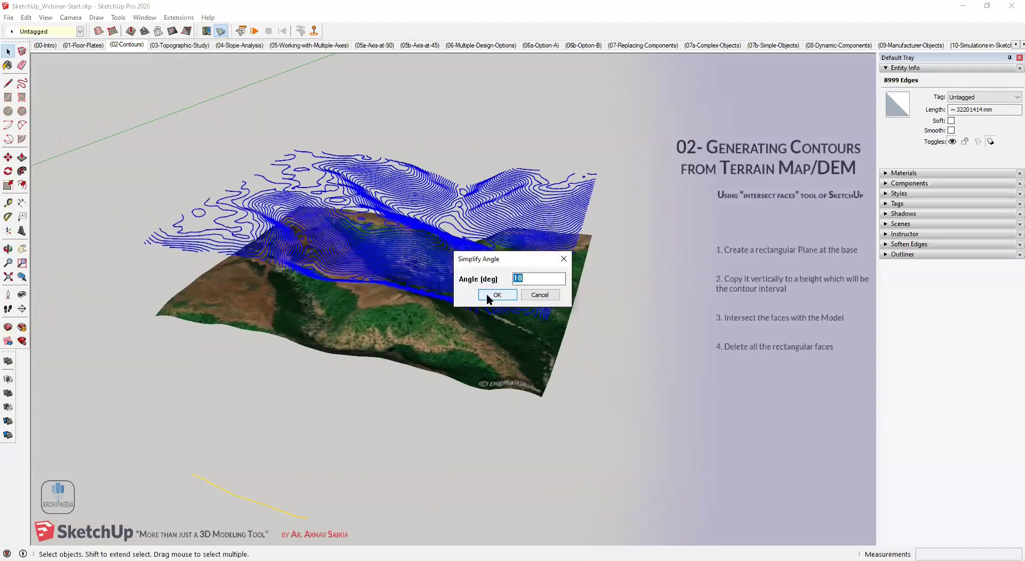
{"action": "left_click", "coordinate": [489, 297]}
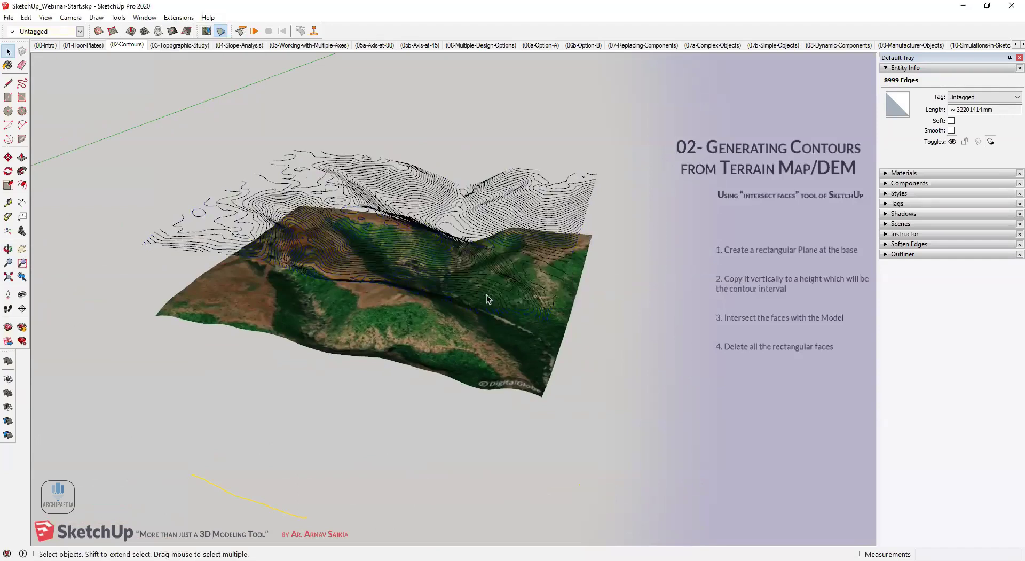
Select individual simplified contour lines in different places to check whether each is one continuous curve.
{"action": "scroll", "coordinate": [348, 229], "scroll_direction": "up", "scroll_amount": 3}
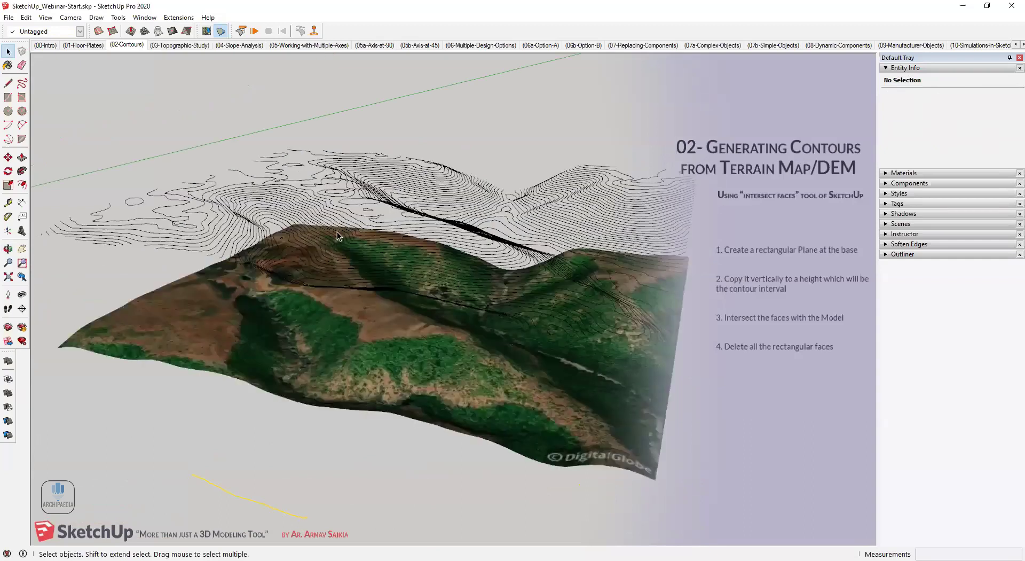
{"action": "scroll", "coordinate": [337, 233], "scroll_direction": "up", "scroll_amount": 2}
{"action": "left_click", "coordinate": [327, 261]}
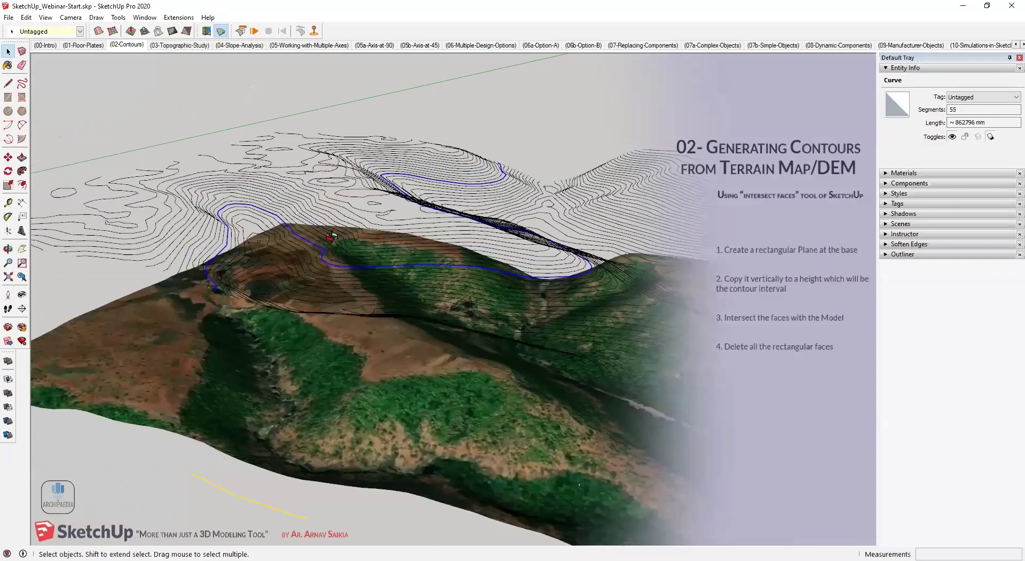
{"action": "middle_click_drag", "start_coordinate": [357, 241], "coordinate": [355, 236]}
{"action": "left_click", "coordinate": [340, 216]}
{"action": "left_click", "coordinate": [199, 230]}
{"action": "left_click", "coordinate": [229, 234]}
{"action": "scroll", "coordinate": [261, 236], "scroll_direction": "down", "scroll_amount": 4}
{"action": "left_click", "coordinate": [352, 203]}
{"action": "middle_click_drag", "start_coordinate": [352, 214], "coordinate": [382, 171]}
Select all the simplified contour lines, examine their edge count in the entity information, and clear the selection.
{"action": "key", "text": "space"}
{"action": "left_click_drag", "start_coordinate": [80, 171], "coordinate": [556, 287]}
{"action": "middle_click_drag", "start_coordinate": [556, 286], "coordinate": [635, 218]}
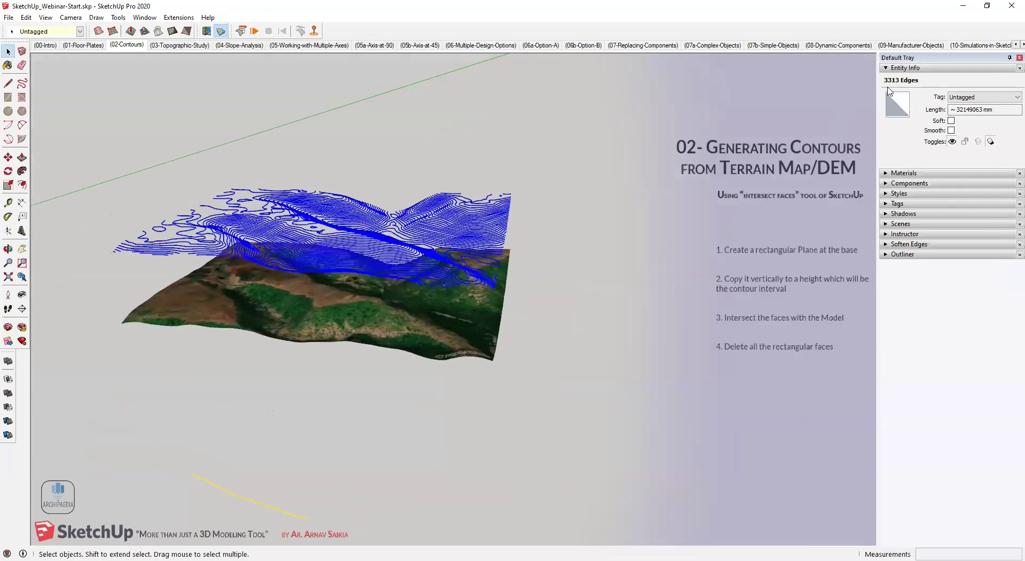
{"action": "left_click", "coordinate": [578, 229]}
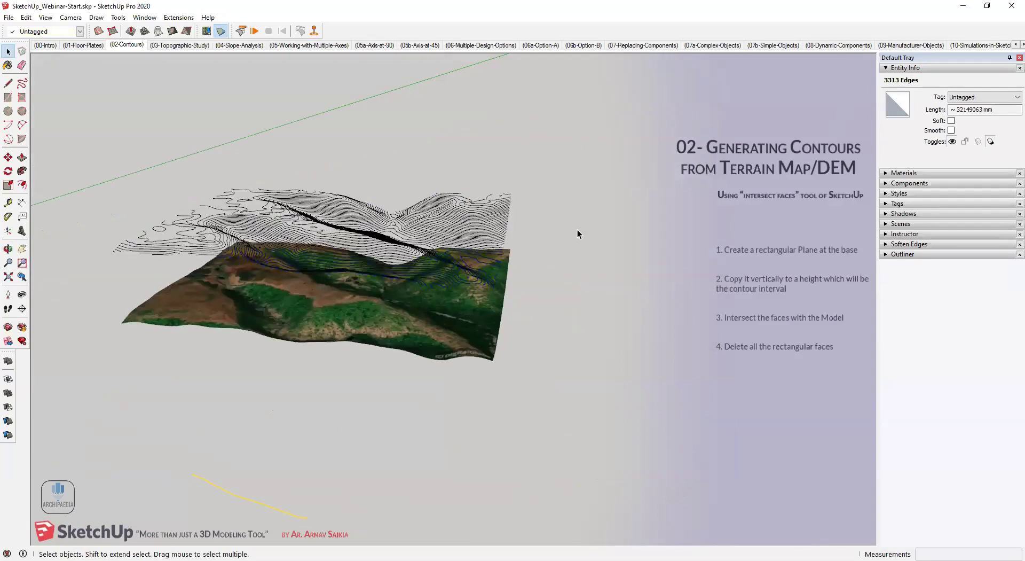
{"action": "middle_click_drag", "start_coordinate": [519, 284], "coordinate": [527, 197]}
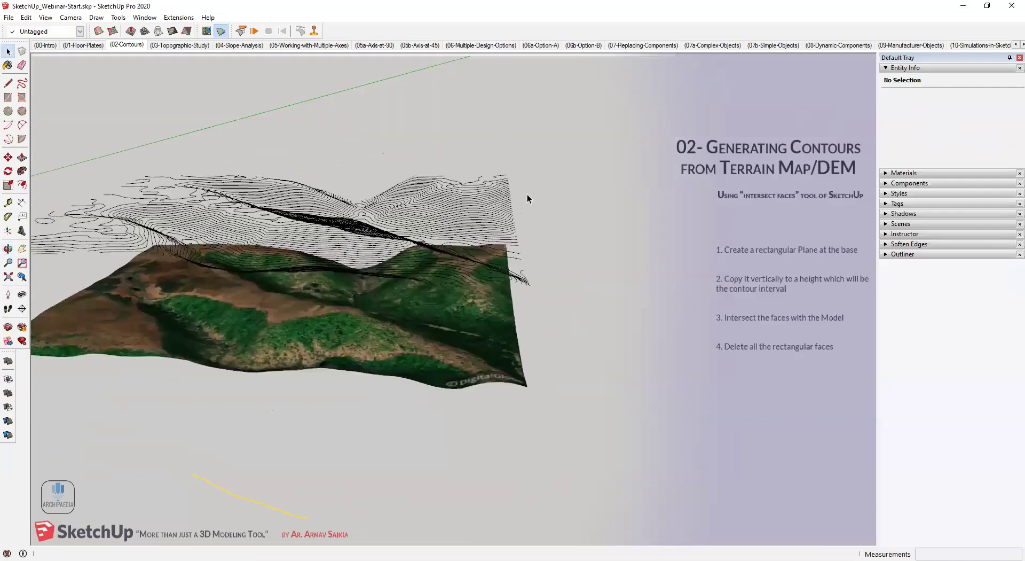
Switch to the 03-Topographic-Study scene and examine its terrain group and the highest- and lowest-level colour legend.
{"action": "left_click", "coordinate": [186, 46]}
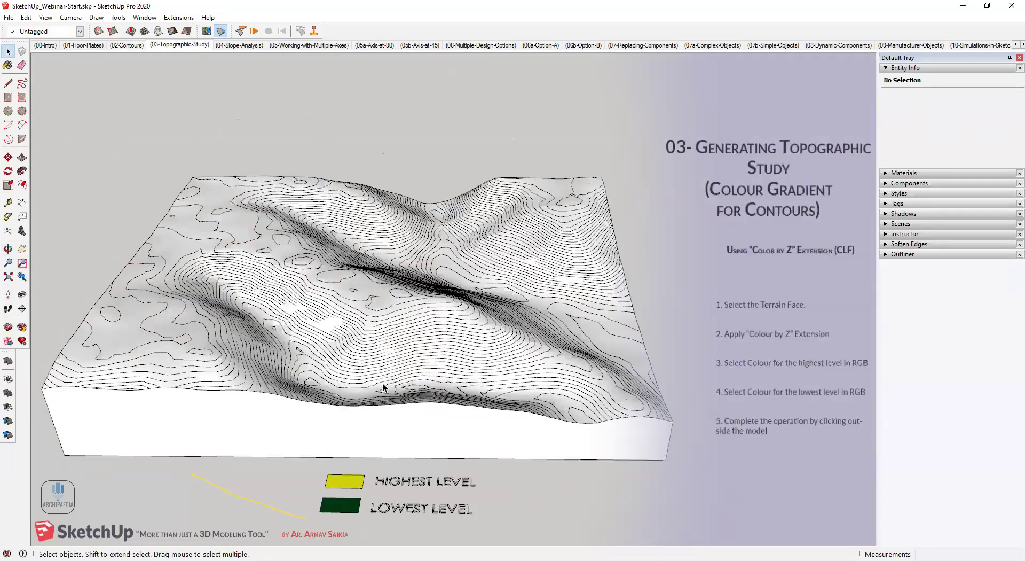
{"action": "left_click", "coordinate": [179, 248]}
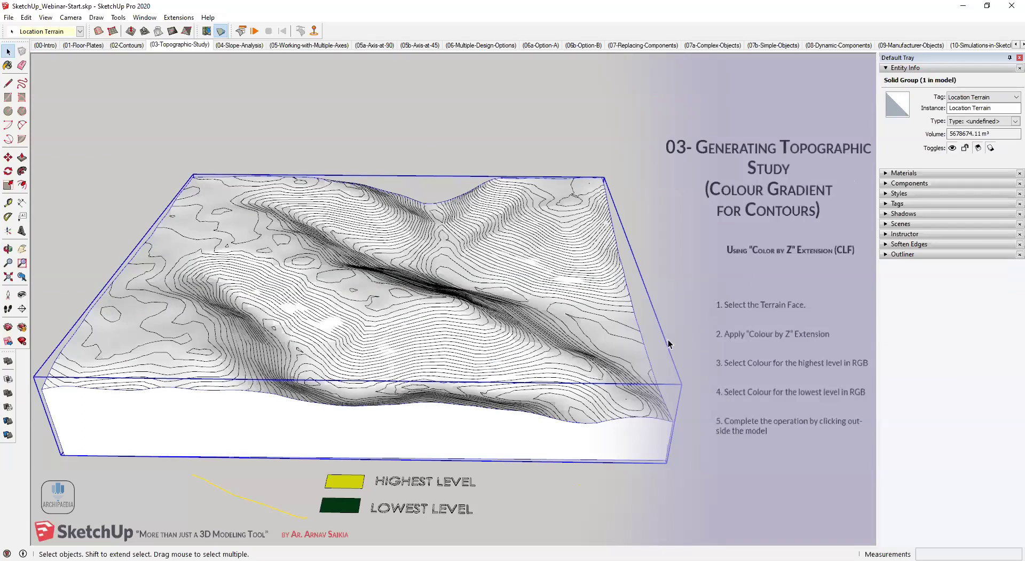
{"action": "middle_click_drag", "start_coordinate": [478, 306], "coordinate": [479, 313]}
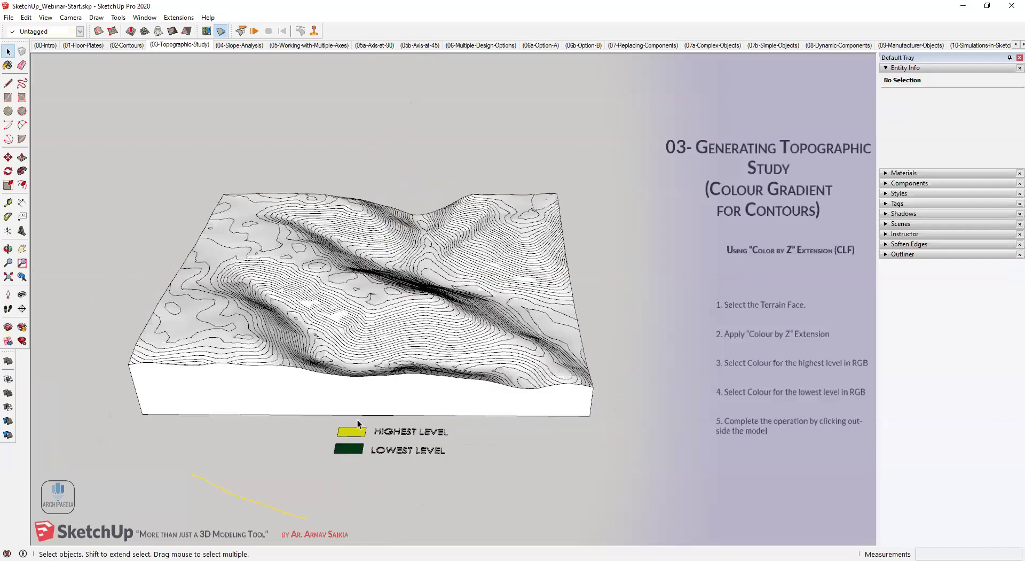
{"action": "scroll", "coordinate": [370, 434], "scroll_direction": "up", "scroll_amount": 2}
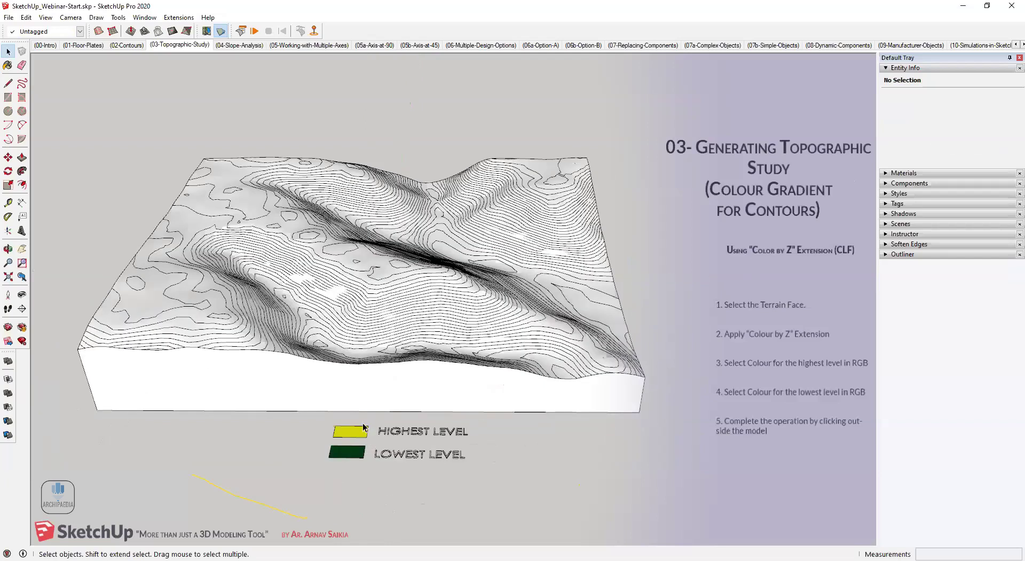
{"action": "scroll", "coordinate": [363, 422], "scroll_direction": "up", "scroll_amount": 1}
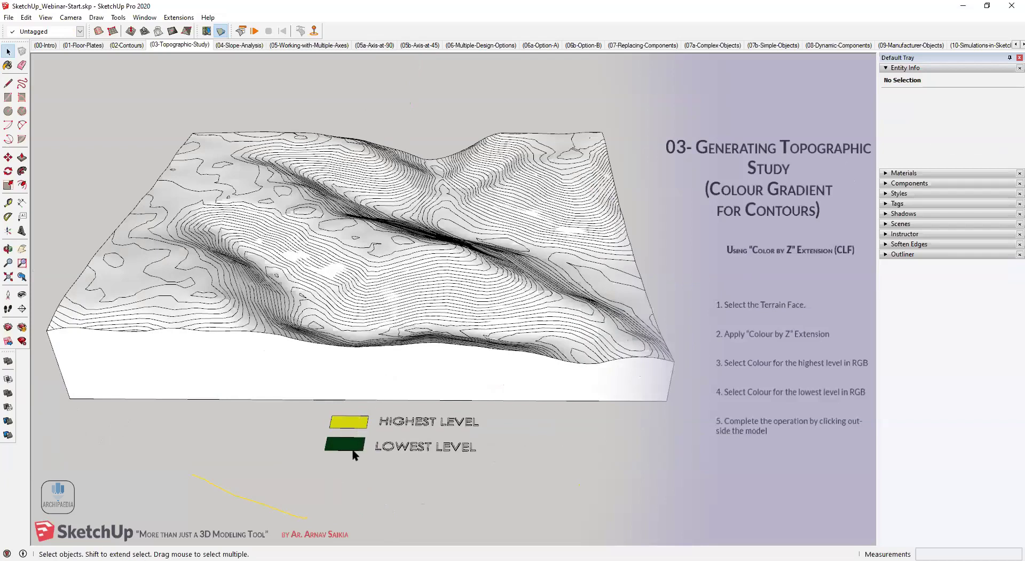
{"action": "middle_click_drag", "start_coordinate": [389, 437], "coordinate": [393, 455]}
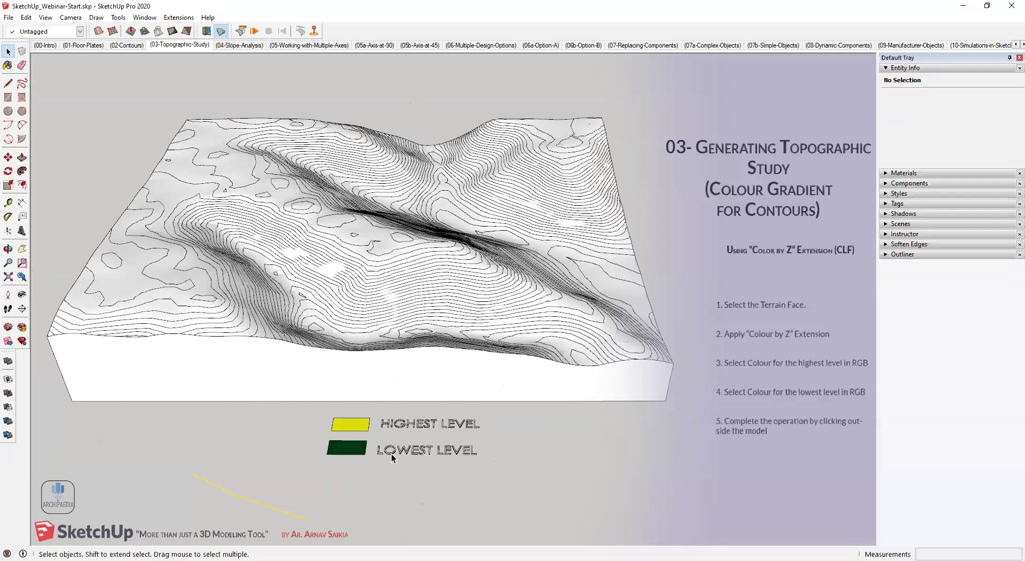
Sample the materials of the highest-level and lowest-level legend swatches and read their colours as RGB values.
{"action": "key", "text": "b"}
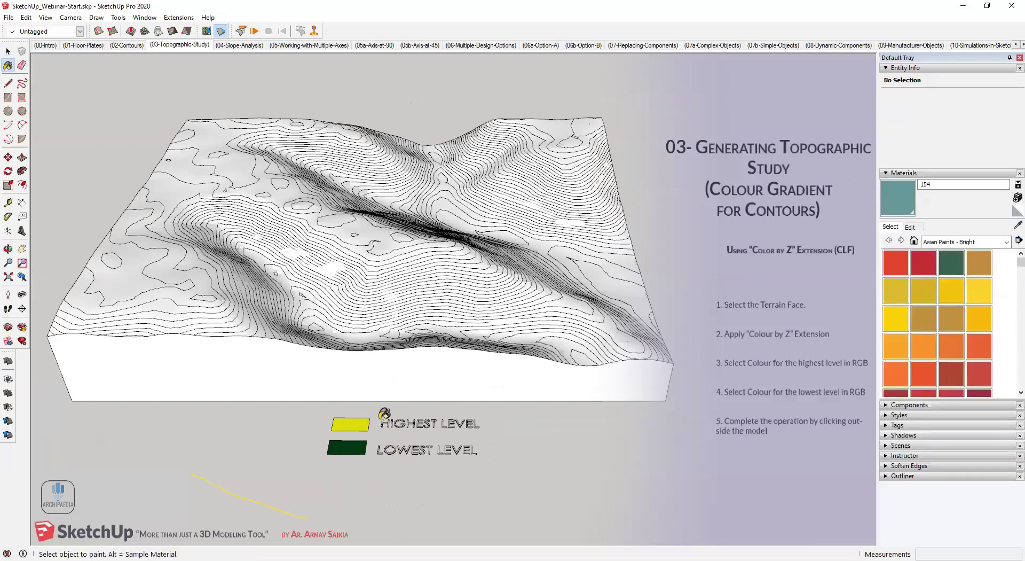
{"action": "left_click", "coordinate": [353, 423], "text": "alt"}
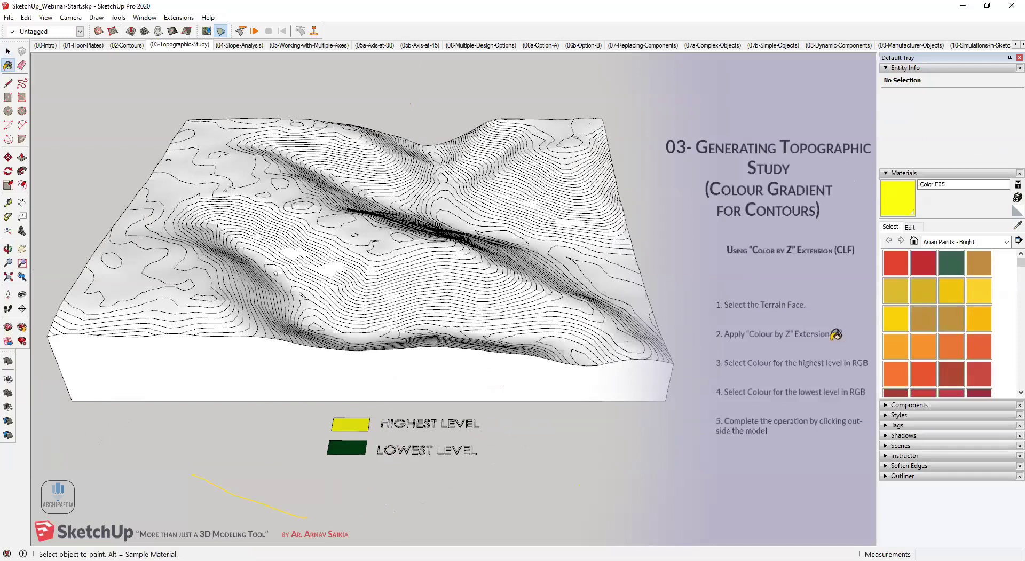
{"action": "left_click", "coordinate": [911, 227]}
{"action": "left_click", "coordinate": [945, 255]}
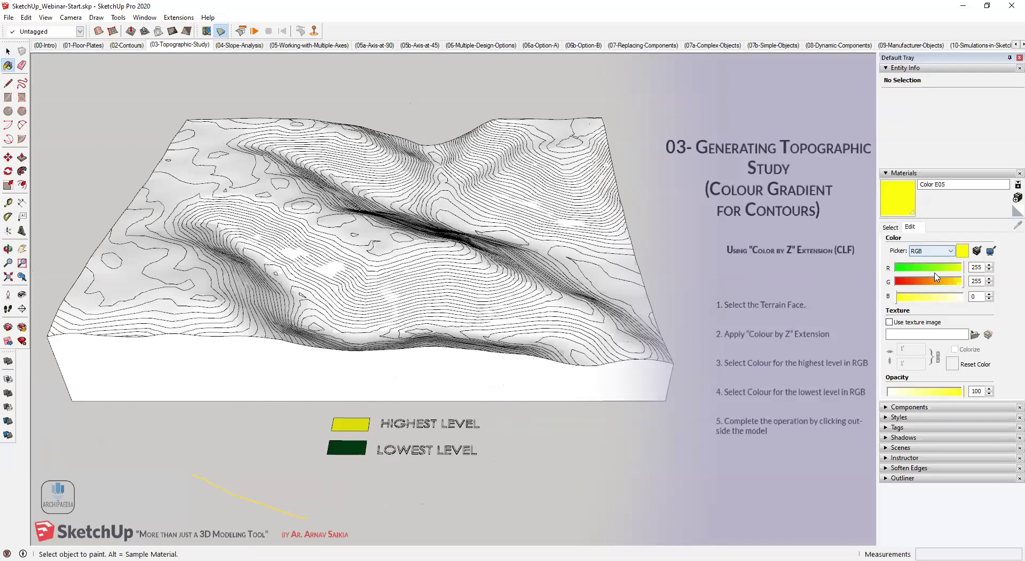
{"action": "left_click", "coordinate": [935, 268]}
{"action": "left_click", "coordinate": [939, 253]}
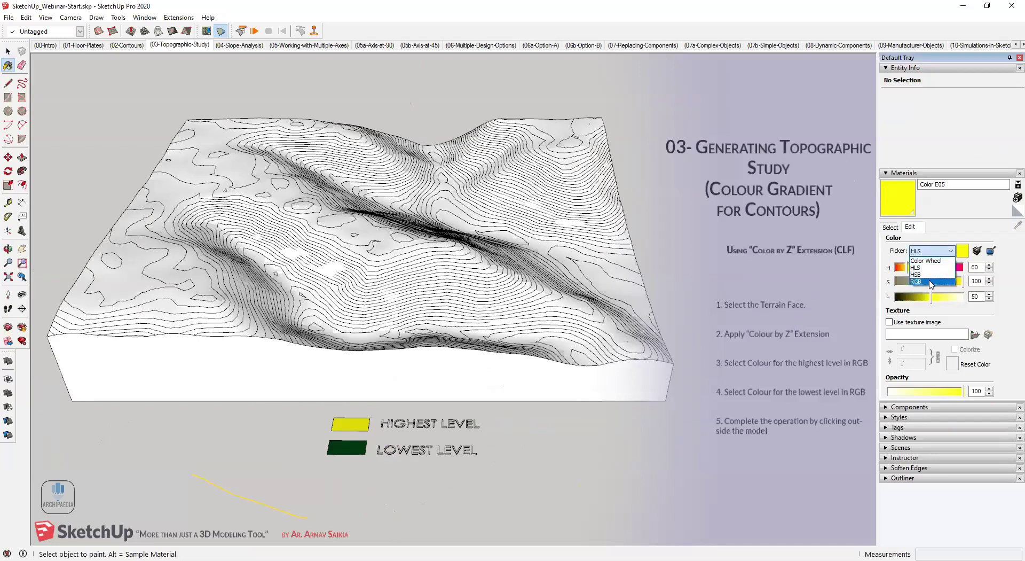
{"action": "left_click", "coordinate": [932, 281]}
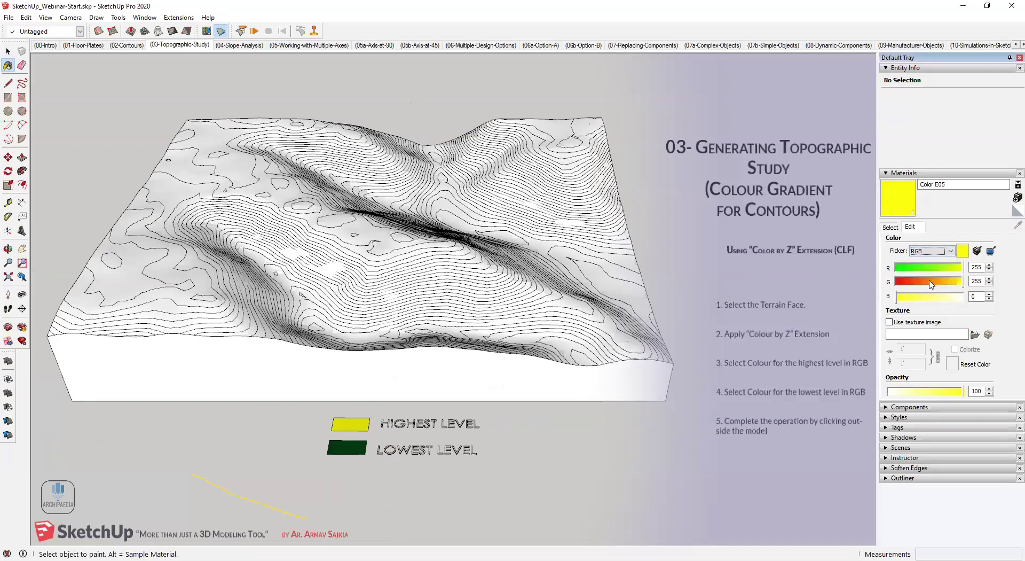
{"action": "left_click", "coordinate": [354, 448], "text": "alt"}
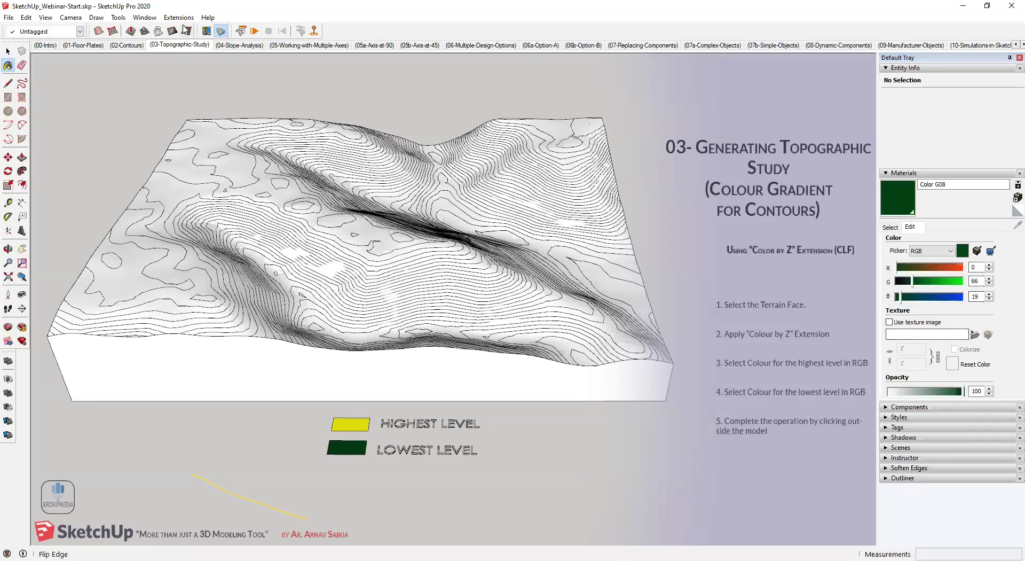
Open the terrain group for editing and select its top surface.
{"action": "key", "text": "space"}
{"action": "double_click", "coordinate": [132, 267]}
{"action": "left_click", "coordinate": [195, 250]}
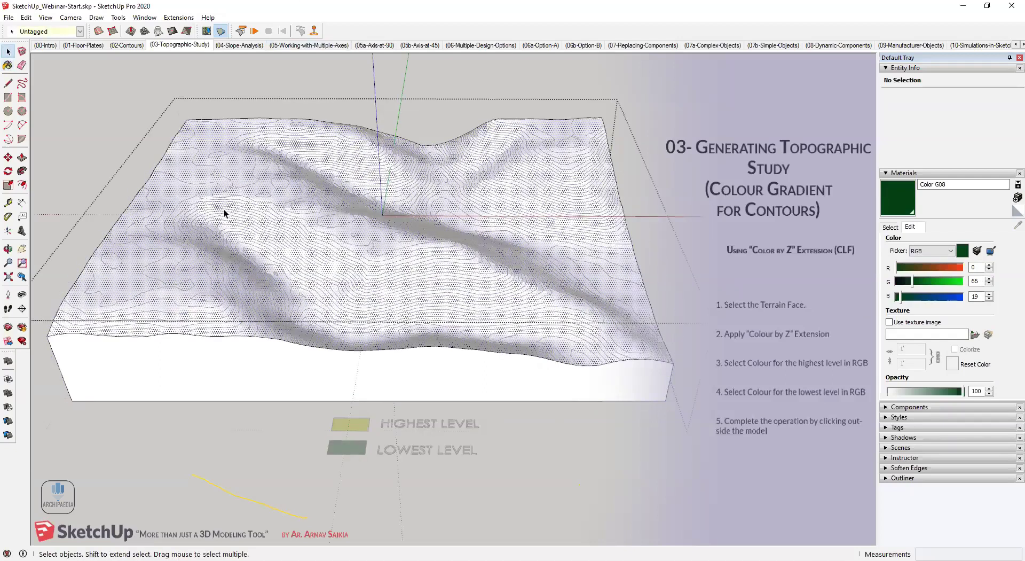
{"action": "key", "text": "o"}
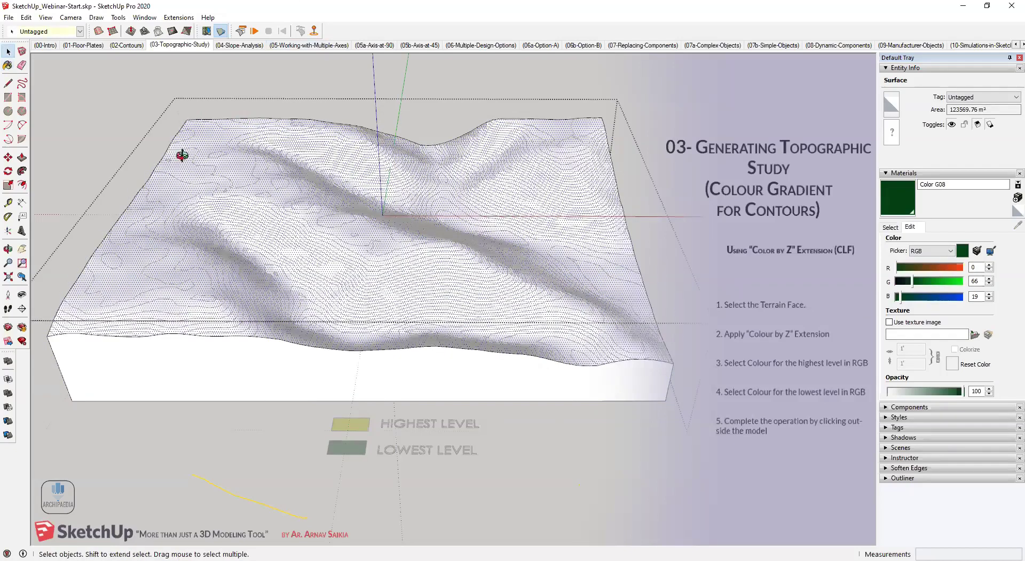
{"action": "left_click_drag", "start_coordinate": [209, 155], "coordinate": [484, 278]}
{"action": "middle_click_drag", "start_coordinate": [274, 310], "coordinate": [268, 303]}
{"action": "key", "text": "space"}
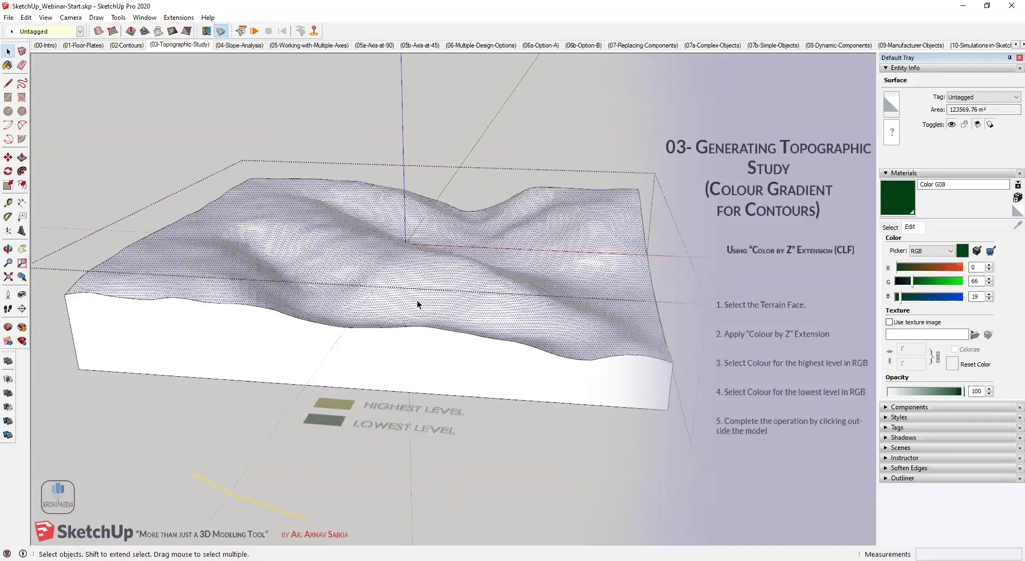
Start Color by Z on the terrain surface and set the highest-level colour to RGB 255, 255, 0.
{"action": "left_click", "coordinate": [180, 18]}
{"action": "mouse_move", "coordinate": [230, 180]}
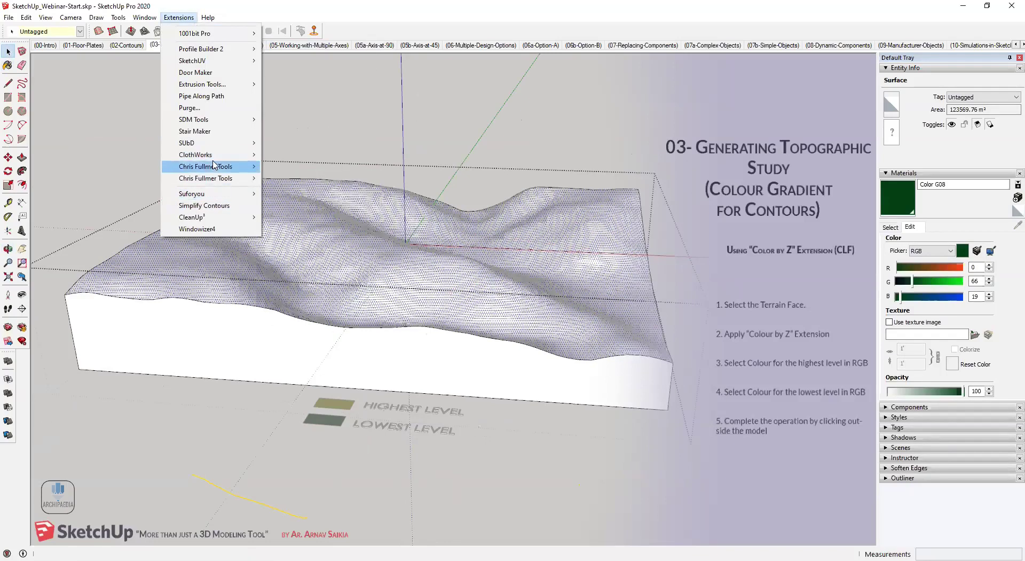
{"action": "mouse_move", "coordinate": [213, 165]}
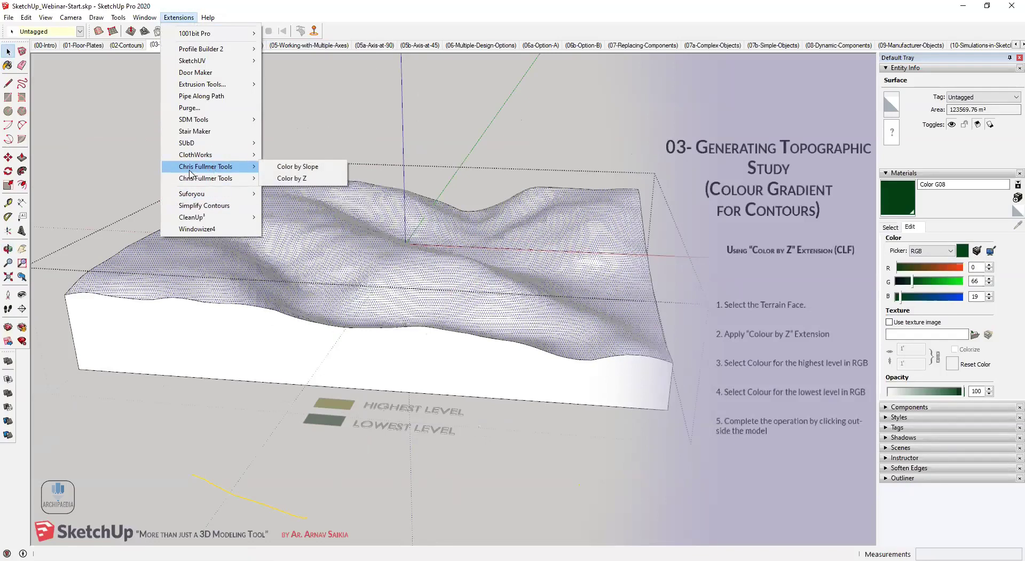
{"action": "left_click", "coordinate": [292, 179]}
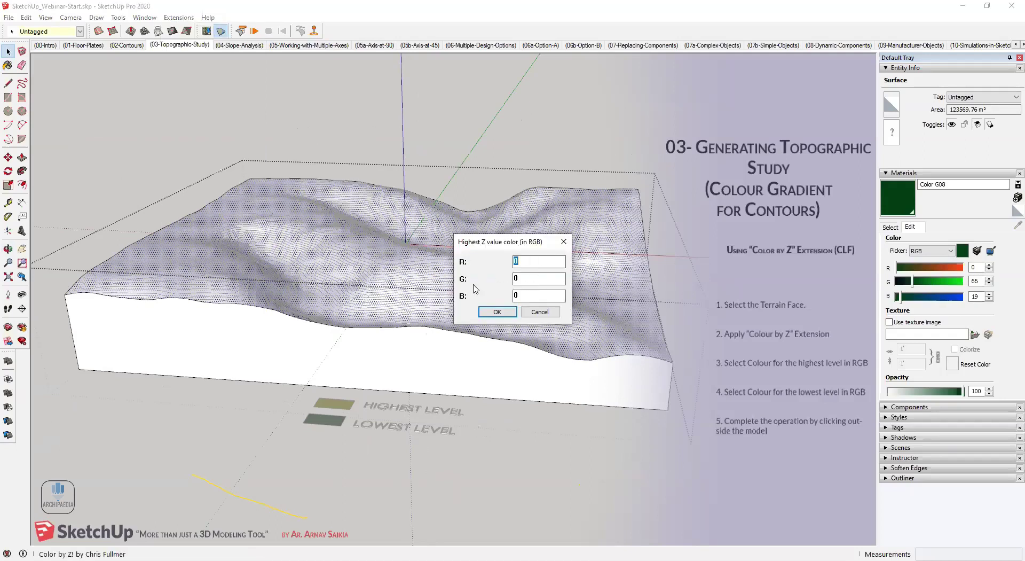
{"action": "type", "text": "255255"}
{"action": "key", "text": "Tab"}
{"action": "left_click", "coordinate": [498, 312]}
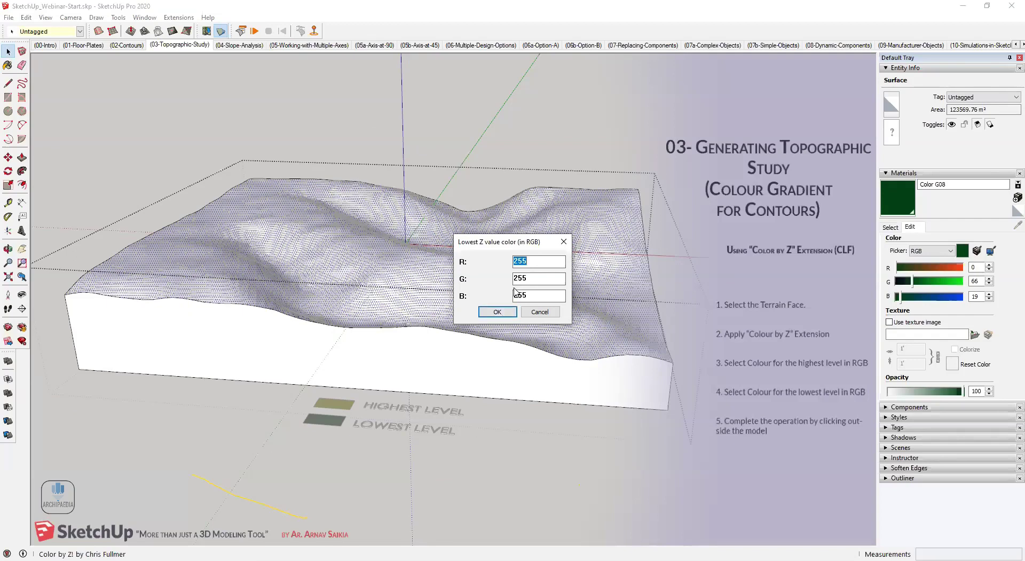
Set the lowest-level colour to RGB 0, 66, 19, apply the gradient, and leave the terrain group.
{"action": "type", "text": "0"}
{"action": "key", "text": "Tab"}
{"action": "type", "text": "66"}
{"action": "key", "text": "Tab"}
{"action": "type", "text": "1"}
{"action": "left_click", "coordinate": [489, 312]}
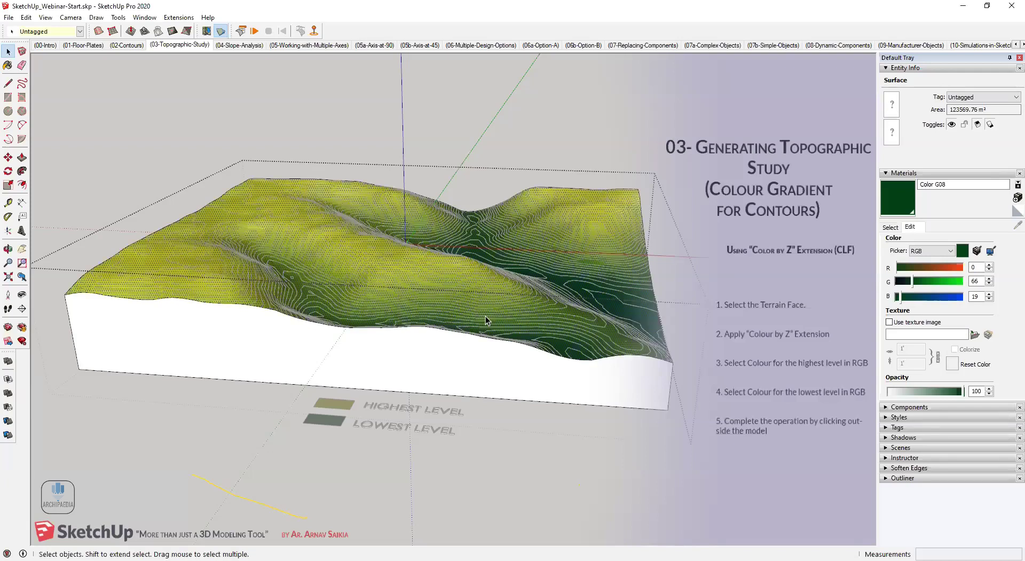
{"action": "left_click", "coordinate": [221, 438]}
Examine the yellow-to-green height gradient on the terrain's valleys and ridges, up close and from the top view.
{"action": "middle_click_drag", "start_coordinate": [366, 275], "coordinate": [328, 362]}
{"action": "scroll", "coordinate": [498, 383], "scroll_direction": "up", "scroll_amount": 5}
{"action": "middle_click_drag", "start_coordinate": [498, 388], "coordinate": [412, 394]}
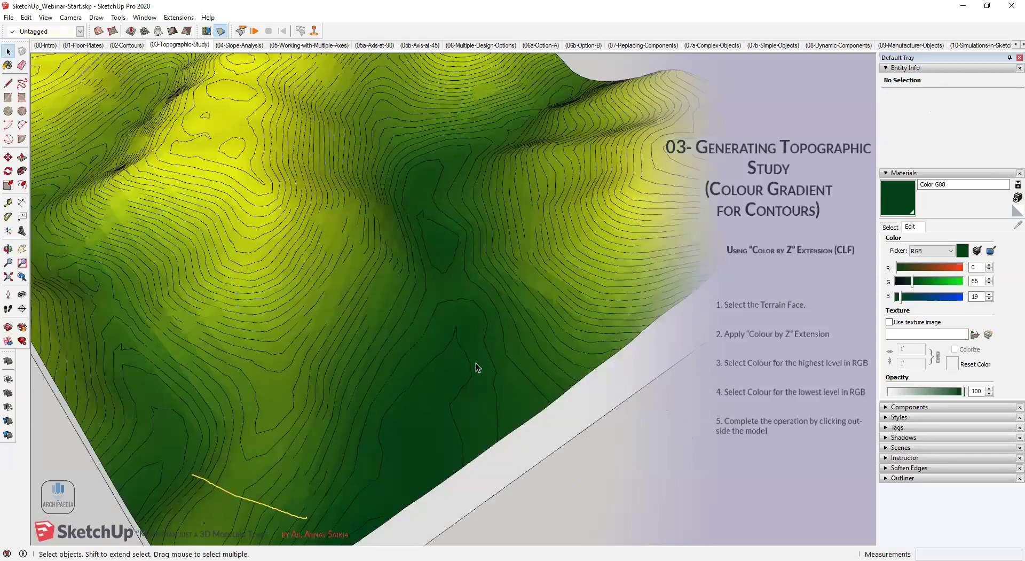
{"action": "scroll", "coordinate": [476, 367], "scroll_direction": "down", "scroll_amount": 2}
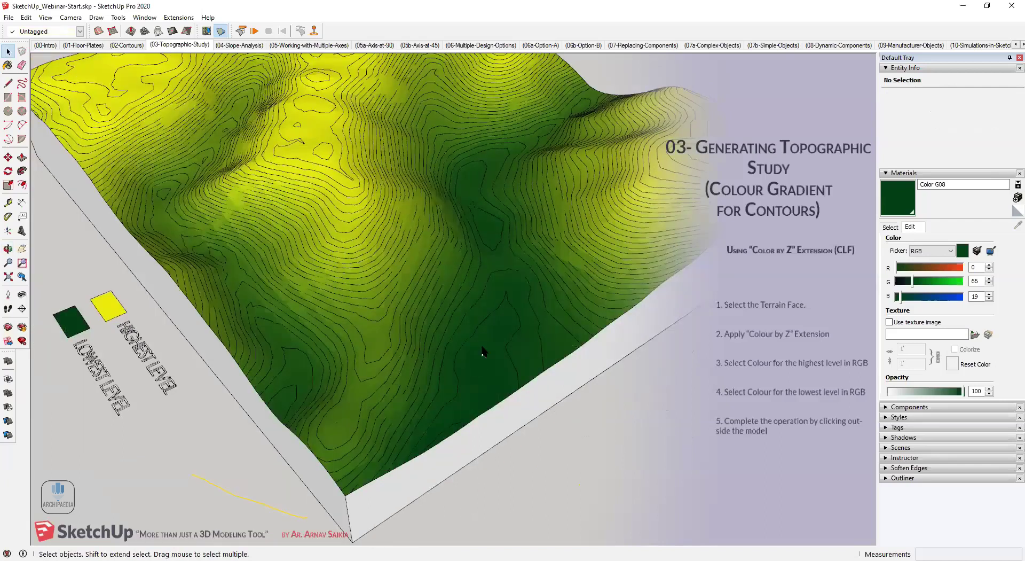
{"action": "mouse_move", "coordinate": [488, 361]}
{"action": "middle_mouse_down"}
{"action": "mouse_move", "coordinate": [494, 336]}
{"action": "mouse_move", "coordinate": [485, 343]}
{"action": "middle_mouse_up"}
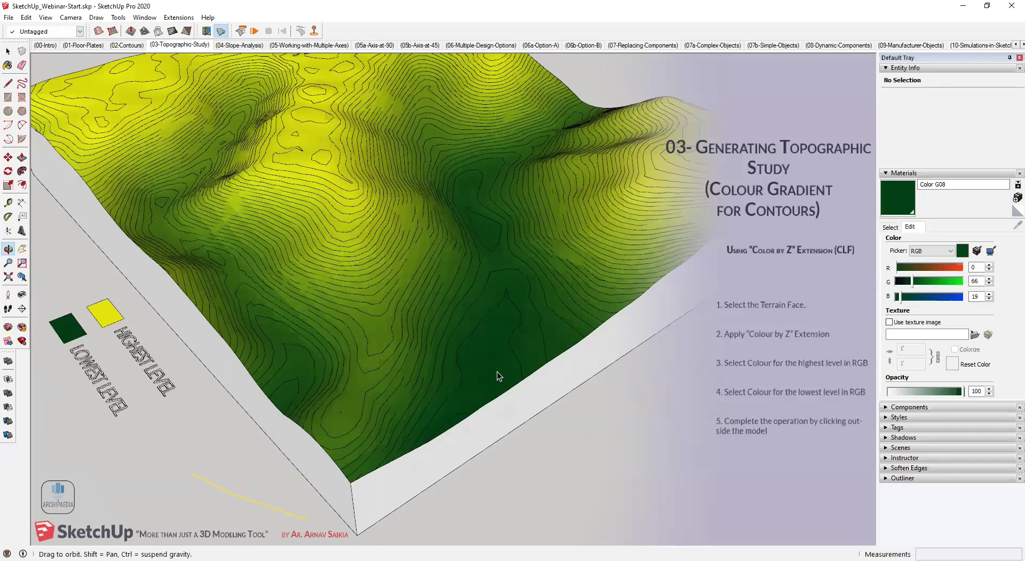
{"action": "mouse_move", "coordinate": [320, 146]}
{"action": "middle_mouse_down"}
{"action": "mouse_move", "coordinate": [321, 165]}
{"action": "mouse_move", "coordinate": [329, 137]}
{"action": "middle_mouse_up"}
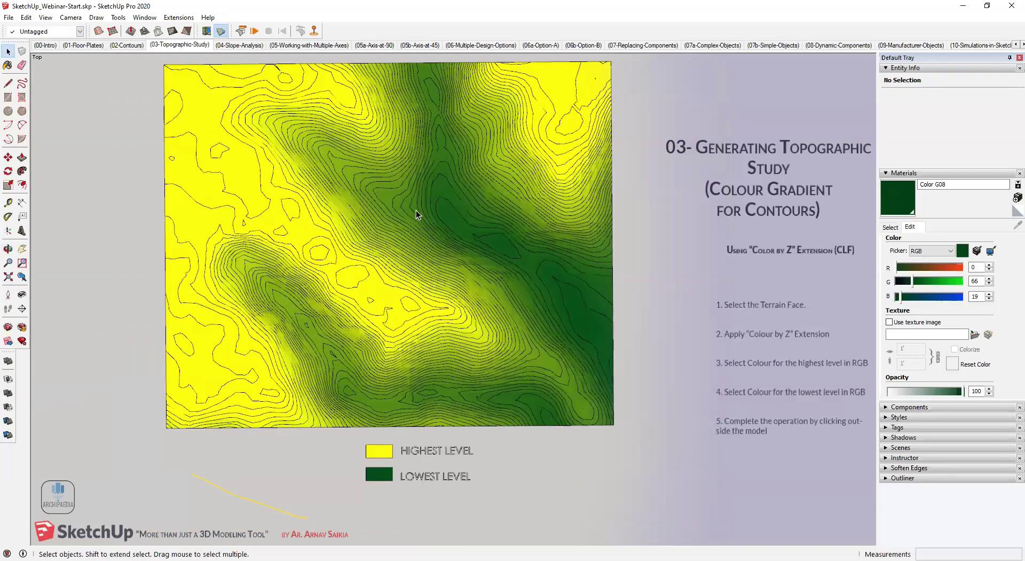
{"action": "scroll", "coordinate": [415, 210], "scroll_direction": "up", "scroll_amount": 1}
{"action": "middle_click_drag", "start_coordinate": [415, 210], "coordinate": [323, 218]}
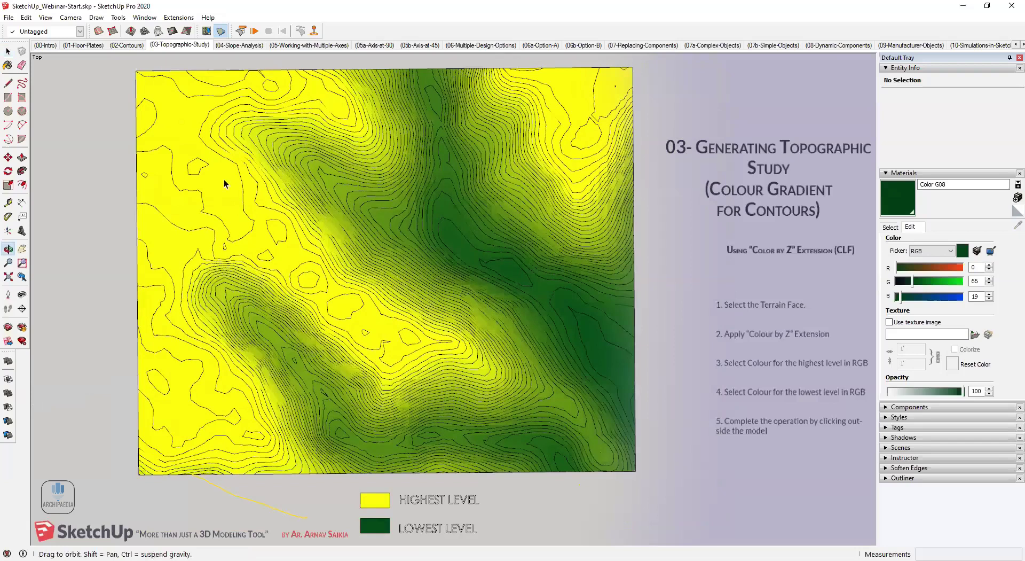
{"action": "middle_click_drag", "start_coordinate": [223, 178], "coordinate": [274, 268]}
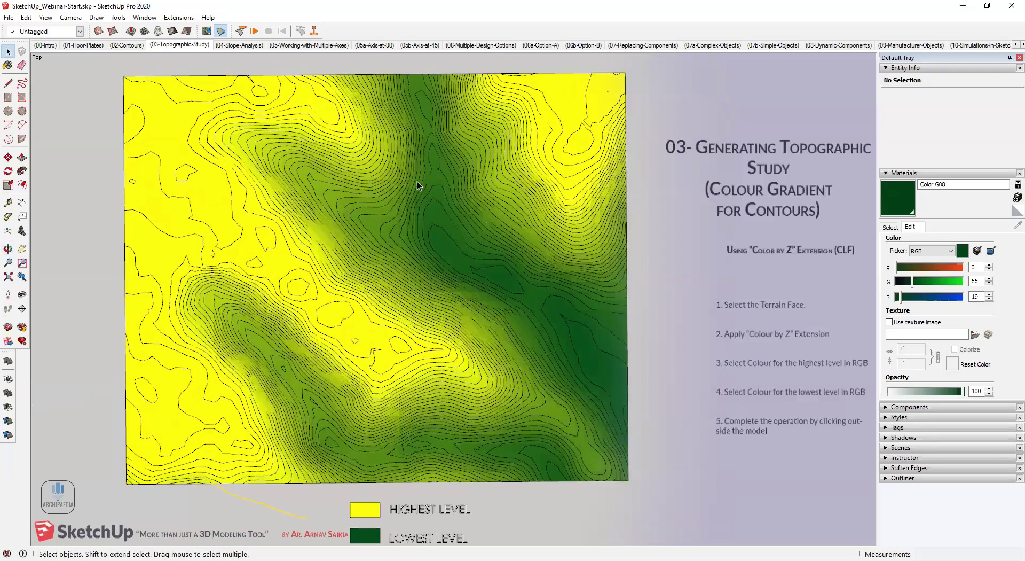
Examine the height-coloured terrain and its colour legend in an angled perspective view.
{"action": "middle_click_drag", "start_coordinate": [418, 181], "coordinate": [457, 373]}
{"action": "scroll", "coordinate": [472, 319], "scroll_direction": "up", "scroll_amount": 2}
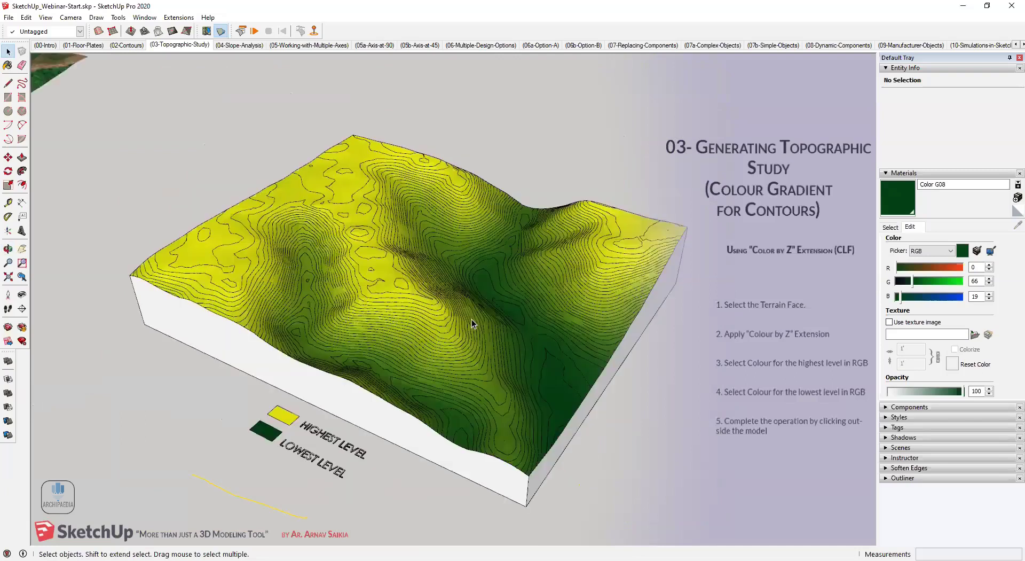
{"action": "scroll", "coordinate": [488, 354], "scroll_direction": "up", "scroll_amount": 1}
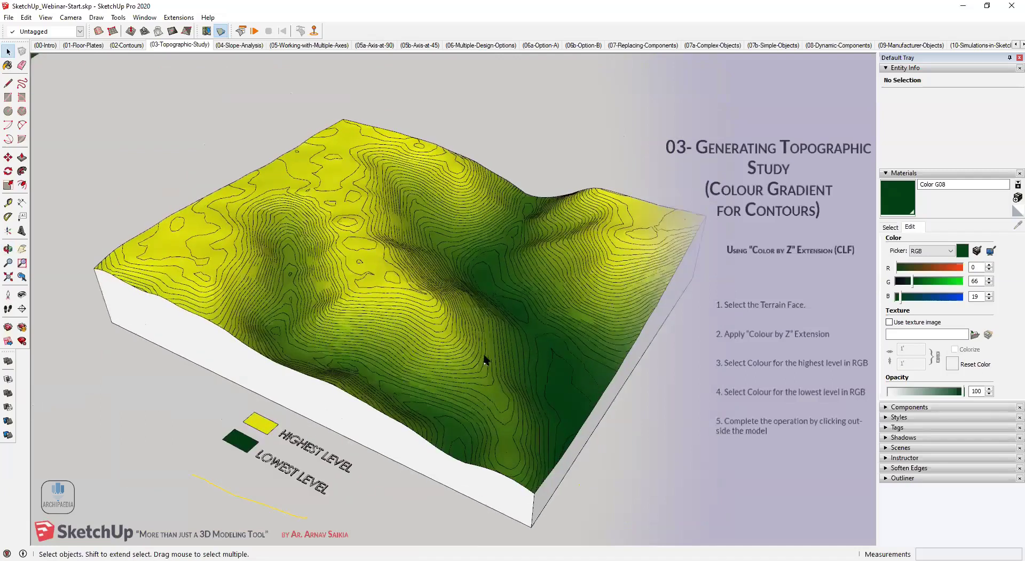
{"action": "scroll", "coordinate": [434, 356], "scroll_direction": "up", "scroll_amount": 2}
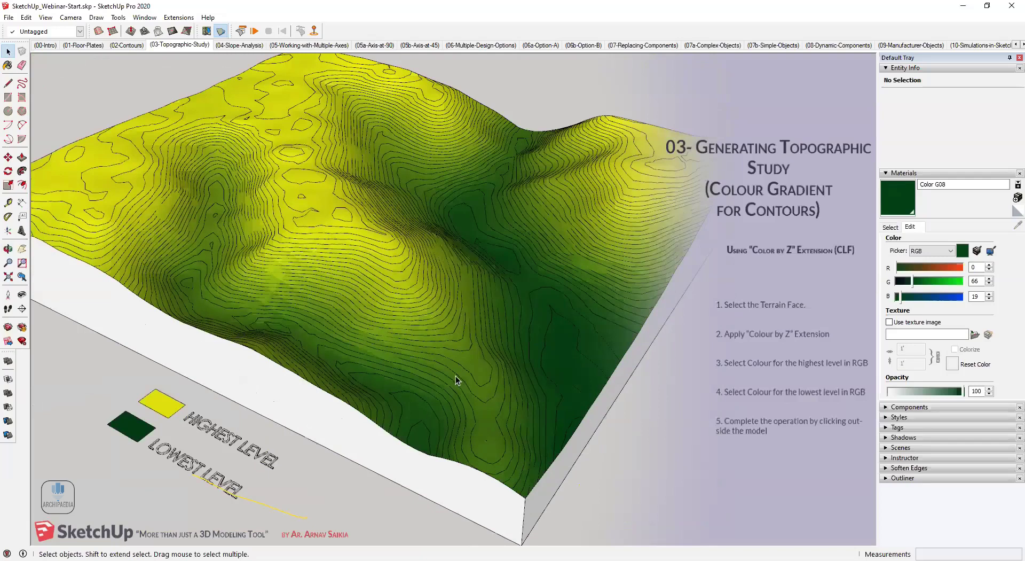
{"action": "scroll", "coordinate": [274, 106], "scroll_direction": "down", "scroll_amount": 3}
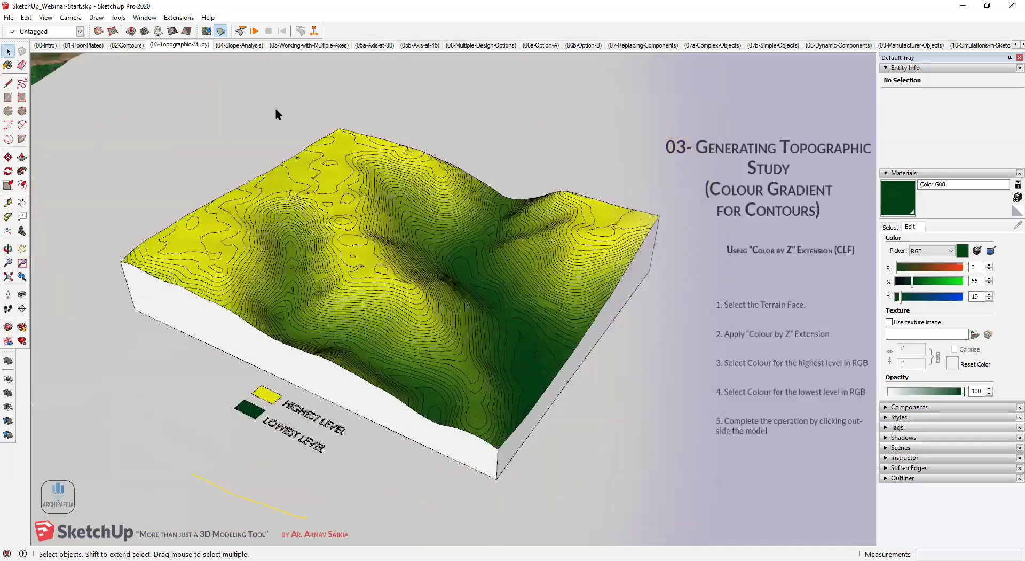
Open the 04-Slope-Analysis scene and inspect the uncoloured terrain's contours and slopes from several angles.
{"action": "left_click", "coordinate": [241, 45]}
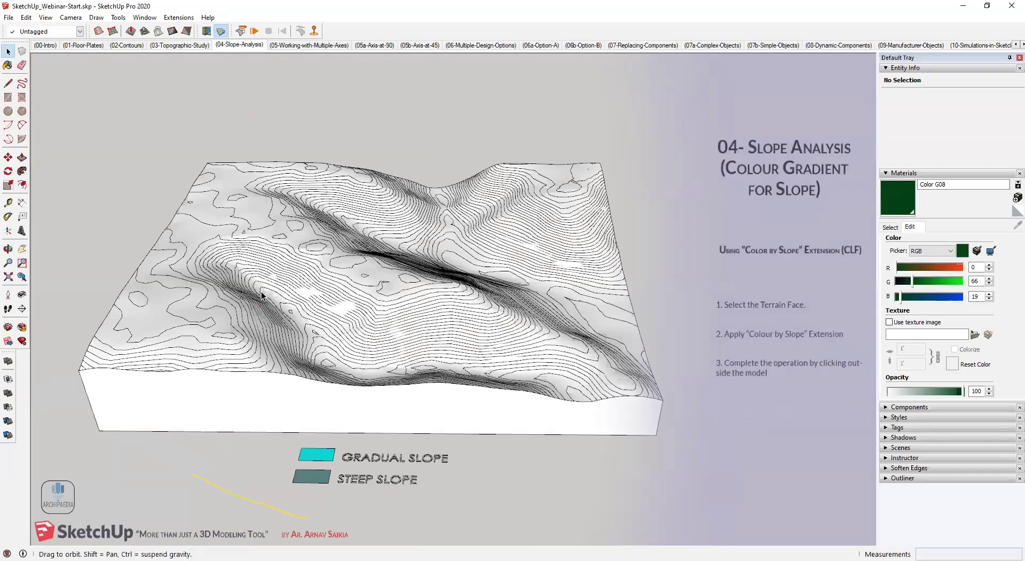
{"action": "scroll", "coordinate": [249, 211], "scroll_direction": "up", "scroll_amount": 3}
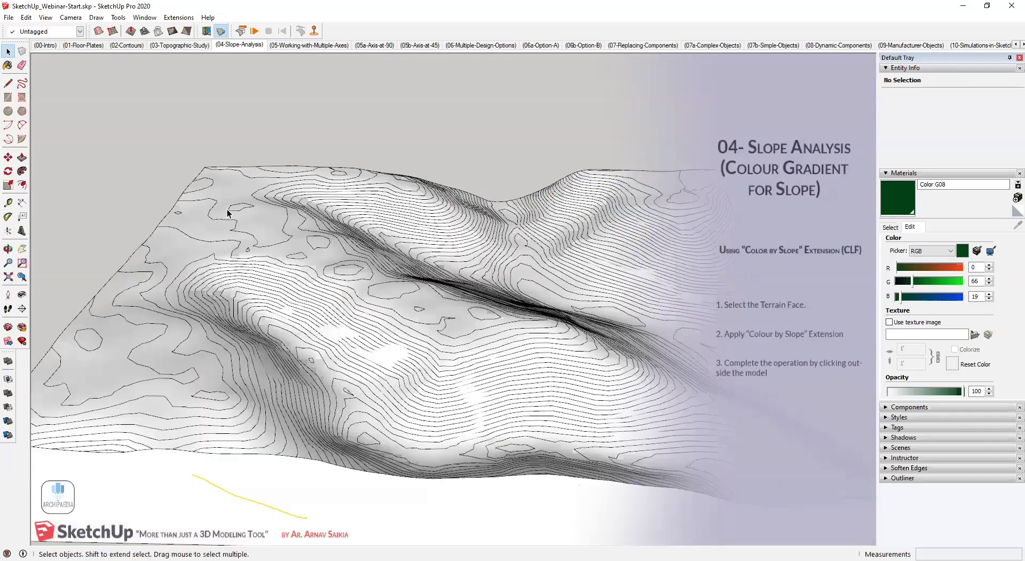
{"action": "key", "text": "o"}
{"action": "left_click_drag", "start_coordinate": [390, 328], "coordinate": [354, 291]}
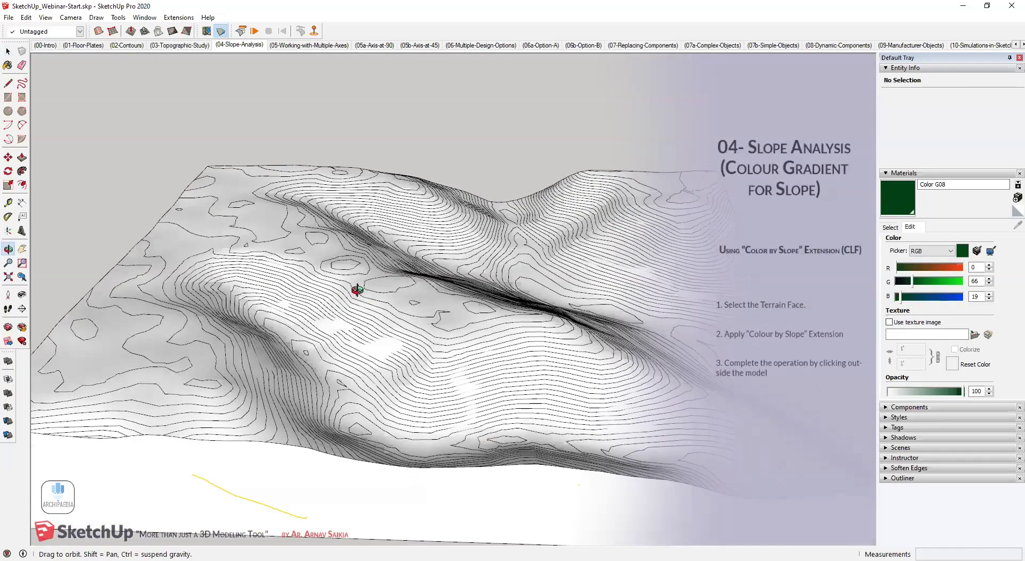
{"action": "left_click_drag", "start_coordinate": [225, 205], "coordinate": [271, 227]}
{"action": "key", "text": "space"}
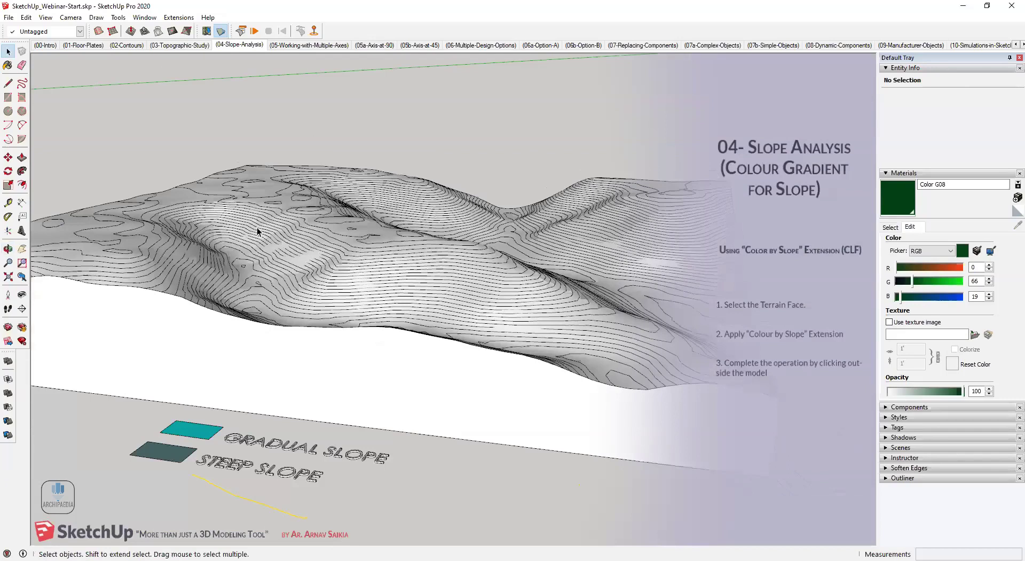
{"action": "middle_click_drag", "start_coordinate": [409, 298], "coordinate": [185, 175]}
{"action": "middle_click_drag", "start_coordinate": [236, 273], "coordinate": [356, 353]}
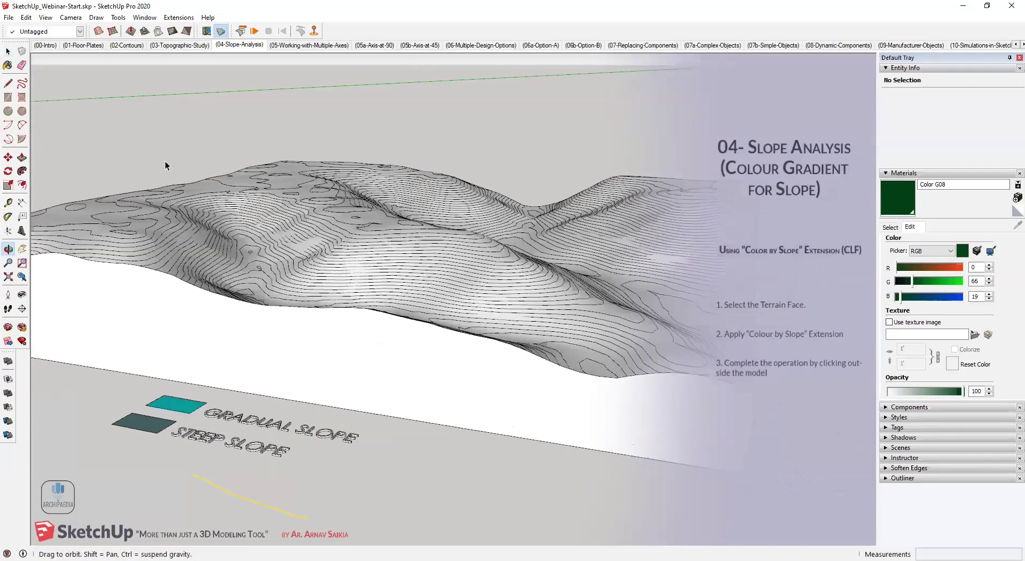
{"action": "scroll", "coordinate": [485, 280], "scroll_direction": "down", "scroll_amount": 3}
{"action": "middle_click_drag", "start_coordinate": [480, 283], "coordinate": [443, 322]}
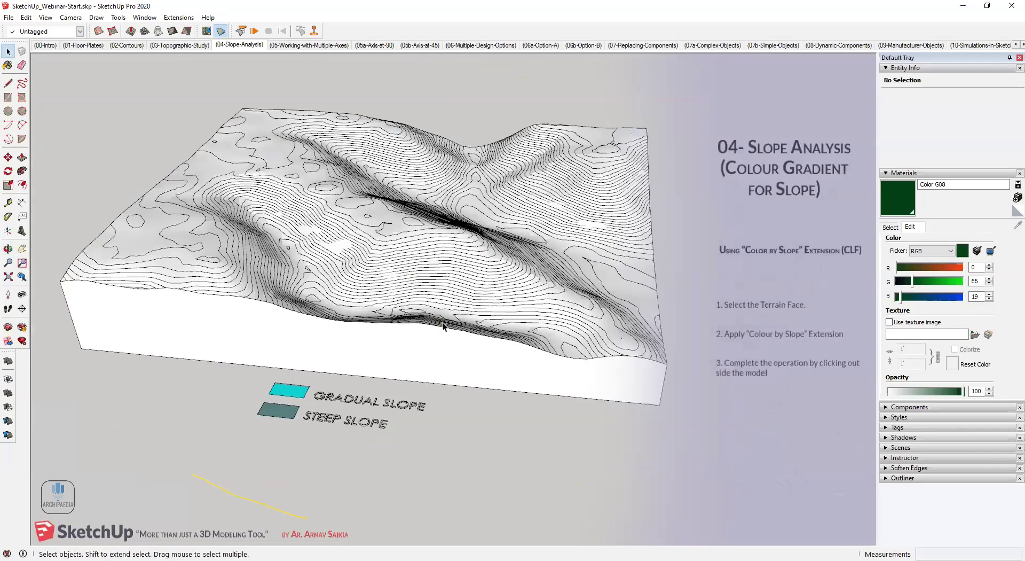
Open the terrain group for editing, apply Color by Slope to its top surface, and leave the group.
{"action": "scroll", "coordinate": [198, 244], "scroll_direction": "up", "scroll_amount": 4}
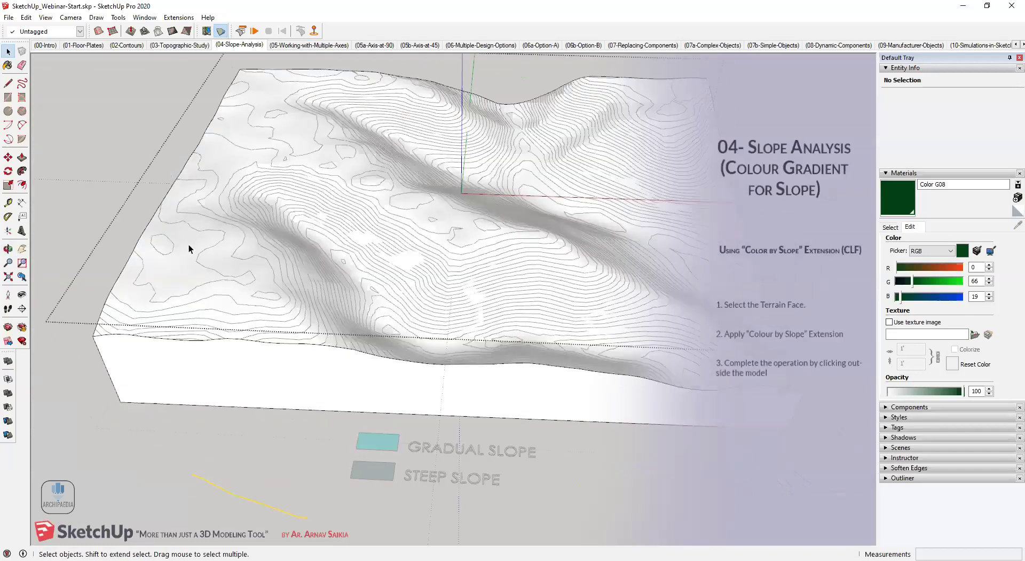
{"action": "left_click", "coordinate": [483, 261]}
{"action": "scroll", "coordinate": [598, 277], "scroll_direction": "down", "scroll_amount": 3}
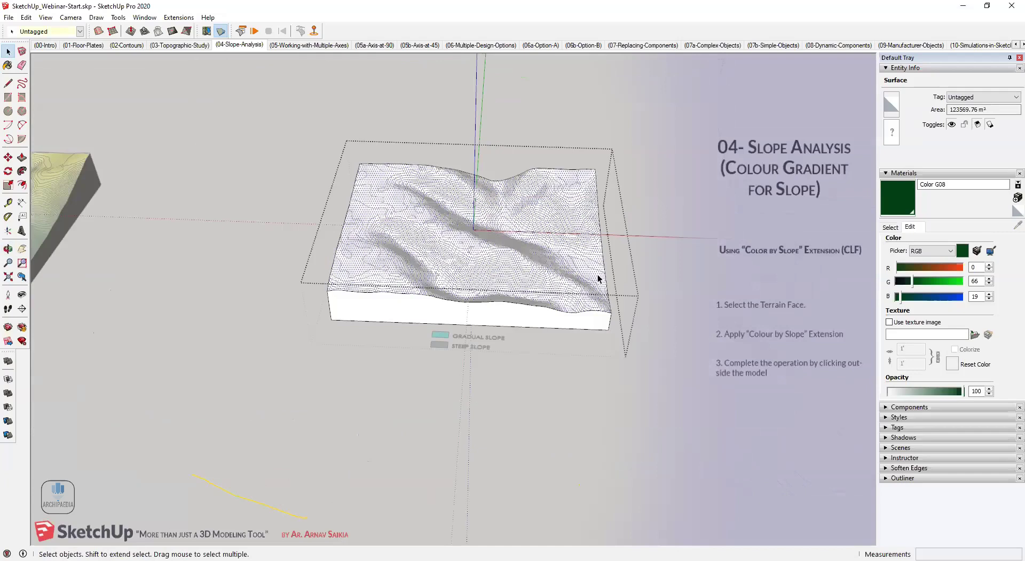
{"action": "scroll", "coordinate": [588, 270], "scroll_direction": "up", "scroll_amount": 1}
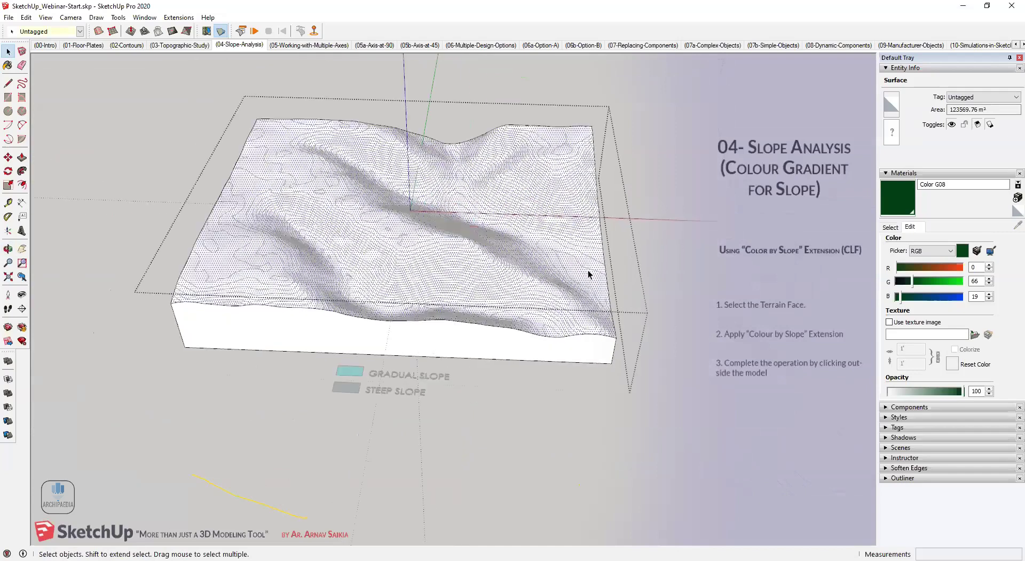
{"action": "left_click", "coordinate": [182, 19]}
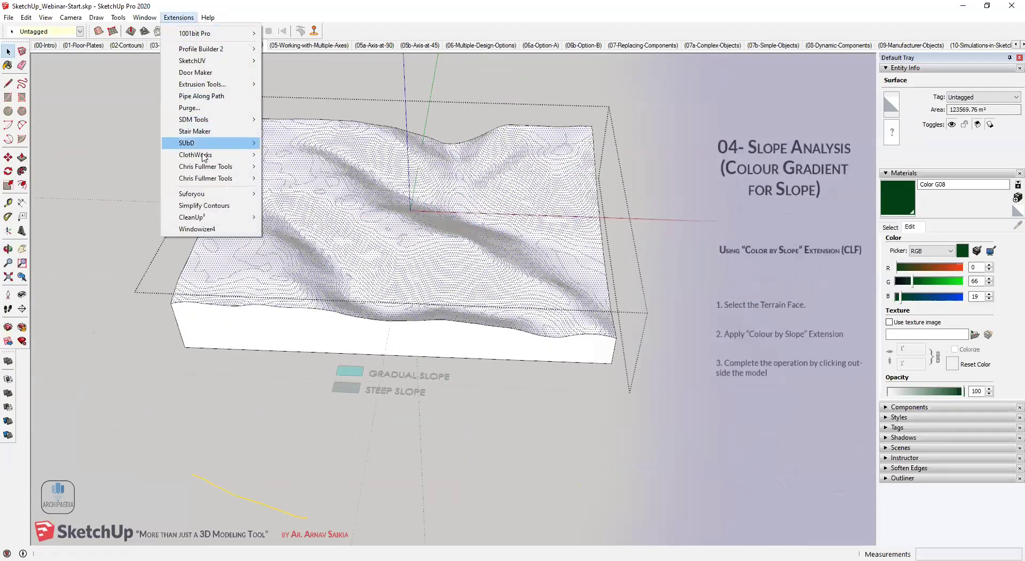
{"action": "mouse_move", "coordinate": [206, 170]}
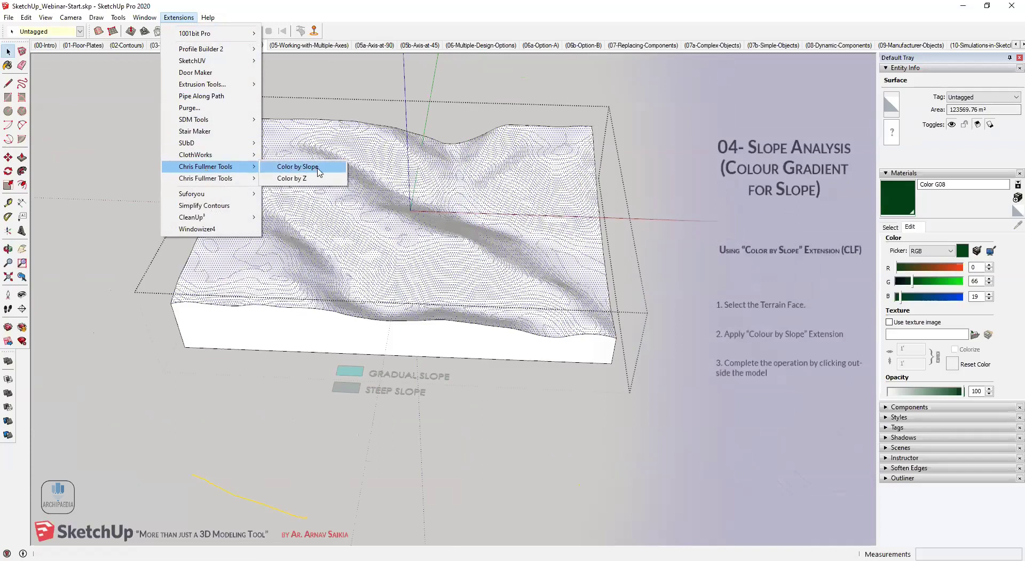
{"action": "left_click", "coordinate": [297, 167]}
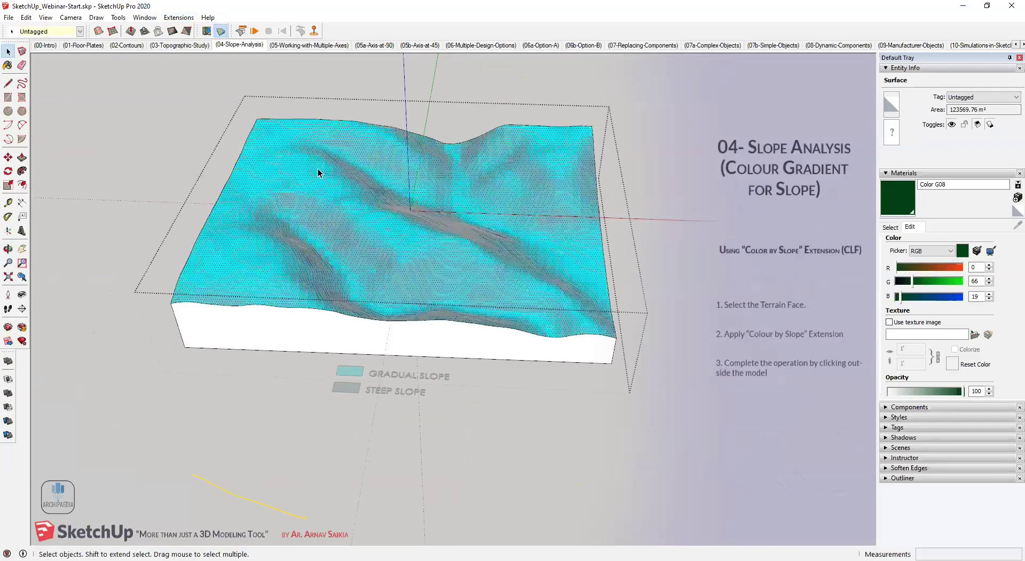
{"action": "left_click", "coordinate": [120, 399]}
{"action": "left_click", "coordinate": [242, 367]}
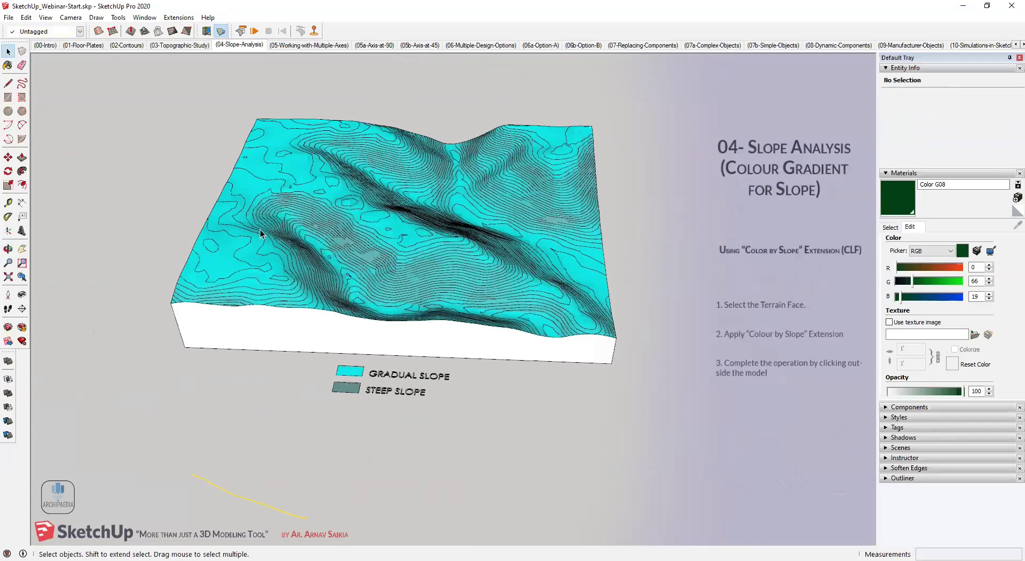
Examine the slope colouring on the terrain's gradual and steep areas up close, from a low angle and in top view.
{"action": "scroll", "coordinate": [257, 142], "scroll_direction": "up", "scroll_amount": 1}
{"action": "scroll", "coordinate": [257, 223], "scroll_direction": "up", "scroll_amount": 3}
{"action": "middle_click_drag", "start_coordinate": [256, 223], "coordinate": [298, 304]}
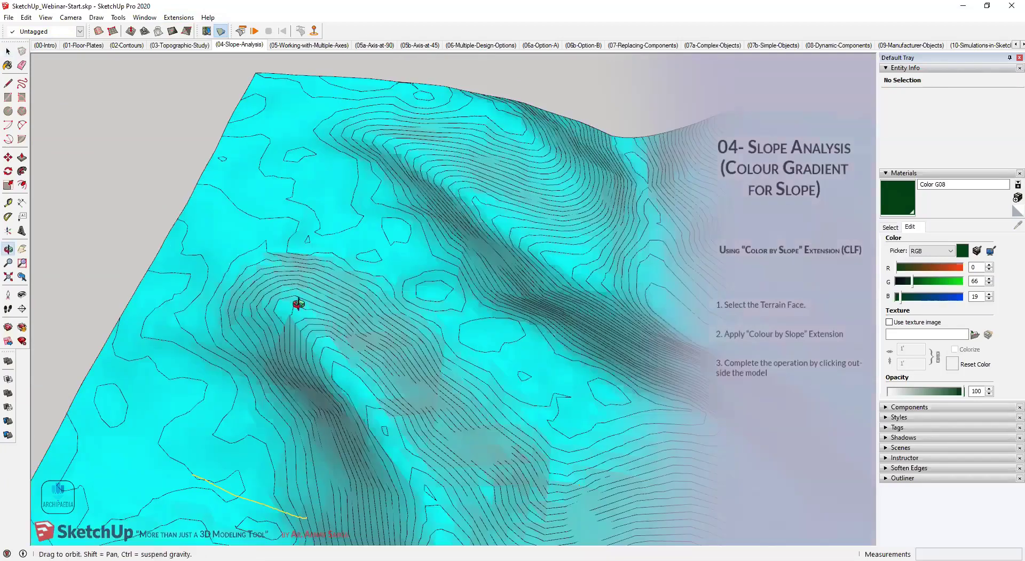
{"action": "scroll", "coordinate": [239, 155], "scroll_direction": "up", "scroll_amount": 3}
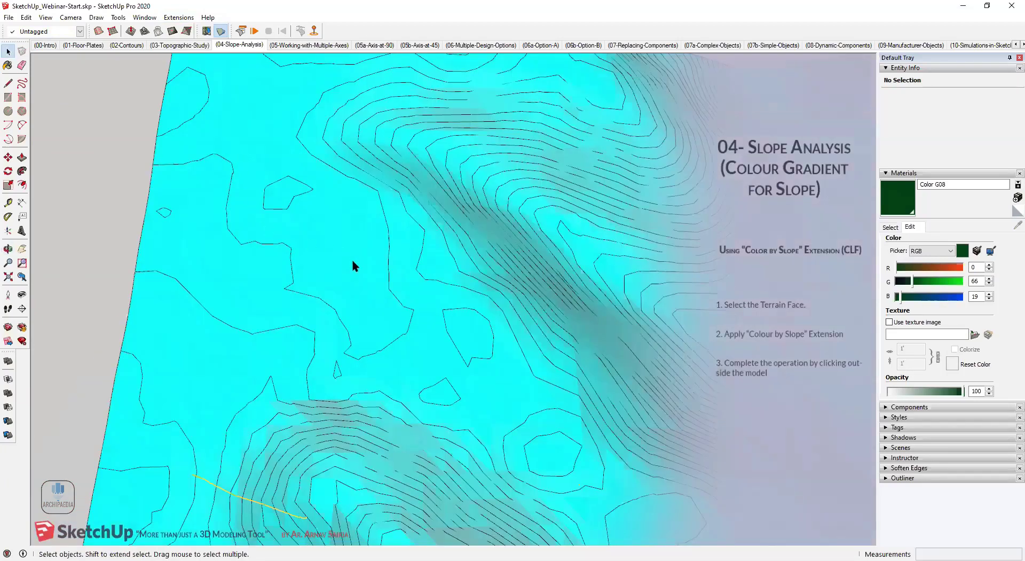
{"action": "scroll", "coordinate": [396, 306], "scroll_direction": "down", "scroll_amount": 2}
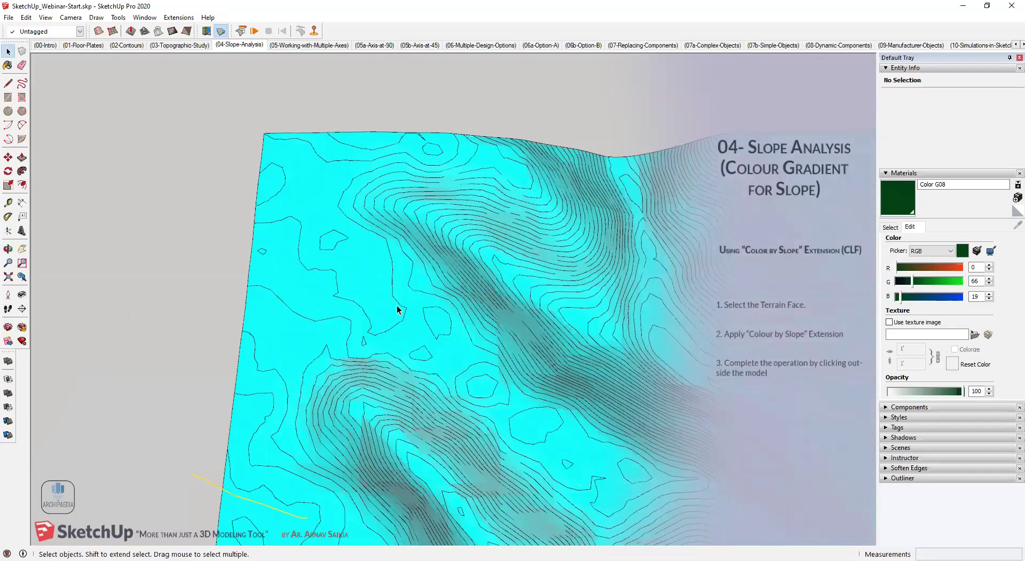
{"action": "scroll", "coordinate": [457, 373], "scroll_direction": "down", "scroll_amount": 1}
{"action": "scroll", "coordinate": [496, 385], "scroll_direction": "up", "scroll_amount": 2}
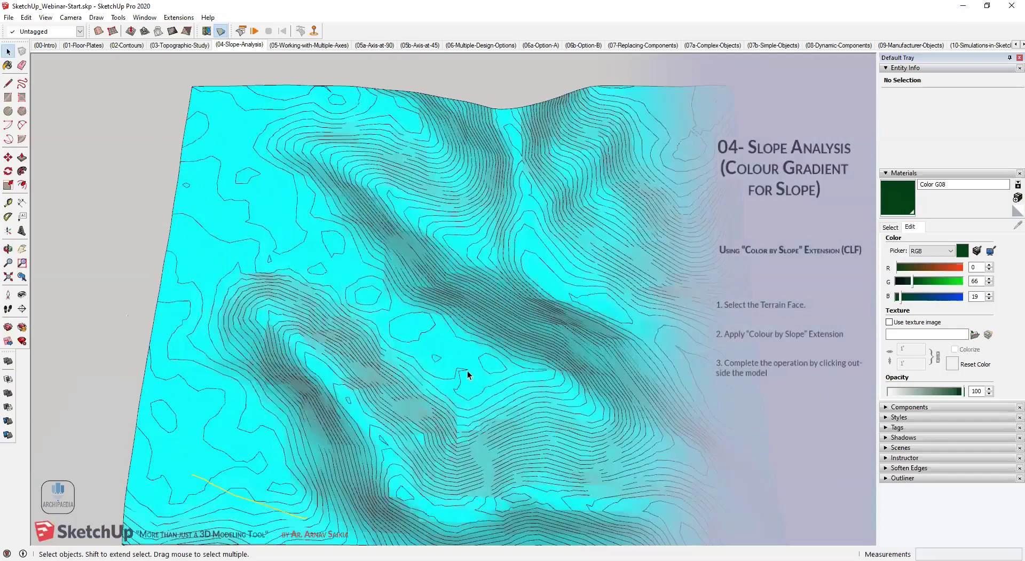
{"action": "scroll", "coordinate": [466, 370], "scroll_direction": "down", "scroll_amount": 3}
{"action": "scroll", "coordinate": [442, 434], "scroll_direction": "up", "scroll_amount": 4}
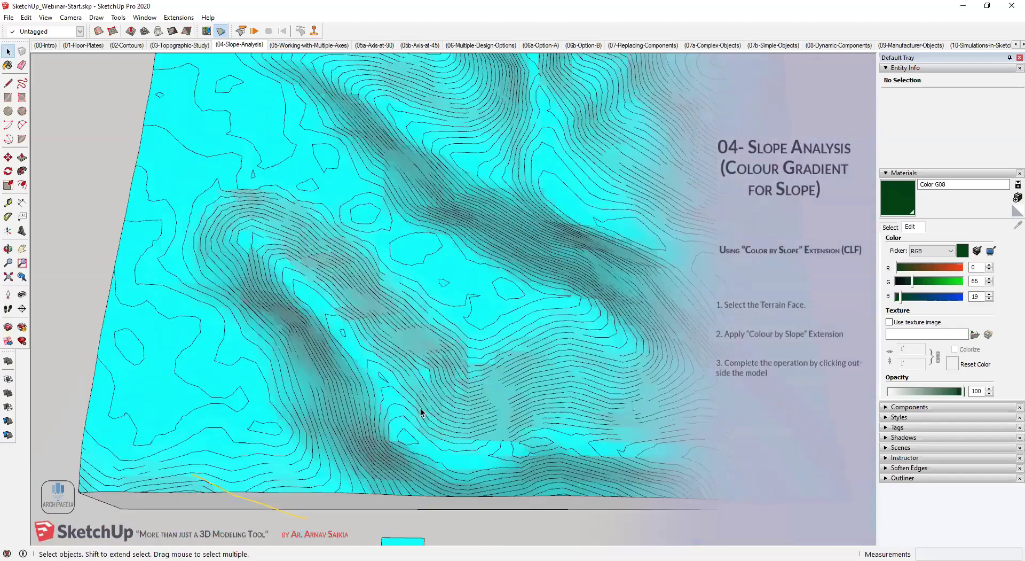
{"action": "middle_click_drag", "start_coordinate": [267, 196], "coordinate": [382, 280]}
{"action": "middle_click_drag", "start_coordinate": [408, 330], "coordinate": [411, 286]}
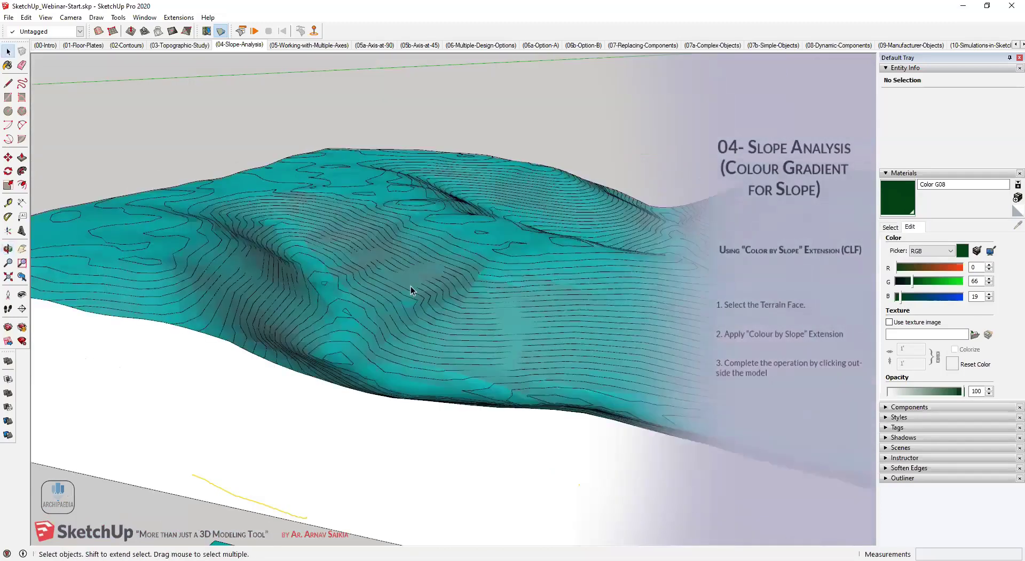
{"action": "scroll", "coordinate": [432, 267], "scroll_direction": "up", "scroll_amount": 2}
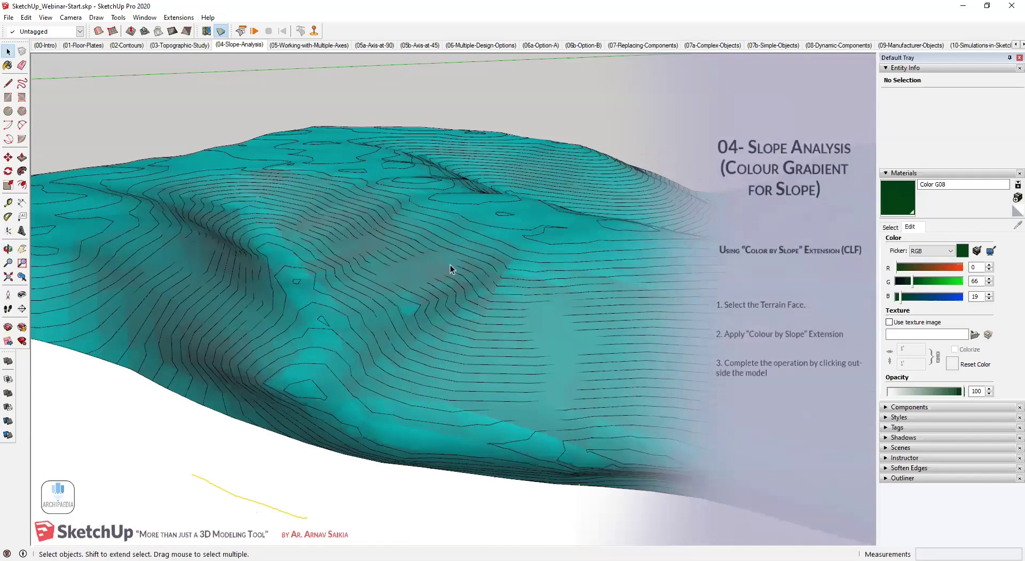
{"action": "scroll", "coordinate": [450, 264], "scroll_direction": "down", "scroll_amount": 2}
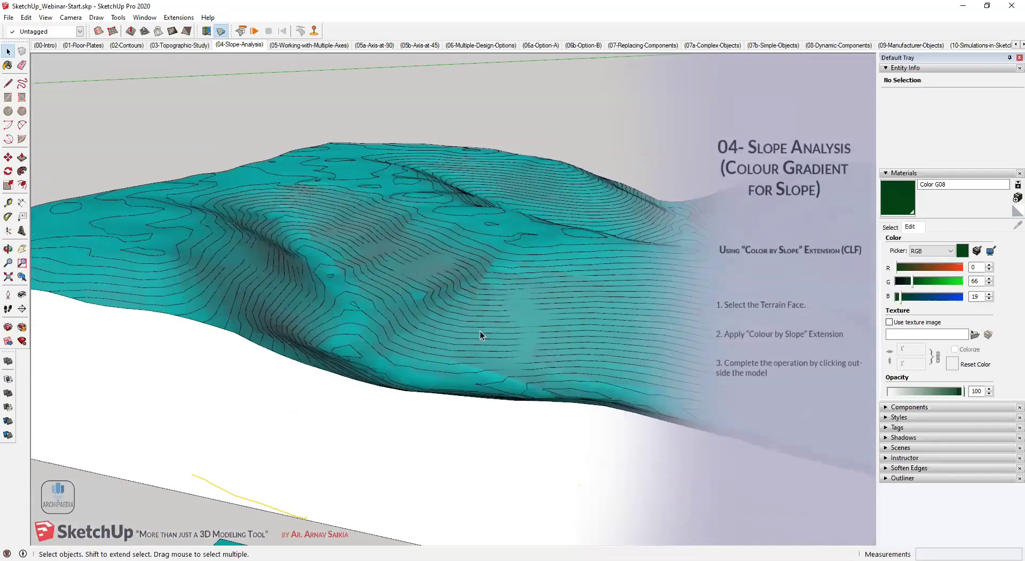
{"action": "middle_click_drag", "start_coordinate": [480, 335], "coordinate": [480, 335]}
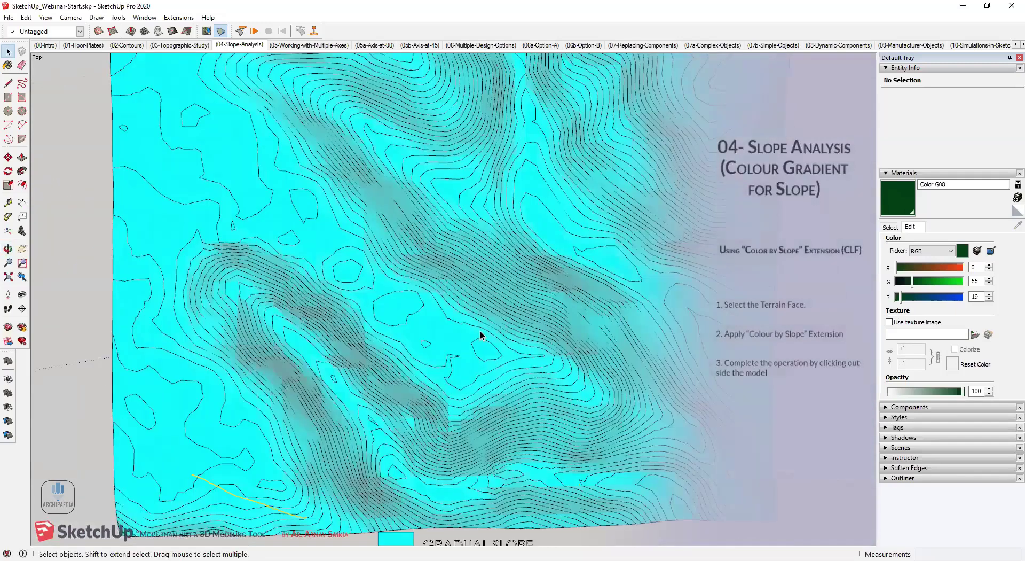
{"action": "scroll", "coordinate": [422, 342], "scroll_direction": "down", "scroll_amount": 1}
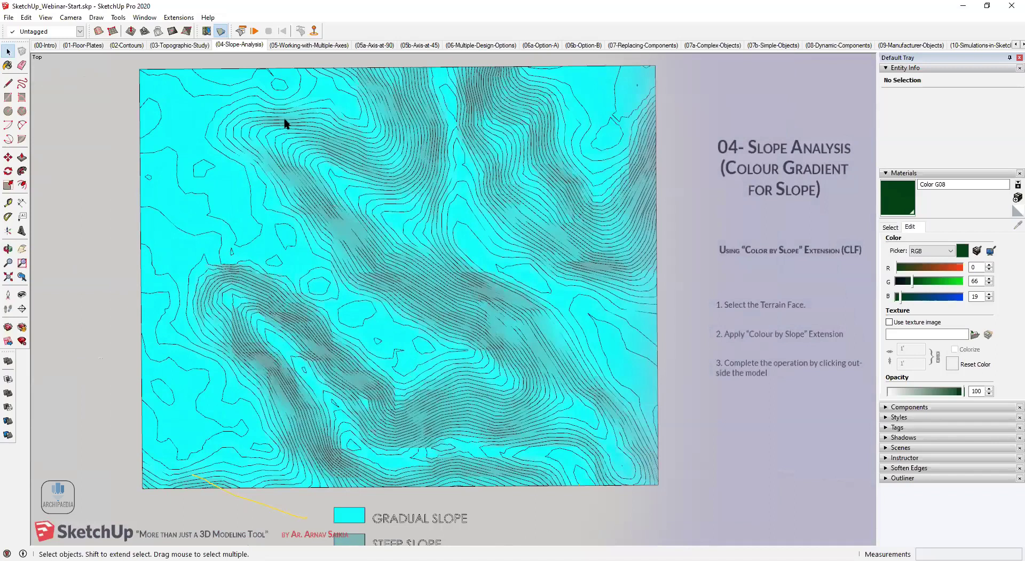
{"action": "middle_click_drag", "start_coordinate": [419, 332], "coordinate": [383, 274]}
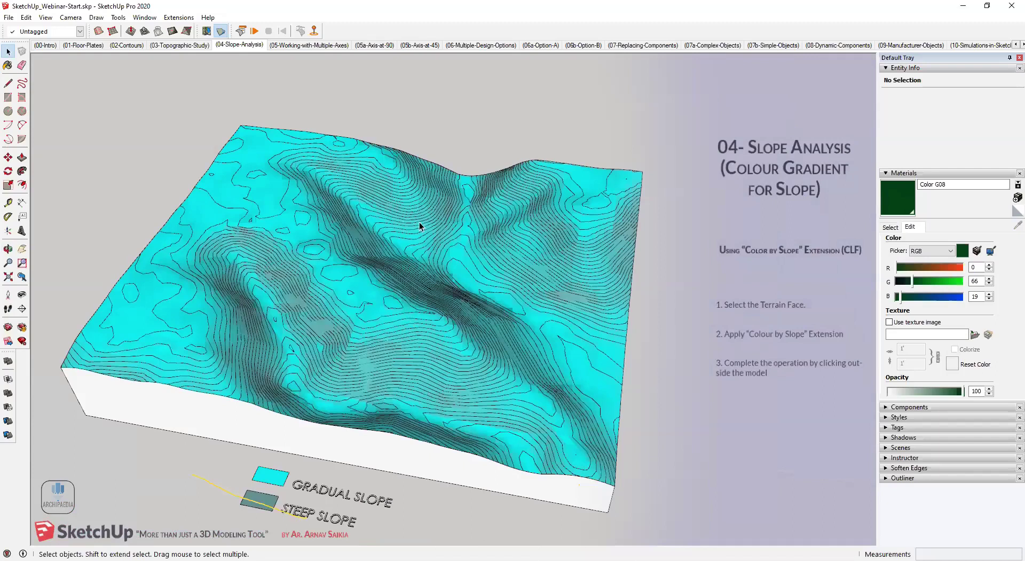
Open the 05-Working-with-Multiple-Axes scene and look over the angled floor plan.
{"action": "left_click", "coordinate": [309, 45]}
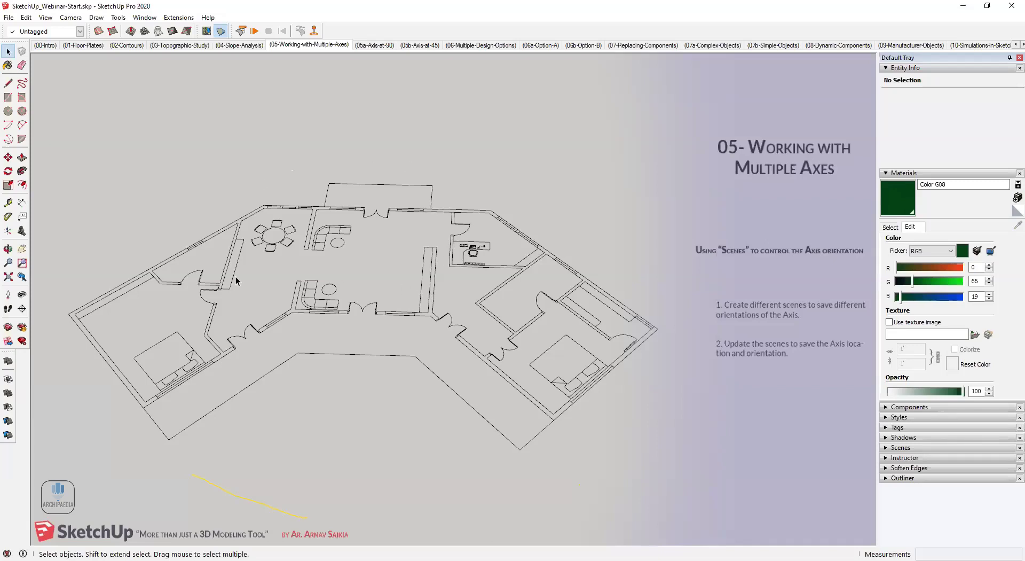
{"action": "scroll", "coordinate": [117, 357], "scroll_direction": "up", "scroll_amount": 3}
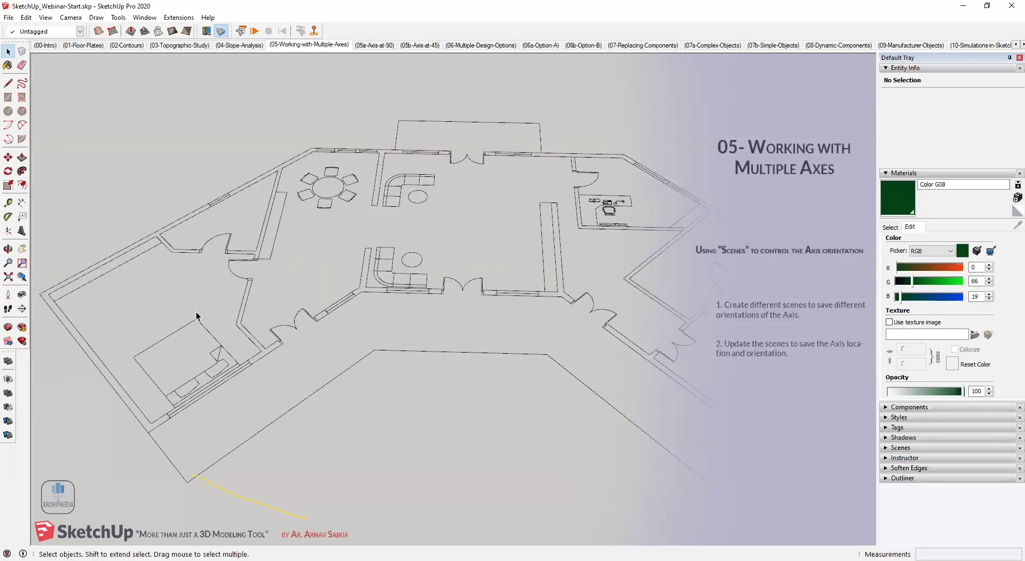
{"action": "scroll", "coordinate": [220, 309], "scroll_direction": "down", "scroll_amount": 2}
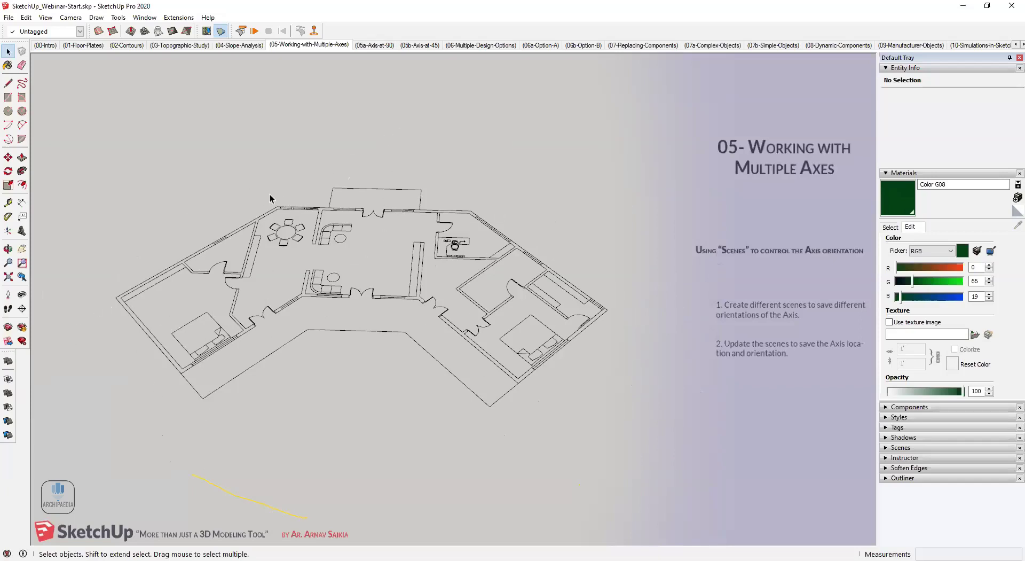
Draw a rectangle from the bed's corner in the left wing's bedroom, across the bed and the adjacent angled wall.
{"action": "key", "text": "r"}
{"action": "scroll", "coordinate": [192, 358], "scroll_direction": "up", "scroll_amount": 3}
{"action": "scroll", "coordinate": [161, 314], "scroll_direction": "up", "scroll_amount": 2}
{"action": "left_click", "coordinate": [157, 313]}
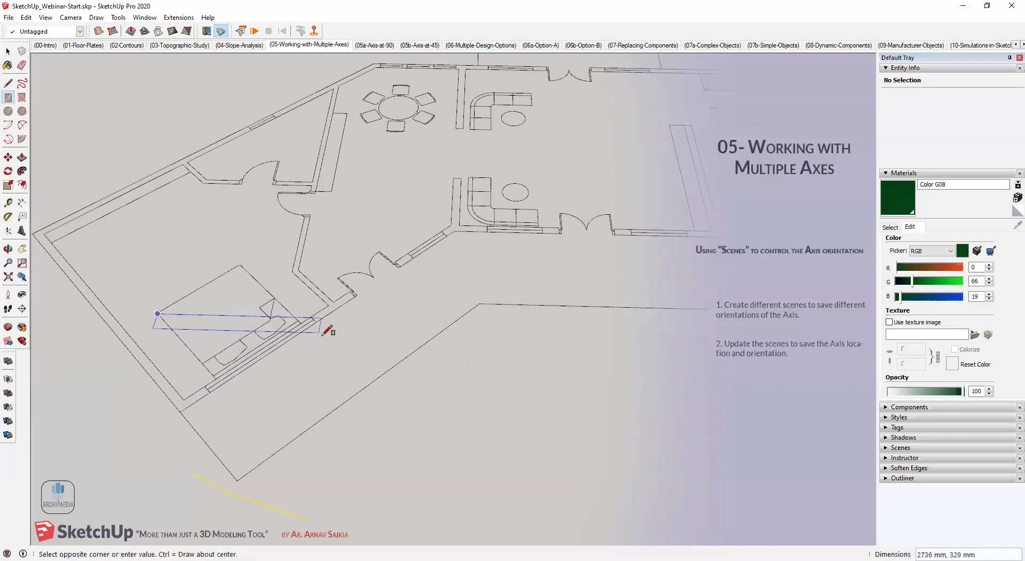
{"action": "left_click", "coordinate": [284, 386]}
{"action": "key", "text": "l"}
{"action": "key", "text": "space"}
{"action": "left_click", "coordinate": [204, 289]}
Try to draw a line parallel to the bed's edge in the left wing's bedroom.
{"action": "key", "text": "l"}
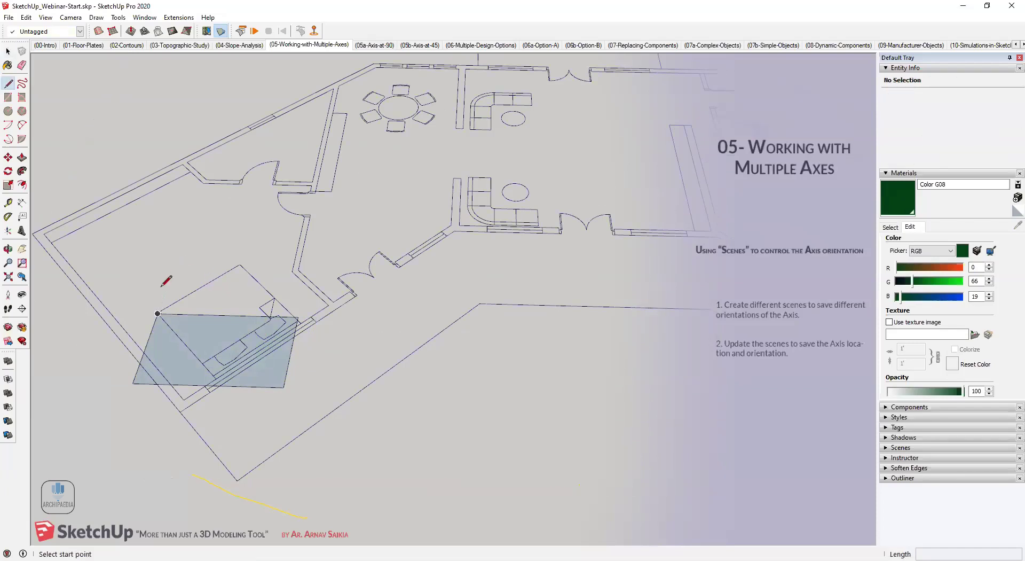
{"action": "scroll", "coordinate": [200, 276], "scroll_direction": "up", "scroll_amount": 2}
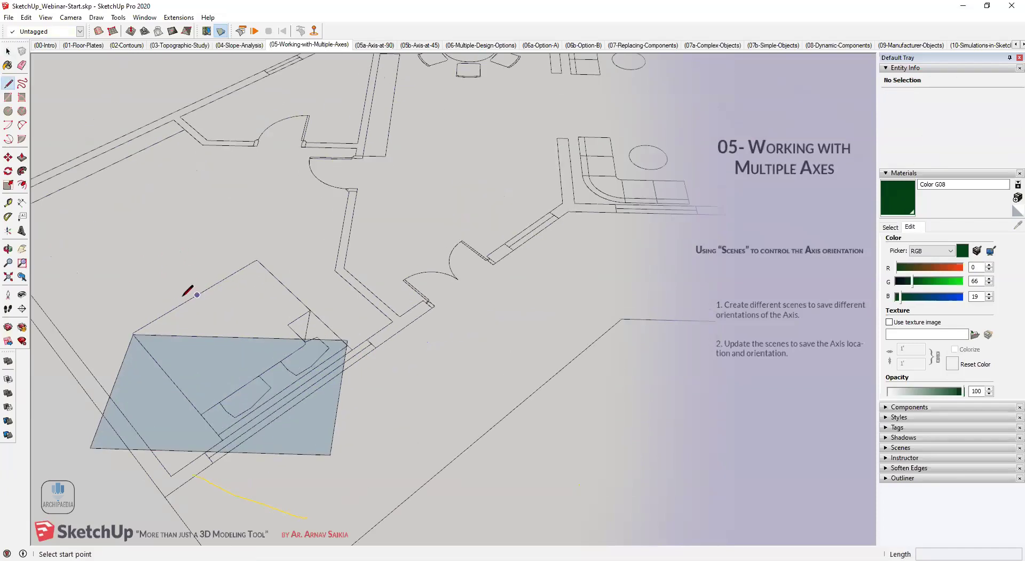
{"action": "left_click", "coordinate": [101, 303]}
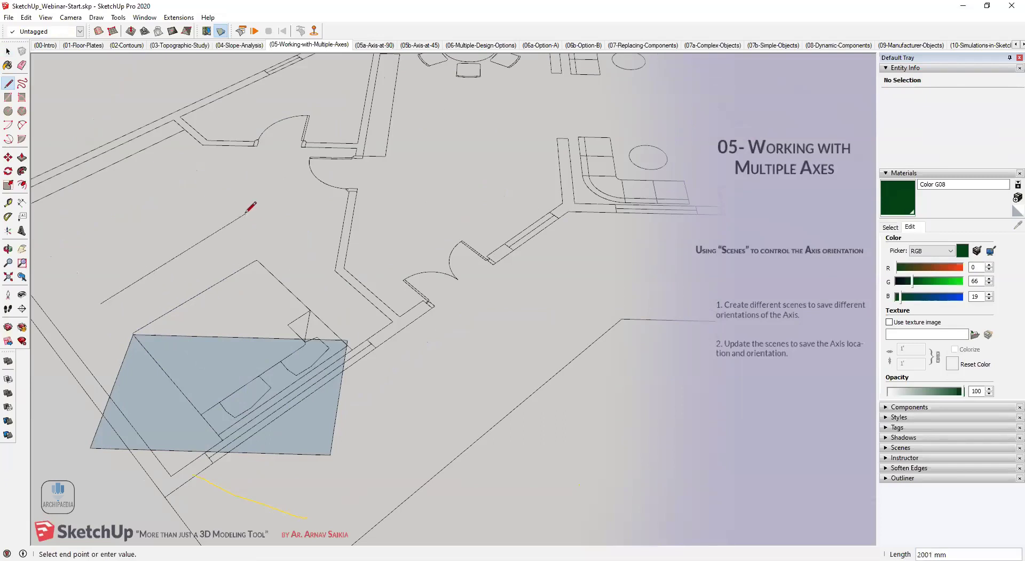
{"action": "key", "text": "Escape"}
{"action": "scroll", "coordinate": [243, 223], "scroll_direction": "down", "scroll_amount": 3}
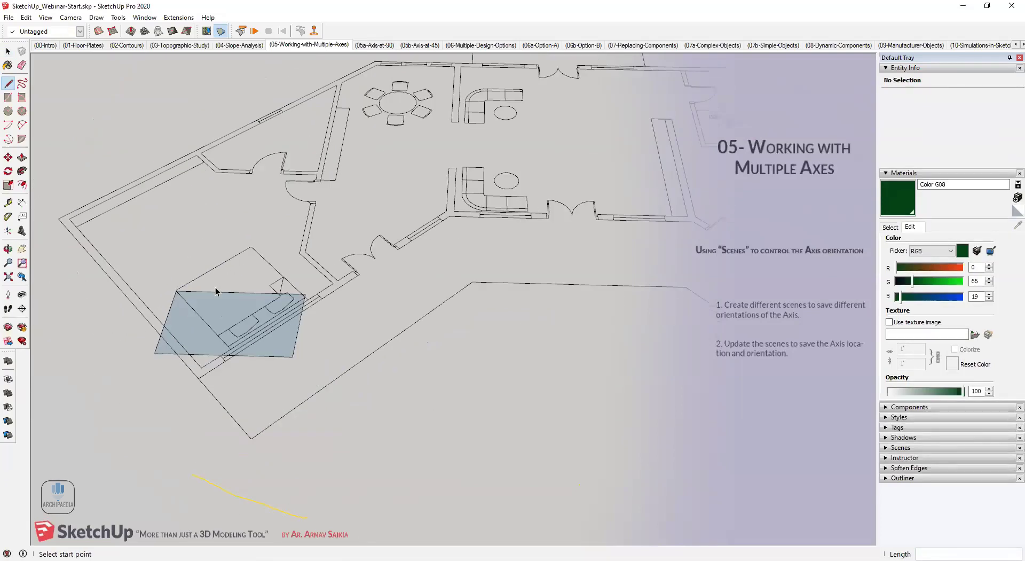
Delete the skewed rectangle drawn across the bed and the adjacent angled wall.
{"action": "key", "text": "space"}
{"action": "double_click", "coordinate": [190, 321]}
{"action": "key", "text": "Delete"}
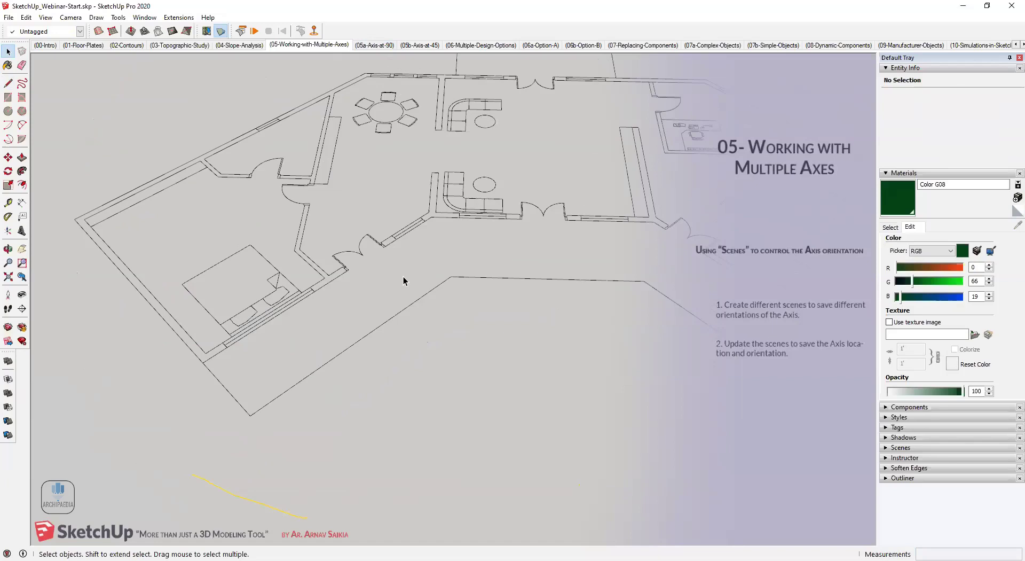
Open the 05a-Axis-at-90 scene and look over the whole floor plan with its axes.
{"action": "left_click", "coordinate": [382, 47]}
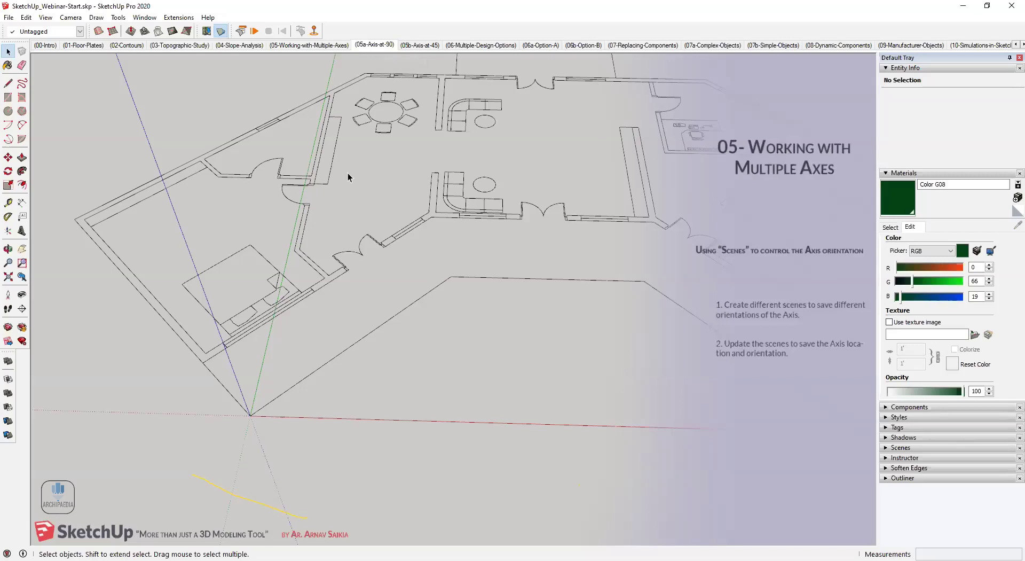
{"action": "middle_click_drag", "start_coordinate": [341, 383], "coordinate": [358, 367]}
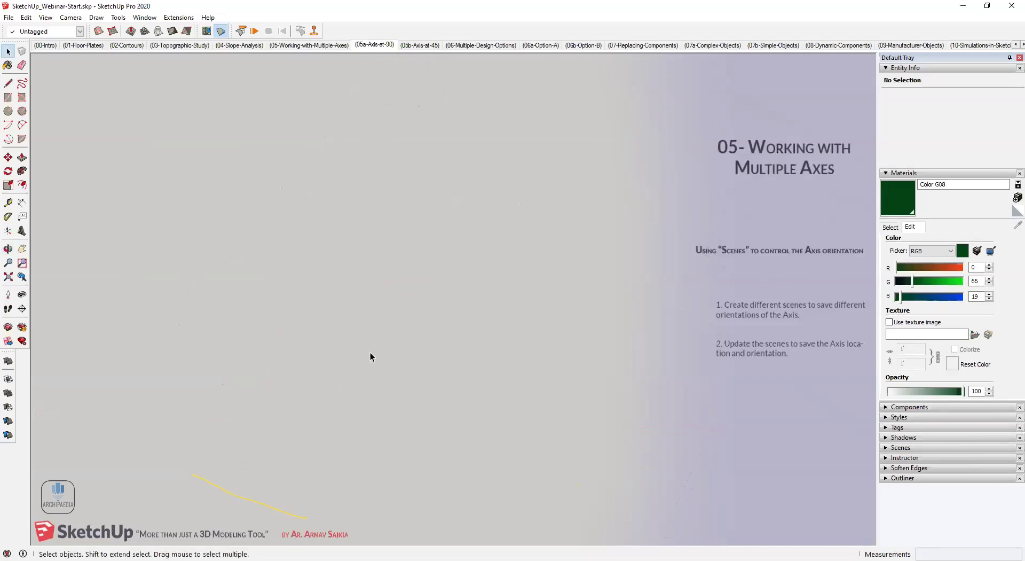
{"action": "left_click", "coordinate": [345, 46]}
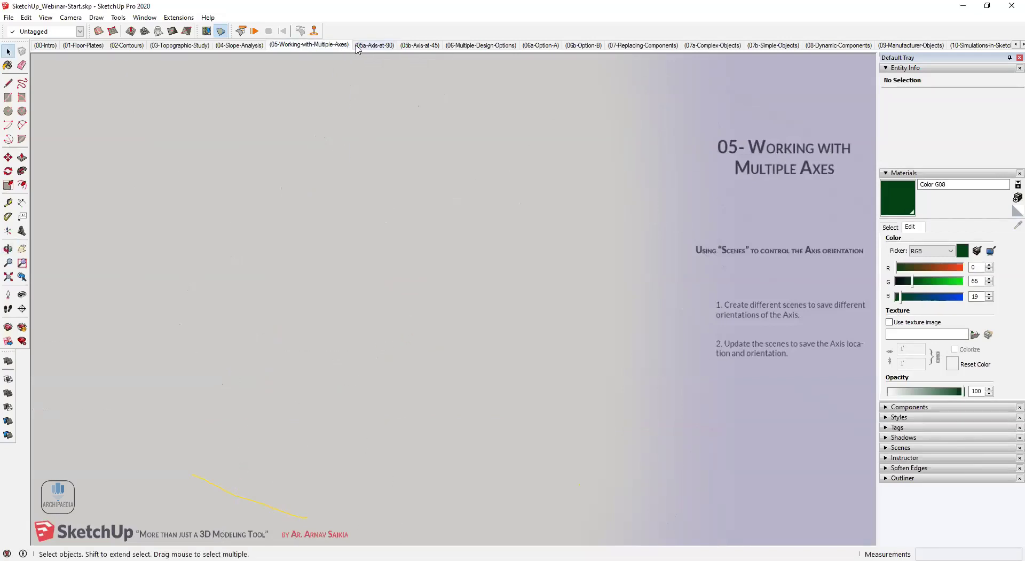
{"action": "middle_click_drag", "start_coordinate": [298, 373], "coordinate": [367, 278]}
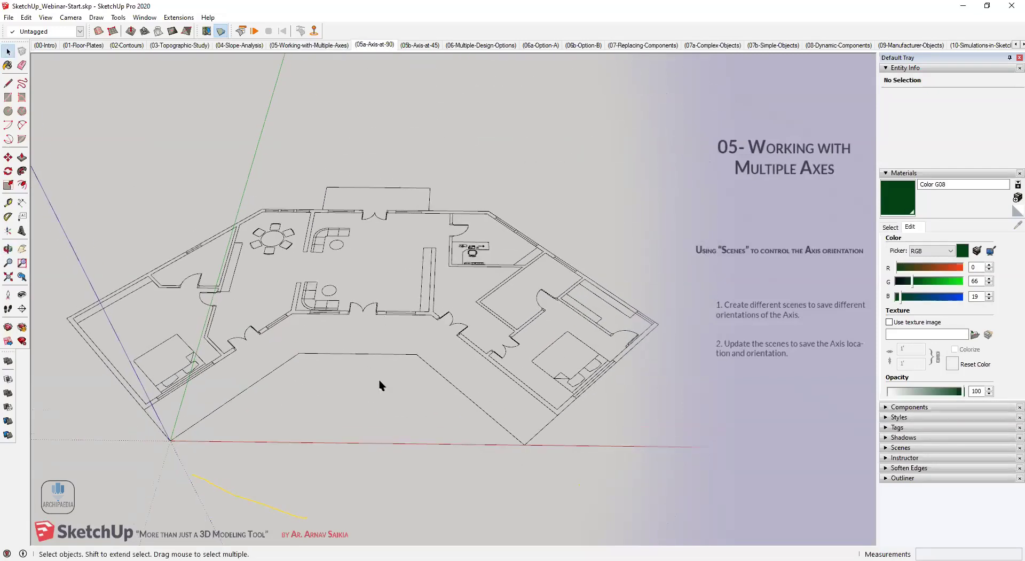
Collapse the Entity Info and Materials sections and show the scene settings for 05a-Axis-at-90.
{"action": "left_click", "coordinate": [888, 172]}
{"action": "left_click", "coordinate": [889, 68]}
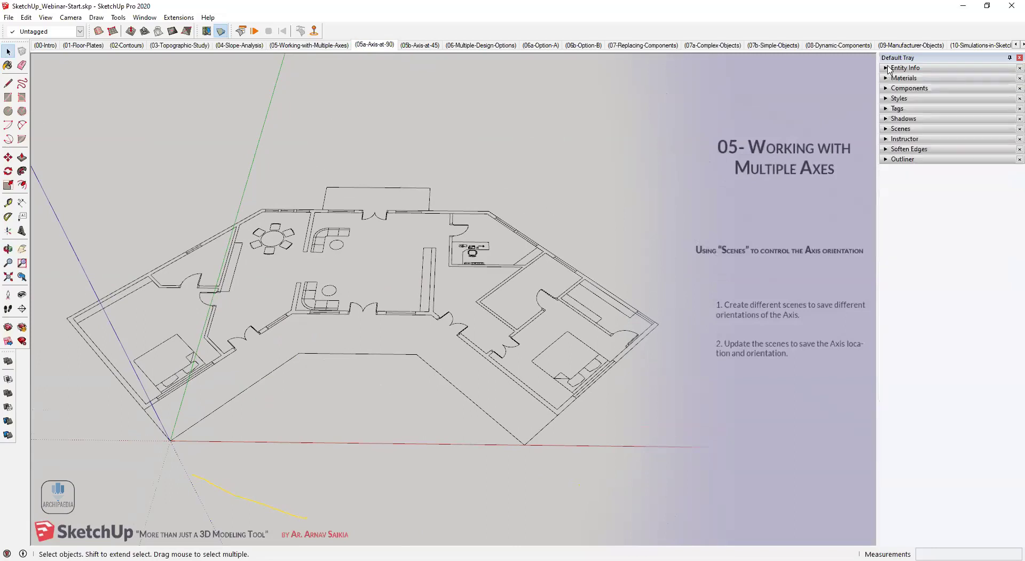
{"action": "left_click", "coordinate": [888, 130]}
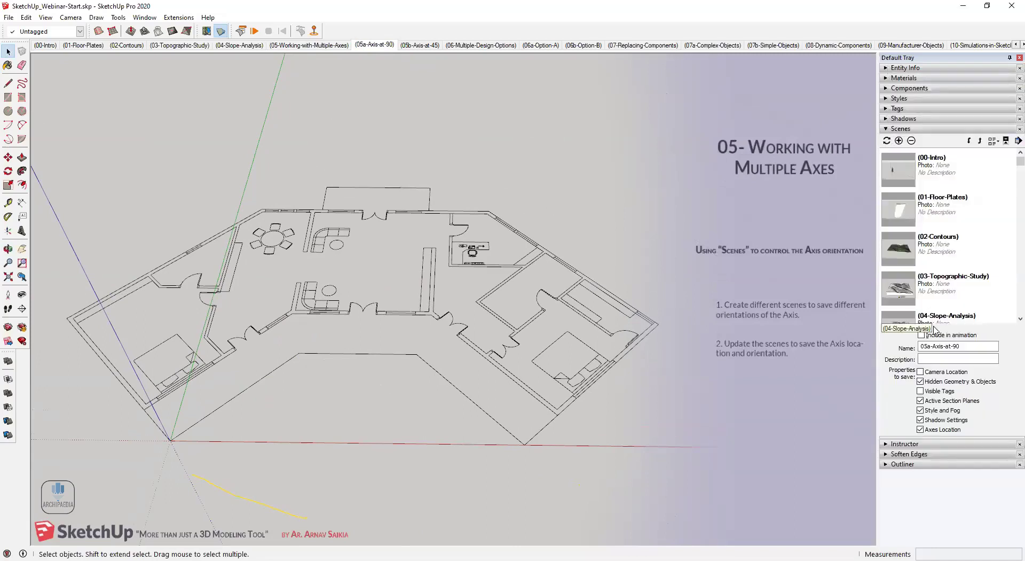
{"action": "left_click", "coordinate": [382, 47]}
{"action": "middle_click_drag", "start_coordinate": [155, 418], "coordinate": [331, 350]}
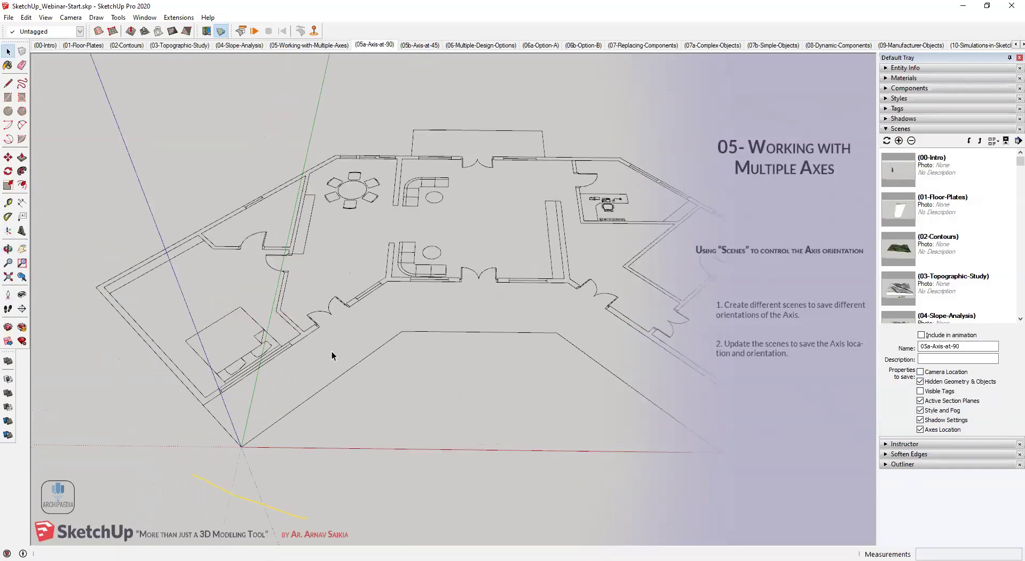
Open the 05b-Axis-at-45 scene and try to place the axes origin at the left end of the terrace's angled edge.
{"action": "left_click", "coordinate": [412, 47]}
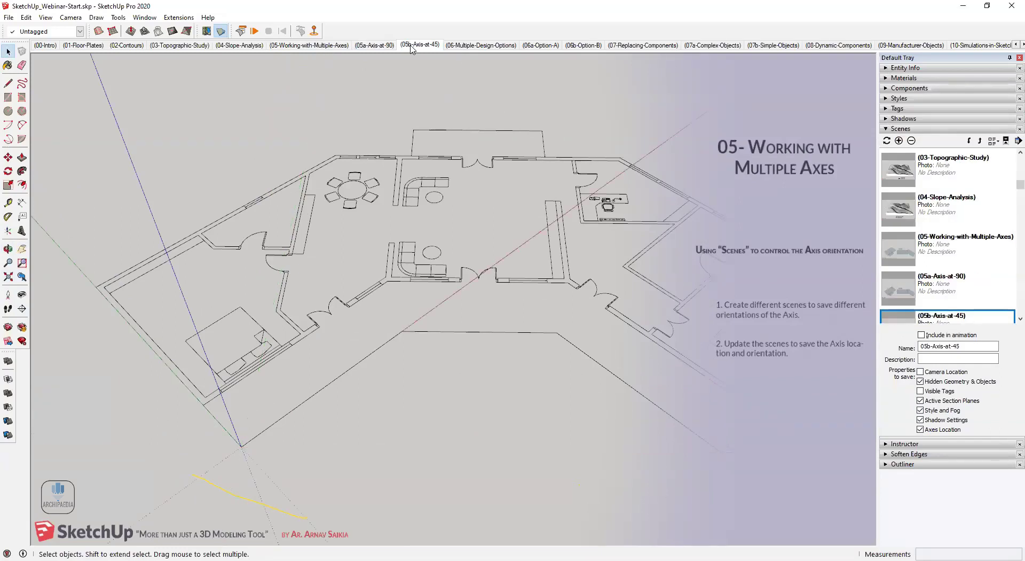
{"action": "left_click", "coordinate": [8, 233]}
{"action": "left_click", "coordinate": [240, 446]}
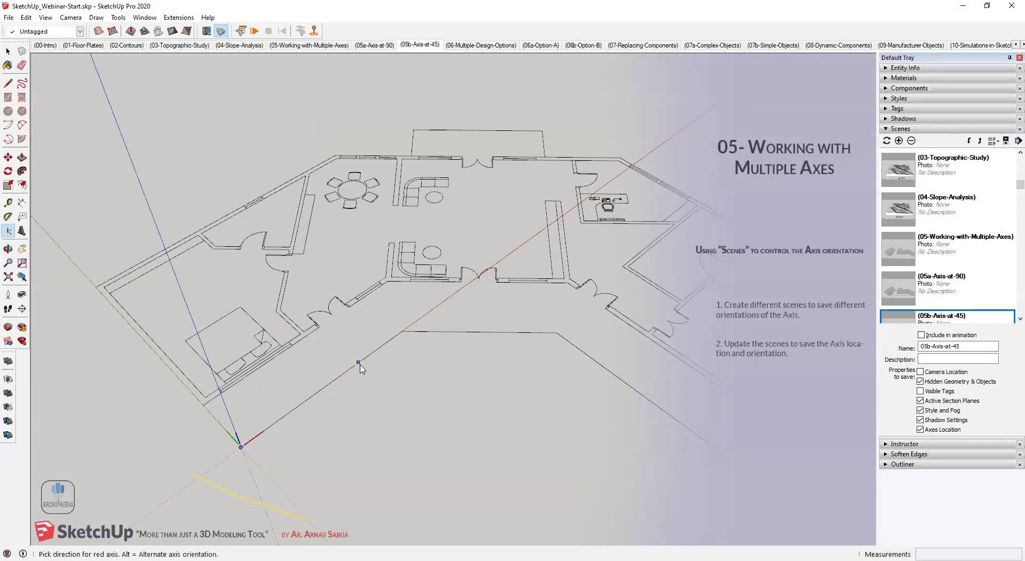
{"action": "key", "text": "space"}
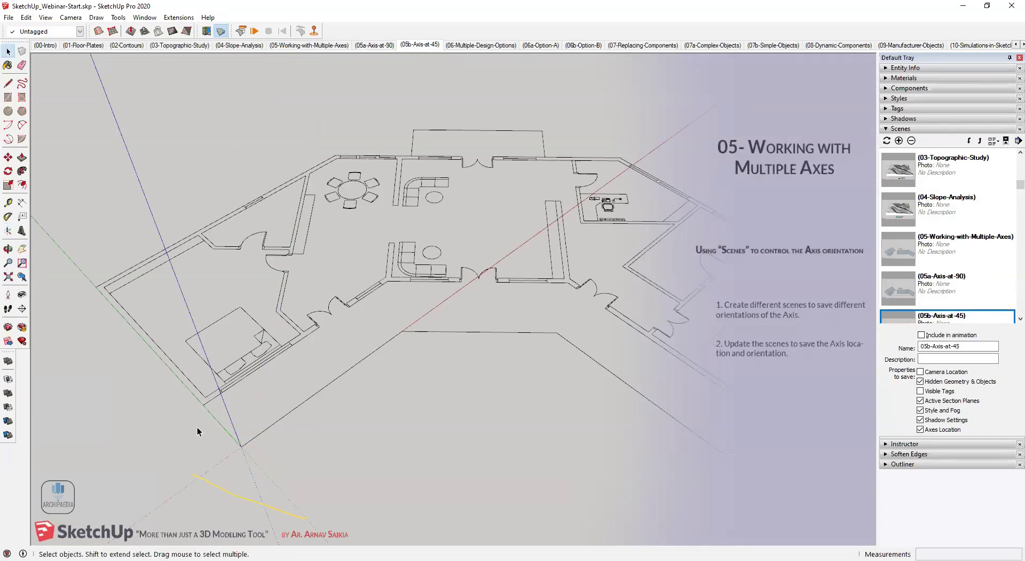
Update the 05b-Axis-at-45 scene and compare its axes orientation with the 05a-Axis-at-90 scene.
{"action": "right_click", "coordinate": [410, 46]}
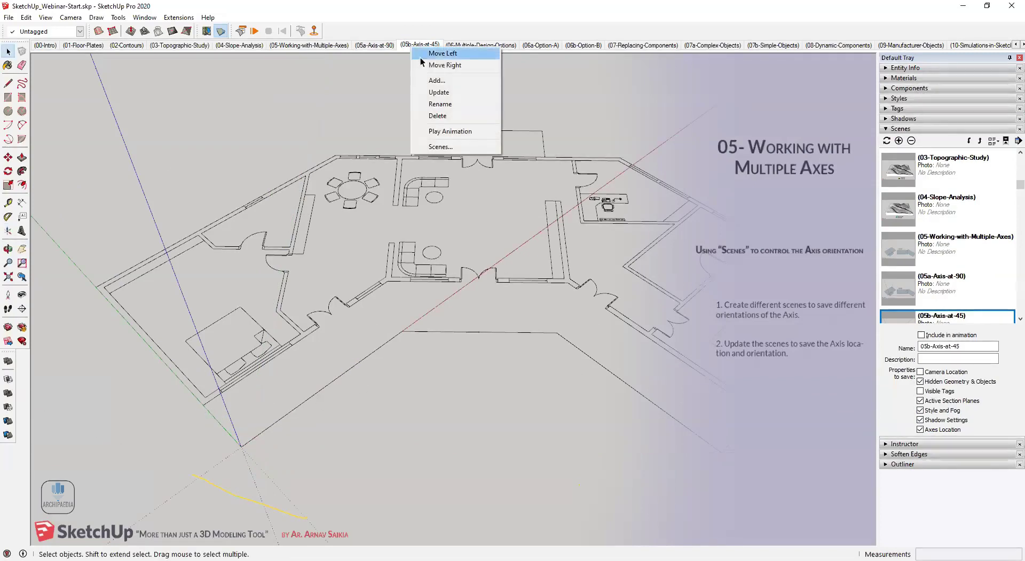
{"action": "left_click", "coordinate": [450, 92]}
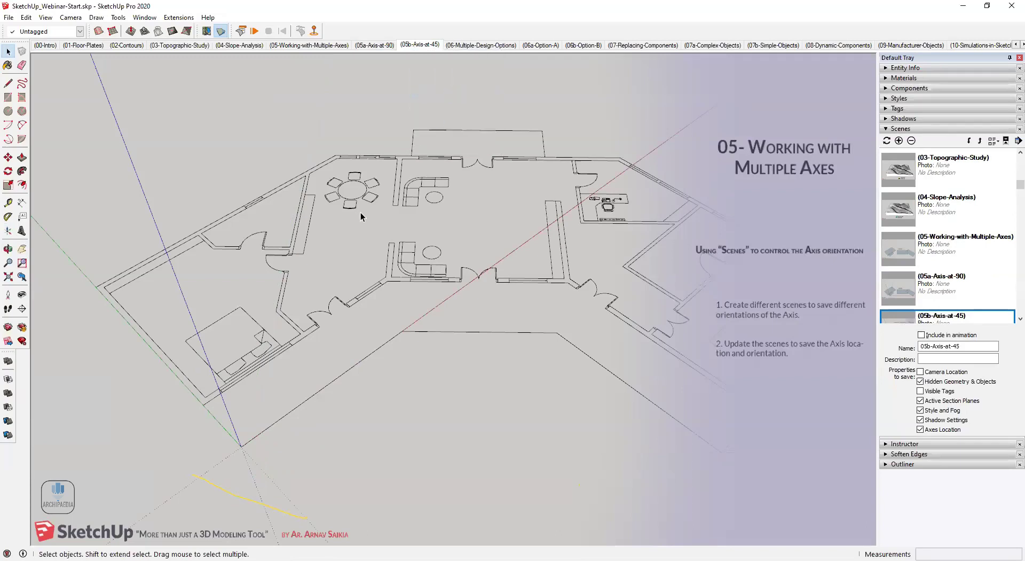
{"action": "left_click", "coordinate": [368, 46]}
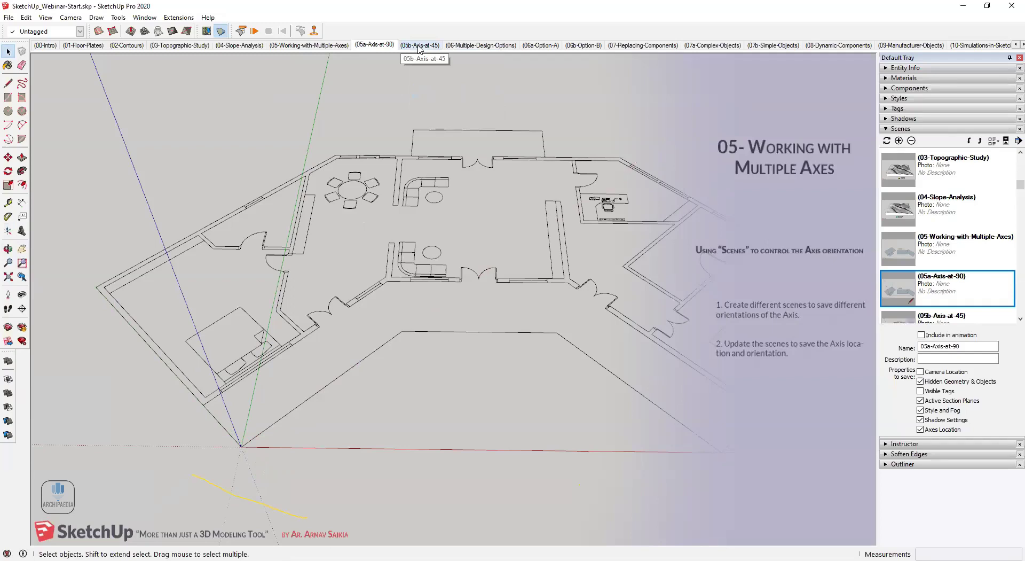
{"action": "left_click", "coordinate": [419, 47]}
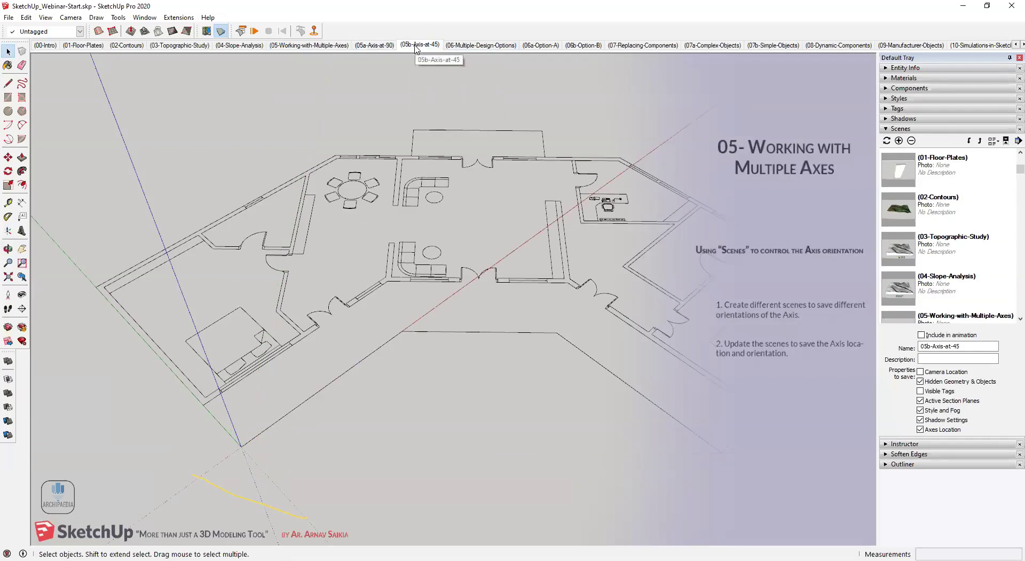
Draw a rectangle over the bed in the left wing's bedroom, corner to corner along the rotated axes.
{"action": "key", "text": "ctrl+a"}
{"action": "key", "text": "m"}
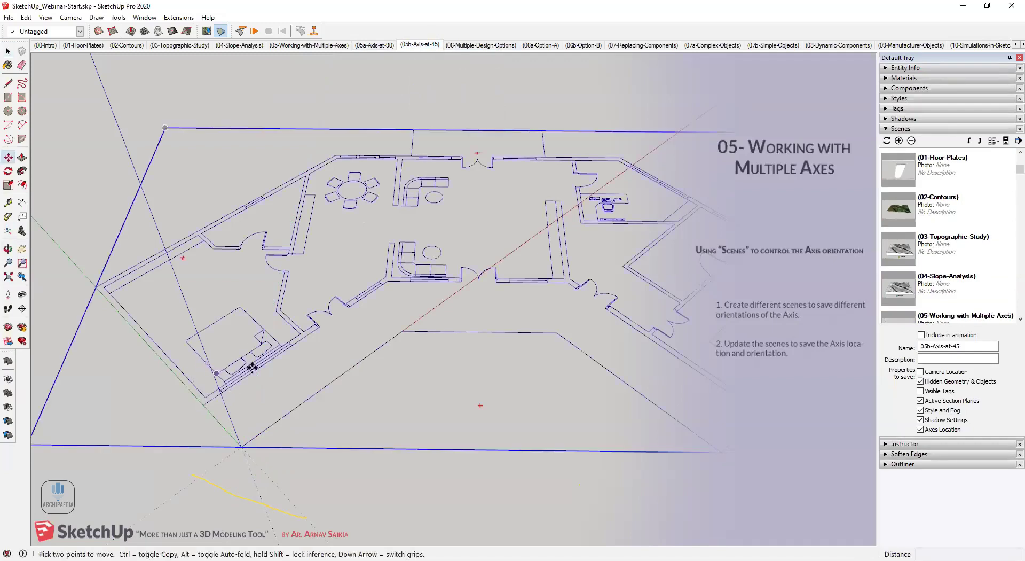
{"action": "key", "text": "r"}
{"action": "scroll", "coordinate": [199, 325], "scroll_direction": "up", "scroll_amount": 3}
{"action": "left_click", "coordinate": [170, 332]}
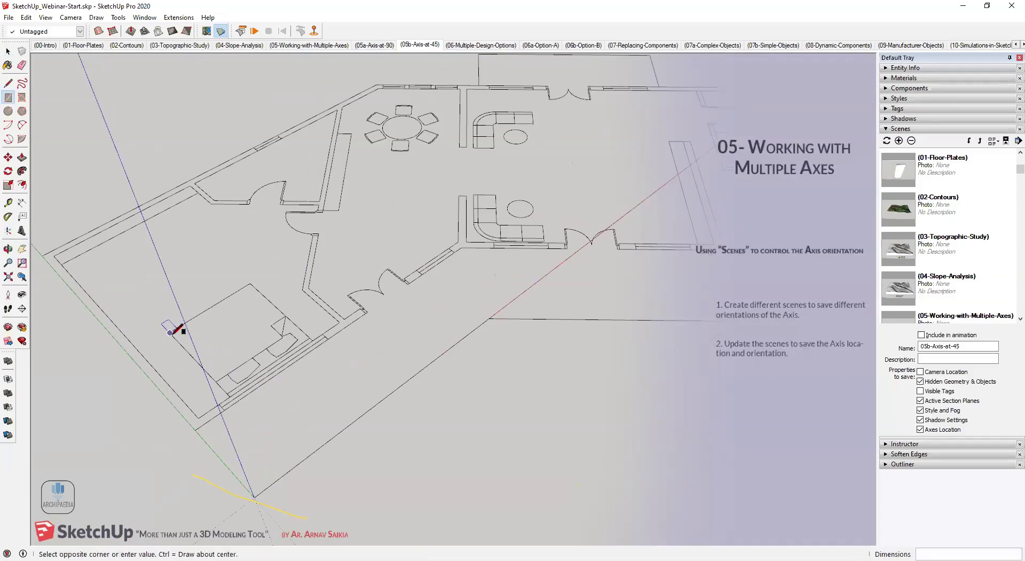
{"action": "left_click", "coordinate": [319, 344]}
{"action": "scroll", "coordinate": [202, 280], "scroll_direction": "up", "scroll_amount": 1}
Draw two crossing lines beside the bed along the rotated axes, the red-axis one about 1500 mm long.
{"action": "key", "text": "l"}
{"action": "left_click", "coordinate": [250, 229]}
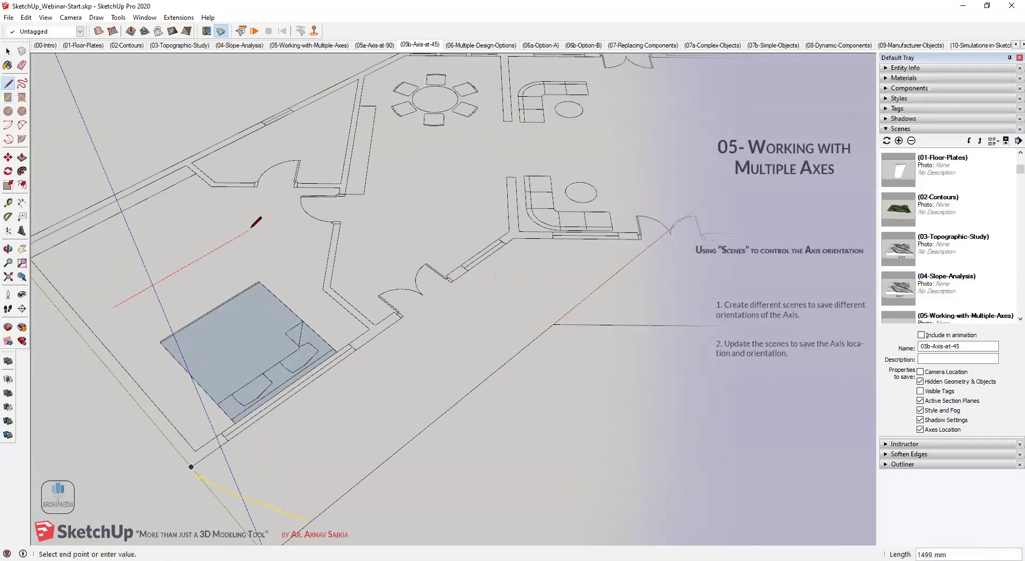
{"action": "key", "text": "space"}
{"action": "key", "text": "l"}
{"action": "left_click", "coordinate": [155, 220]}
{"action": "left_click", "coordinate": [213, 275]}
{"action": "key", "text": "space"}
{"action": "scroll", "coordinate": [263, 217], "scroll_direction": "down", "scroll_amount": 2}
{"action": "scroll", "coordinate": [184, 200], "scroll_direction": "down", "scroll_amount": 1}
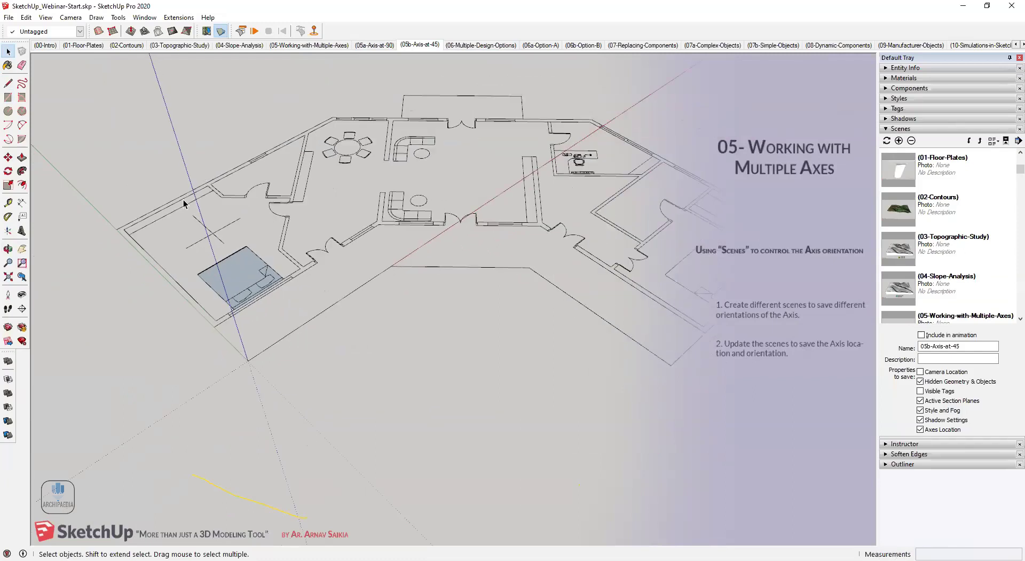
Open the 06-Multiple-Design-Options scene and compare the room in the 06a-Option-A and 06b-Option-B scenes.
{"action": "left_click", "coordinate": [473, 46]}
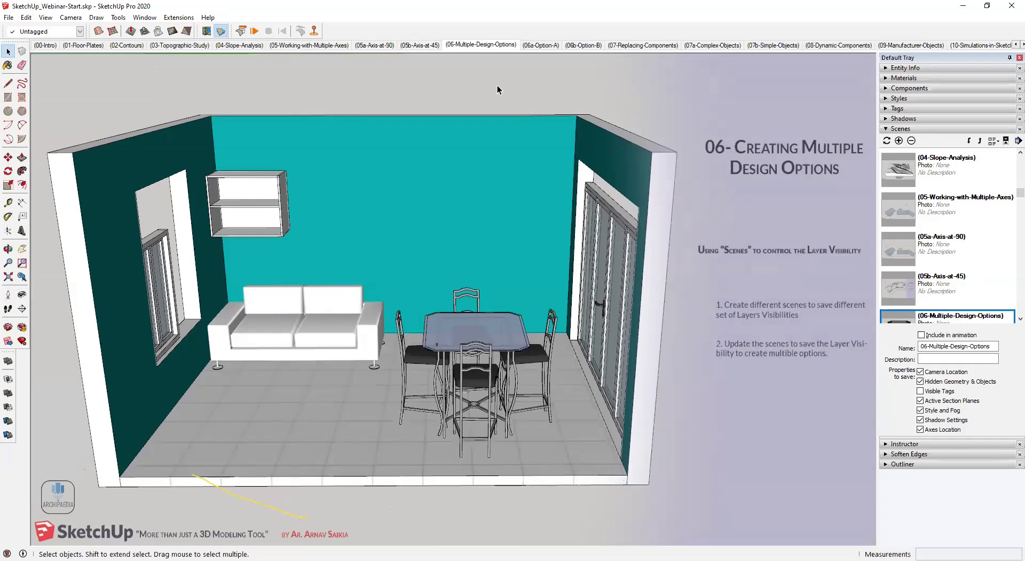
{"action": "left_click", "coordinate": [541, 45]}
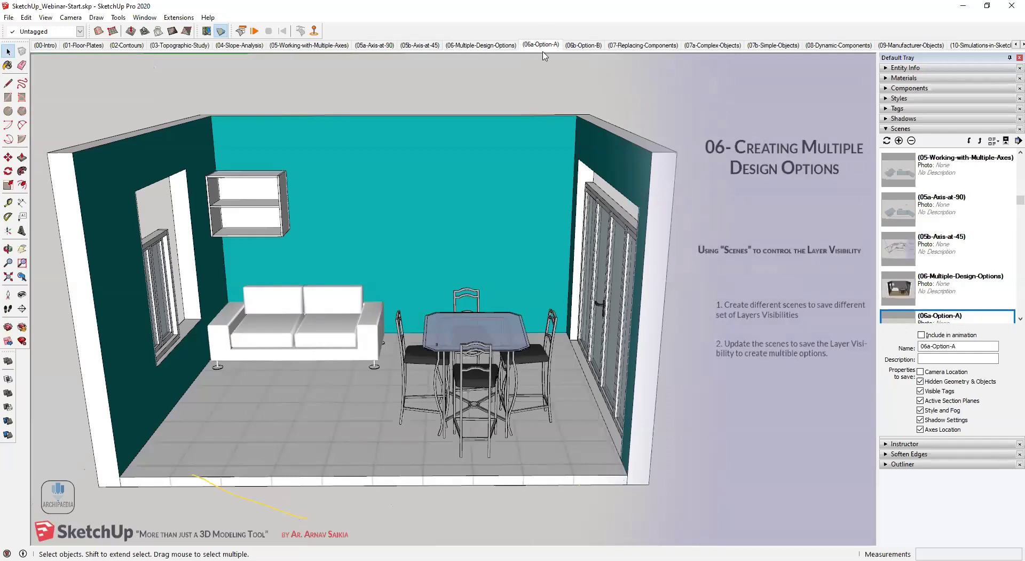
{"action": "left_click", "coordinate": [577, 47]}
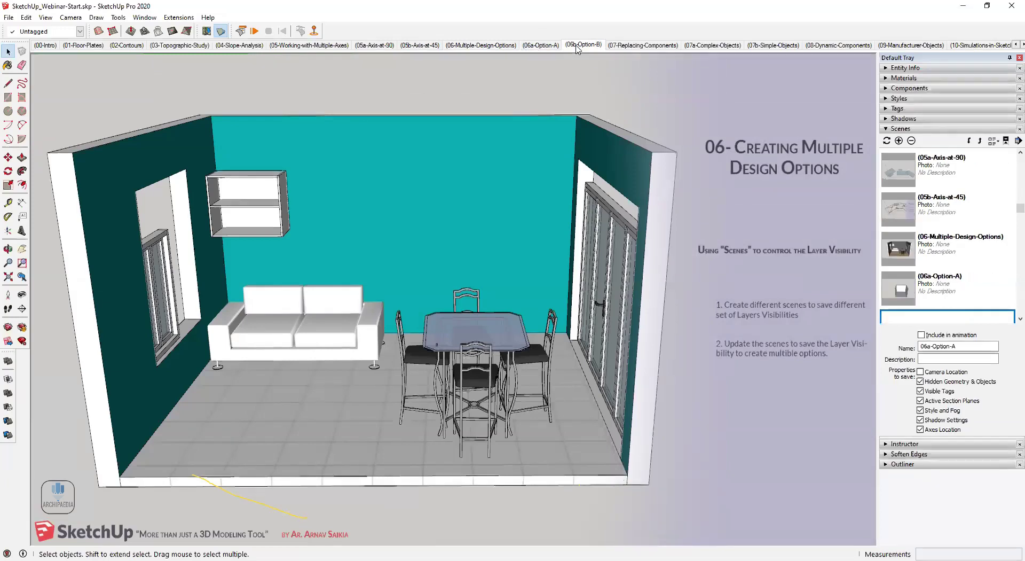
{"action": "middle_click_drag", "start_coordinate": [423, 168], "coordinate": [418, 152]}
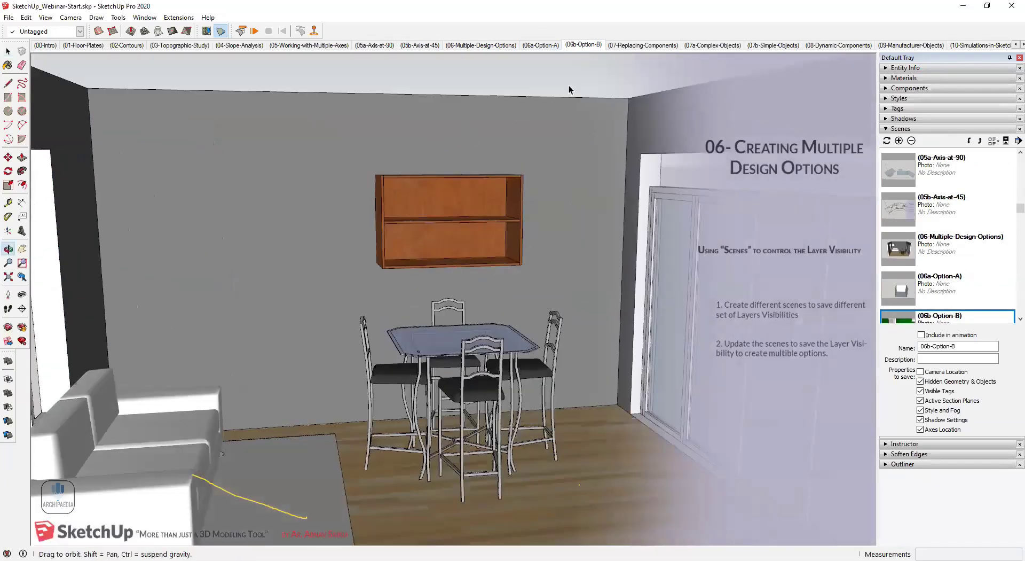
{"action": "left_click", "coordinate": [541, 45]}
{"action": "left_click", "coordinate": [576, 47]}
{"action": "left_click", "coordinate": [539, 47]}
{"action": "left_click", "coordinate": [583, 47]}
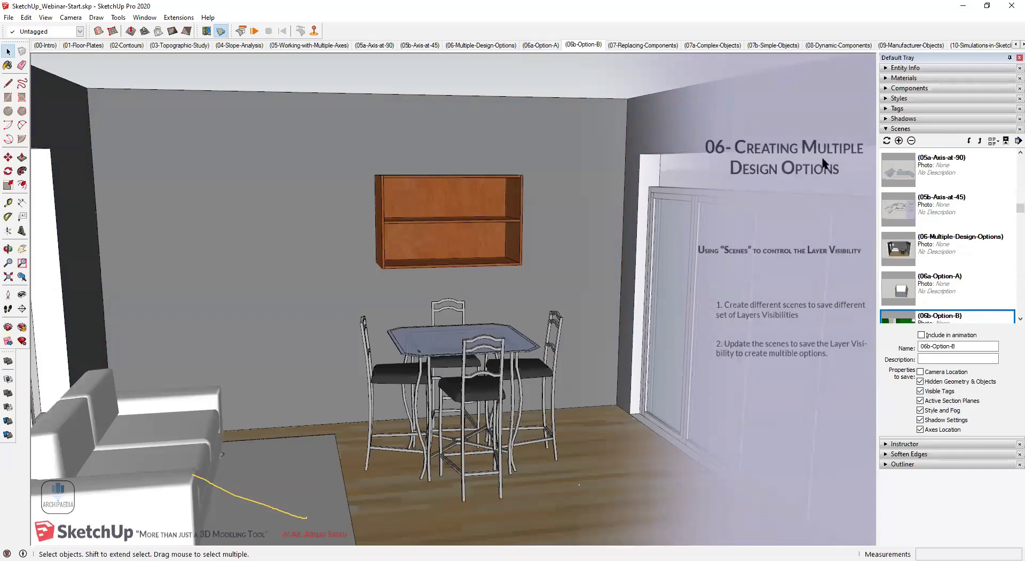
Show the tags list and examine the tag visibility and the room in the 06a-Option-A scene.
{"action": "left_click", "coordinate": [890, 109]}
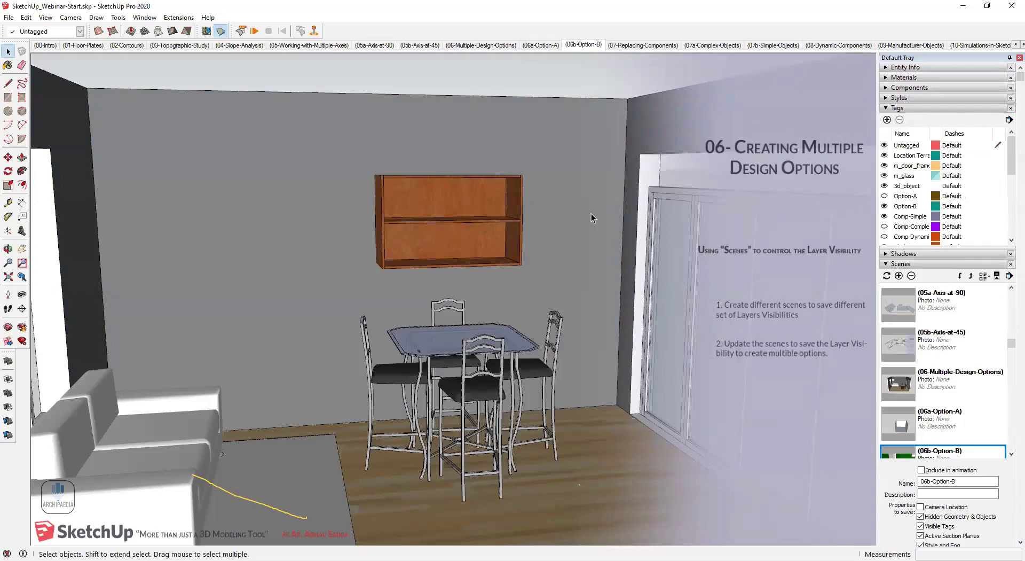
{"action": "left_click", "coordinate": [548, 45]}
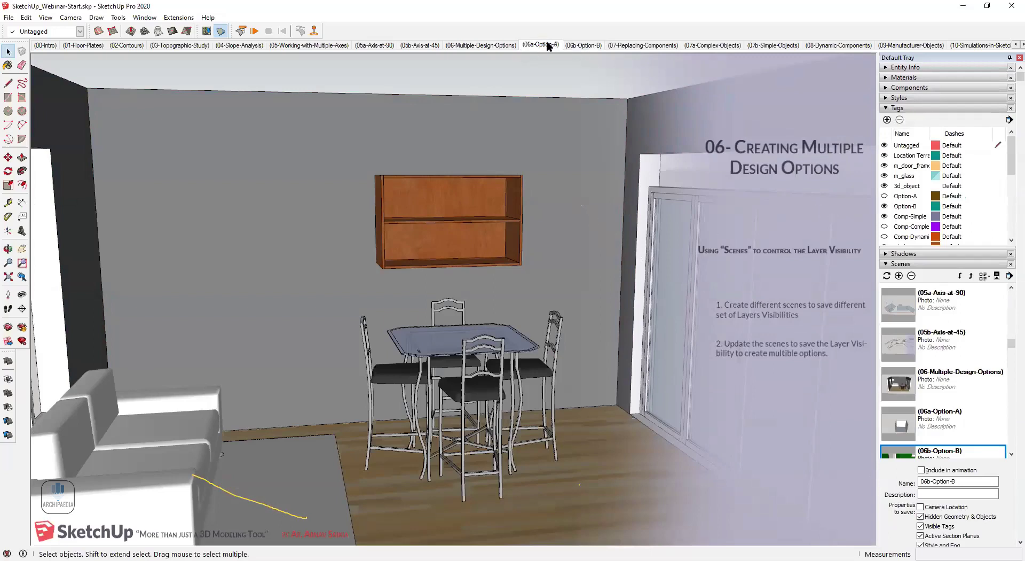
{"action": "scroll", "coordinate": [372, 289], "scroll_direction": "down", "scroll_amount": 6}
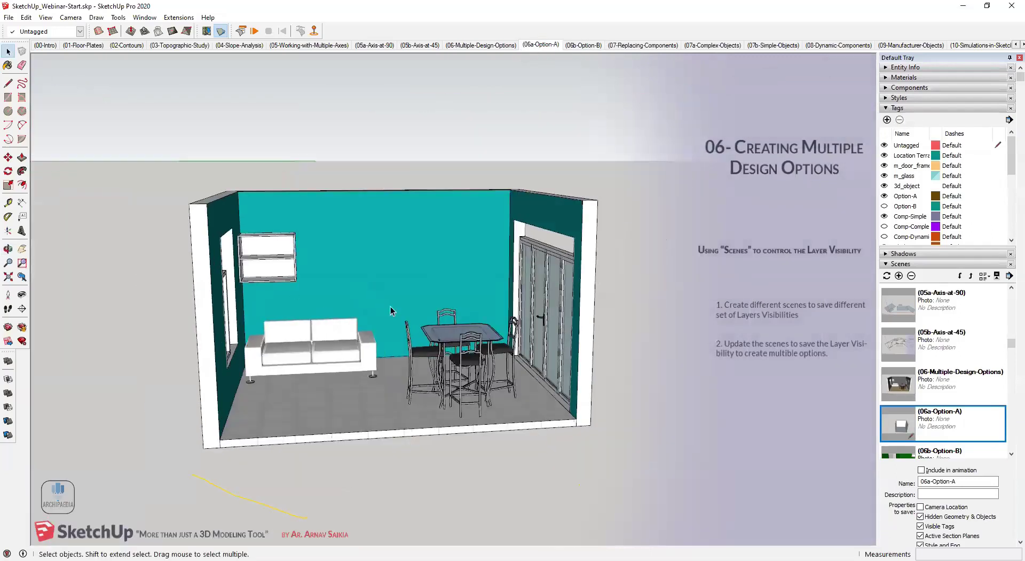
{"action": "scroll", "coordinate": [451, 326], "scroll_direction": "up", "scroll_amount": 3}
{"action": "middle_click_drag", "start_coordinate": [461, 336], "coordinate": [449, 329]}
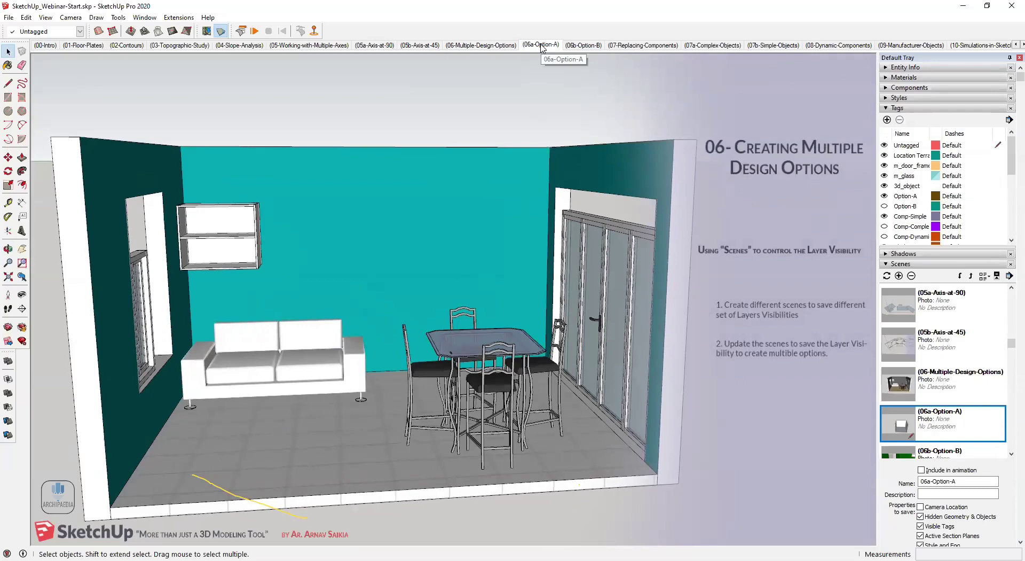
Open the 06b-Option-B scene, view the entire room, and compare its tag visibility with 06a-Option-A.
{"action": "left_click", "coordinate": [582, 46]}
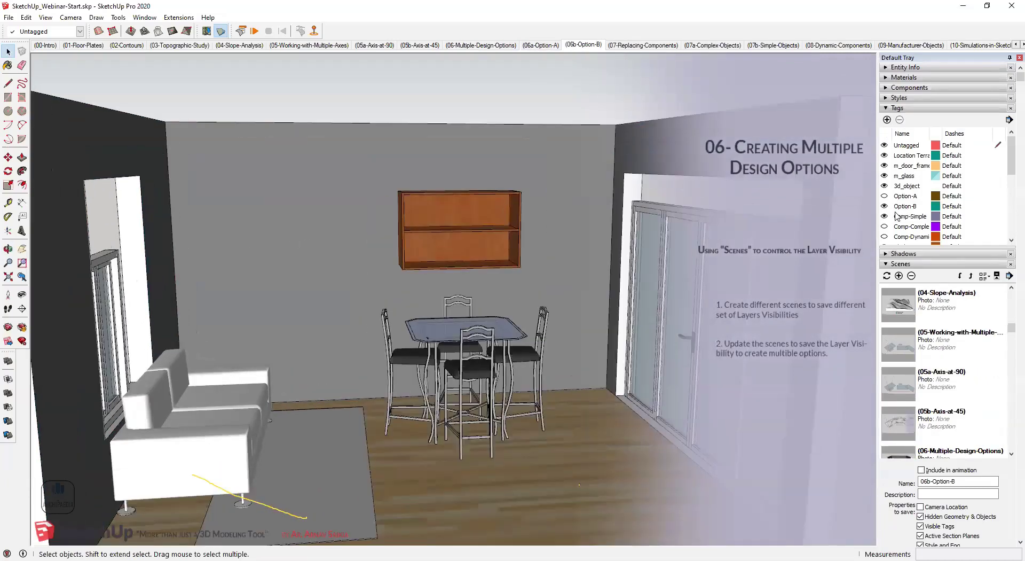
{"action": "scroll", "coordinate": [421, 209], "scroll_direction": "down", "scroll_amount": 5}
{"action": "middle_click_drag", "start_coordinate": [431, 210], "coordinate": [431, 166]}
{"action": "left_click", "coordinate": [539, 46]}
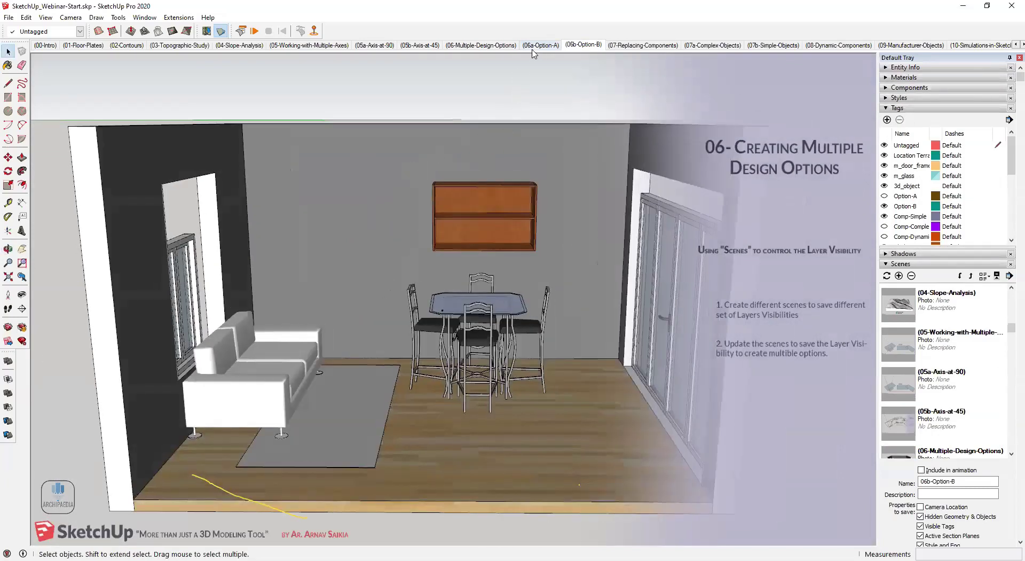
{"action": "left_click", "coordinate": [574, 45]}
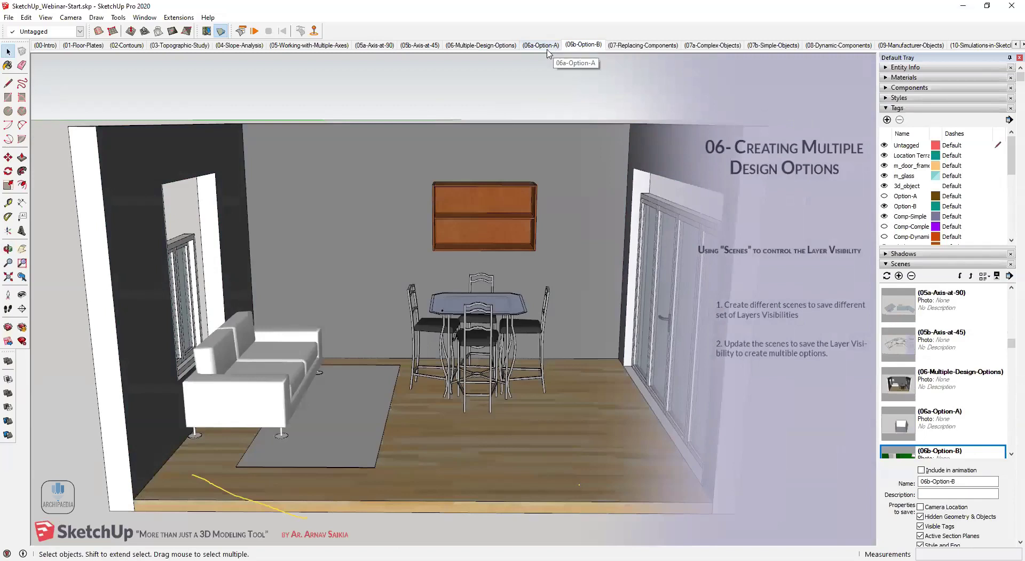
Compare the room in the 06a-Option-A and 06b-Option-B scenes, and toggle the Option-A tag on and off in 06b-Option-B.
{"action": "left_click", "coordinate": [541, 46]}
{"action": "left_click", "coordinate": [579, 45]}
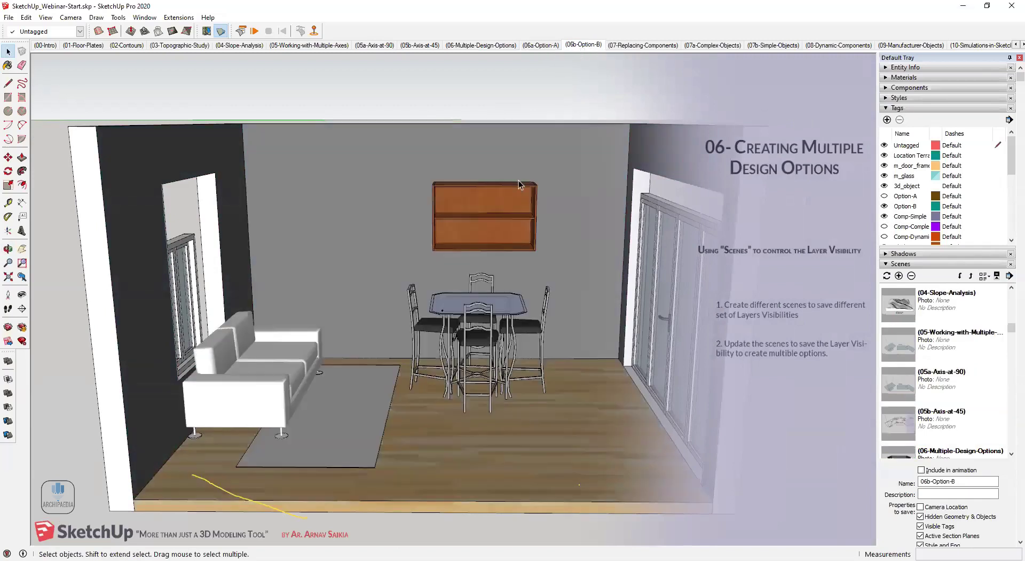
{"action": "left_click", "coordinate": [541, 46]}
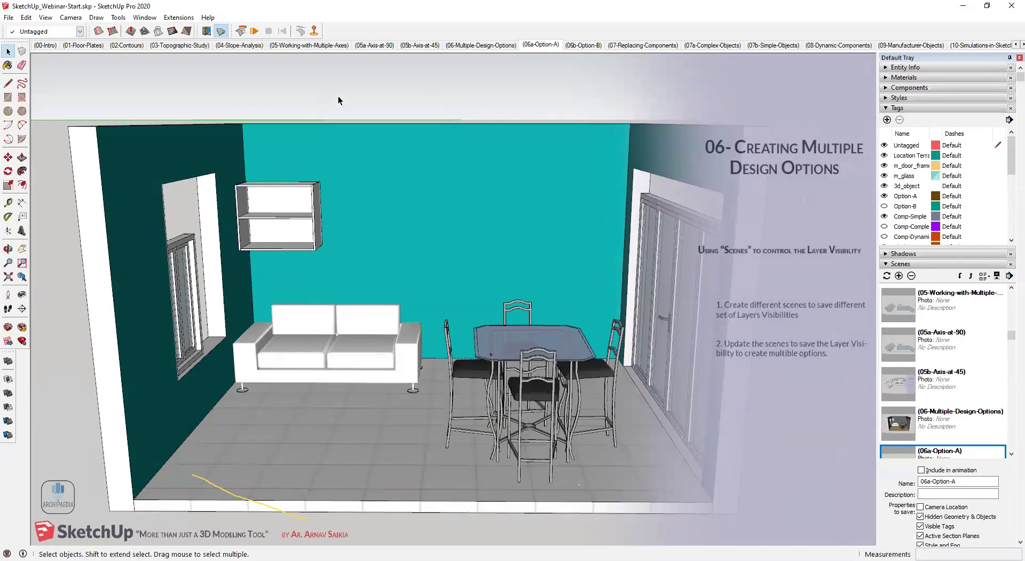
{"action": "left_click", "coordinate": [582, 45]}
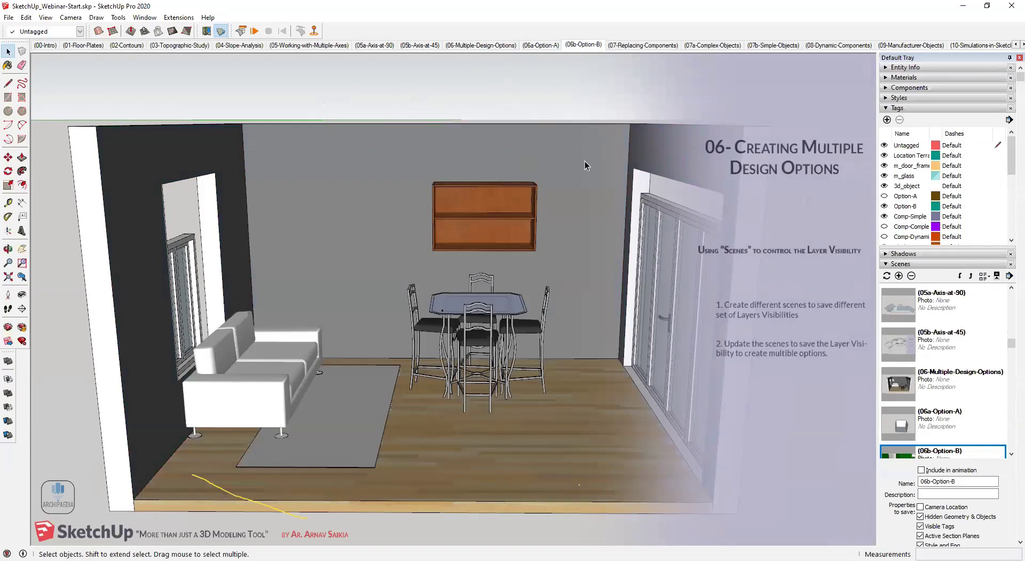
{"action": "left_click", "coordinate": [885, 197]}
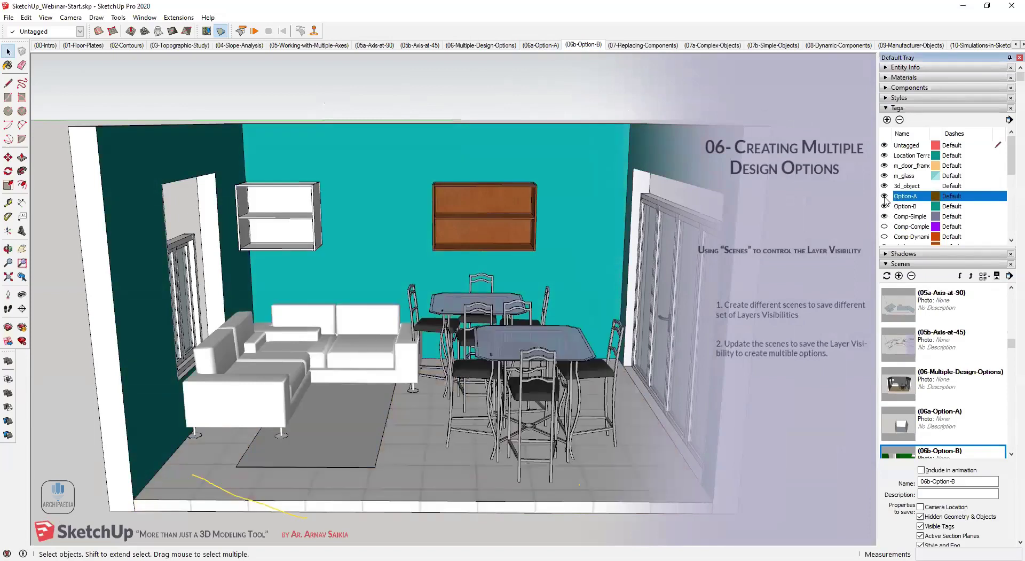
{"action": "left_click", "coordinate": [884, 197]}
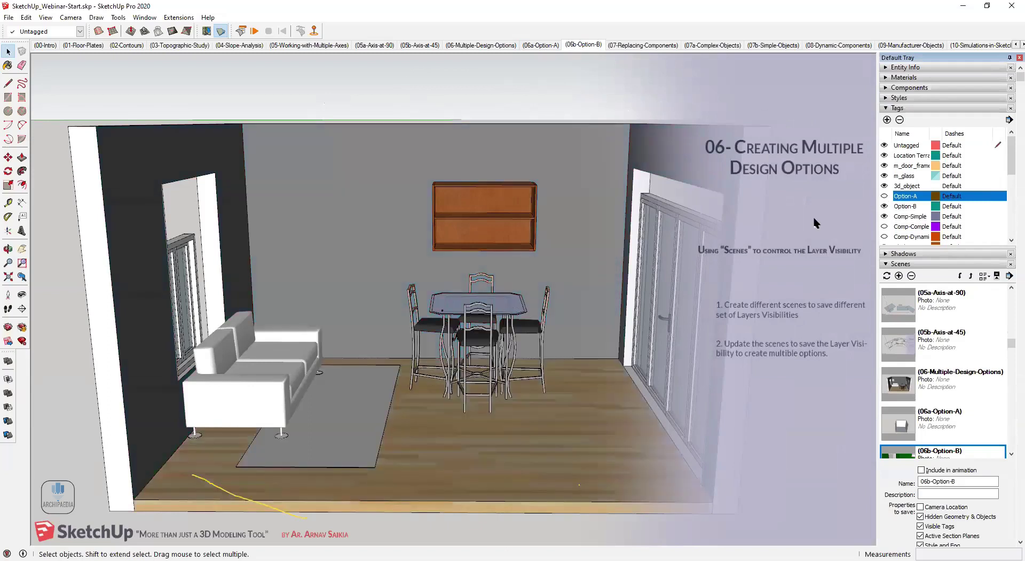
Open the 07-Replacing-Components scene, enter the Option-B furniture group, and select the two couches in turn, ending on the Comp-Complex one.
{"action": "left_click", "coordinate": [644, 46]}
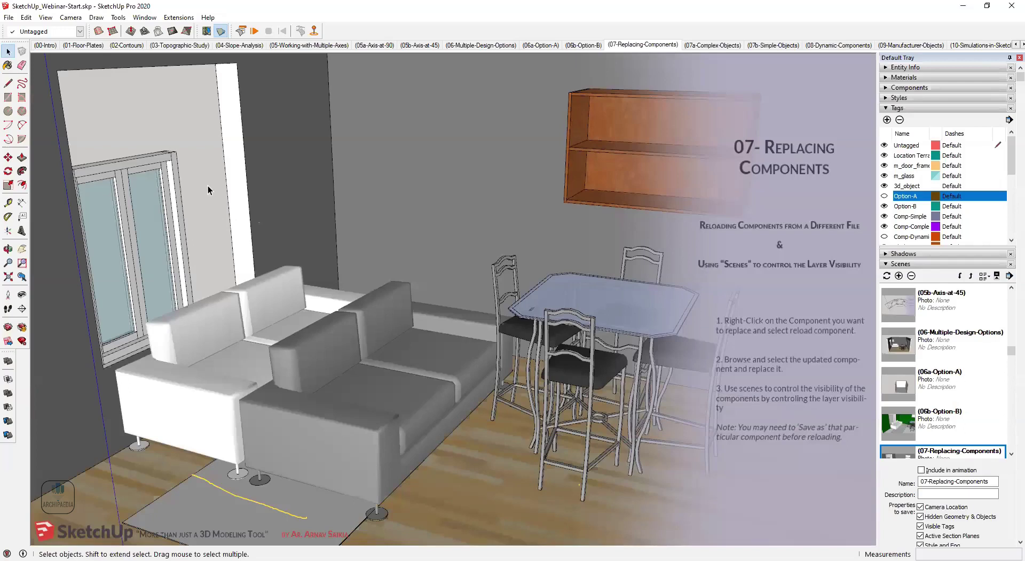
{"action": "double_click", "coordinate": [305, 412]}
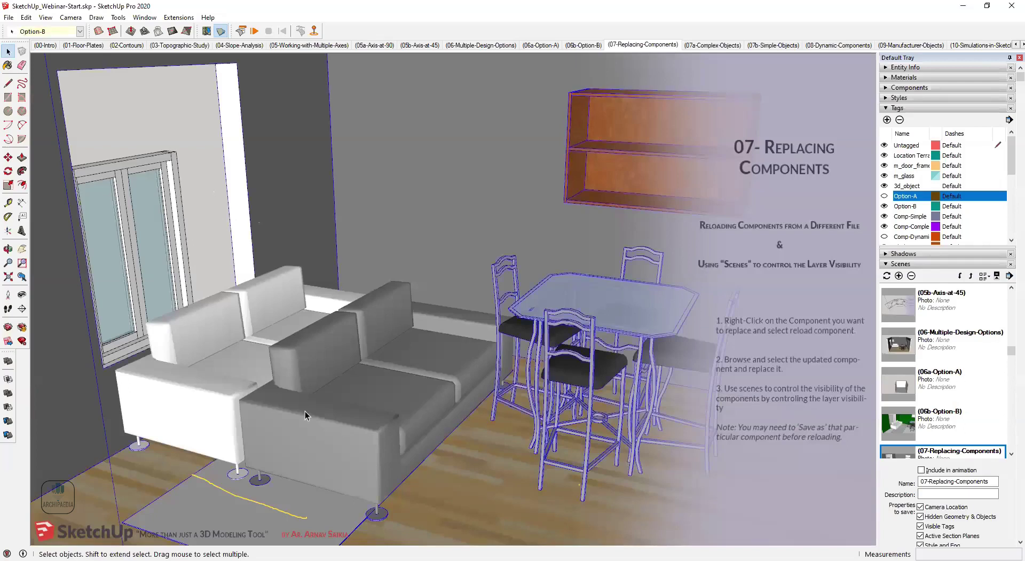
{"action": "left_click", "coordinate": [302, 392]}
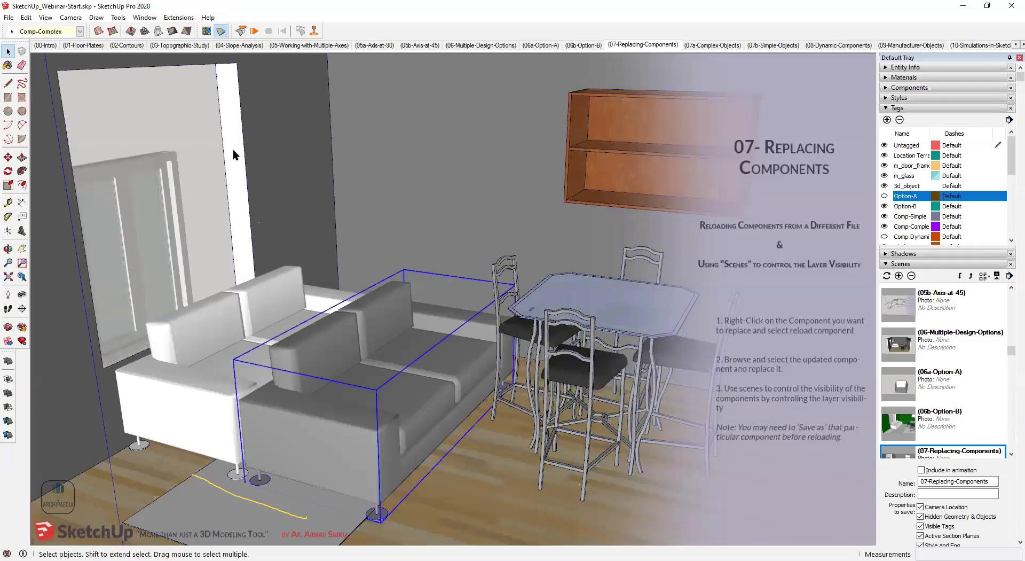
{"action": "left_click", "coordinate": [163, 391]}
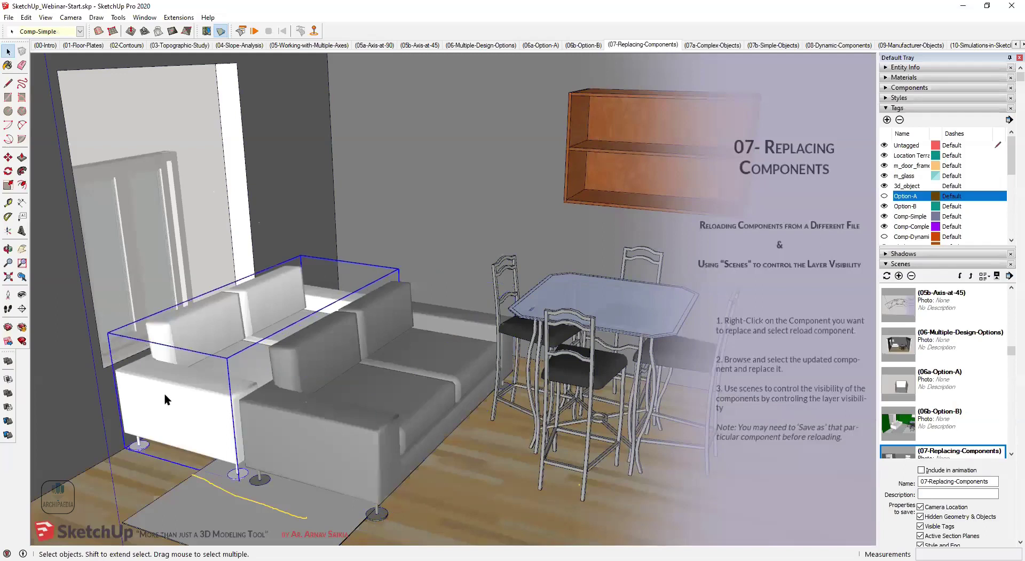
{"action": "left_click", "coordinate": [268, 412]}
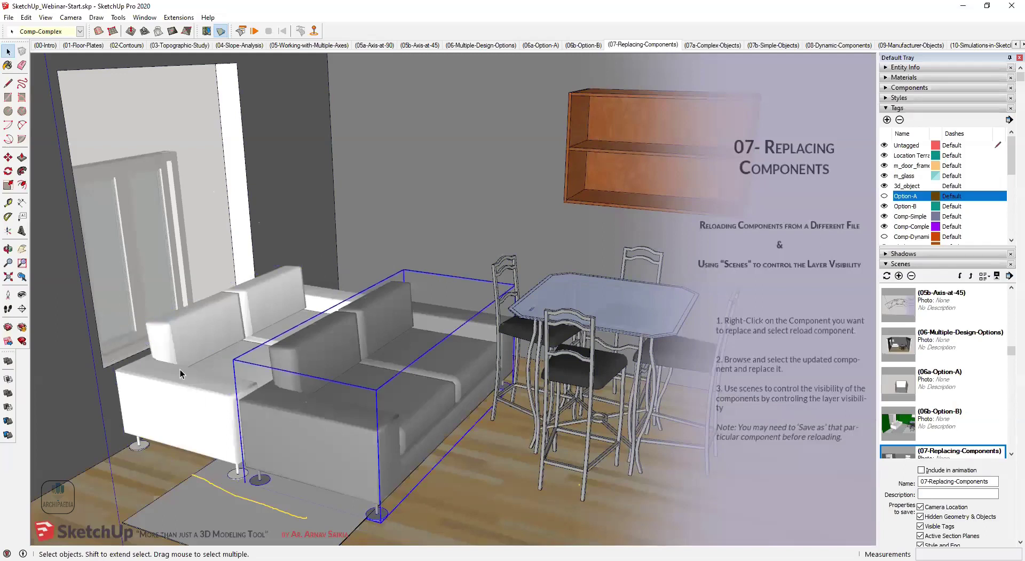
{"action": "left_click", "coordinate": [181, 373]}
{"action": "left_click", "coordinate": [342, 418]}
Make the front Comp-Complex couch a unique component.
{"action": "right_click", "coordinate": [347, 446]}
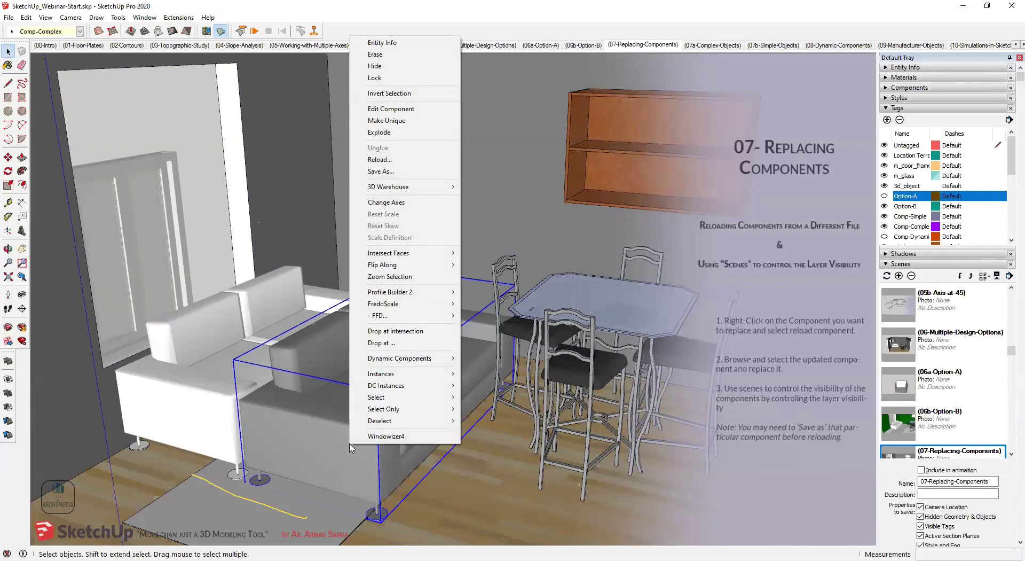
{"action": "left_click", "coordinate": [204, 413]}
{"action": "left_click", "coordinate": [335, 425]}
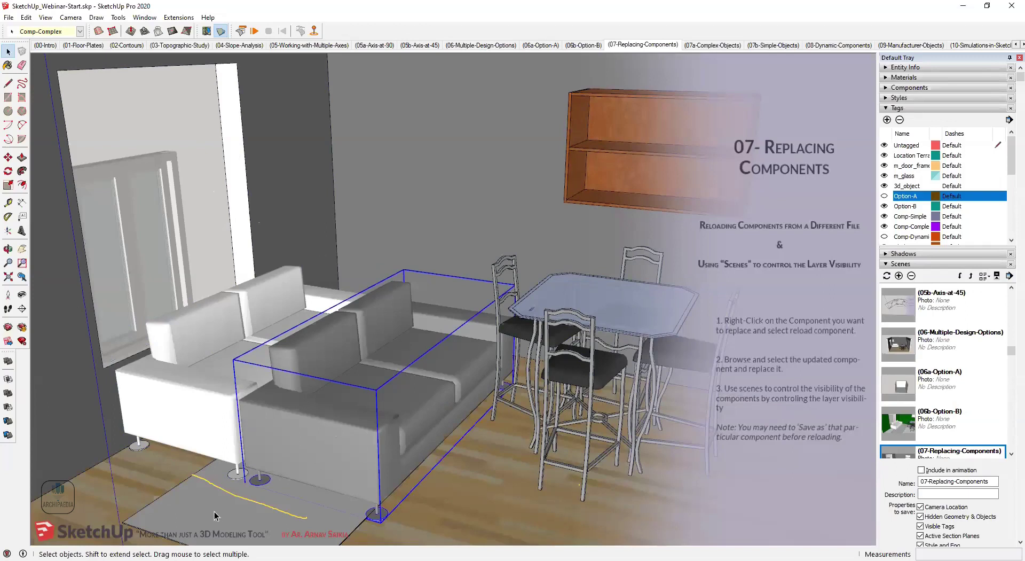
{"action": "right_click", "coordinate": [357, 447]}
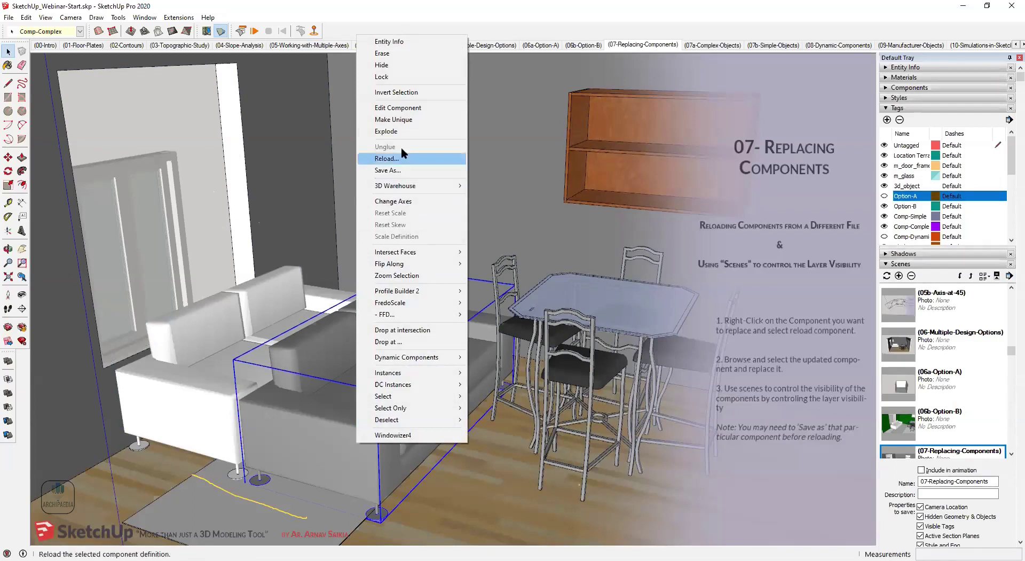
{"action": "left_click", "coordinate": [412, 124]}
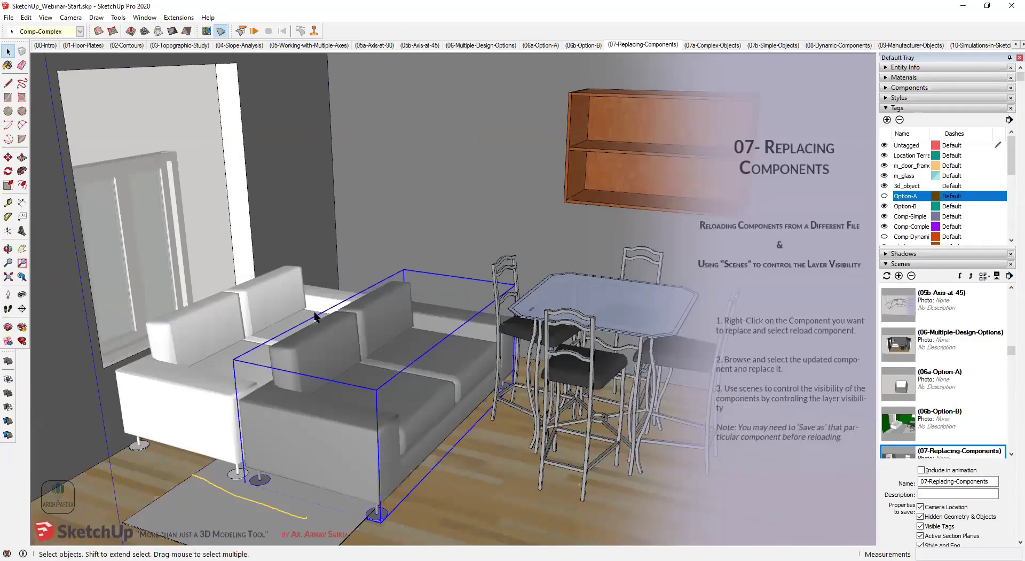
Reload the front couch component from the file Couch Modern-Detailed.skp in the Workshop Components folder.
{"action": "right_click", "coordinate": [325, 454]}
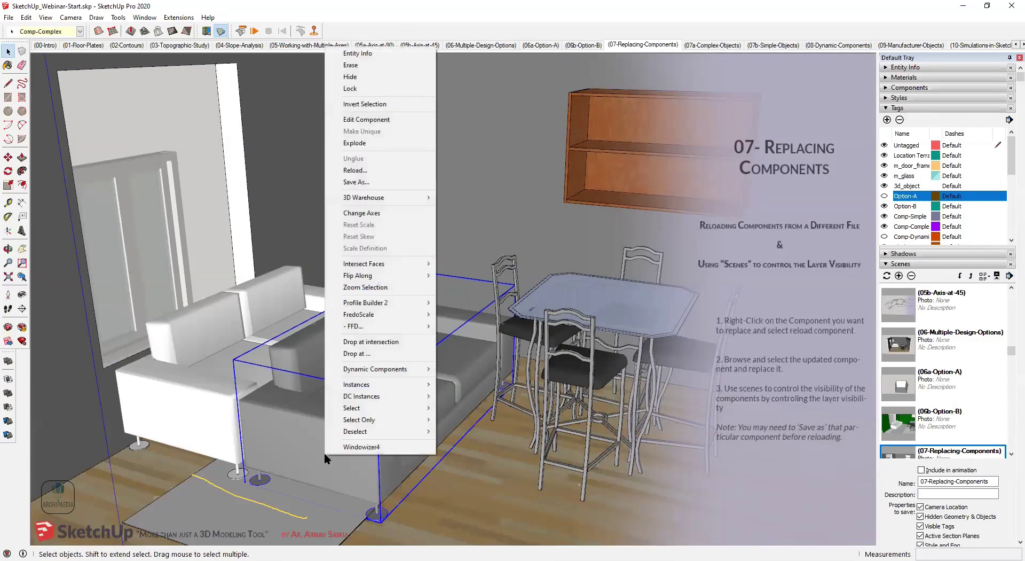
{"action": "left_click", "coordinate": [376, 169]}
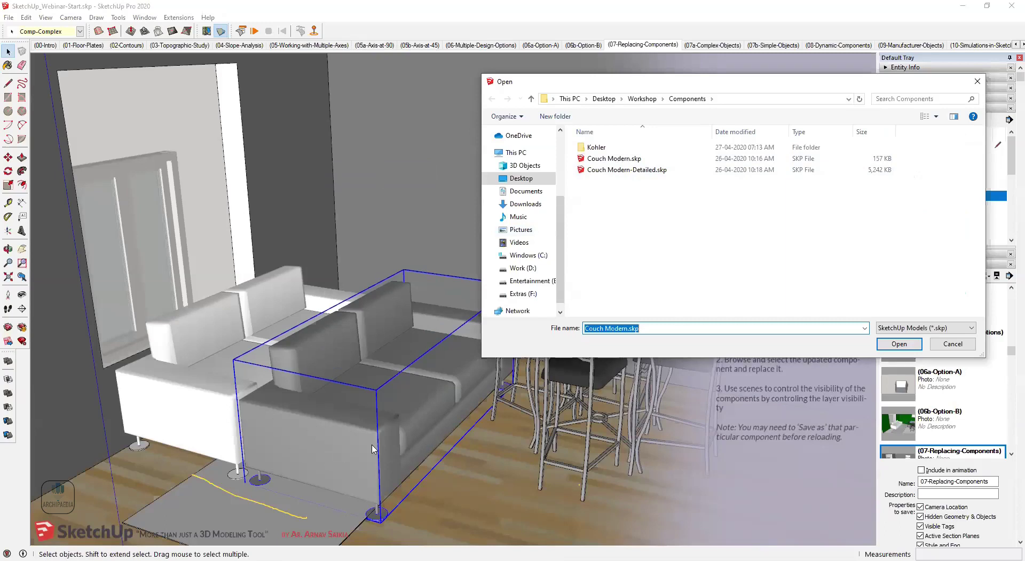
{"action": "left_click", "coordinate": [647, 170]}
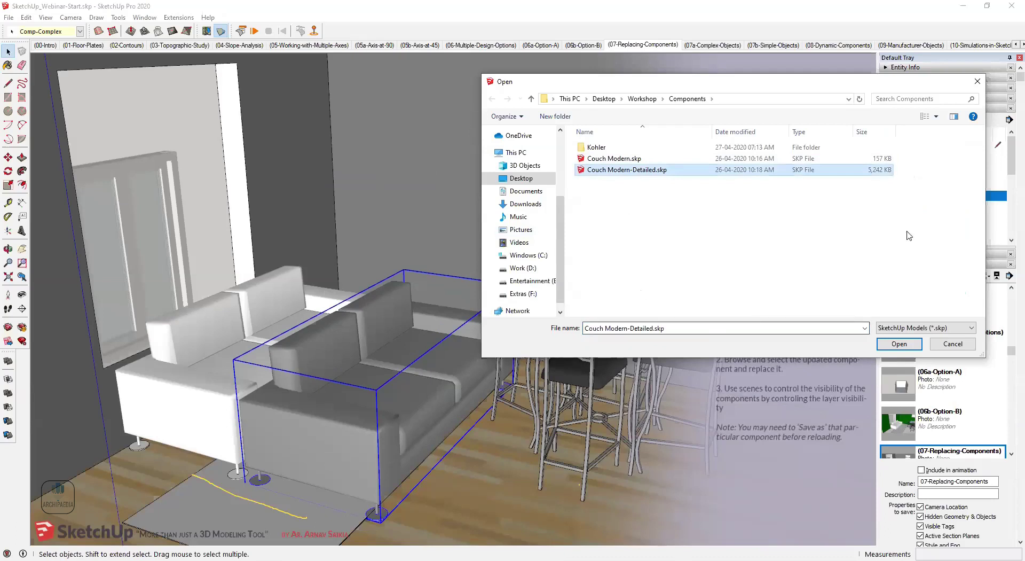
{"action": "left_click", "coordinate": [929, 160]}
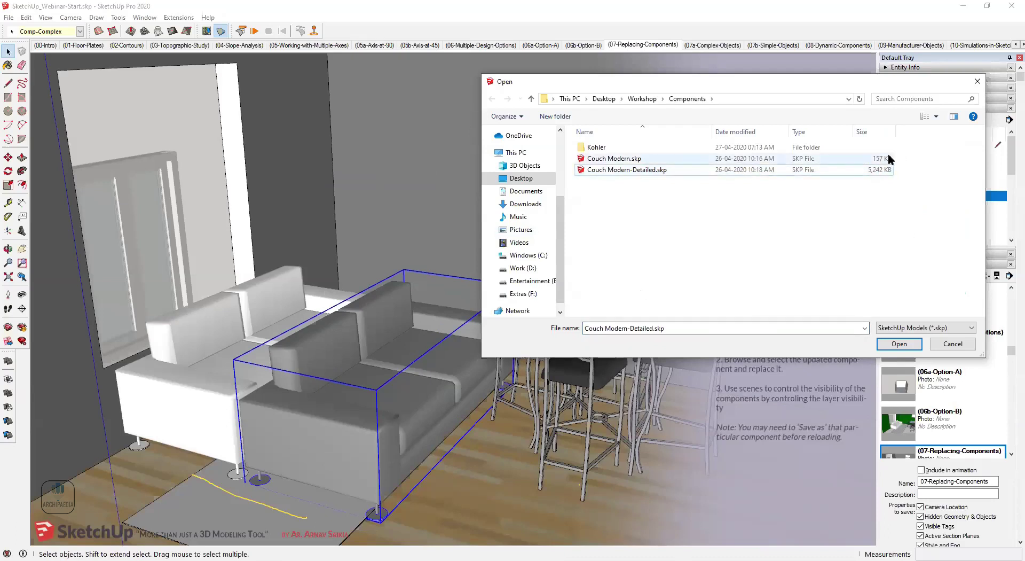
{"action": "left_click", "coordinate": [657, 169]}
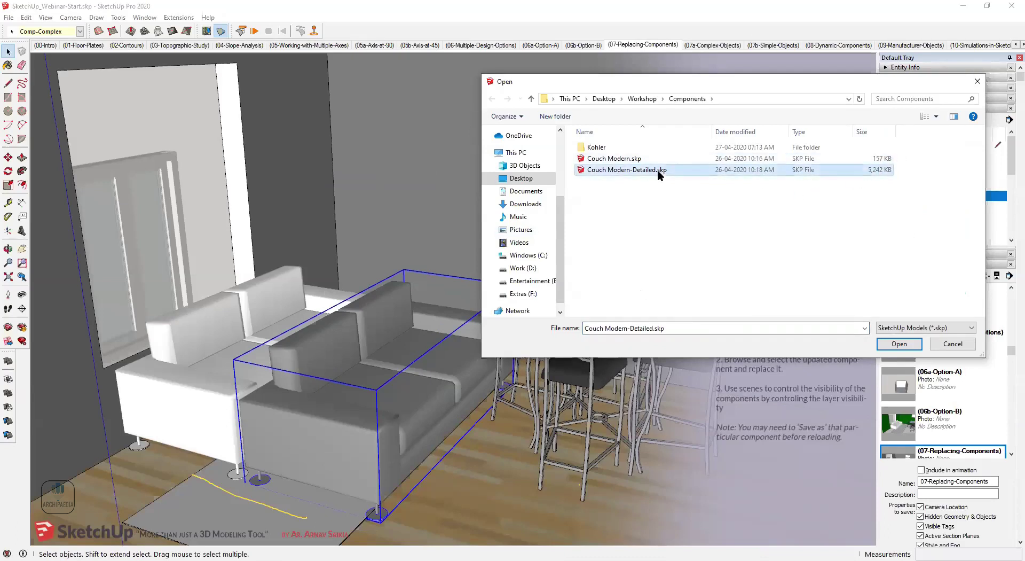
{"action": "left_click", "coordinate": [888, 343]}
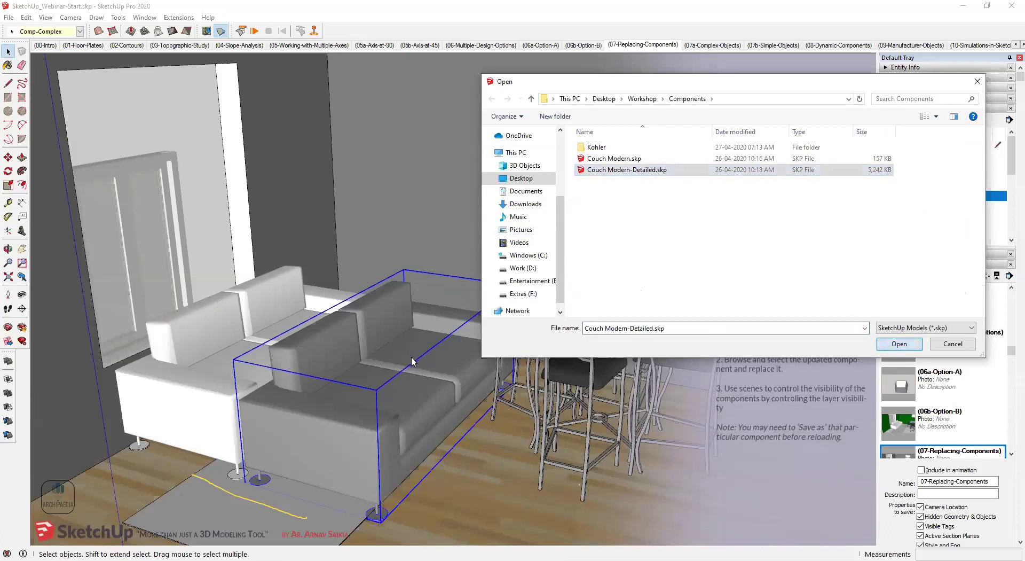
Move the reloaded detailed couch 1000 mm toward the window wall, onto the simple white couch.
{"action": "middle_click_drag", "start_coordinate": [353, 360], "coordinate": [401, 409]}
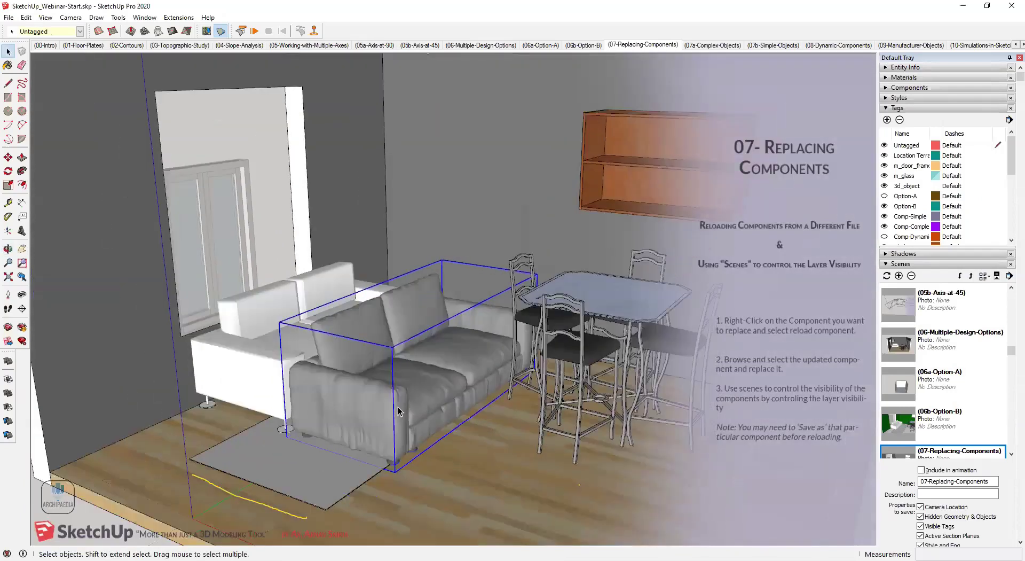
{"action": "key", "text": "m"}
{"action": "left_click", "coordinate": [313, 472]}
{"action": "type", "text": "1000"}
{"action": "key", "text": "Return"}
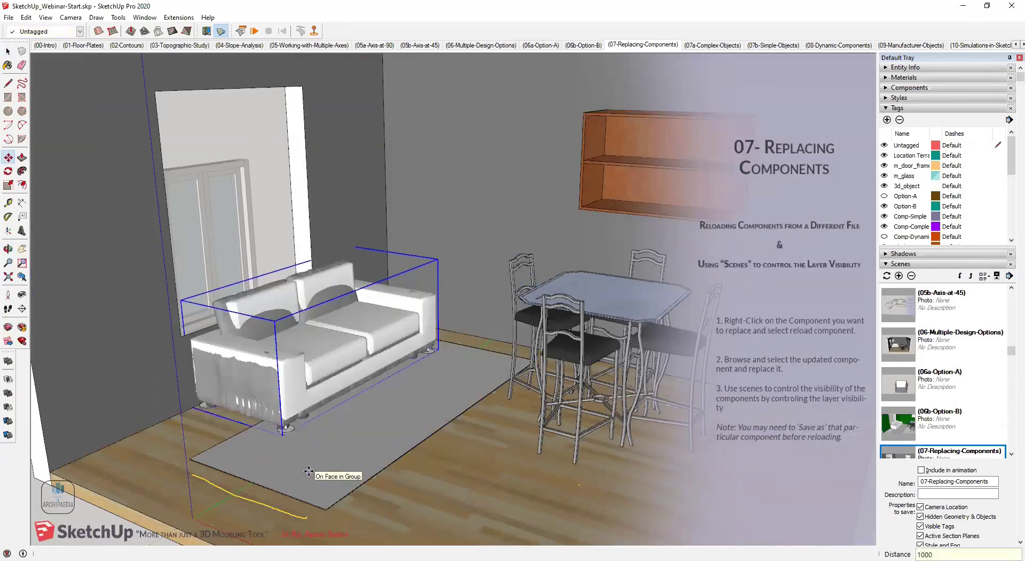
{"action": "key", "text": "space"}
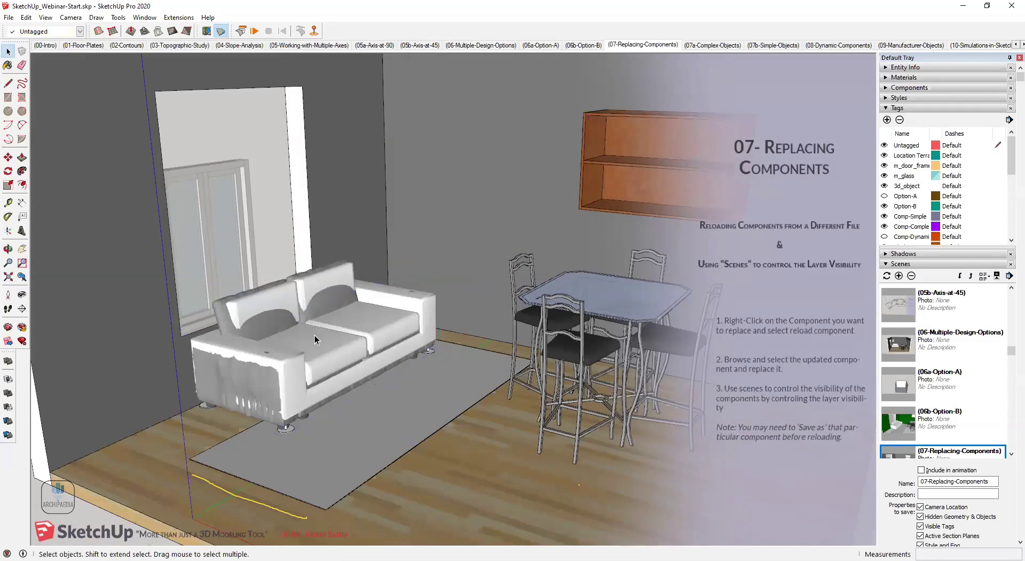
Open the 07a-Complex-Objects scene and examine the detailed furniture and decorations around the room.
{"action": "left_click", "coordinate": [710, 46]}
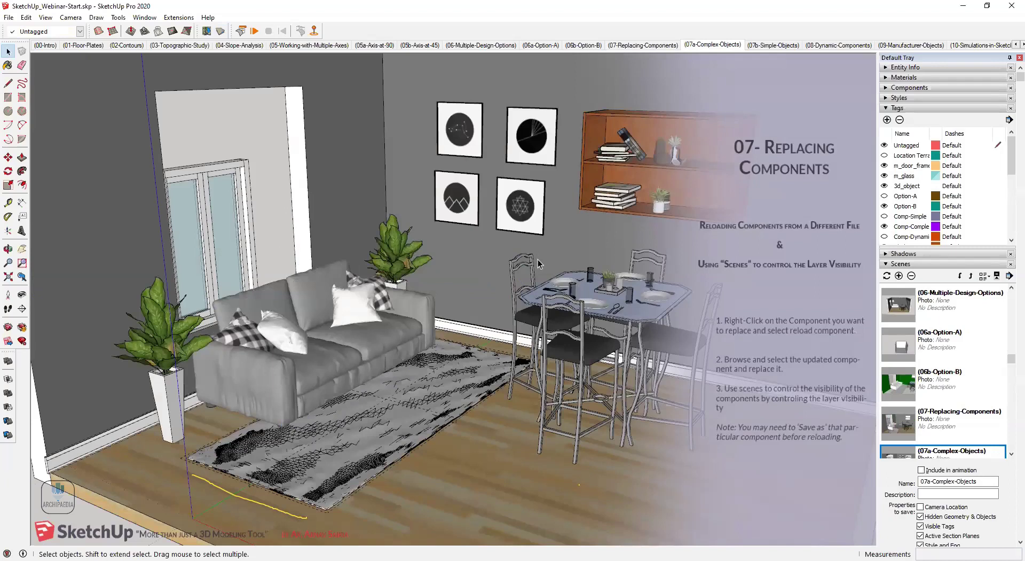
{"action": "middle_click_drag", "start_coordinate": [505, 253], "coordinate": [509, 234]}
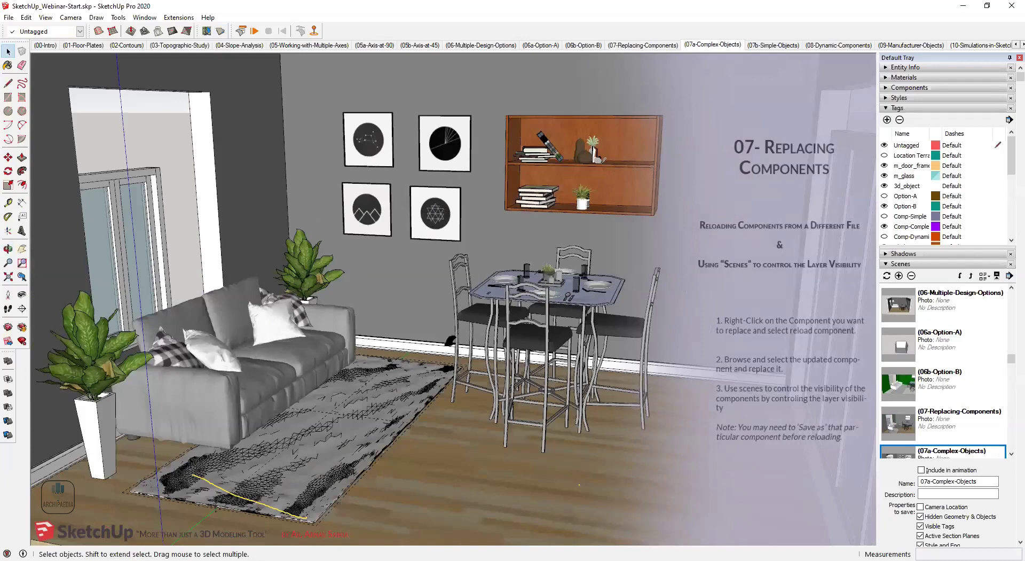
{"action": "scroll", "coordinate": [533, 316], "scroll_direction": "up", "scroll_amount": 2}
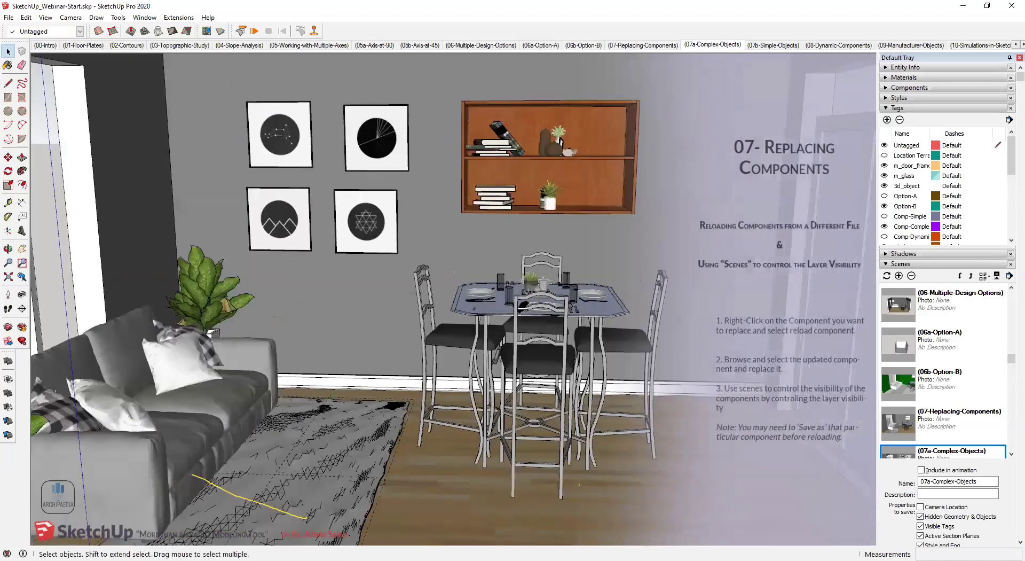
{"action": "scroll", "coordinate": [541, 319], "scroll_direction": "down", "scroll_amount": 3}
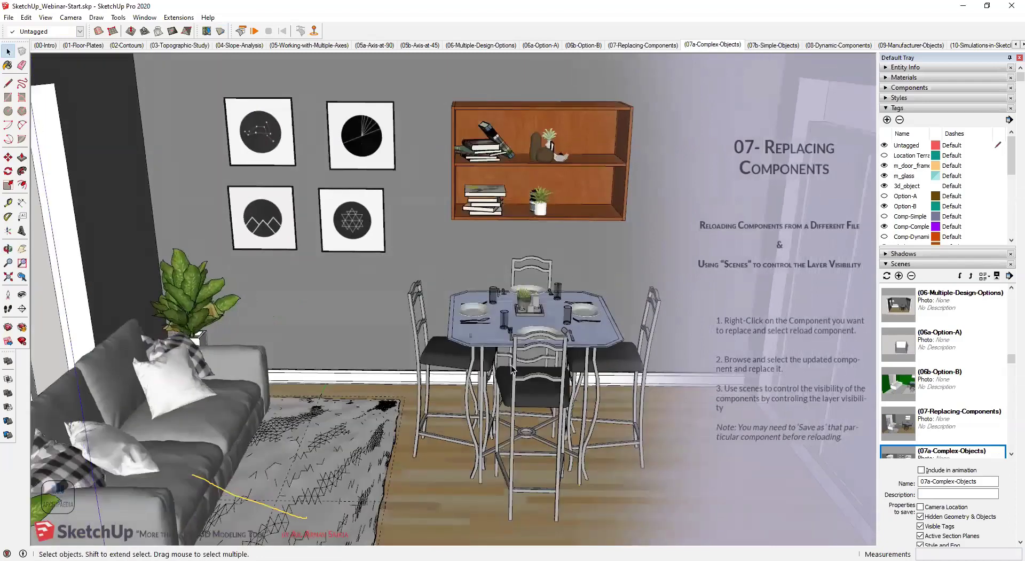
{"action": "scroll", "coordinate": [529, 326], "scroll_direction": "down", "scroll_amount": 1}
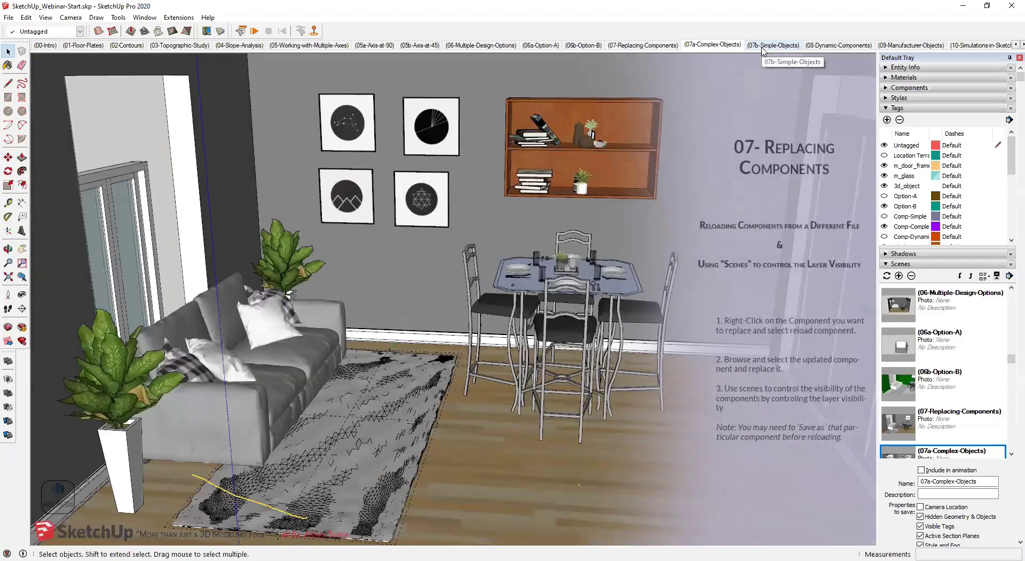
Open the 07b-Simple-Objects scene and examine the wall shelf and dining table up close.
{"action": "left_click", "coordinate": [773, 46]}
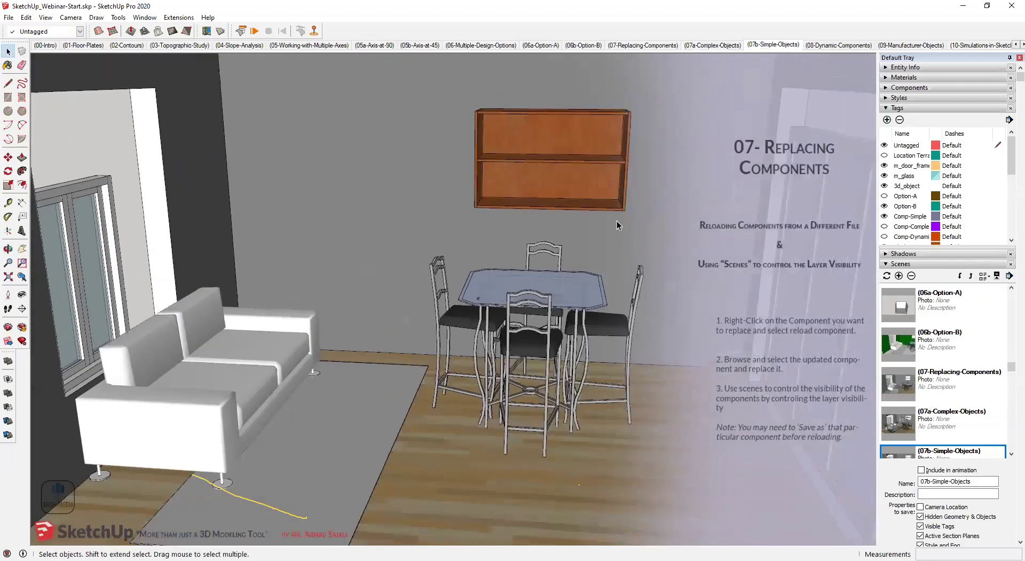
{"action": "scroll", "coordinate": [473, 277], "scroll_direction": "up", "scroll_amount": 3}
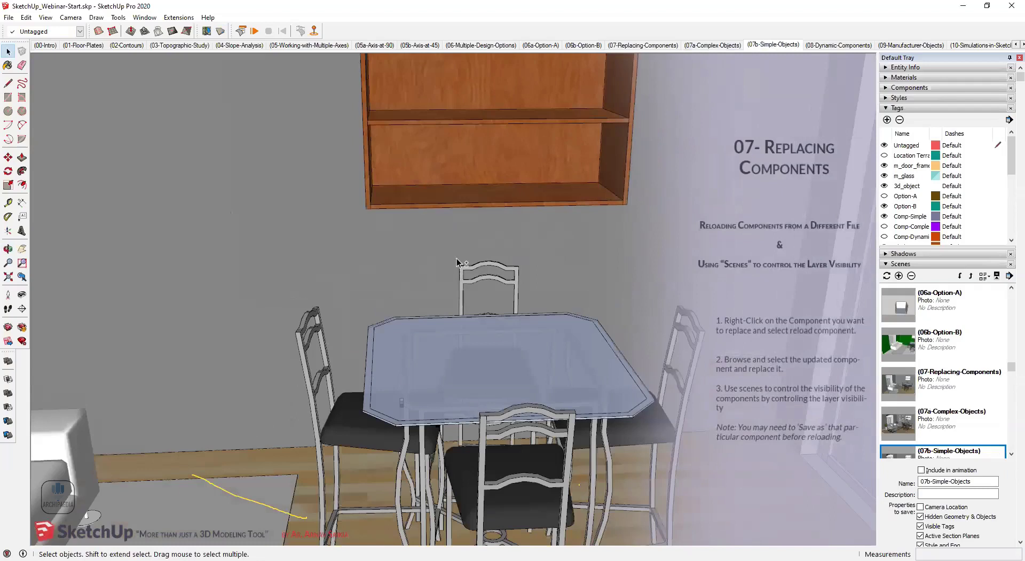
{"action": "middle_click_drag", "start_coordinate": [465, 234], "coordinate": [521, 295]}
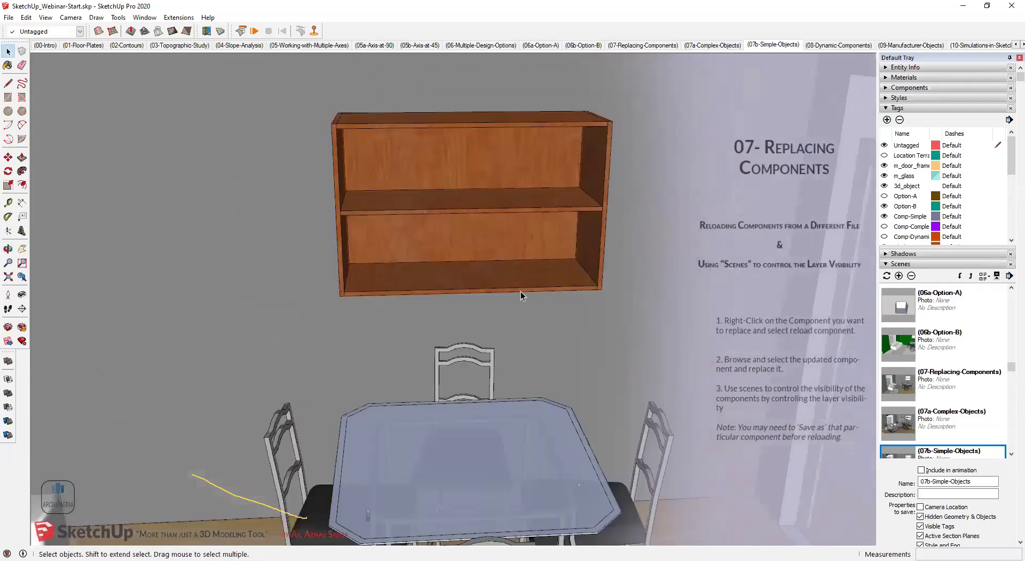
{"action": "middle_click_drag", "start_coordinate": [469, 268], "coordinate": [499, 222], "text": "shift"}
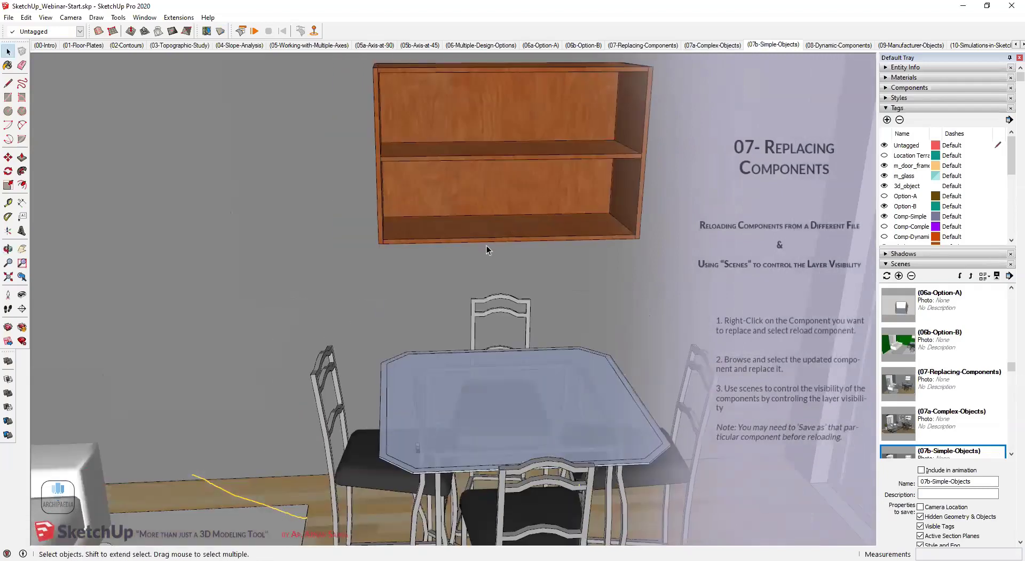
Return to the 07a-Complex-Objects scene, view the whole room, and compare it with the 07b-Simple-Objects scene.
{"action": "left_click", "coordinate": [718, 48]}
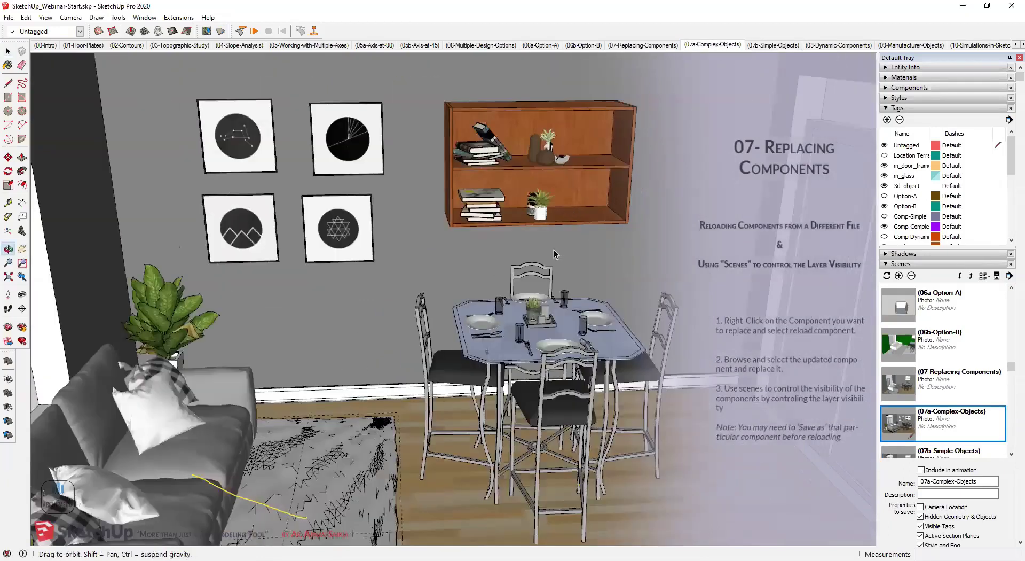
{"action": "scroll", "coordinate": [508, 263], "scroll_direction": "down", "scroll_amount": 5}
{"action": "scroll", "coordinate": [499, 259], "scroll_direction": "up", "scroll_amount": 3}
{"action": "key", "text": "space"}
{"action": "scroll", "coordinate": [395, 329], "scroll_direction": "up", "scroll_amount": 2}
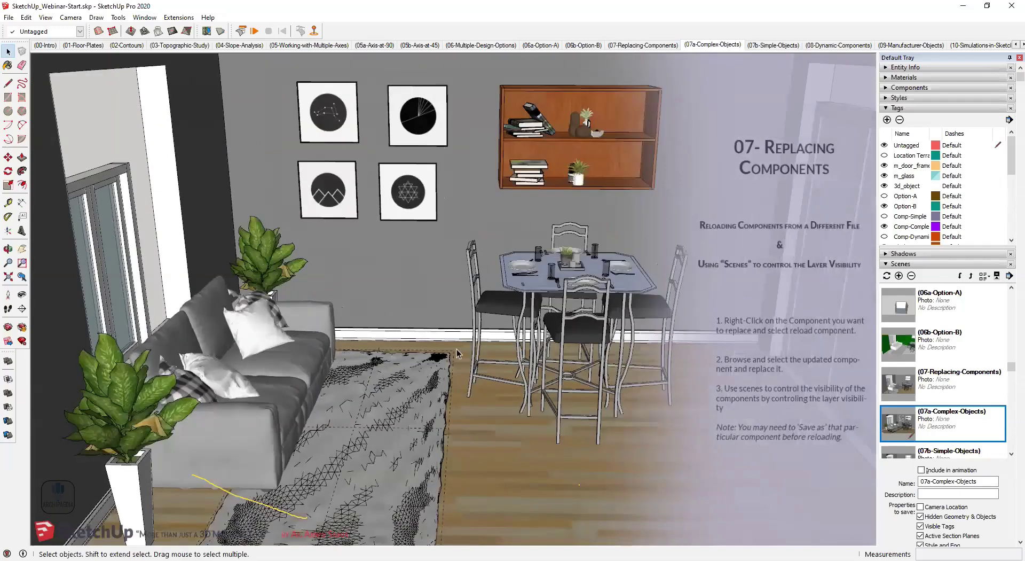
{"action": "left_click", "coordinate": [767, 47]}
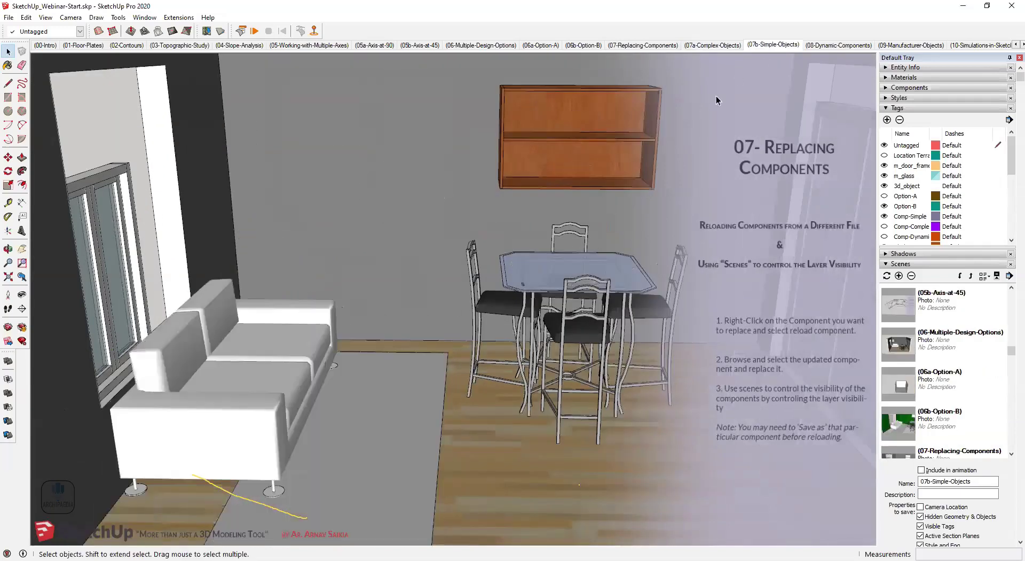
Compare the 07a-Complex-Objects and 07b-Simple-Objects scenes again.
{"action": "left_click", "coordinate": [730, 44]}
{"action": "left_click", "coordinate": [753, 47]}
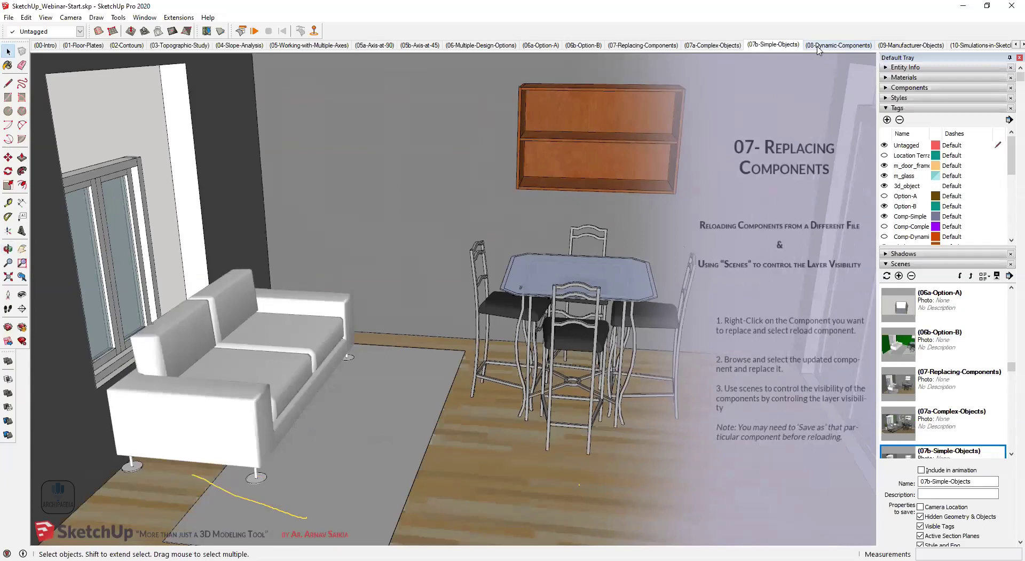
{"action": "left_click", "coordinate": [716, 45]}
{"action": "left_click", "coordinate": [757, 46]}
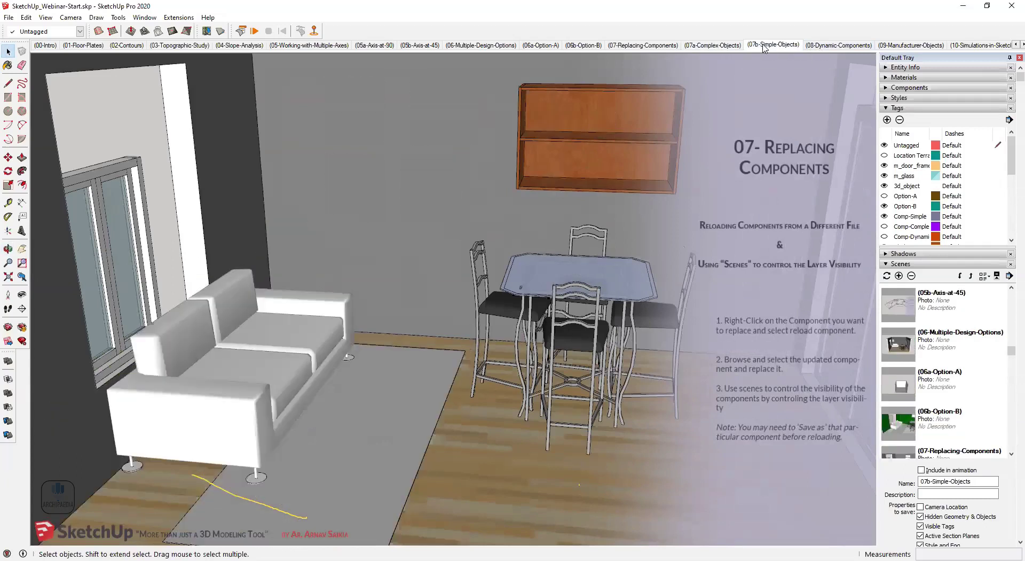
Open the 08-Dynamic-Components scene and show the dynamic component options of the wall bookshelf.
{"action": "left_click", "coordinate": [821, 49]}
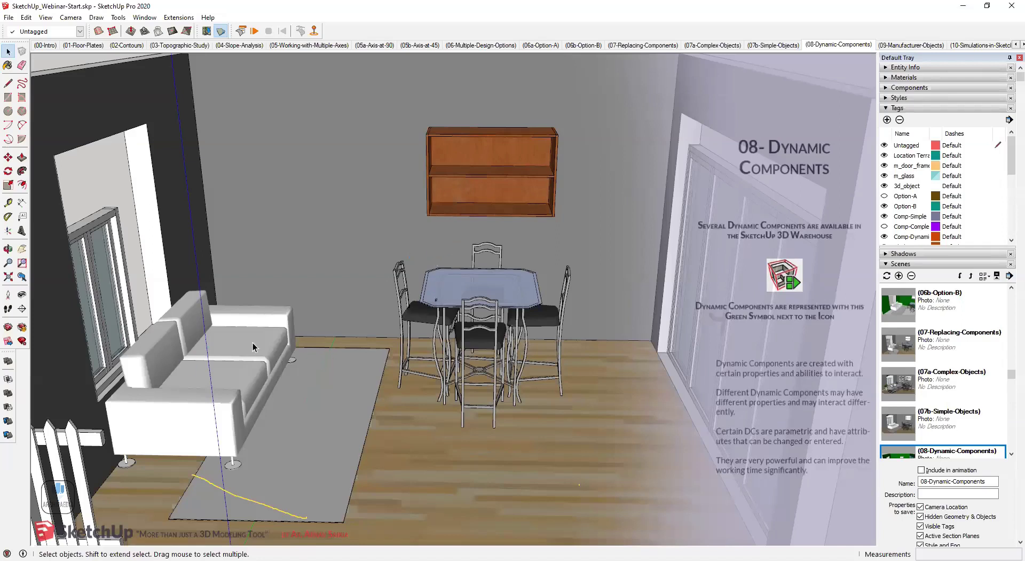
{"action": "double_click", "coordinate": [464, 170]}
{"action": "left_click", "coordinate": [464, 169]}
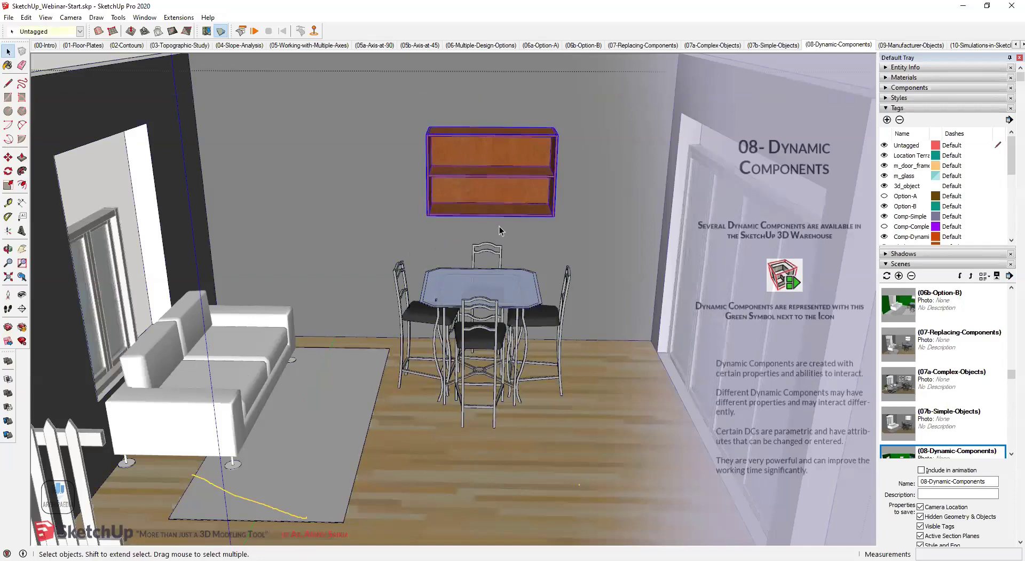
{"action": "right_click", "coordinate": [478, 174]}
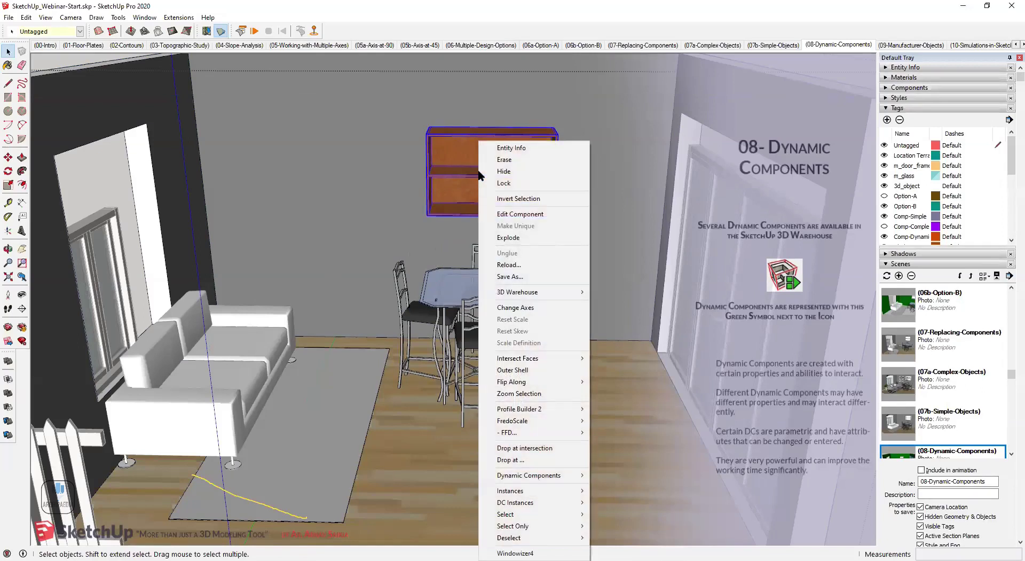
{"action": "mouse_move", "coordinate": [555, 475]}
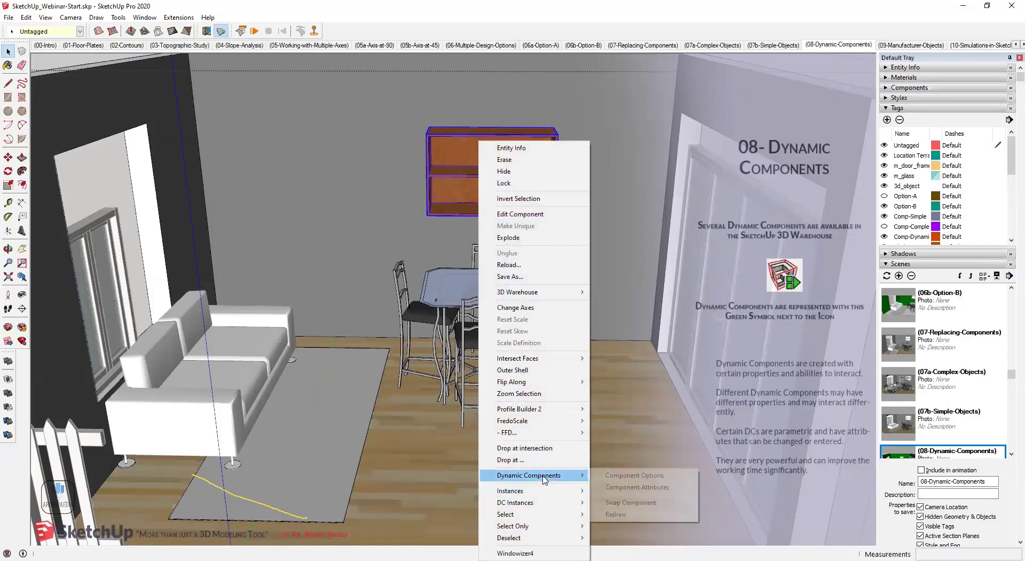
{"action": "left_click", "coordinate": [672, 478]}
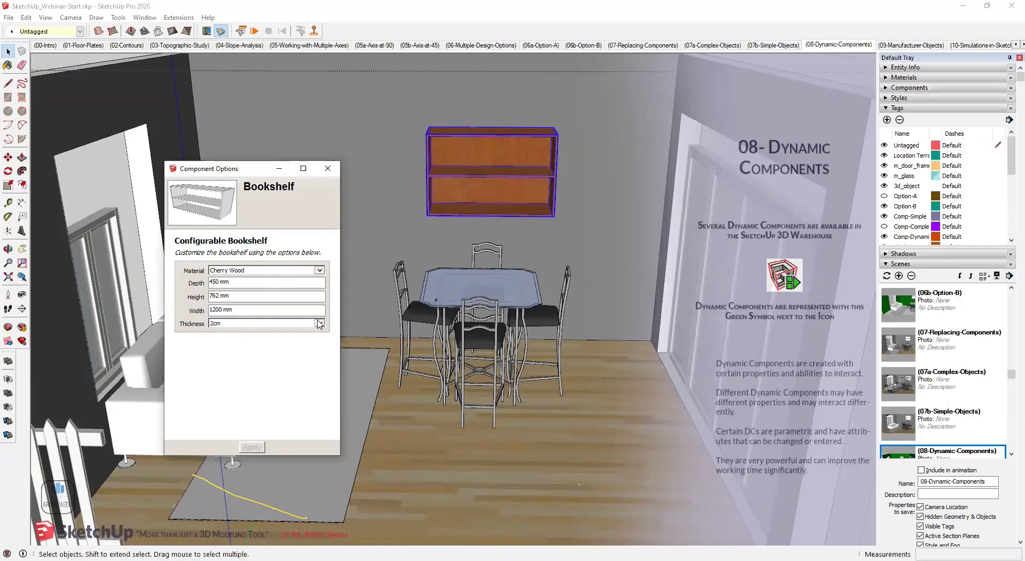
Apply the Red material to the bookshelf through its component options.
{"action": "left_click", "coordinate": [319, 270]}
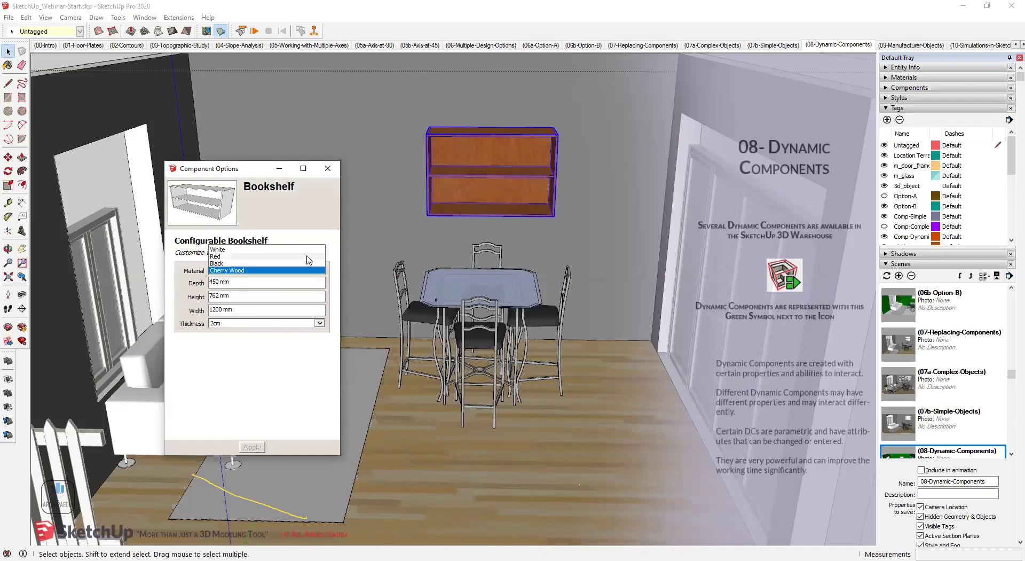
{"action": "left_click", "coordinate": [308, 257]}
{"action": "left_click", "coordinate": [259, 445]}
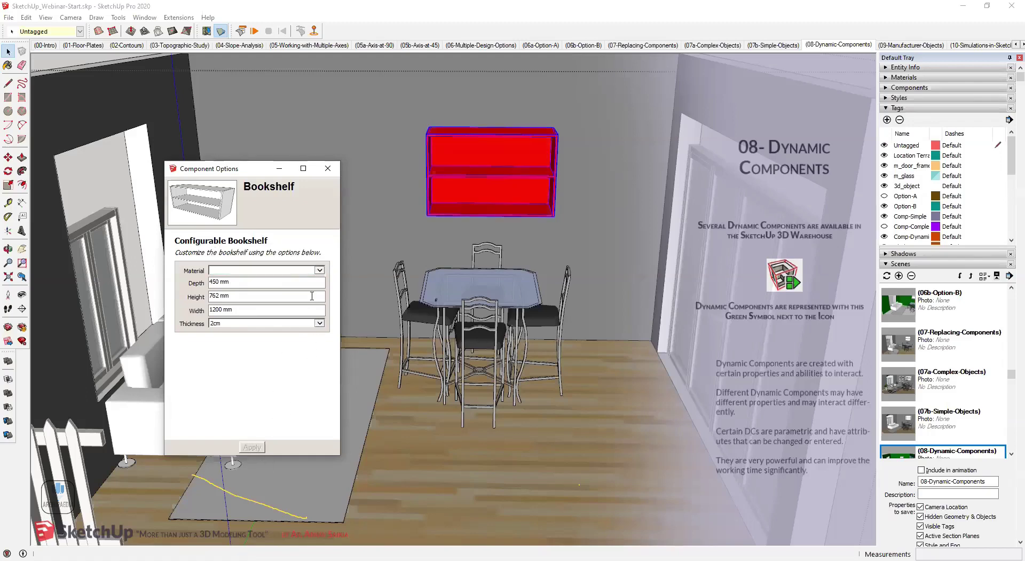
Set the bookshelf's material to White, its height to 1000 mm and its width to 900 mm, and apply the changes.
{"action": "left_click", "coordinate": [319, 270]}
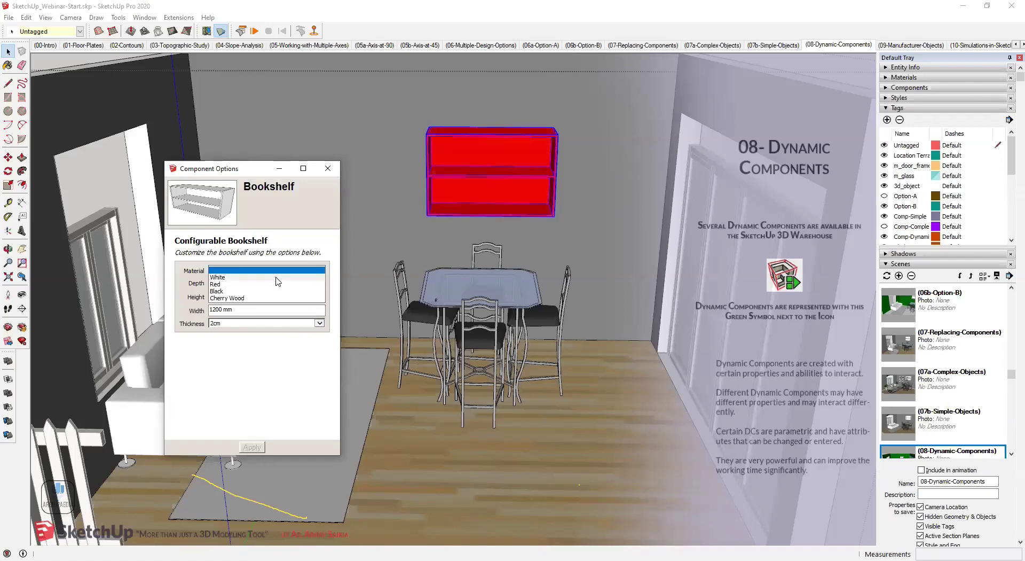
{"action": "left_click", "coordinate": [240, 284]}
{"action": "left_click", "coordinate": [243, 272]}
{"action": "left_click", "coordinate": [231, 261]}
{"action": "left_click", "coordinate": [241, 283]}
{"action": "left_click_drag", "start_coordinate": [241, 283], "coordinate": [152, 290]}
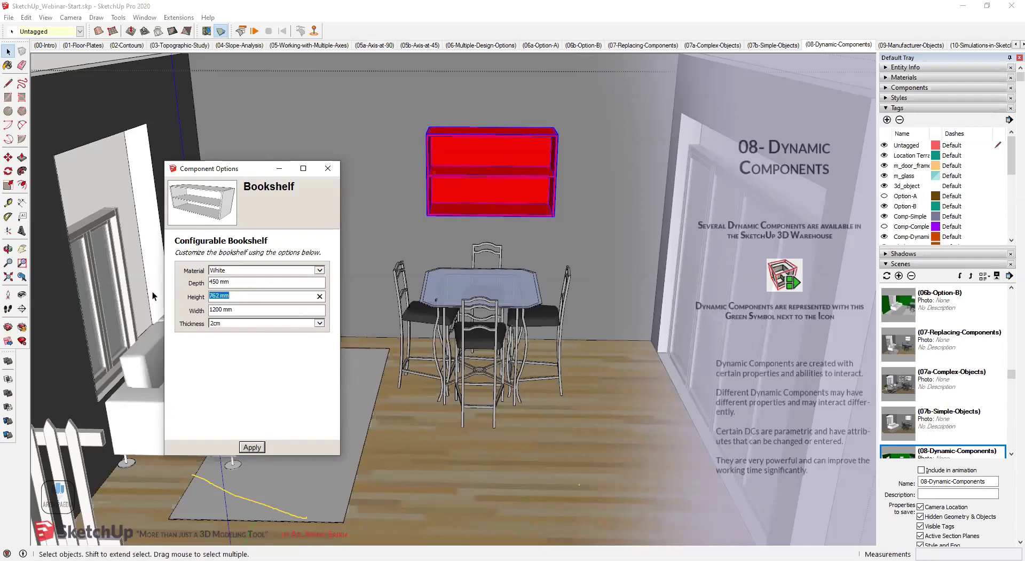
{"action": "type", "text": "1000"}
{"action": "key", "text": "Tab"}
{"action": "type", "text": "900"}
{"action": "left_click", "coordinate": [251, 447]}
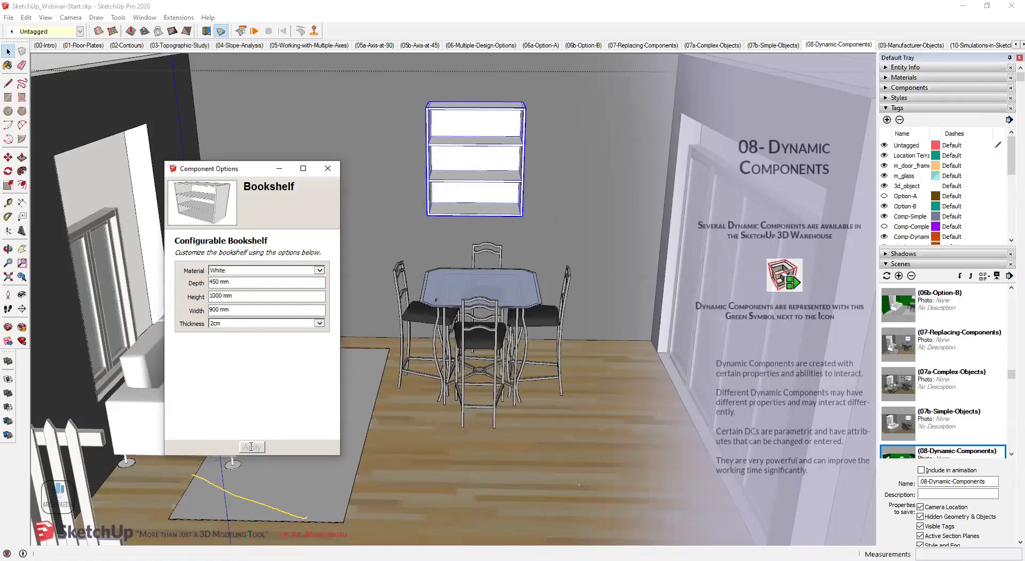
Measure the bookshelf's width along its bottom front edge with the Tape Measure.
{"action": "scroll", "coordinate": [442, 211], "scroll_direction": "up", "scroll_amount": 2}
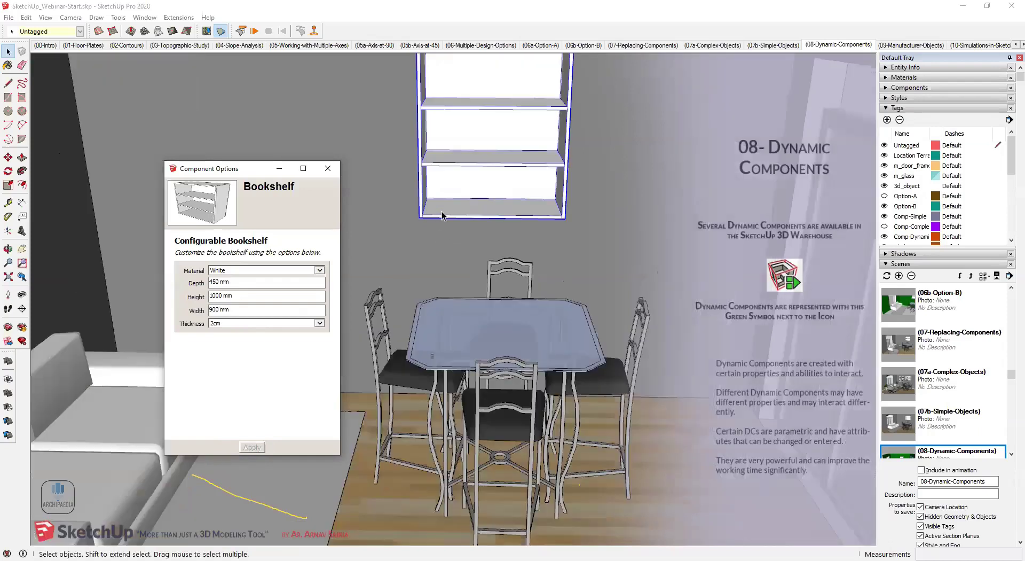
{"action": "key", "text": "t"}
{"action": "scroll", "coordinate": [441, 212], "scroll_direction": "up", "scroll_amount": 2}
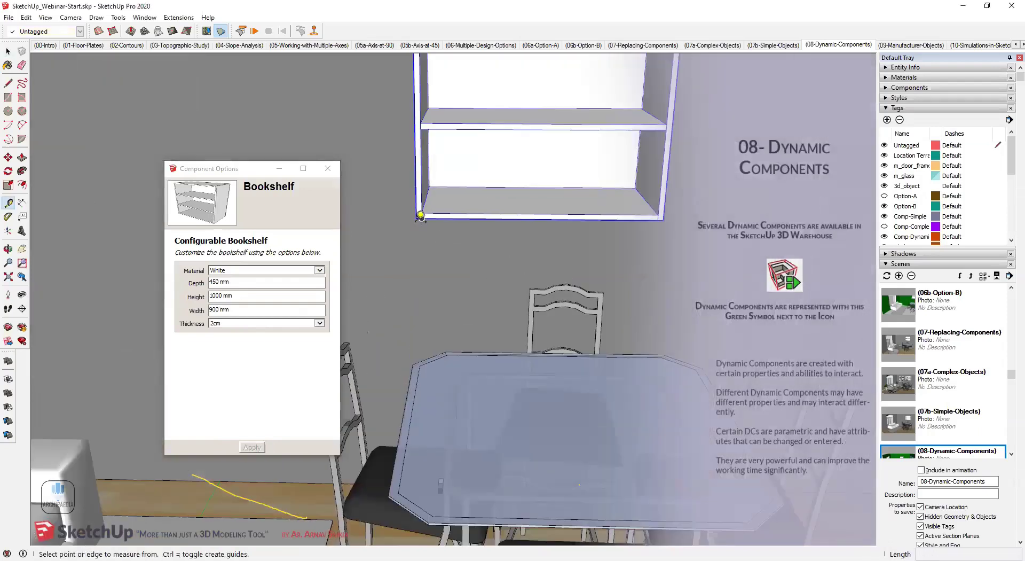
{"action": "left_click", "coordinate": [663, 220]}
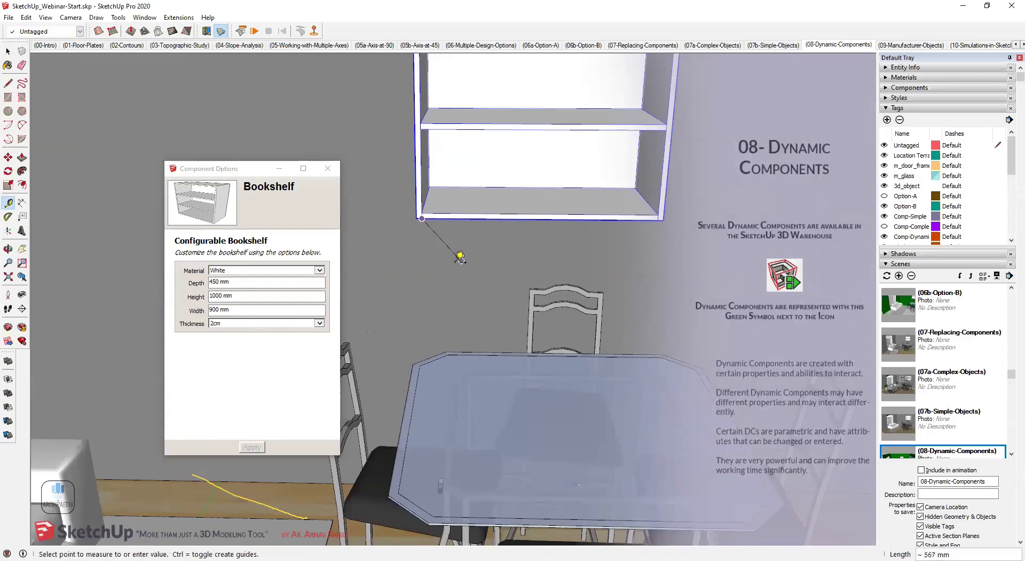
{"action": "left_click", "coordinate": [418, 219]}
{"action": "key", "text": "Escape"}
{"action": "left_click", "coordinate": [416, 218]}
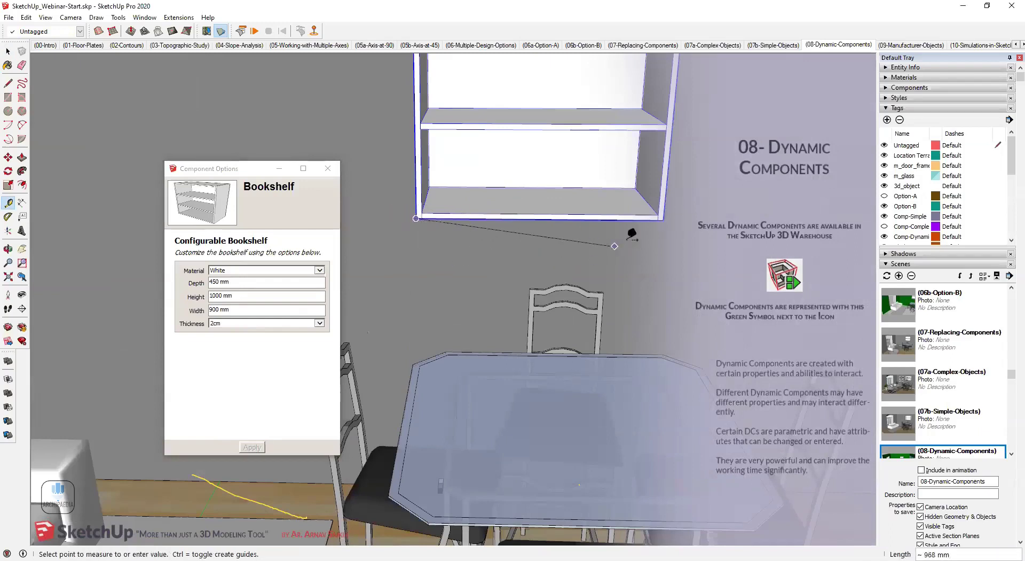
{"action": "left_click", "coordinate": [664, 220]}
{"action": "scroll", "coordinate": [620, 227], "scroll_direction": "down", "scroll_amount": 3}
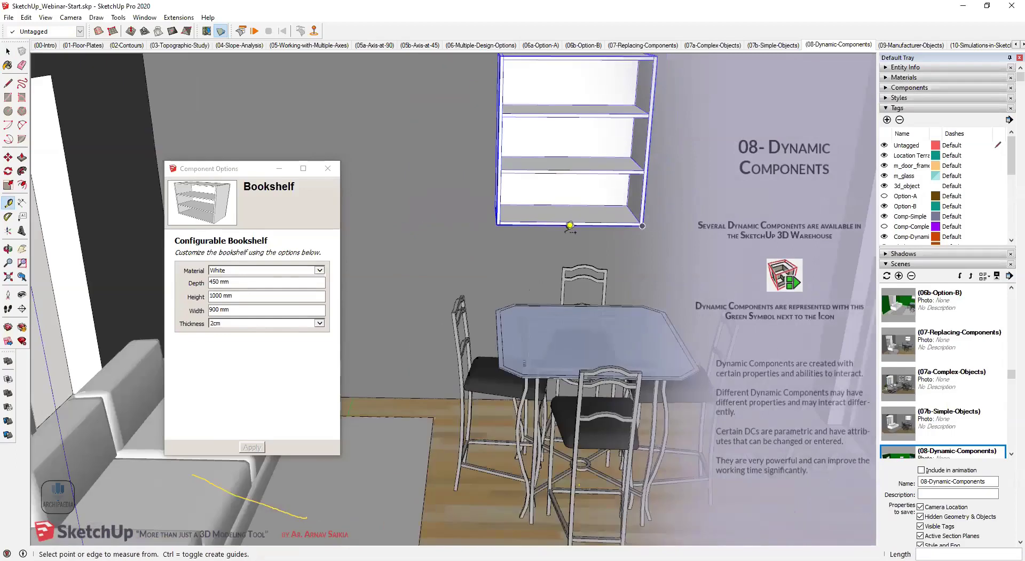
Measure the bookshelf's height along its front vertical edge, and close its component options.
{"action": "middle_click_drag", "start_coordinate": [572, 227], "coordinate": [564, 318], "text": "shift"}
{"action": "scroll", "coordinate": [641, 315], "scroll_direction": "up", "scroll_amount": 1}
{"action": "left_click", "coordinate": [631, 318]}
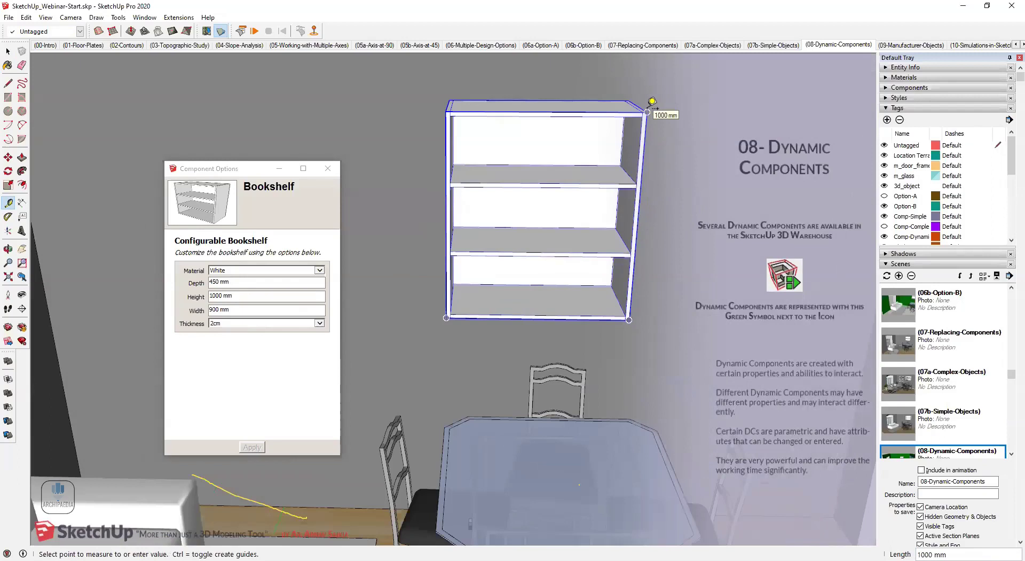
{"action": "scroll", "coordinate": [378, 337], "scroll_direction": "down", "scroll_amount": 4}
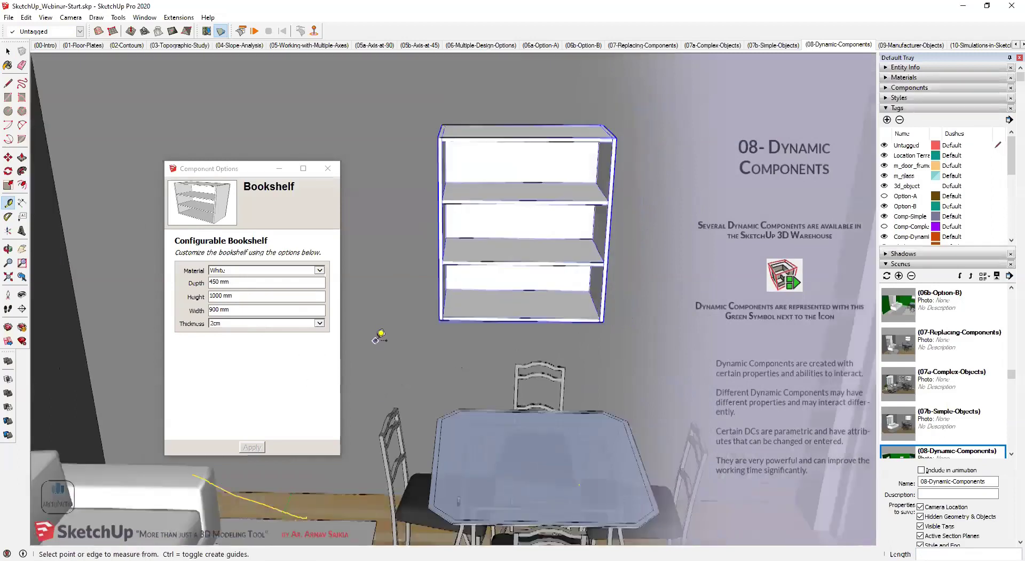
{"action": "key", "text": "space"}
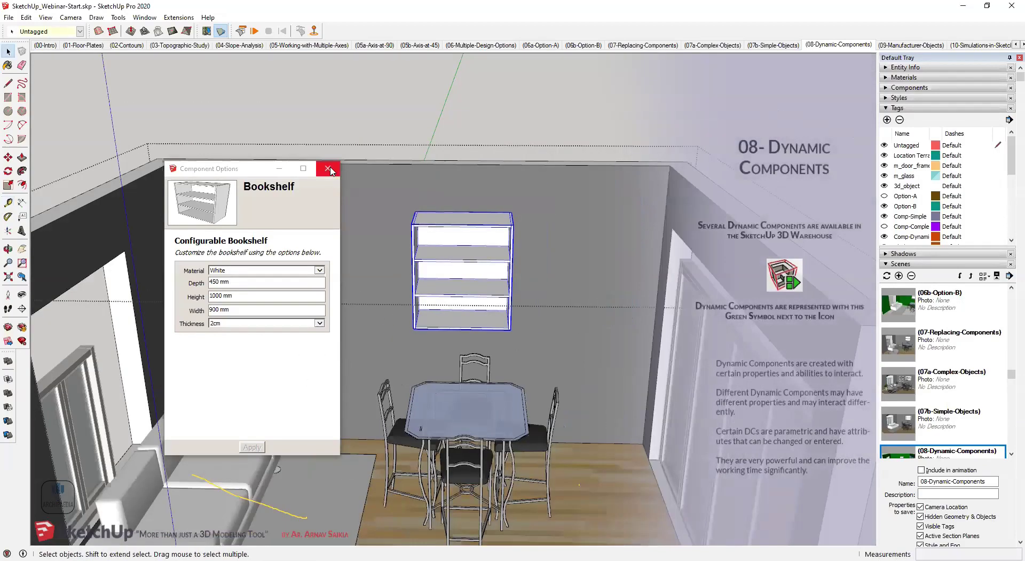
{"action": "left_click", "coordinate": [330, 170]}
Stretch the white couch lengthwise with Scale, by 1.44 toward the fence and by 1.21 toward the bookshelf wall.
{"action": "scroll", "coordinate": [489, 216], "scroll_direction": "up", "scroll_amount": 5}
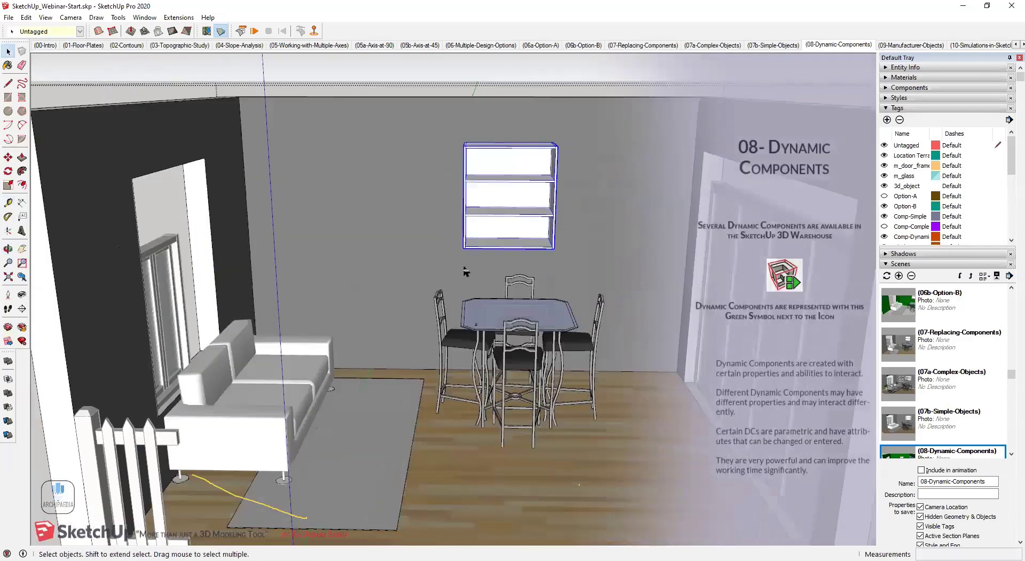
{"action": "middle_click_drag", "start_coordinate": [466, 271], "coordinate": [338, 297]}
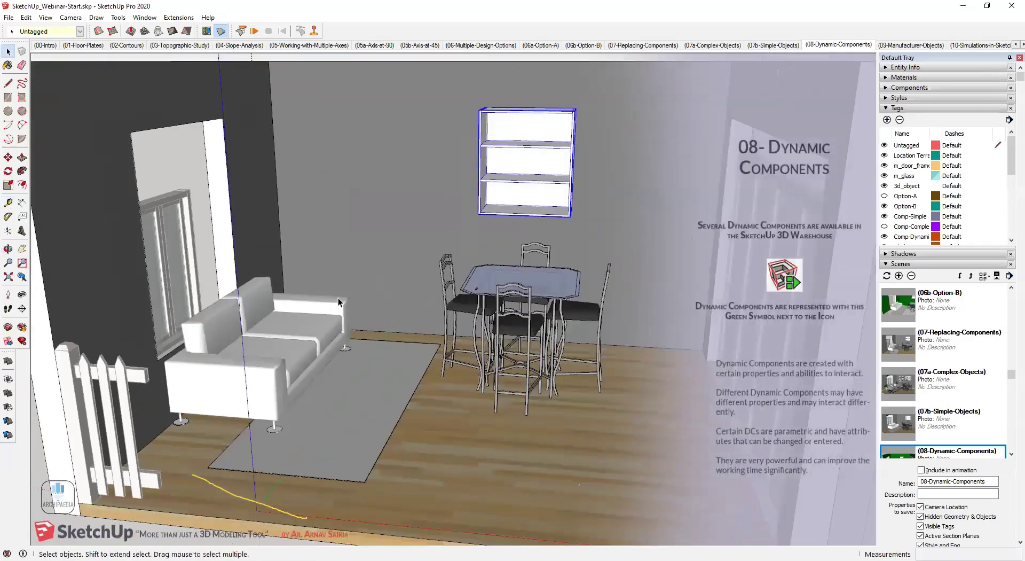
{"action": "left_click", "coordinate": [274, 322]}
{"action": "key", "text": "s"}
{"action": "left_click_drag", "start_coordinate": [219, 383], "coordinate": [167, 429]}
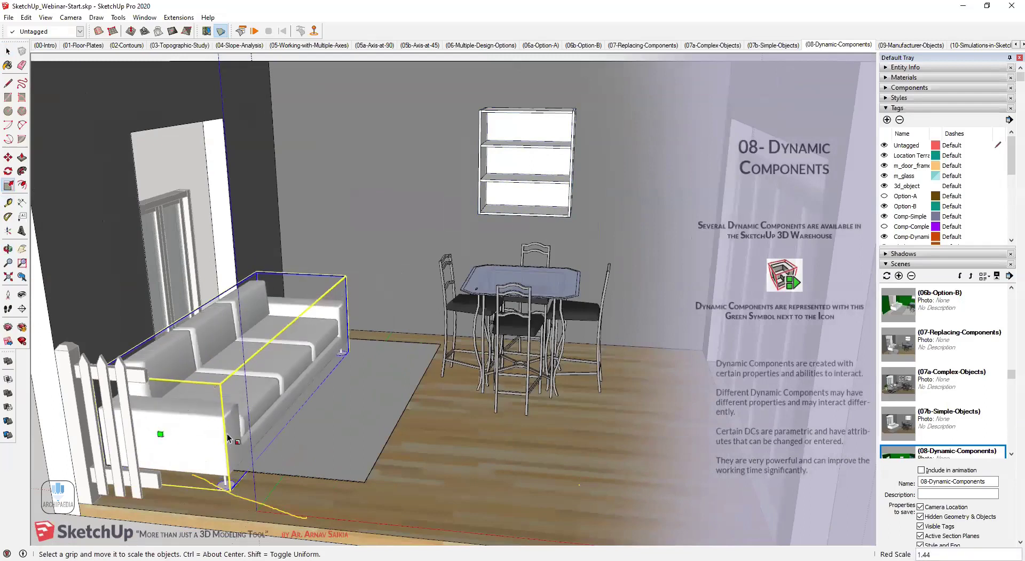
{"action": "middle_click_drag", "start_coordinate": [281, 416], "coordinate": [222, 411]}
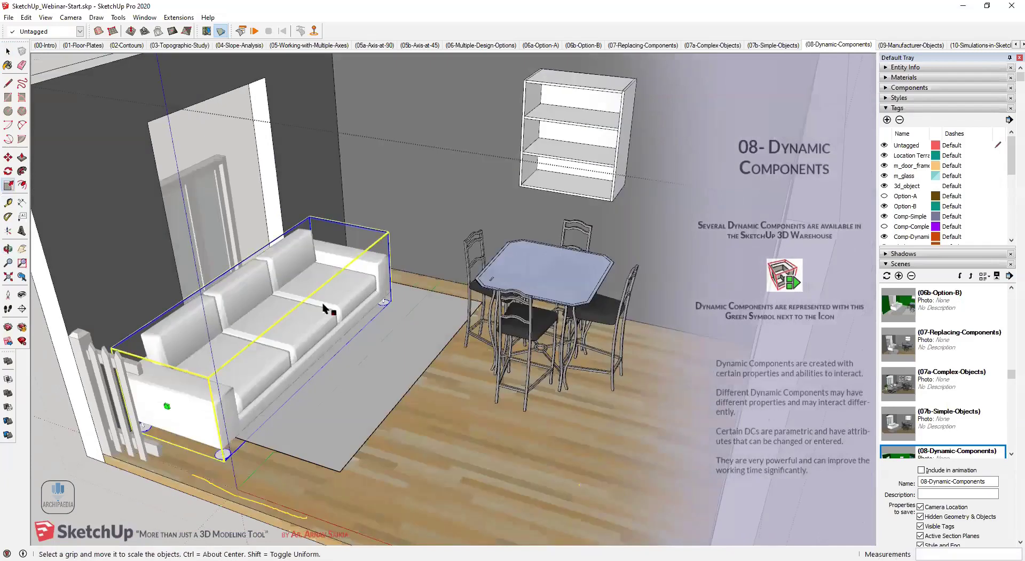
{"action": "left_click_drag", "start_coordinate": [342, 265], "coordinate": [376, 230]}
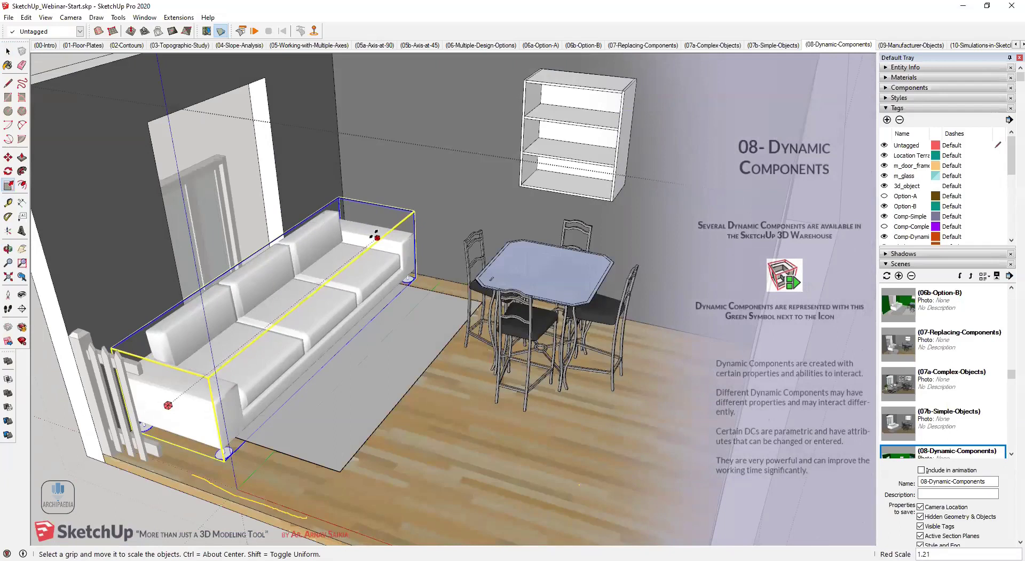
Stretch the short picket fence with Scale along the room's open front side until it reaches the opposite wall.
{"action": "key", "text": "space"}
{"action": "left_click", "coordinate": [68, 423]}
{"action": "left_click", "coordinate": [88, 390]}
{"action": "middle_click_drag", "start_coordinate": [112, 377], "coordinate": [191, 334]}
{"action": "key", "text": "s"}
{"action": "left_click_drag", "start_coordinate": [191, 334], "coordinate": [683, 373]}
{"action": "middle_click_drag", "start_coordinate": [684, 374], "coordinate": [407, 464]}
{"action": "key", "text": "space"}
{"action": "left_click", "coordinate": [395, 474]}
{"action": "middle_click_drag", "start_coordinate": [406, 344], "coordinate": [360, 411]}
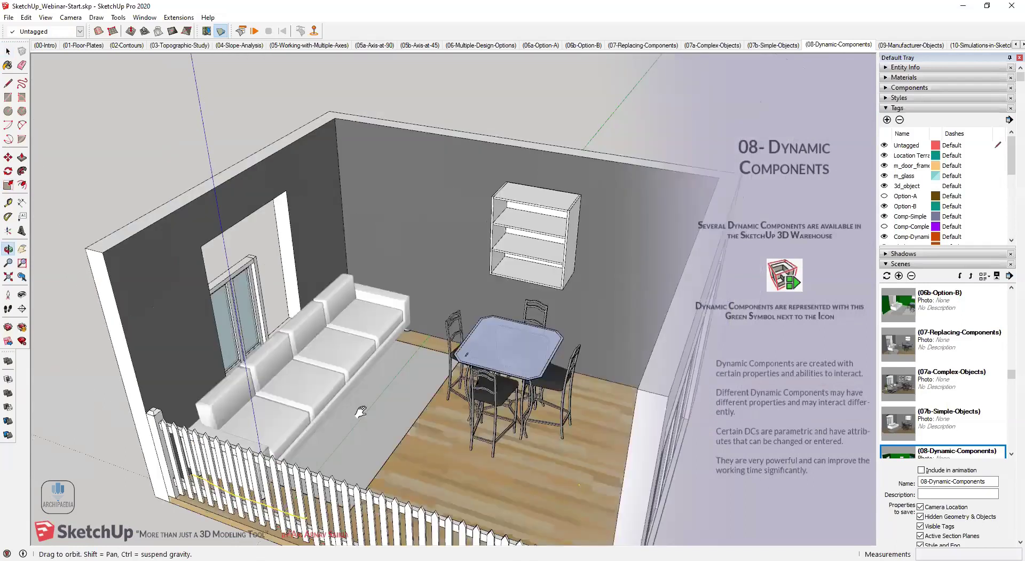
Scale the window behind the couch to fill its wall opening, by about 1.45 in height and about 1.72 in width.
{"action": "scroll", "coordinate": [241, 336], "scroll_direction": "up", "scroll_amount": 5}
{"action": "middle_click_drag", "start_coordinate": [256, 348], "coordinate": [267, 303]}
{"action": "left_click", "coordinate": [268, 303]}
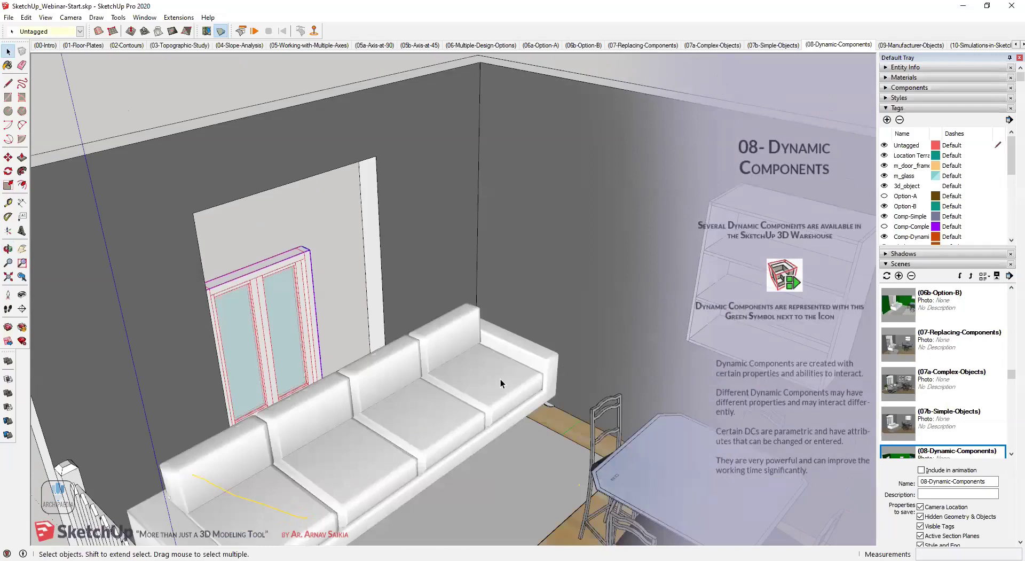
{"action": "key", "text": "s"}
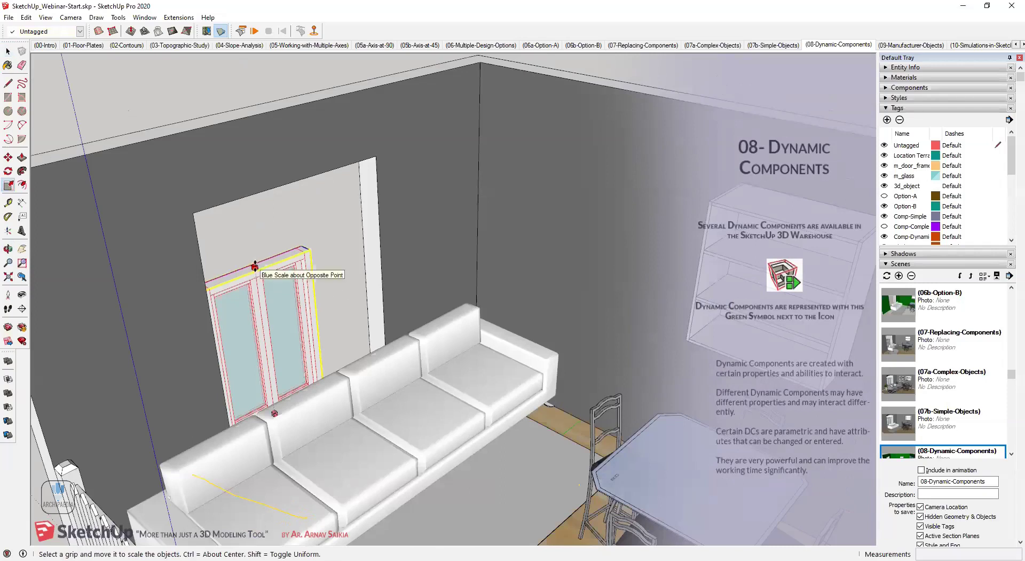
{"action": "left_click_drag", "start_coordinate": [255, 265], "coordinate": [192, 214]}
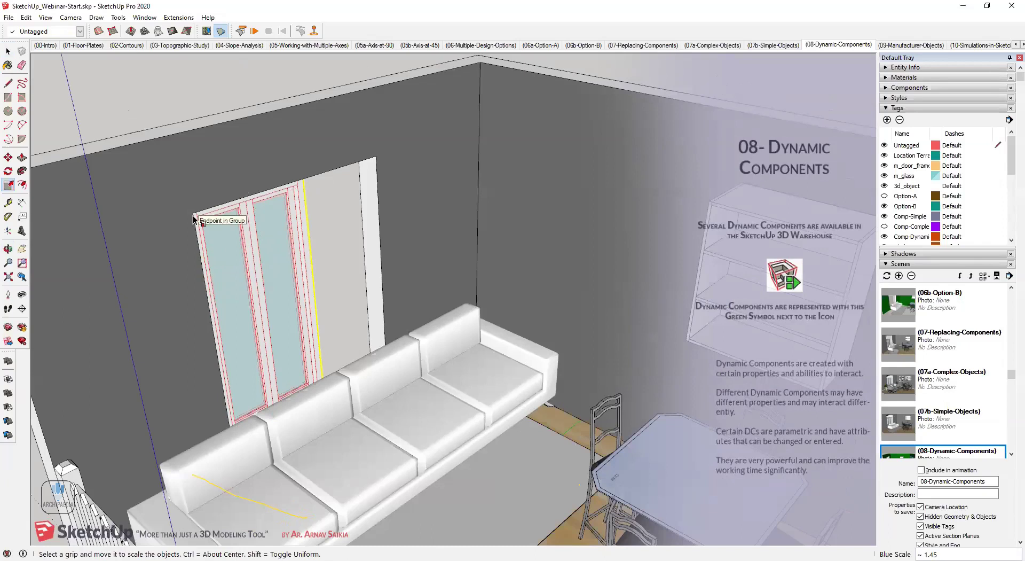
{"action": "middle_click_drag", "start_coordinate": [329, 287], "coordinate": [322, 293]}
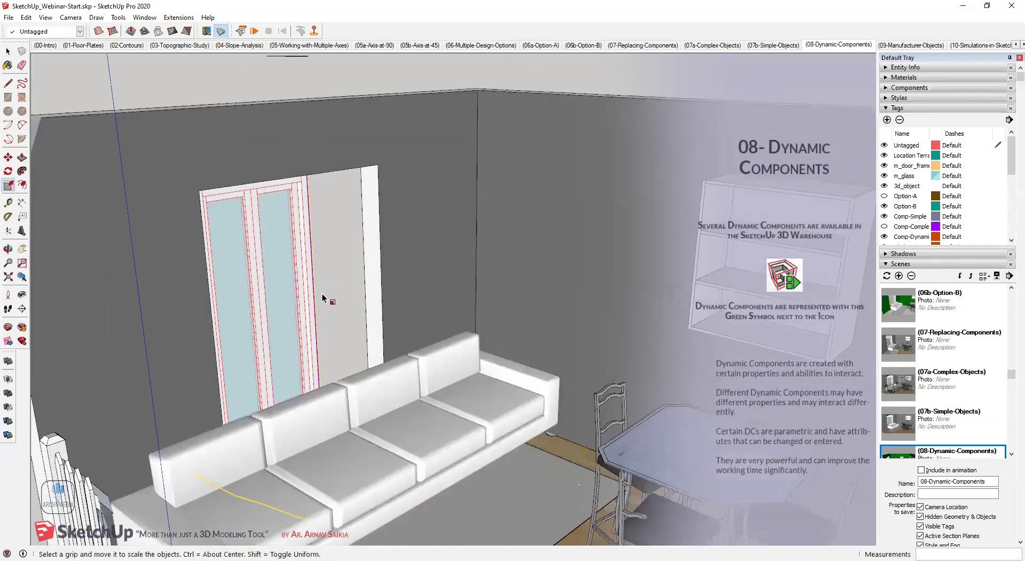
{"action": "left_click_drag", "start_coordinate": [309, 294], "coordinate": [378, 164]}
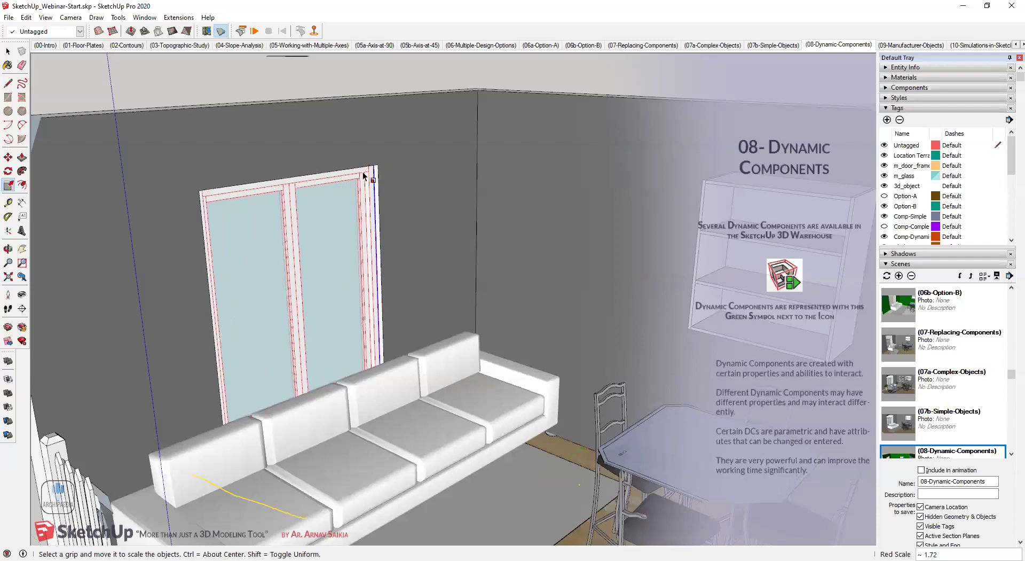
Examine the resized window from several angles and bring up the scale grips of the glass door in the opposite wall.
{"action": "key", "text": "o"}
{"action": "left_click_drag", "start_coordinate": [270, 256], "coordinate": [276, 317]}
{"action": "middle_click_drag", "start_coordinate": [214, 388], "coordinate": [234, 383]}
{"action": "mouse_move", "coordinate": [293, 200]}
{"action": "middle_mouse_down"}
{"action": "mouse_move", "coordinate": [310, 305]}
{"action": "mouse_move", "coordinate": [284, 292]}
{"action": "middle_mouse_up"}
{"action": "middle_click_drag", "start_coordinate": [262, 221], "coordinate": [247, 270]}
{"action": "scroll", "coordinate": [248, 270], "scroll_direction": "down", "scroll_amount": 3}
{"action": "middle_click_drag", "start_coordinate": [303, 320], "coordinate": [474, 284]}
{"action": "middle_click_drag", "start_coordinate": [350, 277], "coordinate": [496, 213]}
{"action": "key", "text": "space"}
{"action": "left_click", "coordinate": [496, 213]}
{"action": "key", "text": "s"}
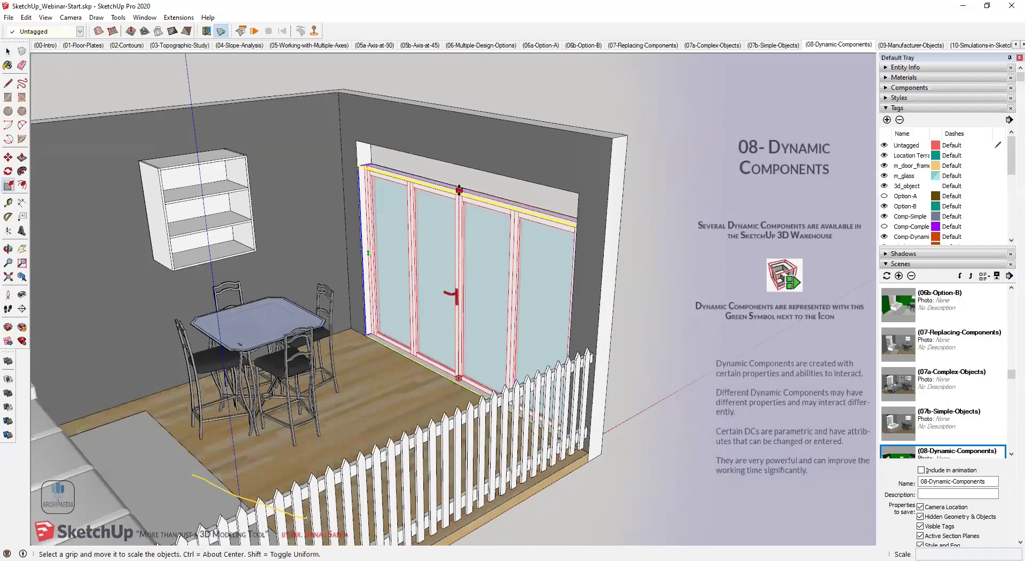
{"action": "key", "text": "space"}
{"action": "left_click", "coordinate": [614, 100]}
{"action": "middle_click_drag", "start_coordinate": [471, 264], "coordinate": [398, 397]}
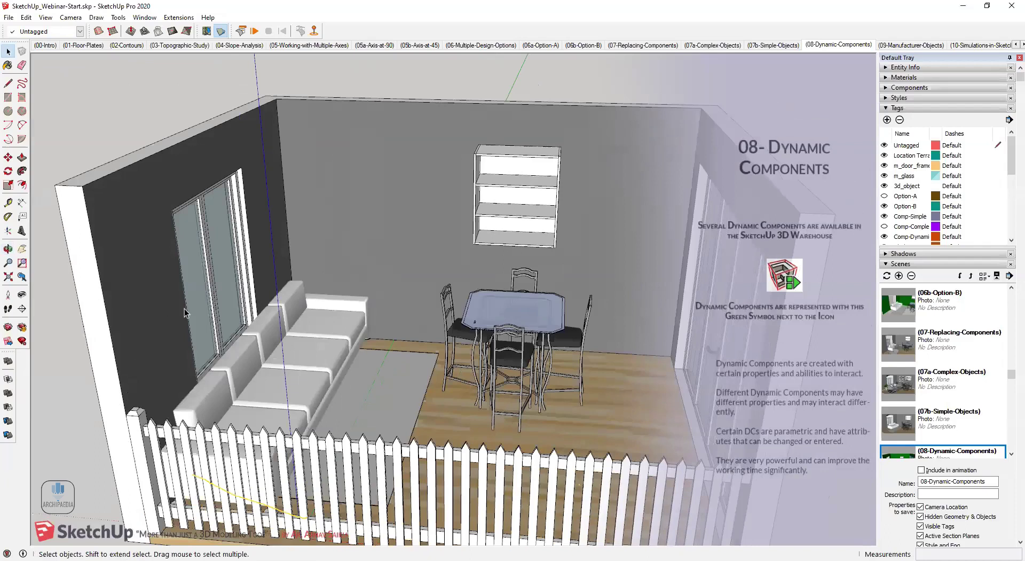
{"action": "left_click", "coordinate": [209, 280]}
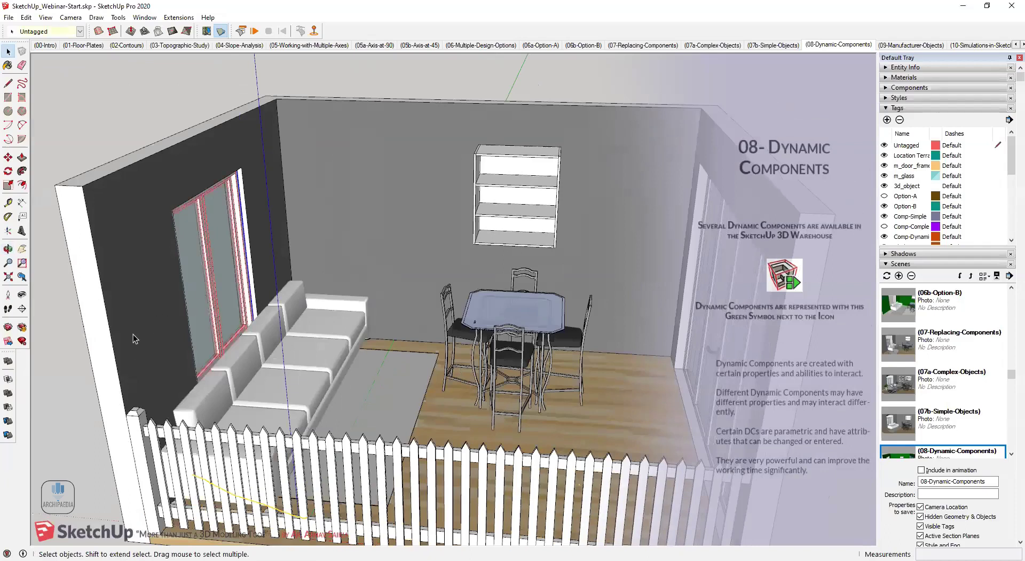
{"action": "left_click", "coordinate": [63, 372]}
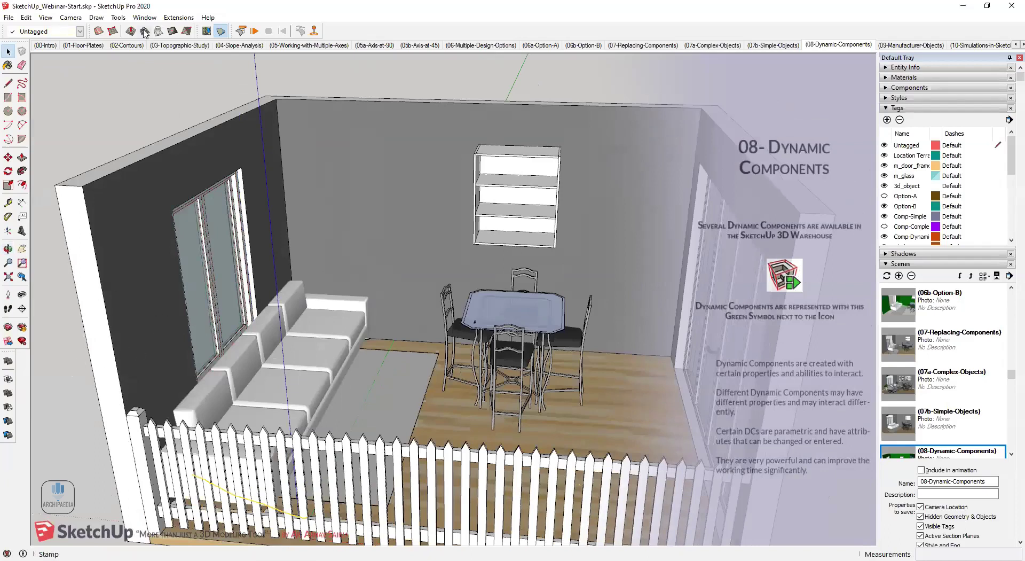
Operate the panels of the window behind the couch twice with the Interact tool.
{"action": "left_click", "coordinate": [117, 19]}
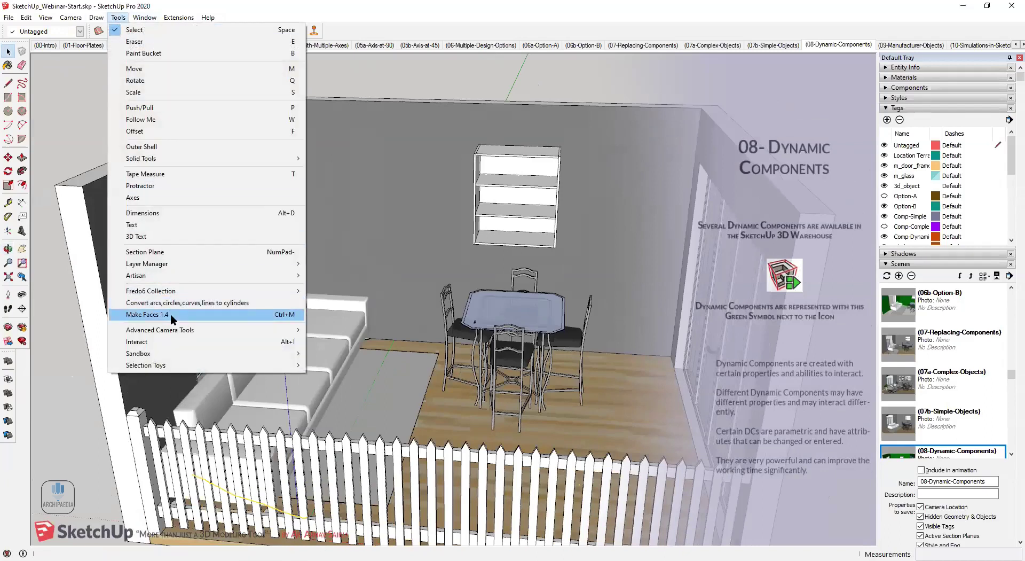
{"action": "left_click", "coordinate": [172, 343]}
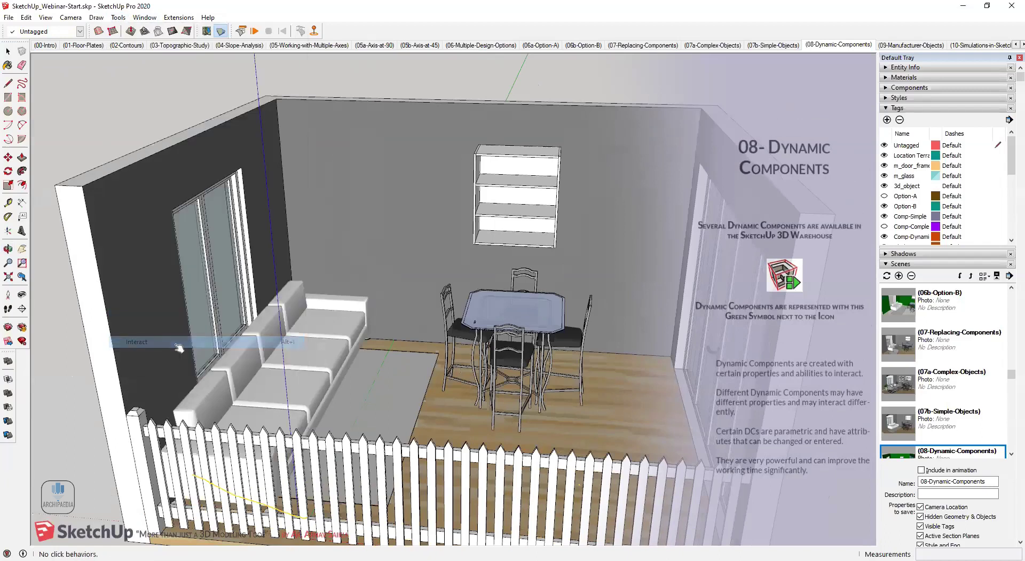
{"action": "left_click", "coordinate": [200, 306]}
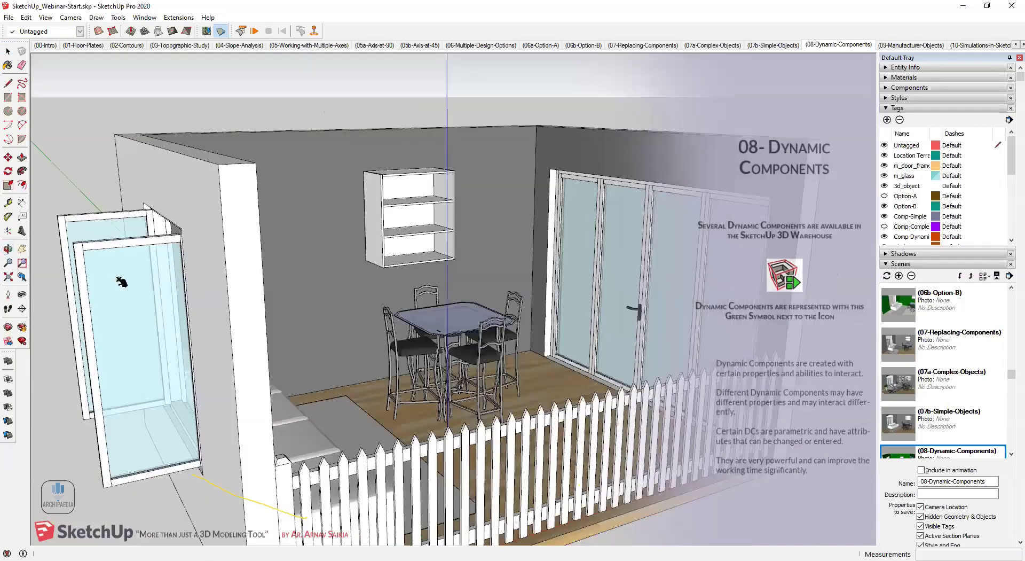
{"action": "left_click", "coordinate": [120, 281]}
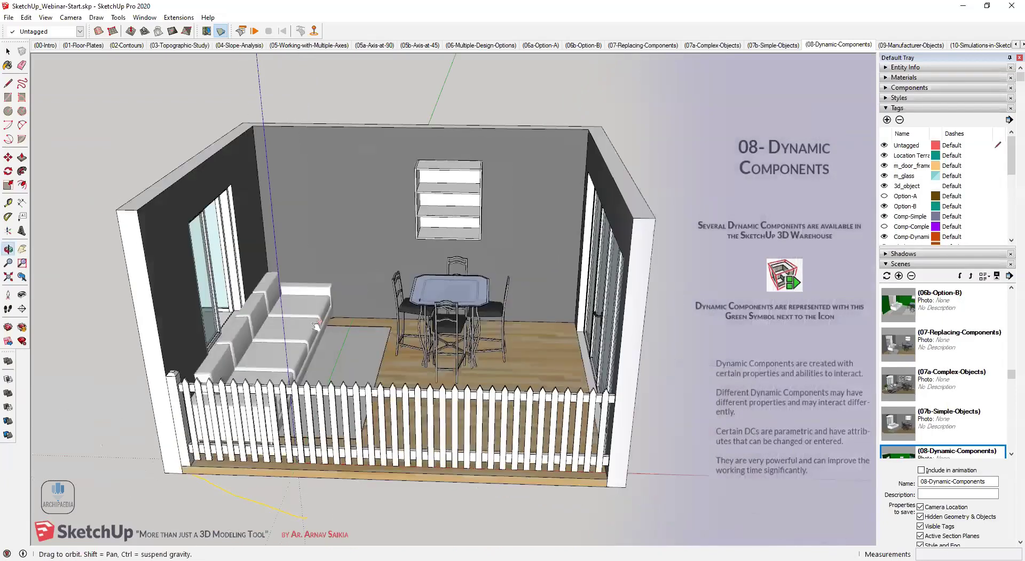
Fold open the glass door in the opposite wall with the Interact tool.
{"action": "middle_click_drag", "start_coordinate": [465, 216], "coordinate": [550, 245]}
{"action": "scroll", "coordinate": [507, 218], "scroll_direction": "up", "scroll_amount": 3}
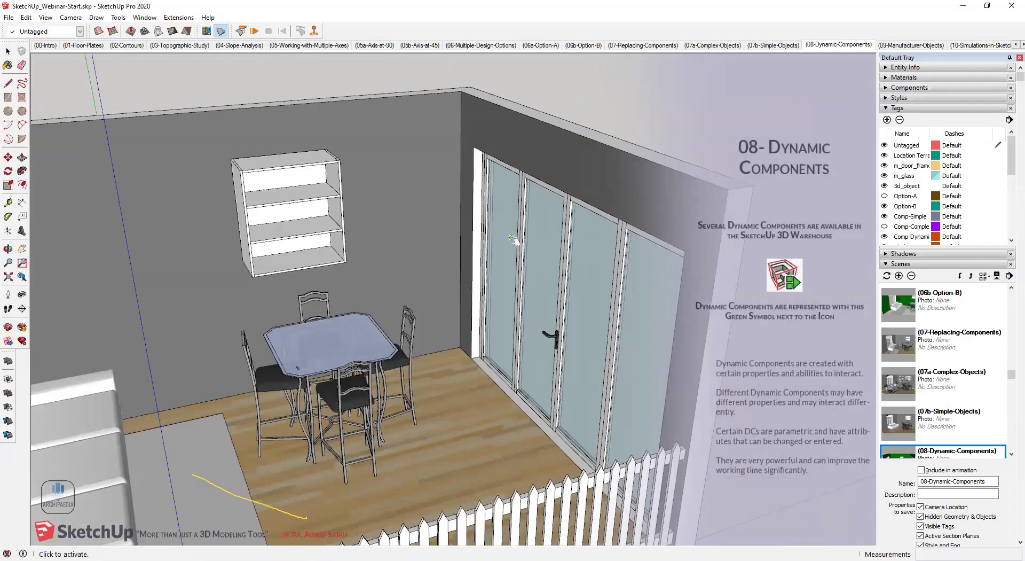
{"action": "left_click", "coordinate": [547, 278]}
{"action": "middle_click_drag", "start_coordinate": [552, 283], "coordinate": [584, 250]}
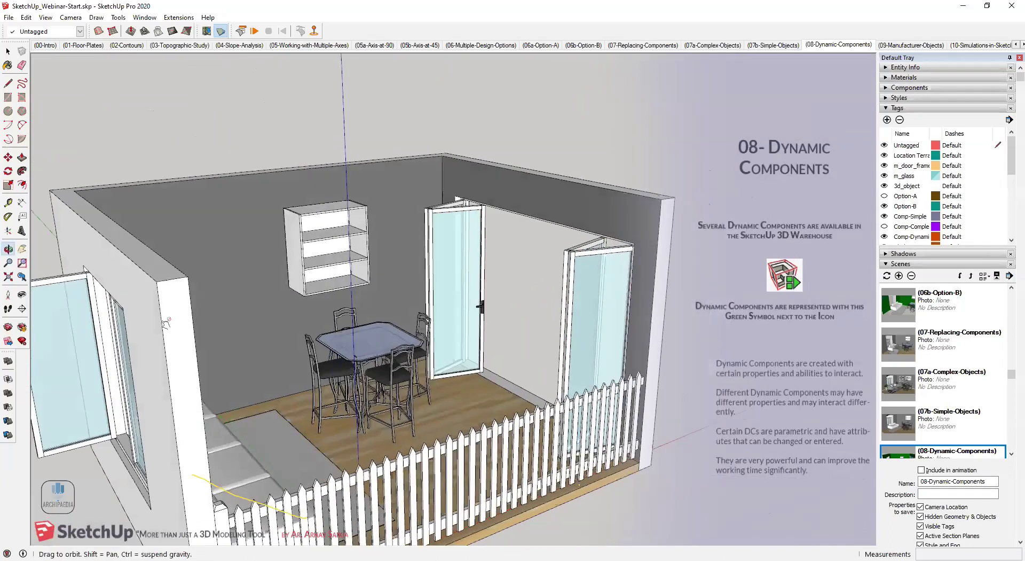
Swing the window's panels outward with Interact and return to the Select tool.
{"action": "left_click", "coordinate": [124, 346]}
{"action": "scroll", "coordinate": [495, 306], "scroll_direction": "down", "scroll_amount": 5}
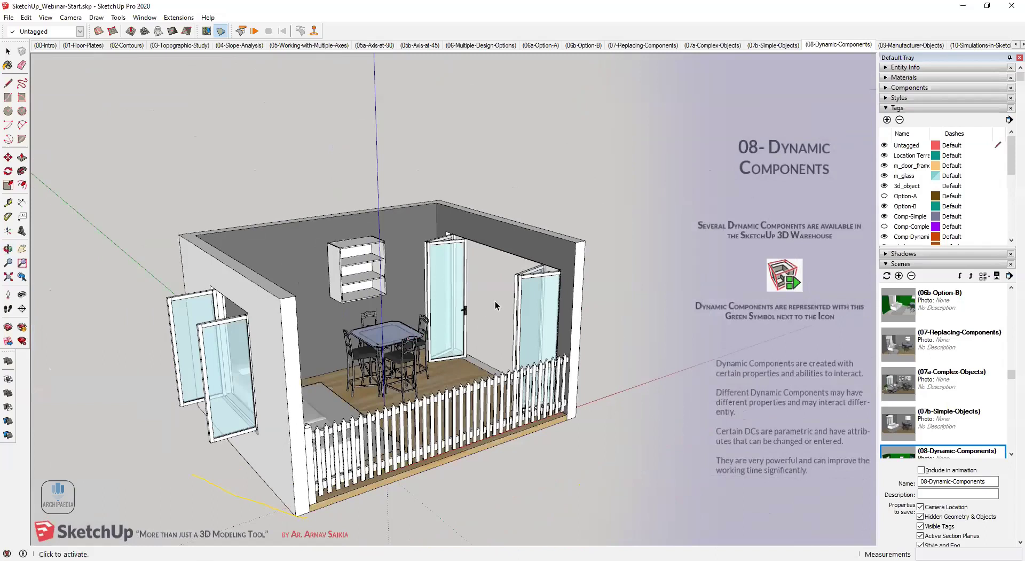
{"action": "key", "text": "space"}
{"action": "middle_click_drag", "start_coordinate": [495, 302], "coordinate": [342, 348]}
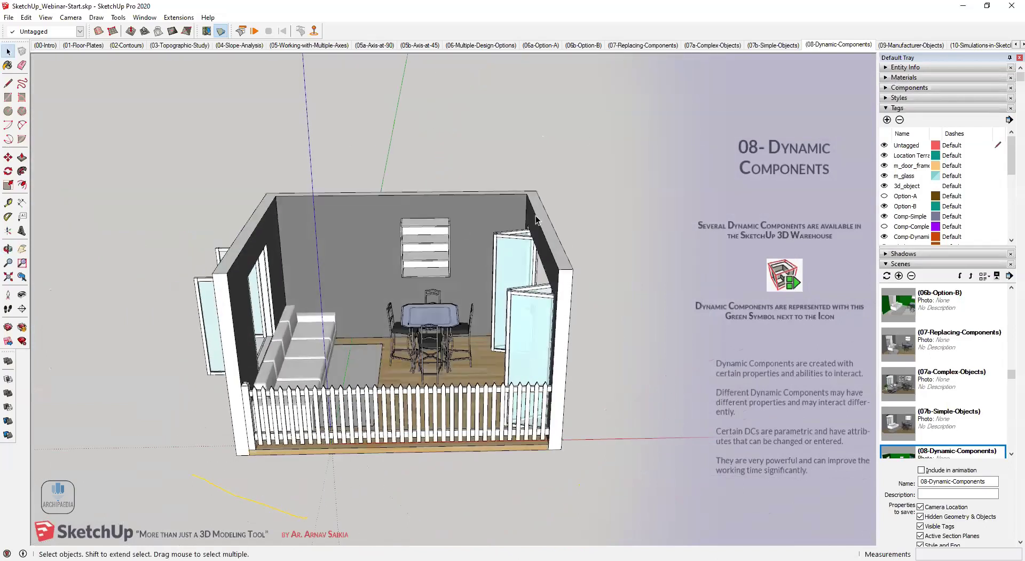
Switch to the 09-Manufacturer-Objects scene and bring up the component browser in place of the tag and scene lists.
{"action": "left_click", "coordinate": [895, 46]}
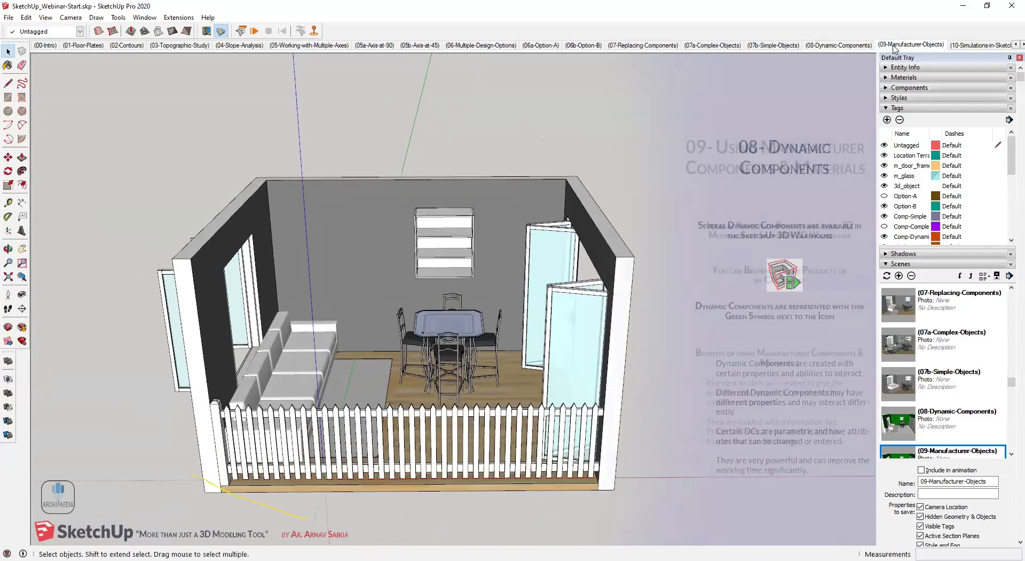
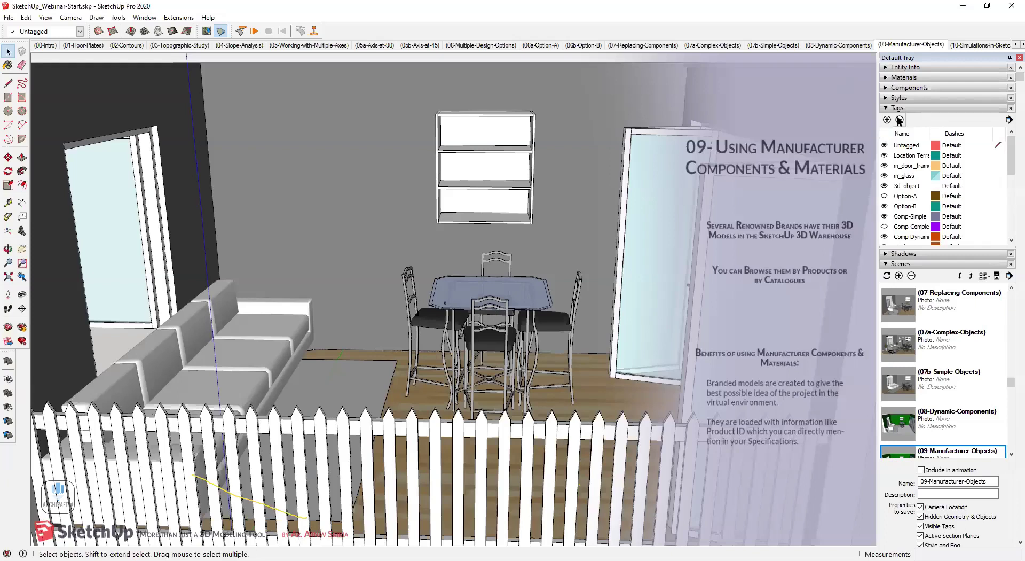
{"action": "left_click", "coordinate": [891, 109]}
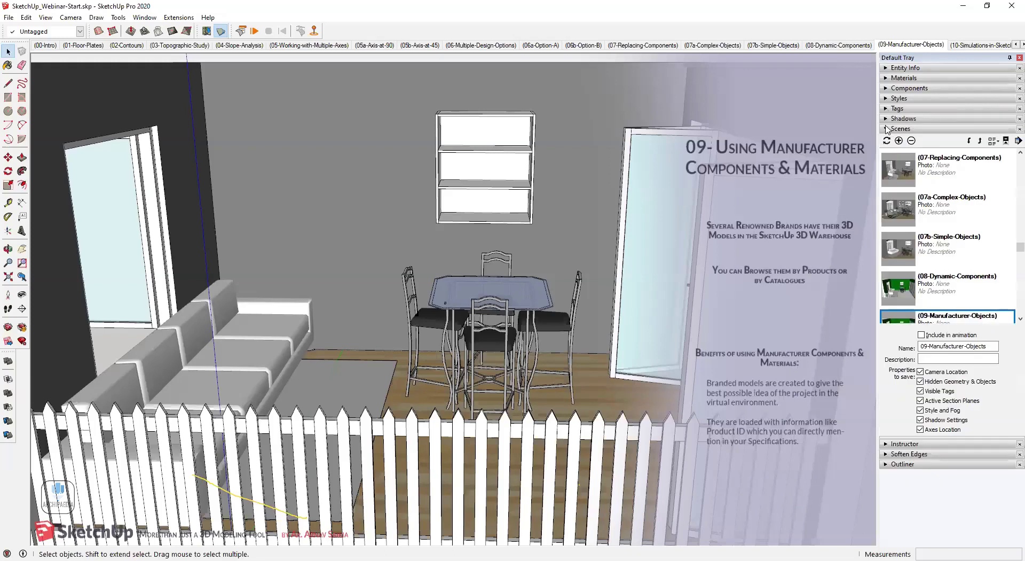
{"action": "left_click", "coordinate": [889, 129]}
{"action": "left_click", "coordinate": [889, 88]}
Search the 3D Warehouse for Kohler and open the Kohler Kitchen Bath Products collection.
{"action": "left_click", "coordinate": [951, 154]}
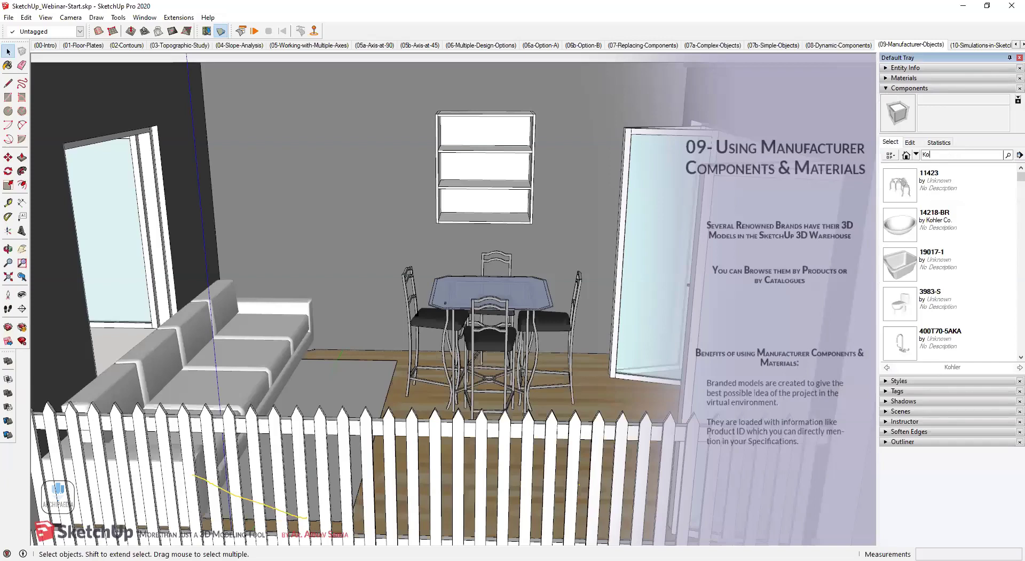
{"action": "key", "text": "Return"}
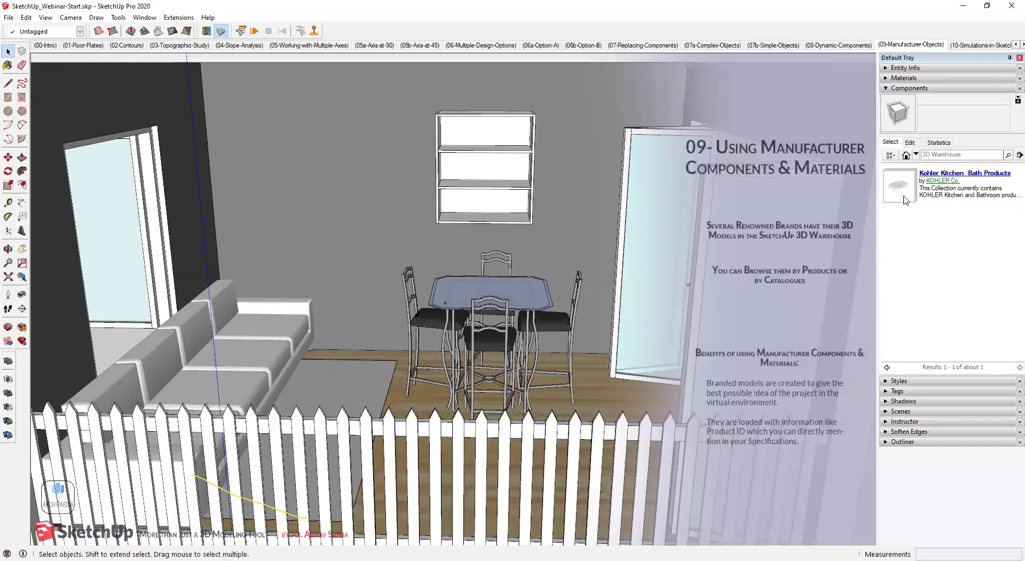
{"action": "left_click", "coordinate": [904, 197]}
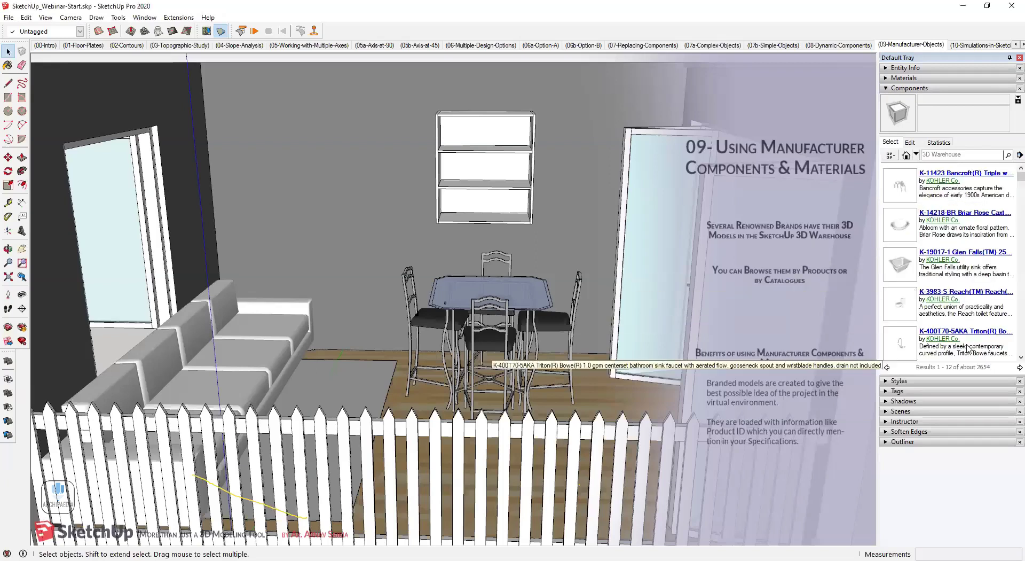
Place the K-8204 Cairn kitchen sink from the Kohler collection on the floor beside the couch.
{"action": "scroll", "coordinate": [948, 291], "scroll_direction": "down", "scroll_amount": 3}
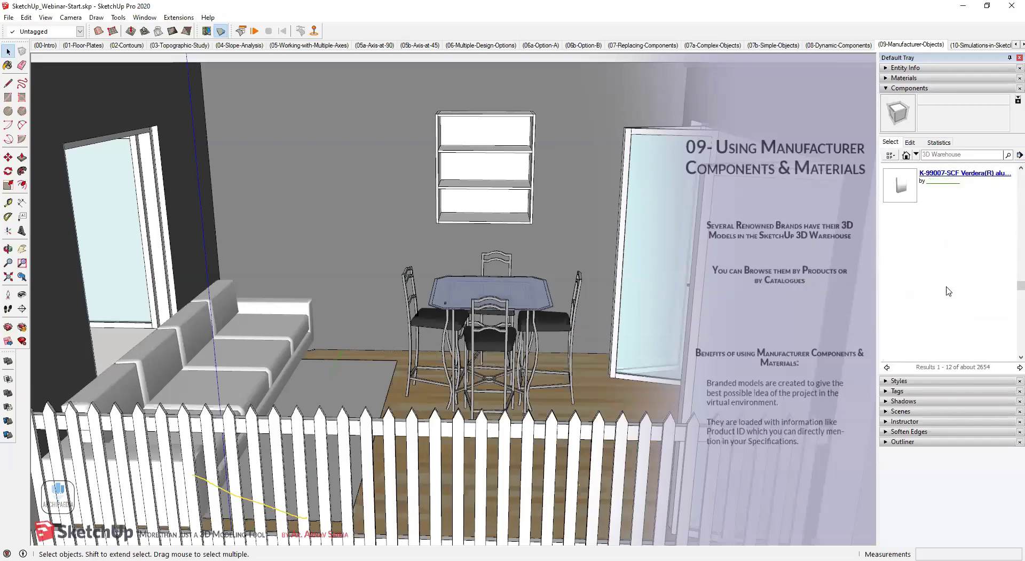
{"action": "scroll", "coordinate": [947, 291], "scroll_direction": "down", "scroll_amount": 1}
{"action": "left_click", "coordinate": [903, 221]}
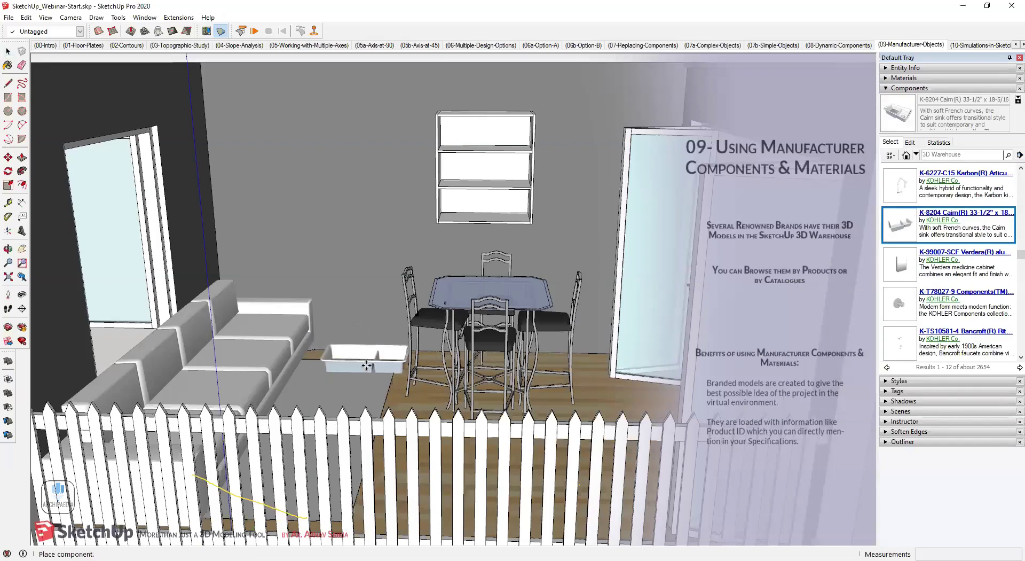
{"action": "left_click", "coordinate": [355, 365]}
{"action": "key", "text": "space"}
Examine the placed sink's entity information, reading its full definition name through to the end.
{"action": "left_click", "coordinate": [887, 88]}
{"action": "left_click", "coordinate": [886, 68]}
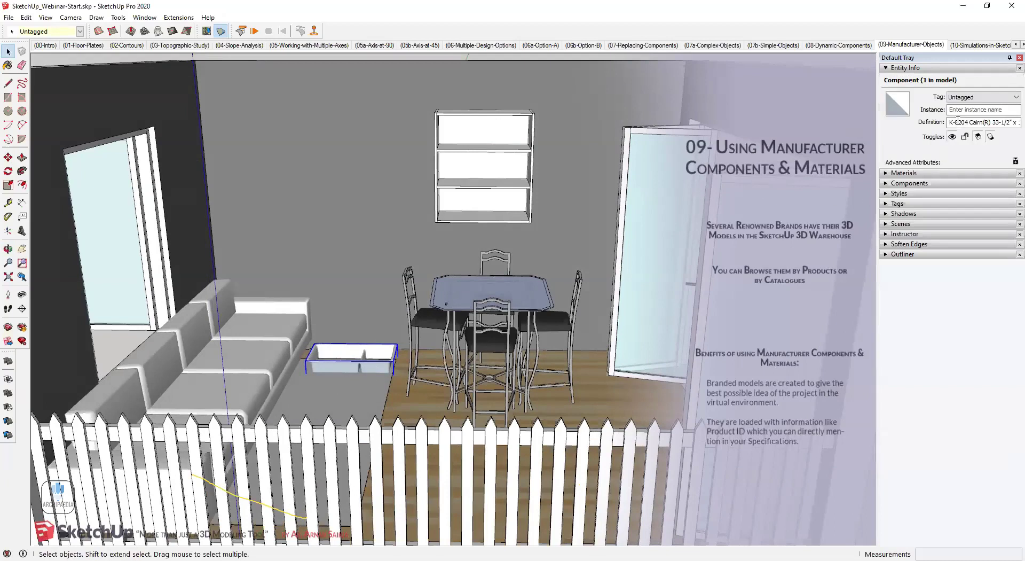
{"action": "left_click_drag", "start_coordinate": [949, 122], "coordinate": [1017, 122]}
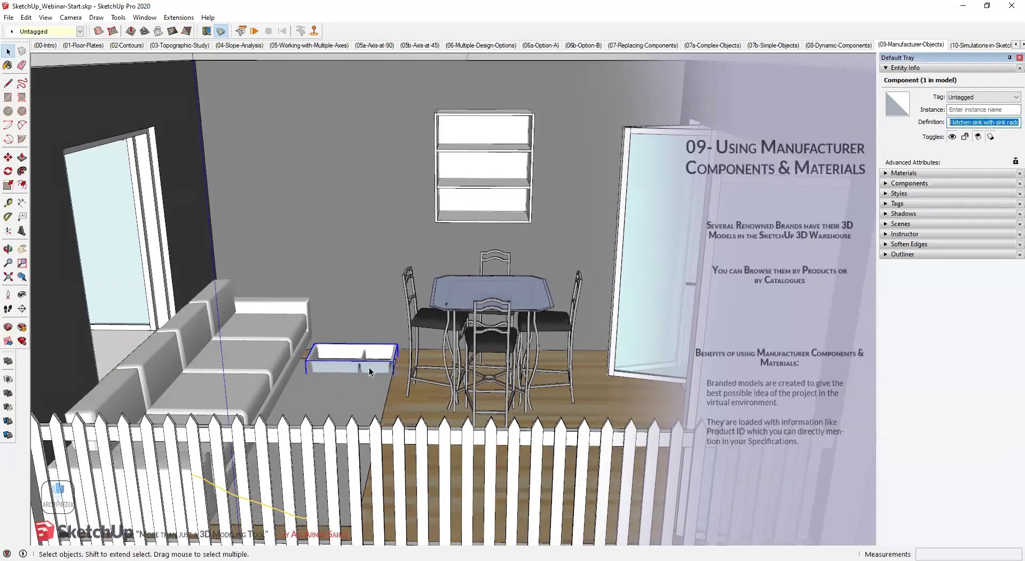
{"action": "left_click", "coordinate": [113, 339]}
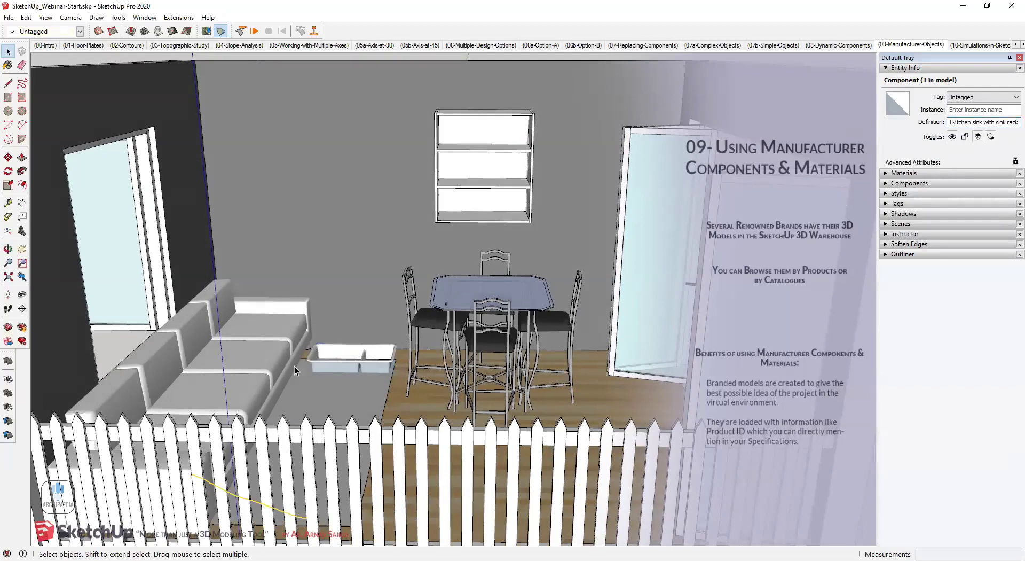
{"action": "left_click", "coordinate": [345, 366]}
Paint the room's back wall face with 3176 AP Mid Buff from the Asian Paints - Bright collection.
{"action": "left_click", "coordinate": [564, 156]}
{"action": "double_click", "coordinate": [563, 155]}
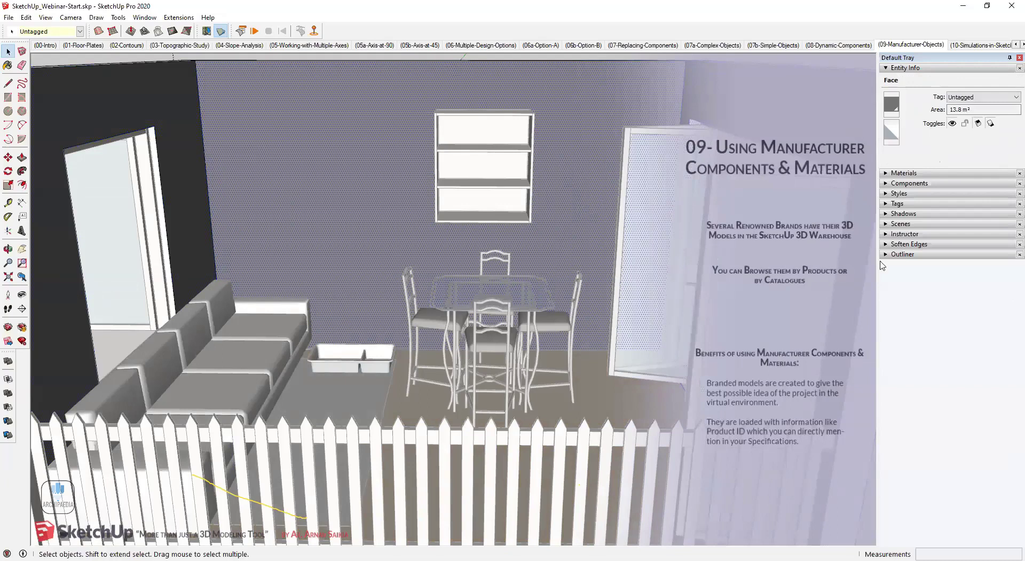
{"action": "left_click", "coordinate": [891, 70]}
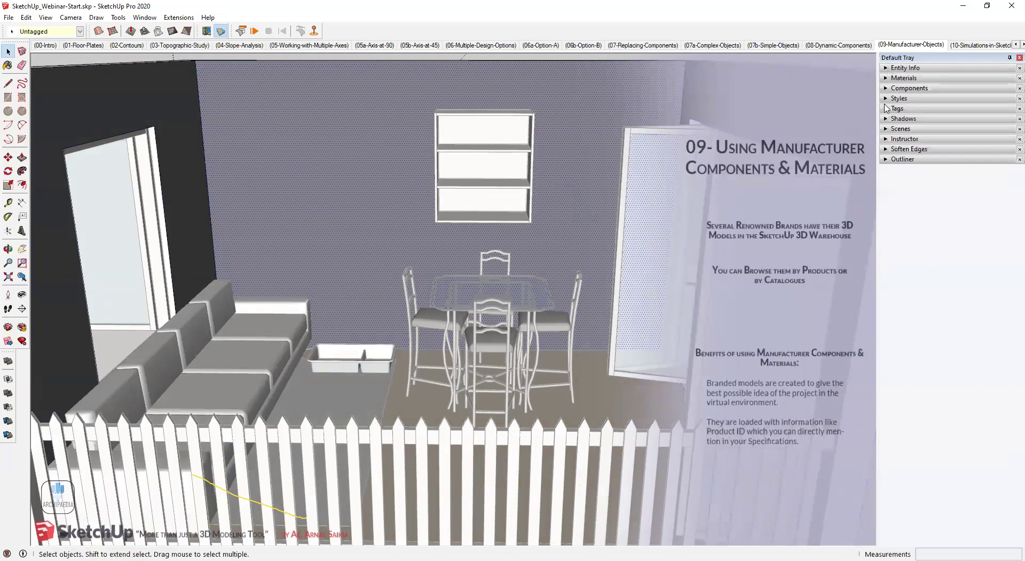
{"action": "left_click", "coordinate": [888, 78]}
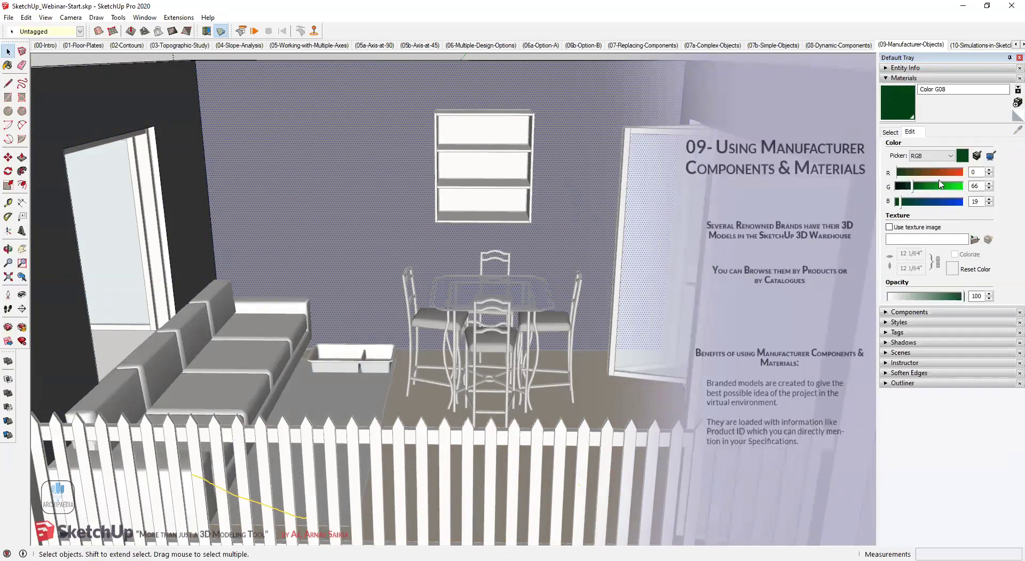
{"action": "left_click", "coordinate": [890, 132]}
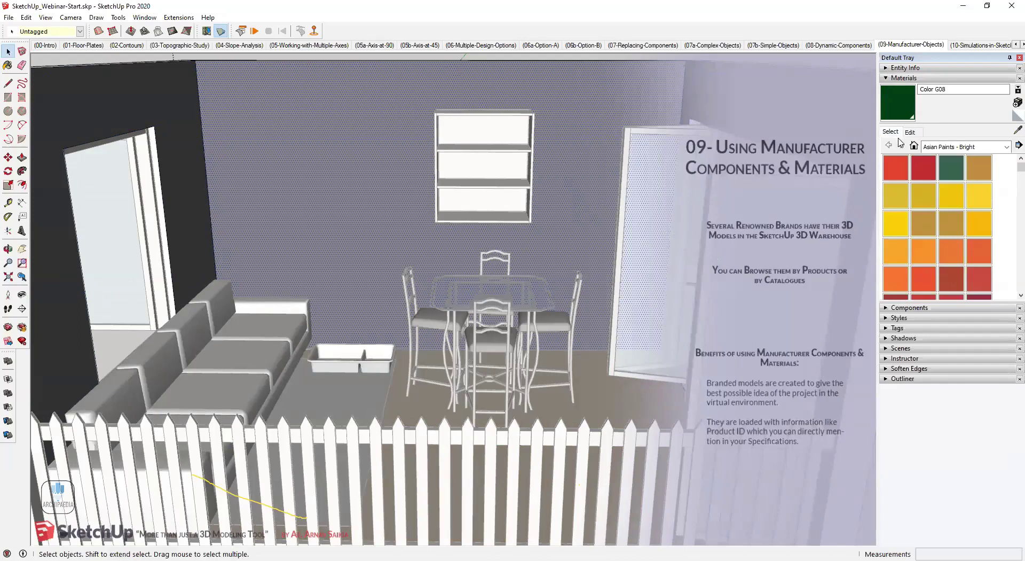
{"action": "left_click", "coordinate": [979, 148]}
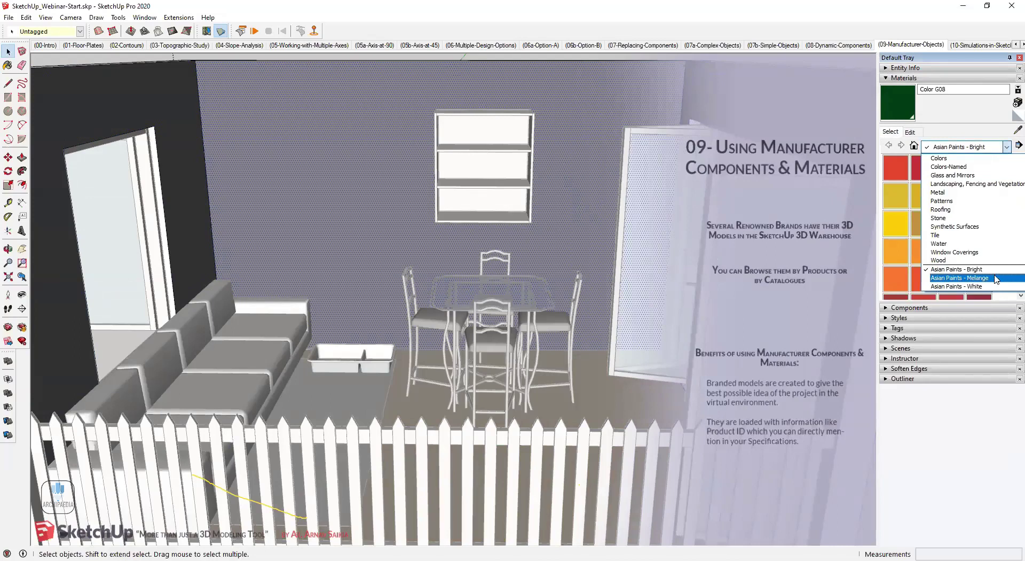
{"action": "left_click", "coordinate": [961, 269]}
{"action": "left_click", "coordinate": [982, 173]}
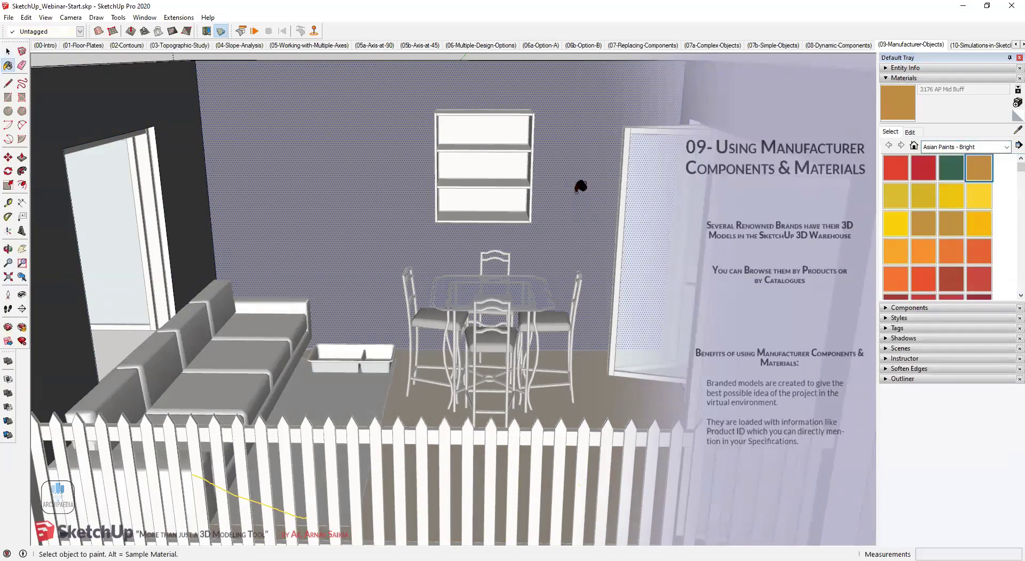
{"action": "left_click", "coordinate": [578, 182]}
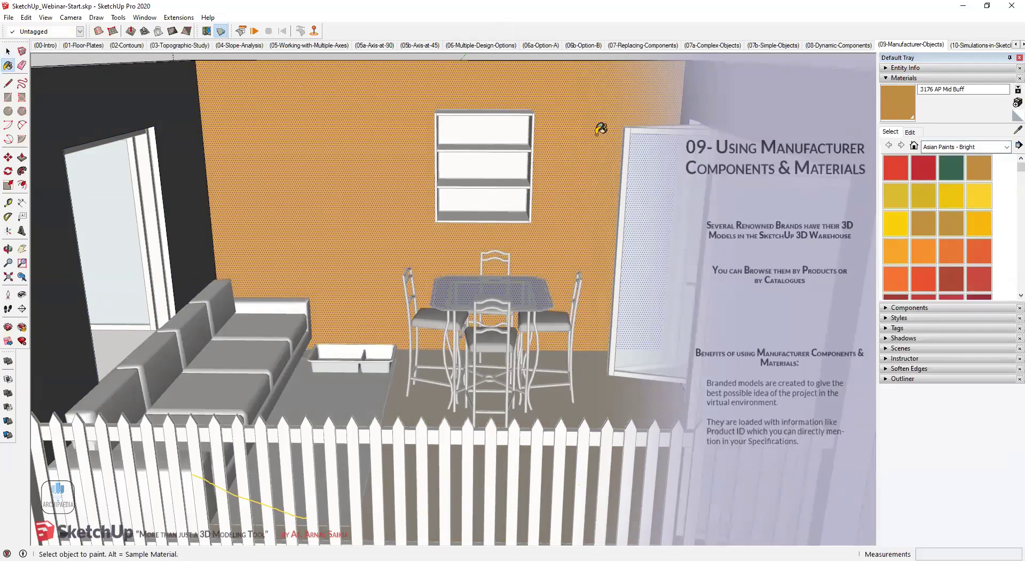
Pick X115 AP Sahara Sunset as the current paint colour and return to the Select tool.
{"action": "left_click", "coordinate": [924, 277]}
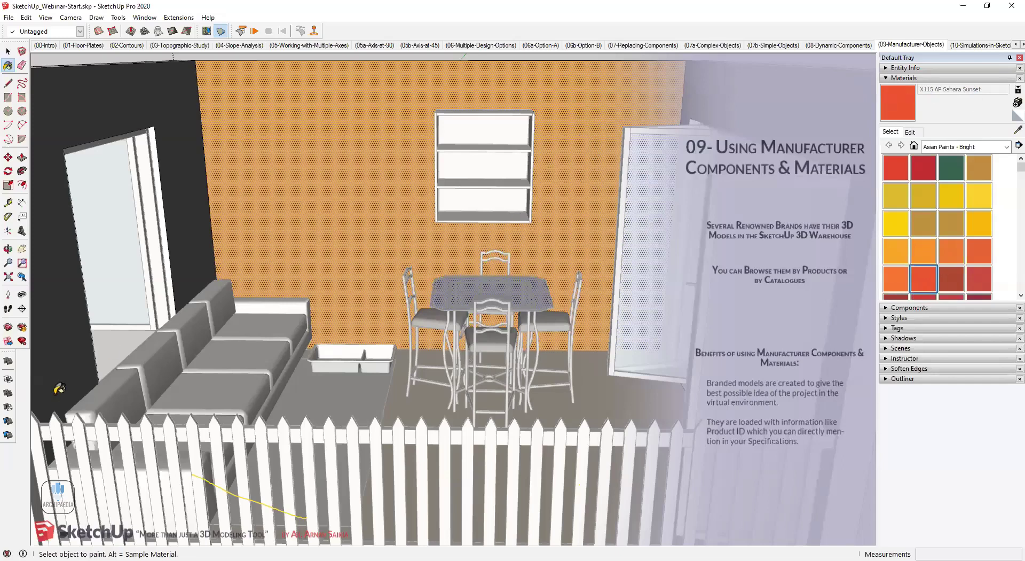
{"action": "key", "text": "space"}
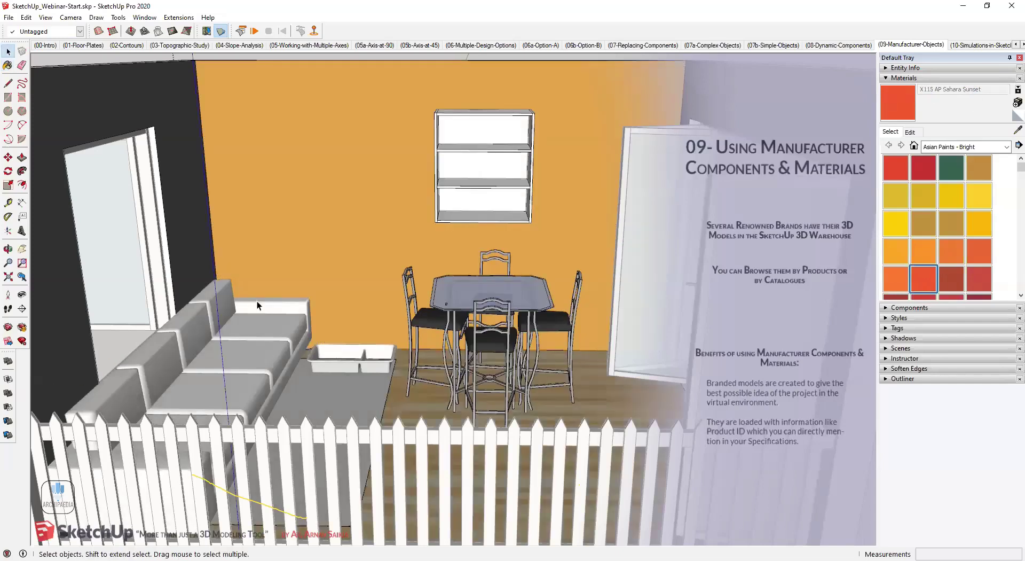
{"action": "scroll", "coordinate": [404, 286], "scroll_direction": "down", "scroll_amount": 3}
{"action": "scroll", "coordinate": [419, 283], "scroll_direction": "up", "scroll_amount": 2}
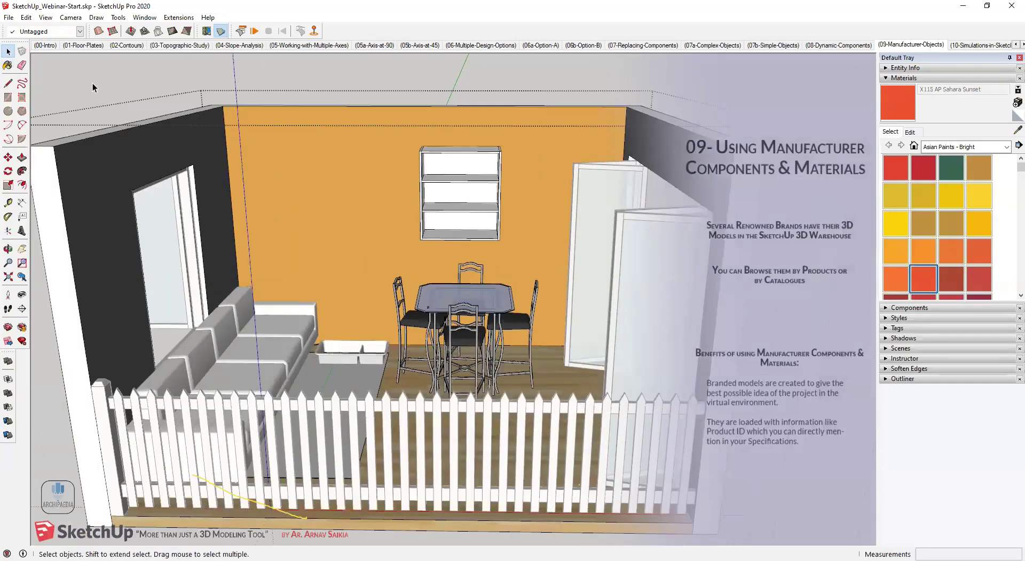
Switch to the 10-Simulations-in-SketchUp scene and float the ClothWorks tools over the model.
{"action": "left_click", "coordinate": [974, 45]}
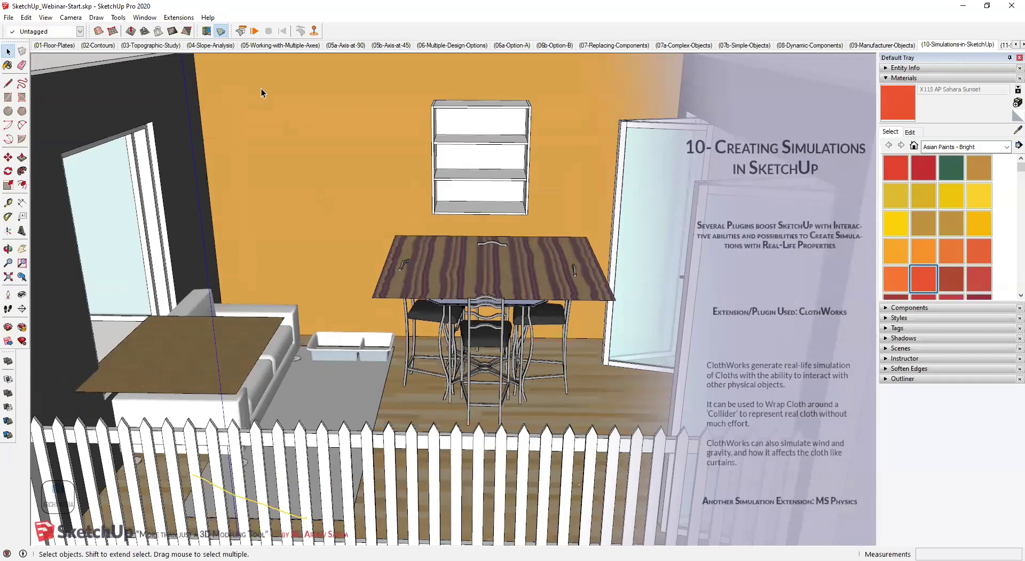
{"action": "left_click_drag", "start_coordinate": [235, 35], "coordinate": [211, 104]}
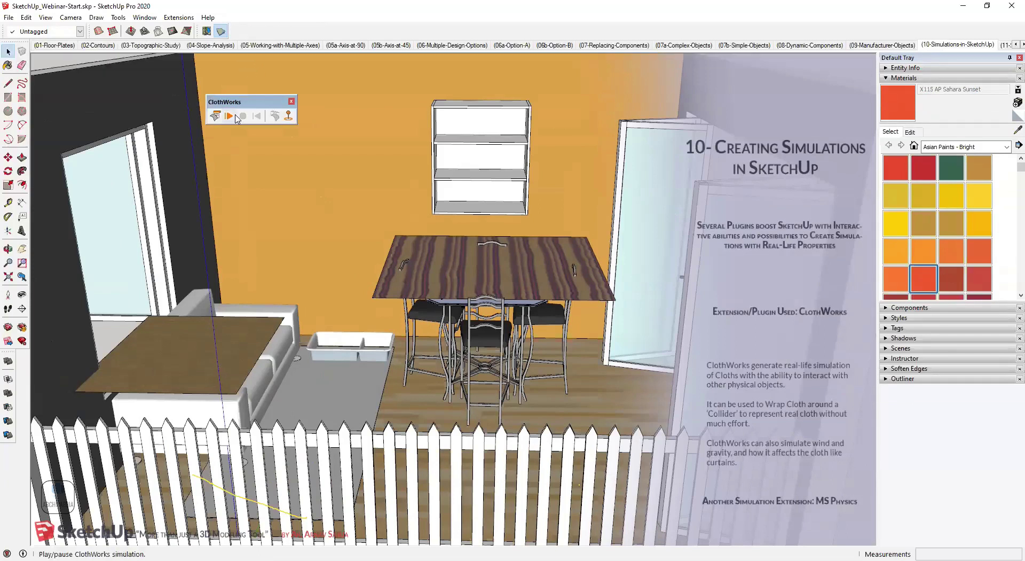
Make the striped sheet above the table and the brown sheet above the couch ClothWorks cloths.
{"action": "left_click", "coordinate": [428, 274]}
{"action": "left_click", "coordinate": [227, 365], "text": "shift"}
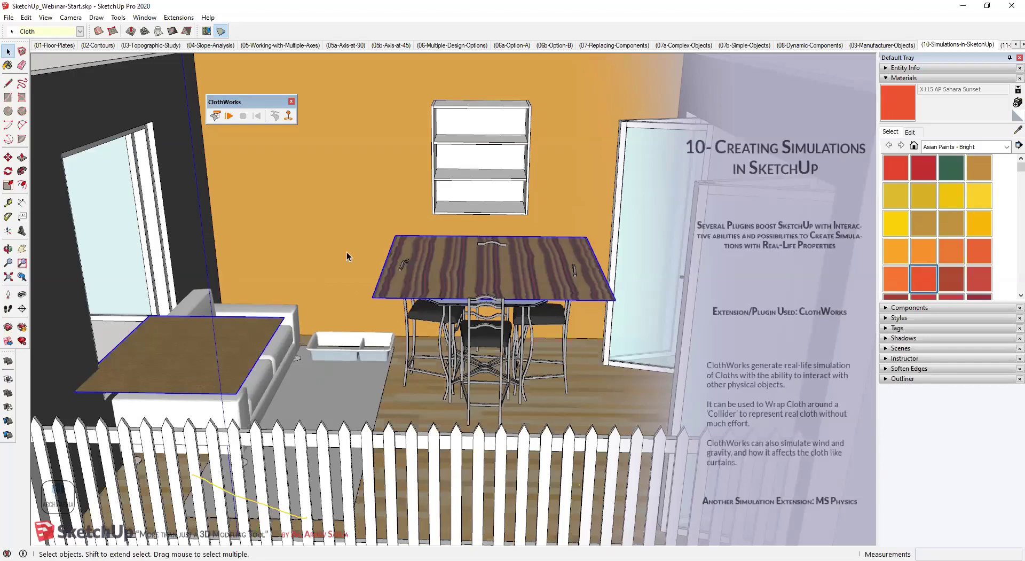
{"action": "right_click", "coordinate": [430, 274]}
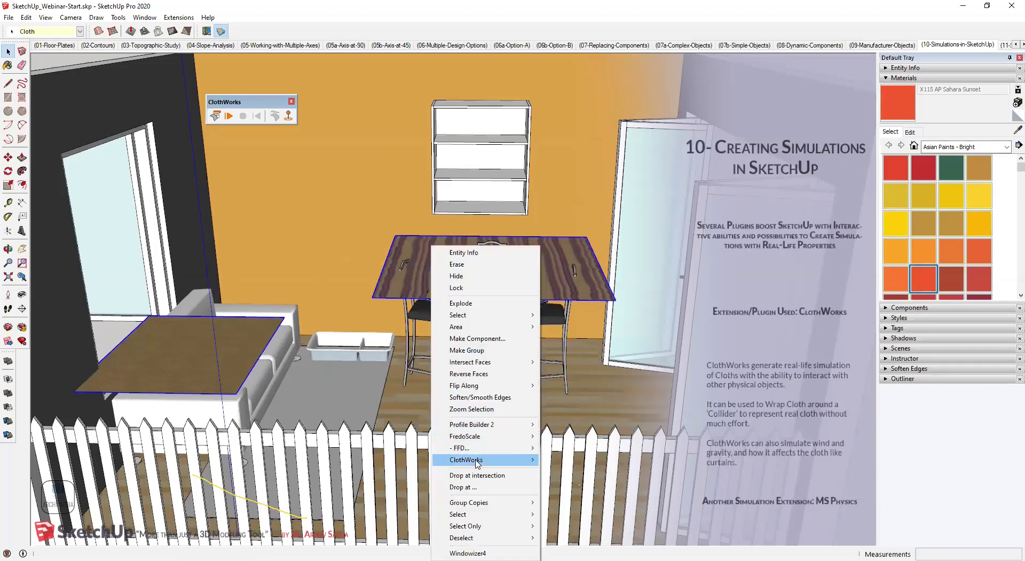
{"action": "mouse_move", "coordinate": [481, 459]}
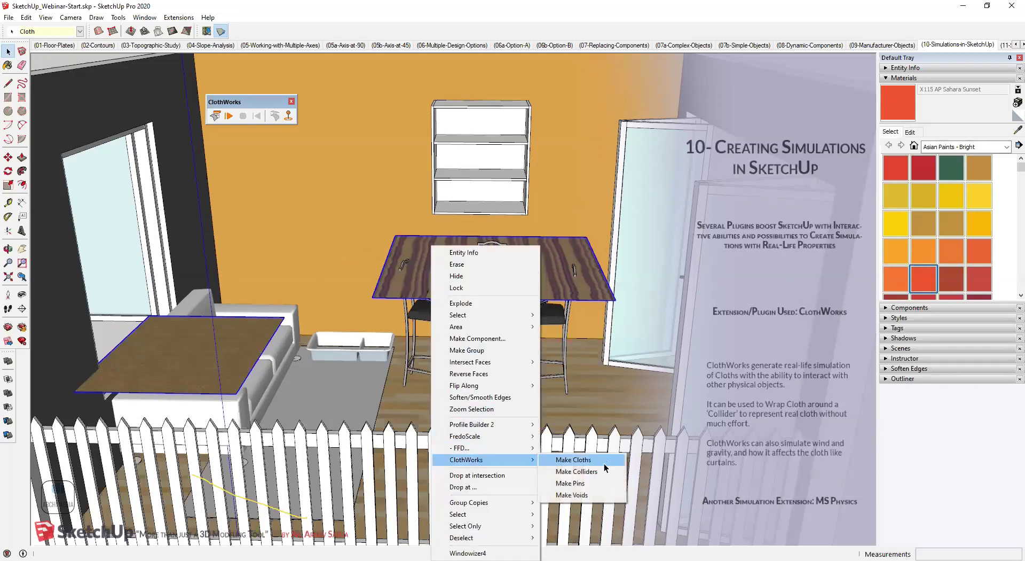
{"action": "left_click", "coordinate": [604, 460]}
{"action": "left_click", "coordinate": [452, 307]}
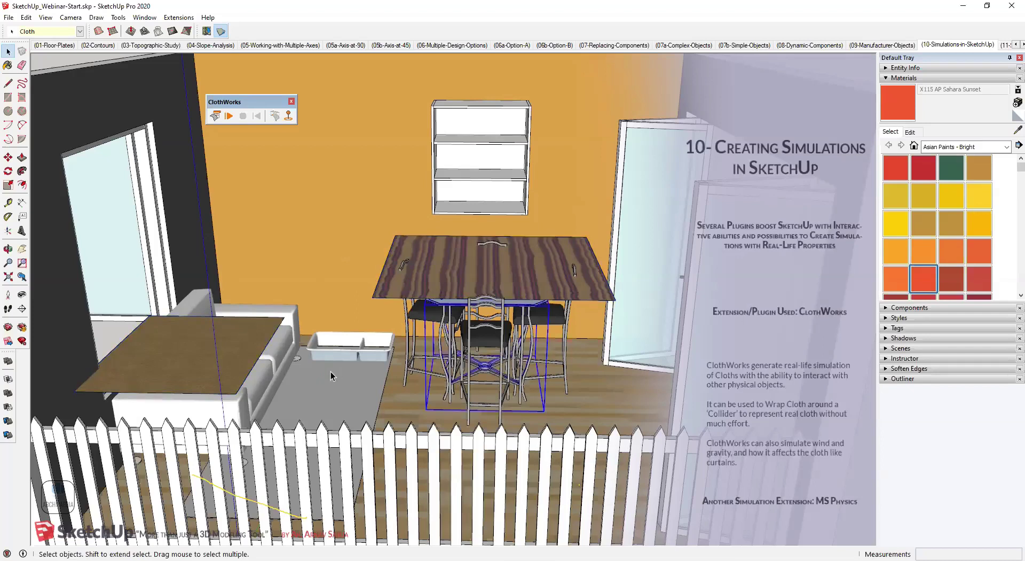
{"action": "left_click", "coordinate": [223, 410], "text": "shift"}
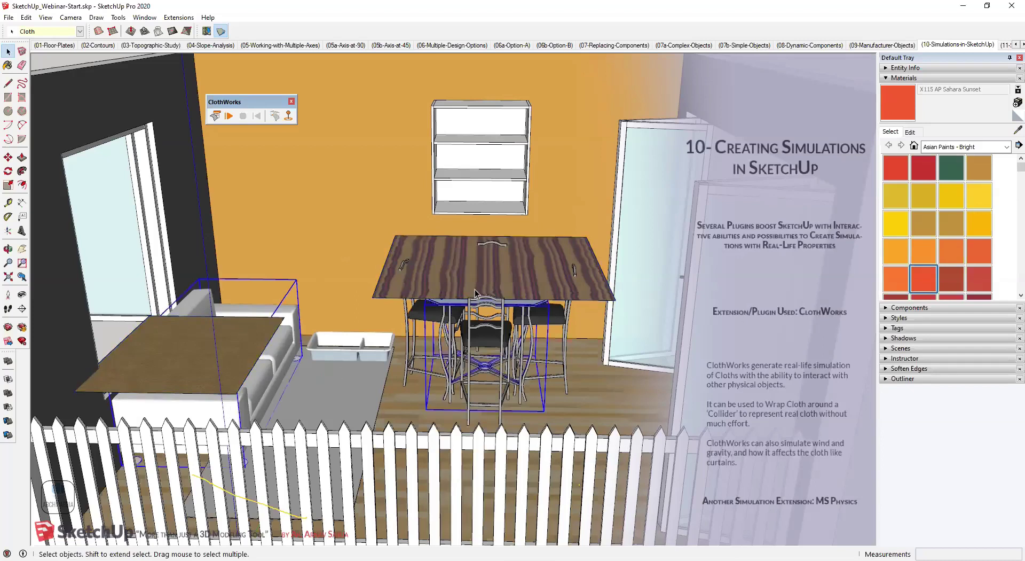
{"action": "right_click", "coordinate": [450, 309]}
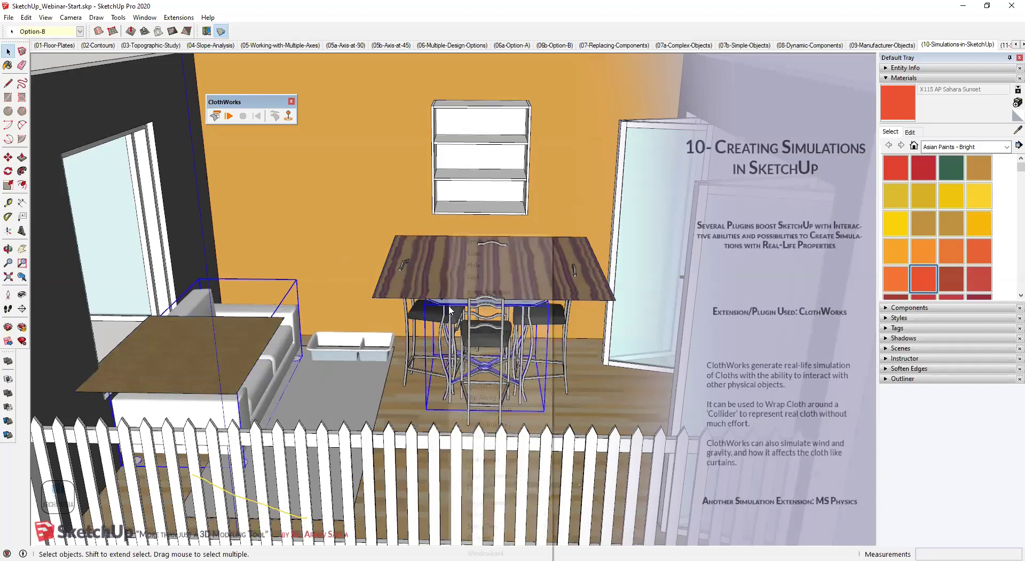
{"action": "left_click", "coordinate": [426, 316]}
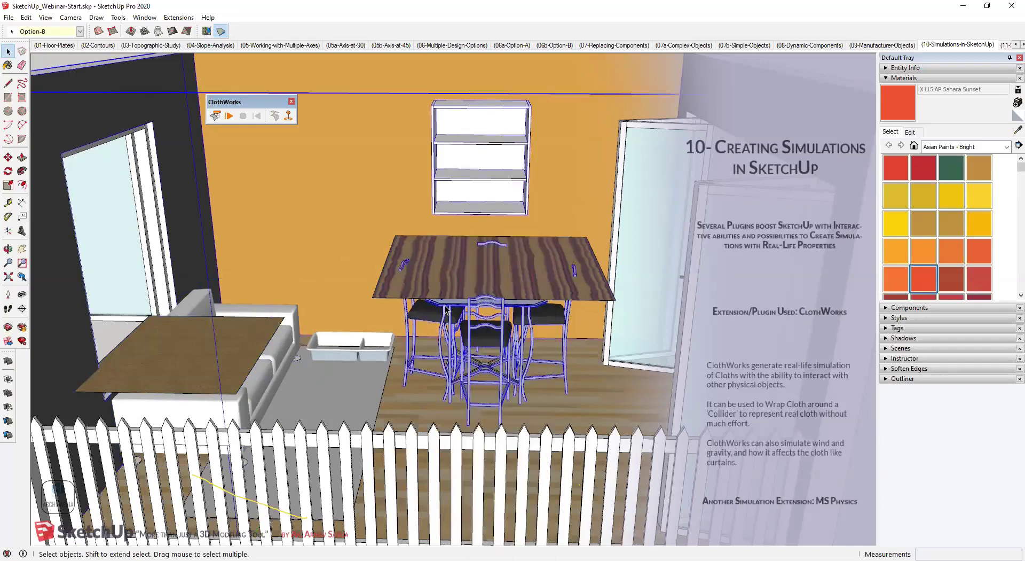
Make the dining table and the couch ClothWorks colliders.
{"action": "left_click", "coordinate": [452, 305]}
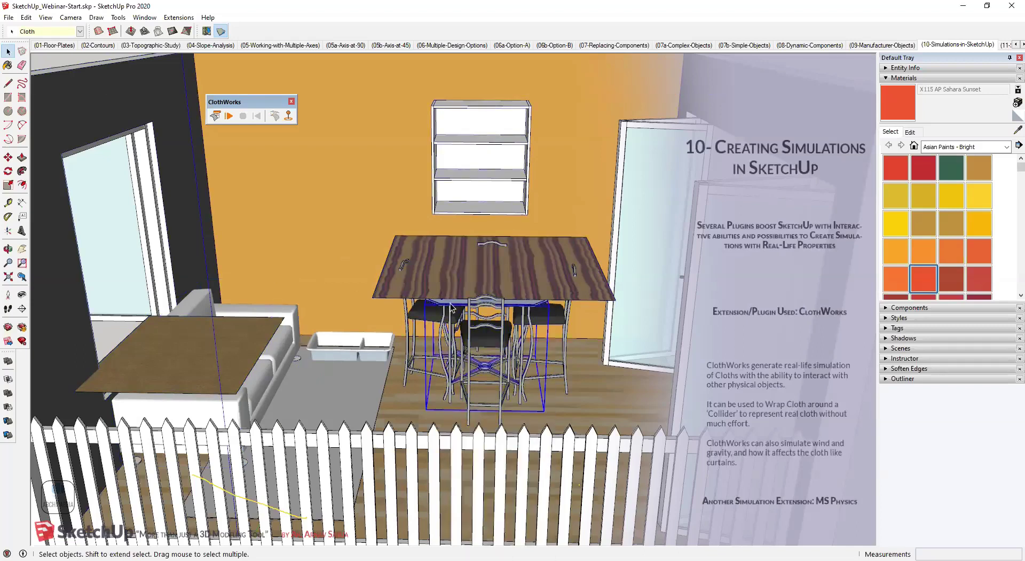
{"action": "left_click", "coordinate": [200, 405], "text": "ctrl"}
{"action": "right_click", "coordinate": [198, 400]}
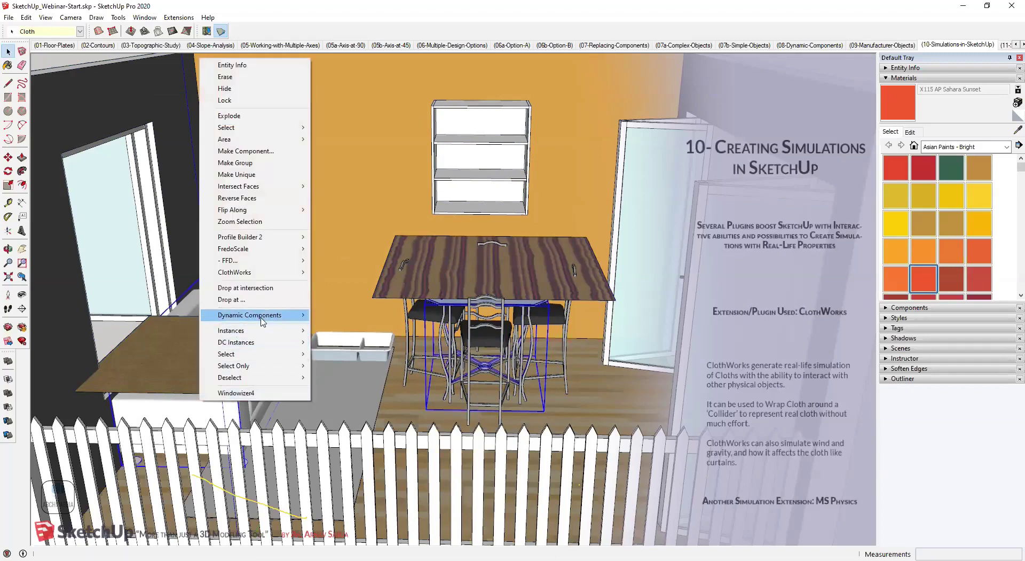
{"action": "mouse_move", "coordinate": [271, 275]}
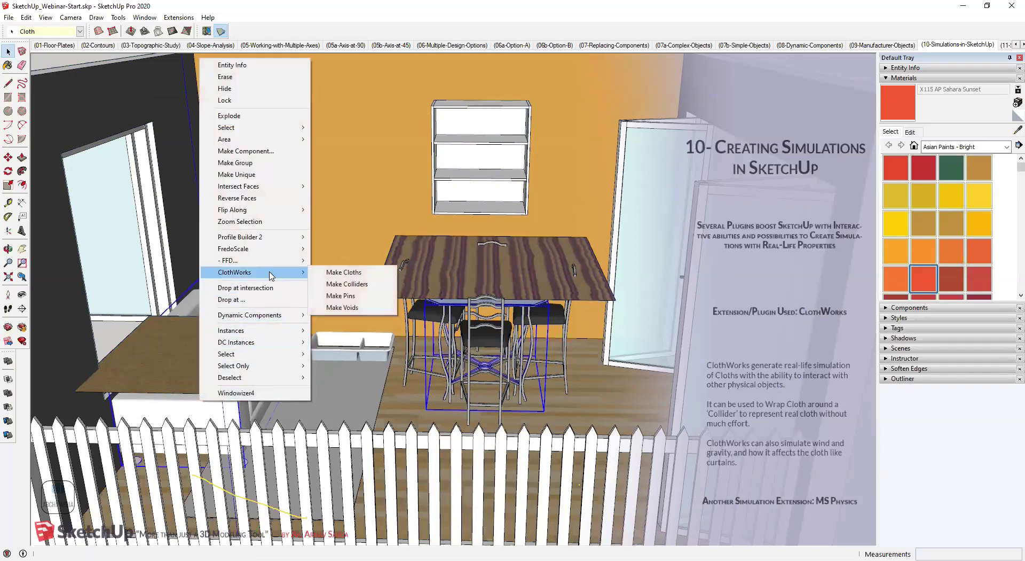
{"action": "left_click", "coordinate": [360, 281]}
{"action": "left_click", "coordinate": [115, 329]}
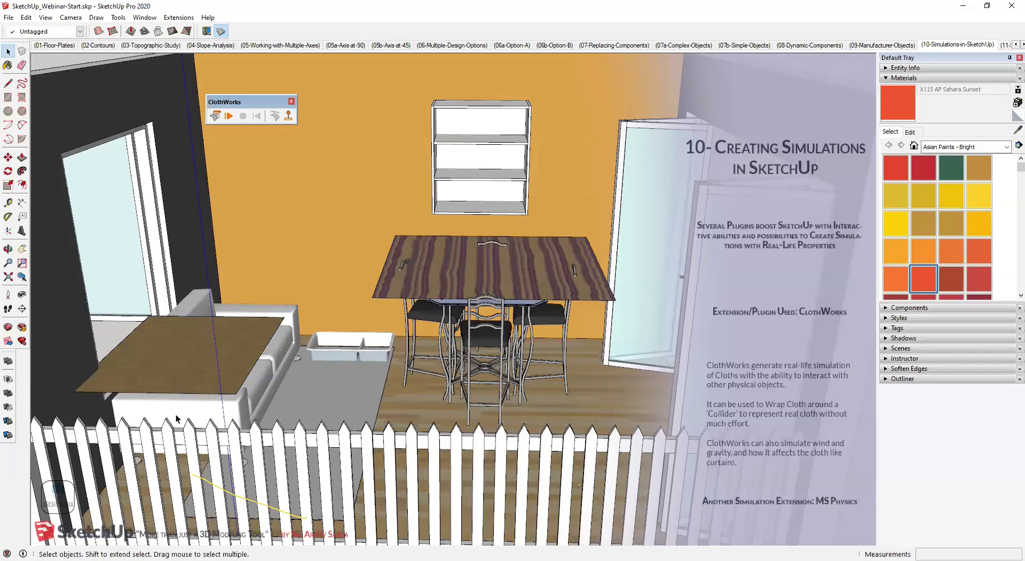
Apply the Cotton preset to both cloth sheets, the brown one above the couch and the striped one above the table.
{"action": "left_click", "coordinate": [223, 356]}
{"action": "left_click", "coordinate": [439, 286], "text": "shift"}
{"action": "left_click", "coordinate": [215, 116]}
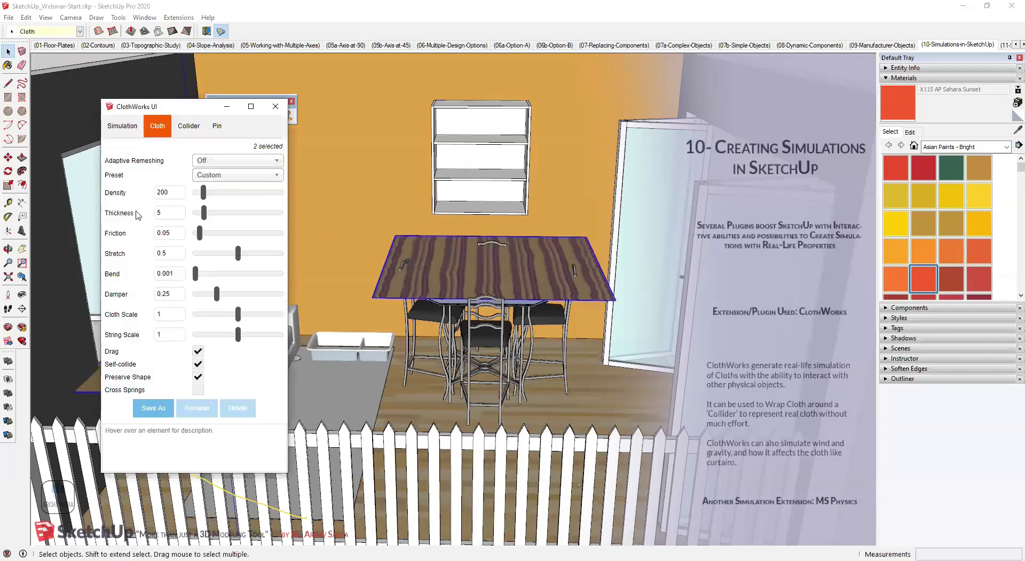
{"action": "left_click", "coordinate": [264, 175]}
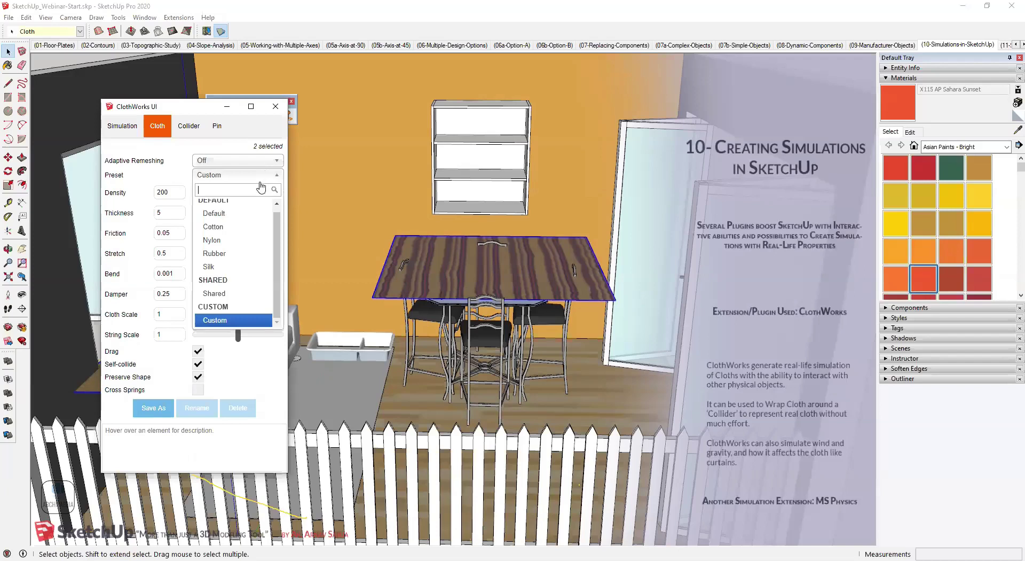
{"action": "left_click", "coordinate": [243, 227]}
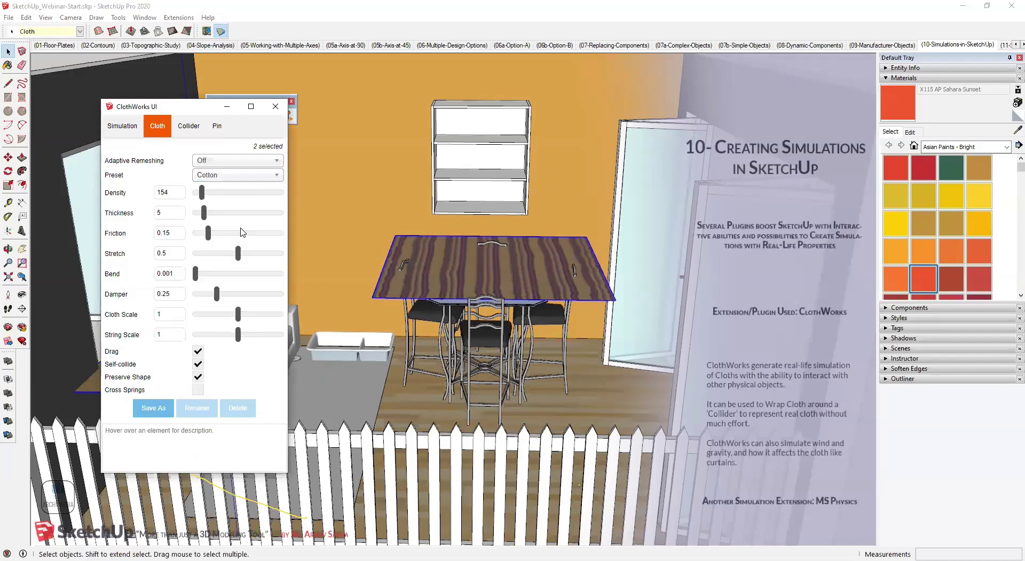
{"action": "left_click", "coordinate": [275, 107]}
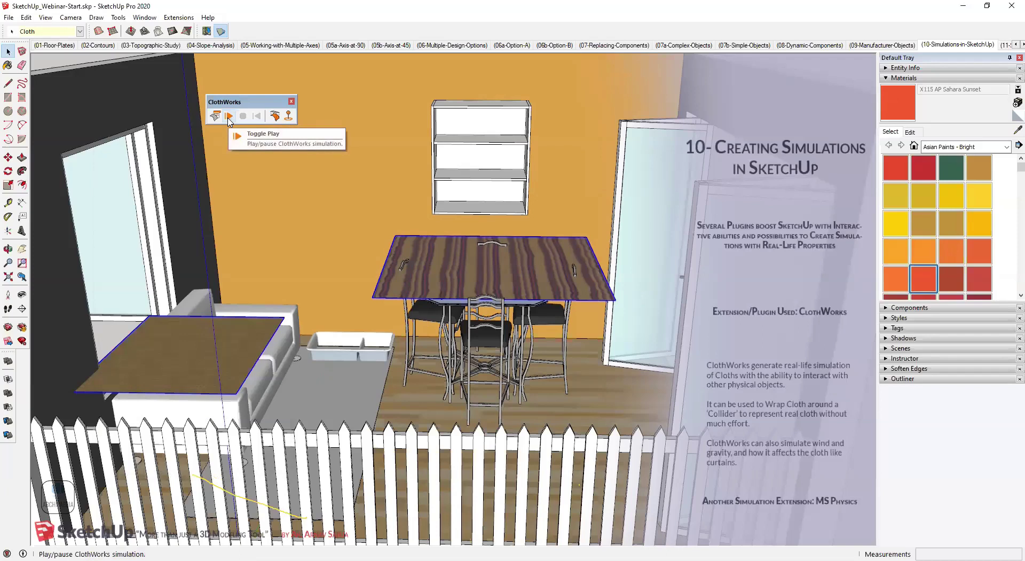
Run the ClothWorks simulation to drape the sheets over the table and couch, stop it, and inspect the draped cloths.
{"action": "left_click", "coordinate": [229, 116]}
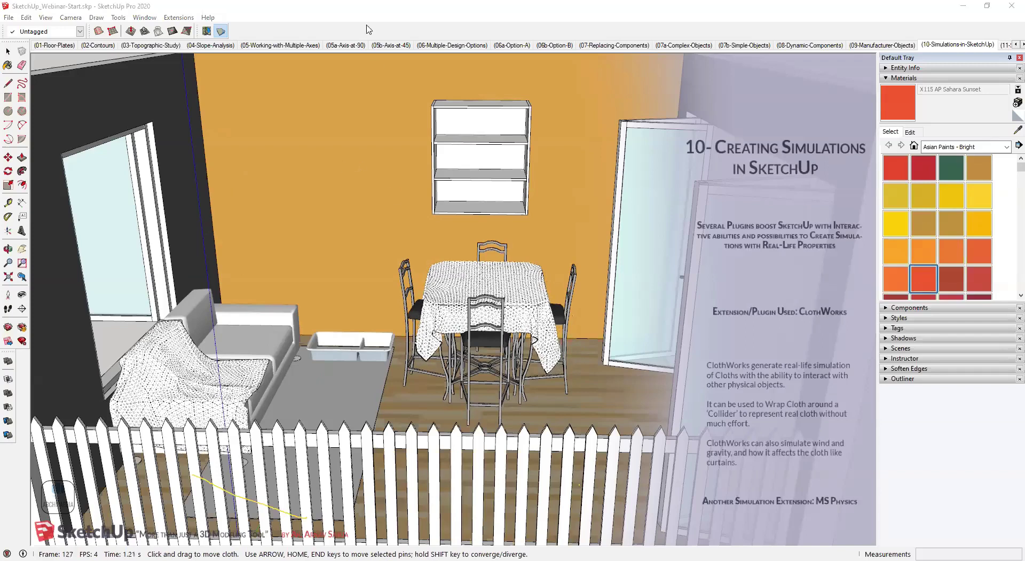
{"action": "left_click", "coordinate": [243, 115]}
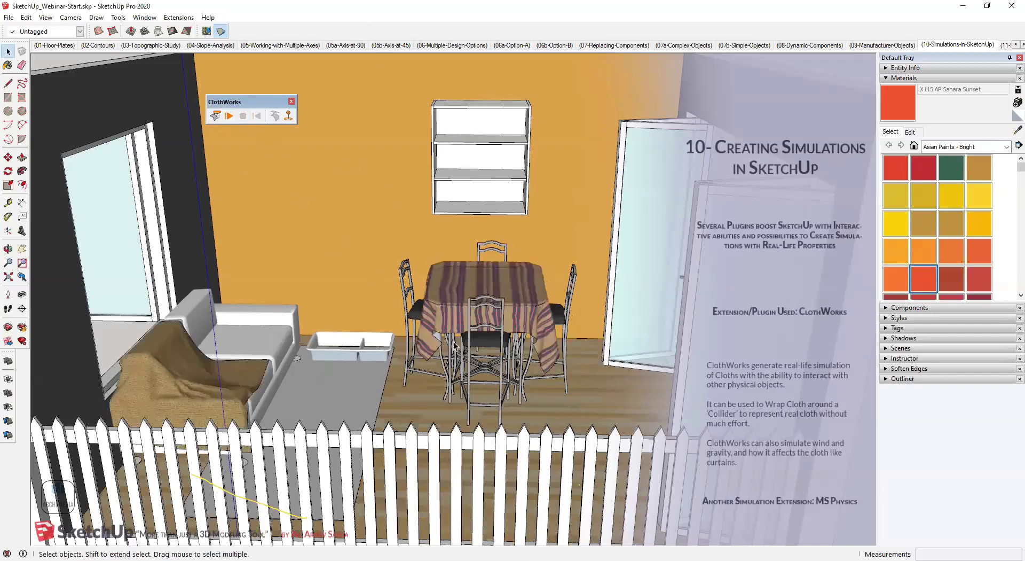
{"action": "scroll", "coordinate": [454, 345], "scroll_direction": "up", "scroll_amount": 4}
{"action": "middle_click_drag", "start_coordinate": [498, 353], "coordinate": [329, 398]}
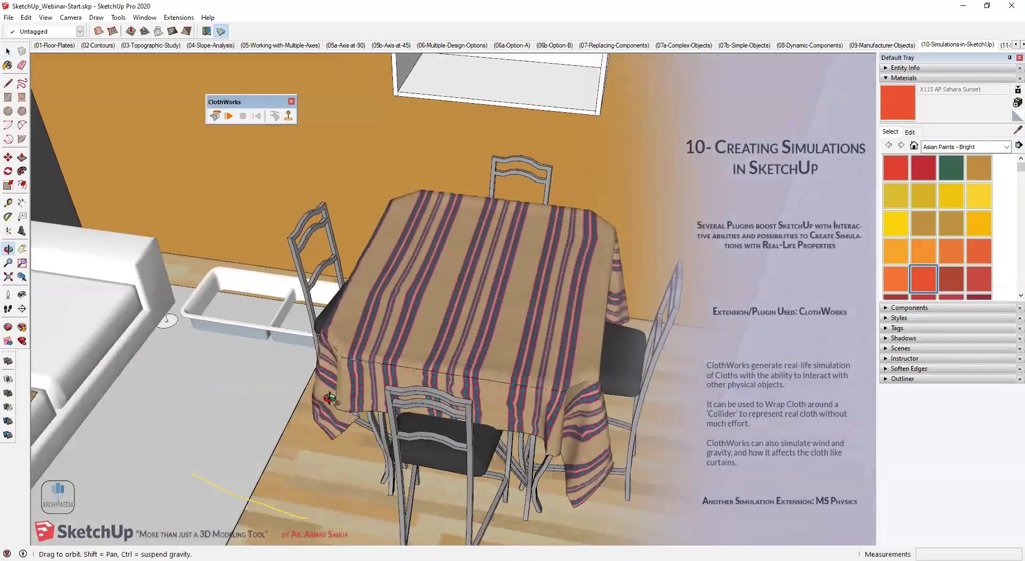
{"action": "middle_click_drag", "start_coordinate": [384, 379], "coordinate": [383, 320]}
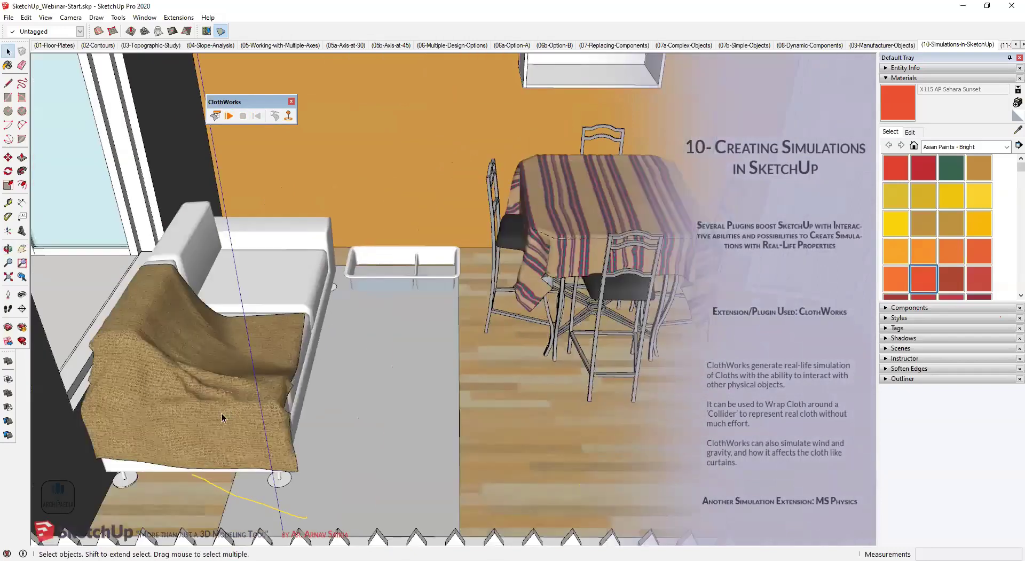
{"action": "middle_click_drag", "start_coordinate": [529, 325], "coordinate": [468, 344], "text": "shift"}
{"action": "middle_click_drag", "start_coordinate": [491, 243], "coordinate": [554, 300]}
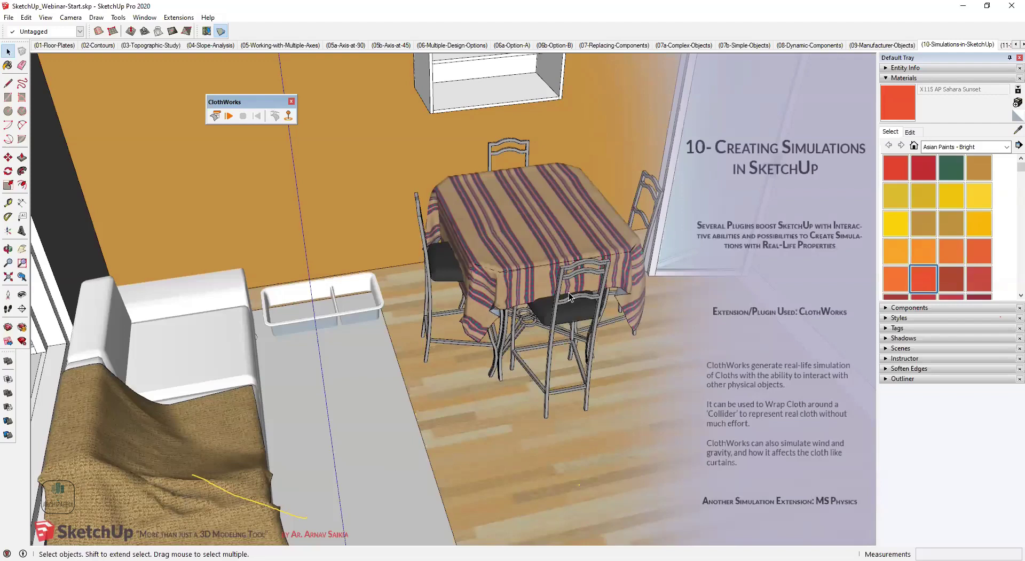
Switch to the 11-Study-of-Shadow-Range scene and view the house with its sun-path diagram.
{"action": "left_click", "coordinate": [1023, 45]}
{"action": "left_click", "coordinate": [1022, 45]}
{"action": "left_click", "coordinate": [1022, 45]}
{"action": "left_click", "coordinate": [853, 46]}
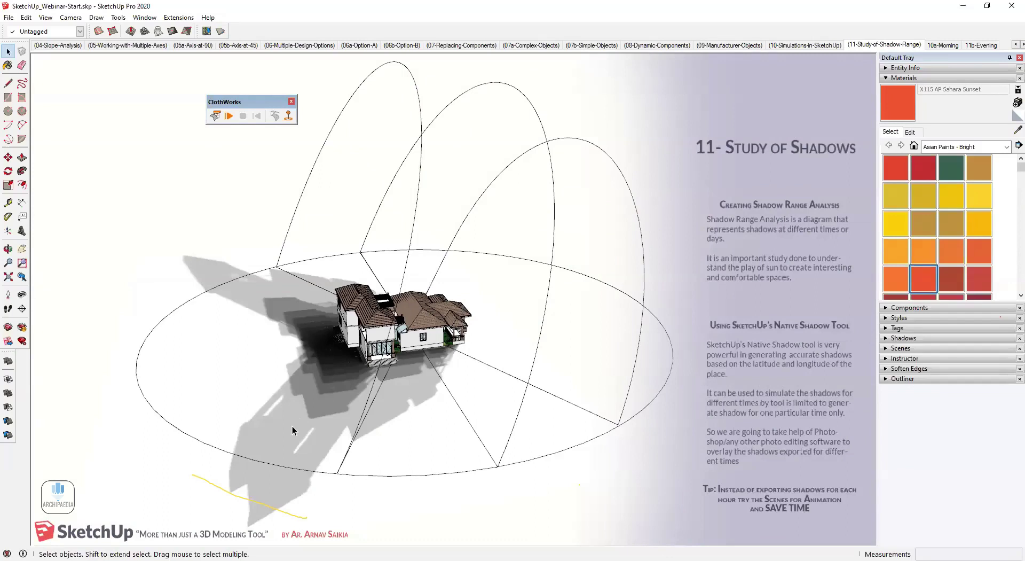
{"action": "middle_click_drag", "start_coordinate": [271, 424], "coordinate": [501, 444]}
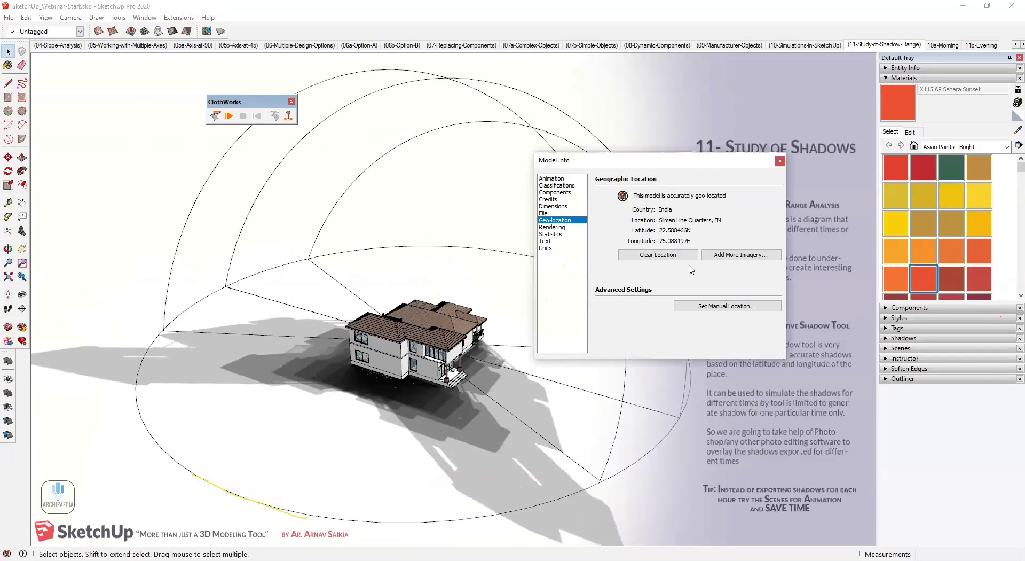
Review the model's geo-location information and options, and show the shadow settings in place of the materials.
{"action": "left_click", "coordinate": [780, 161]}
{"action": "left_click", "coordinate": [10, 17]}
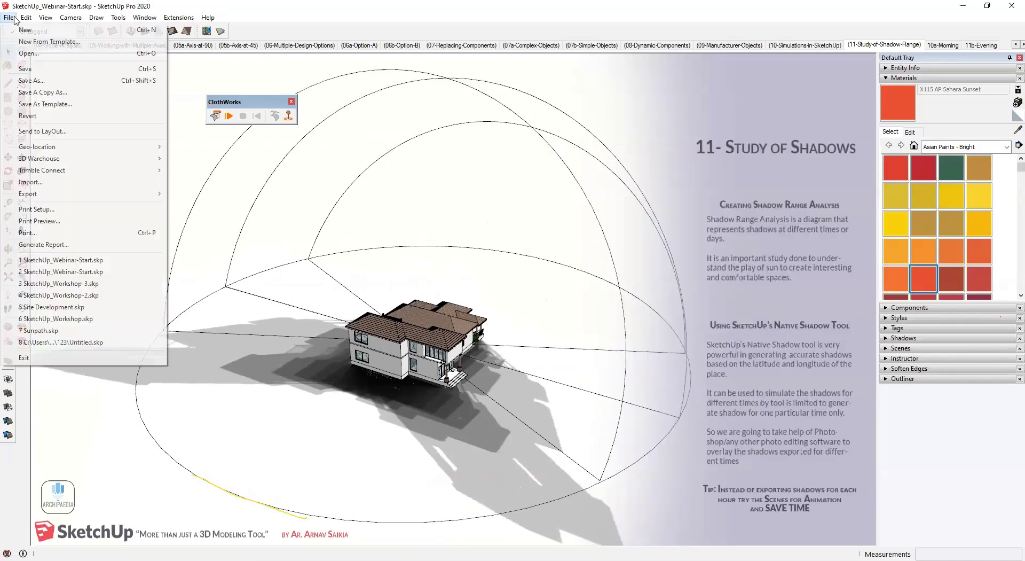
{"action": "mouse_move", "coordinate": [63, 145]}
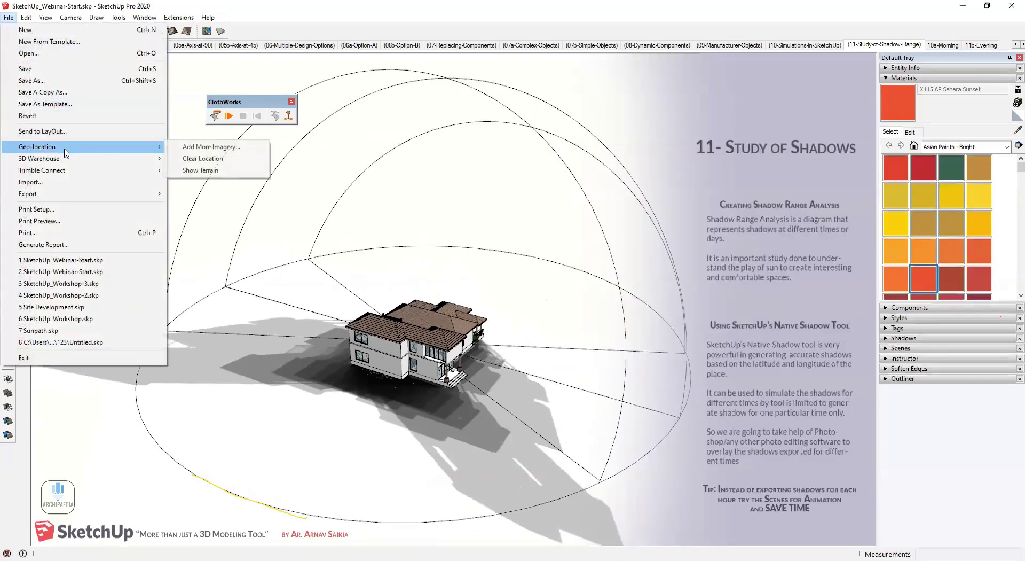
{"action": "left_click", "coordinate": [249, 5]}
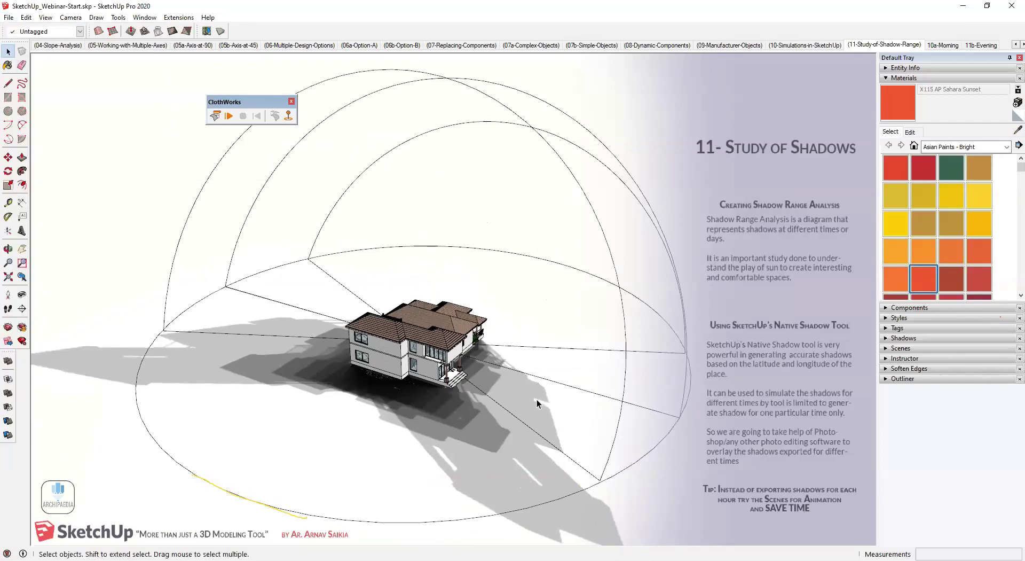
{"action": "left_click", "coordinate": [897, 78]}
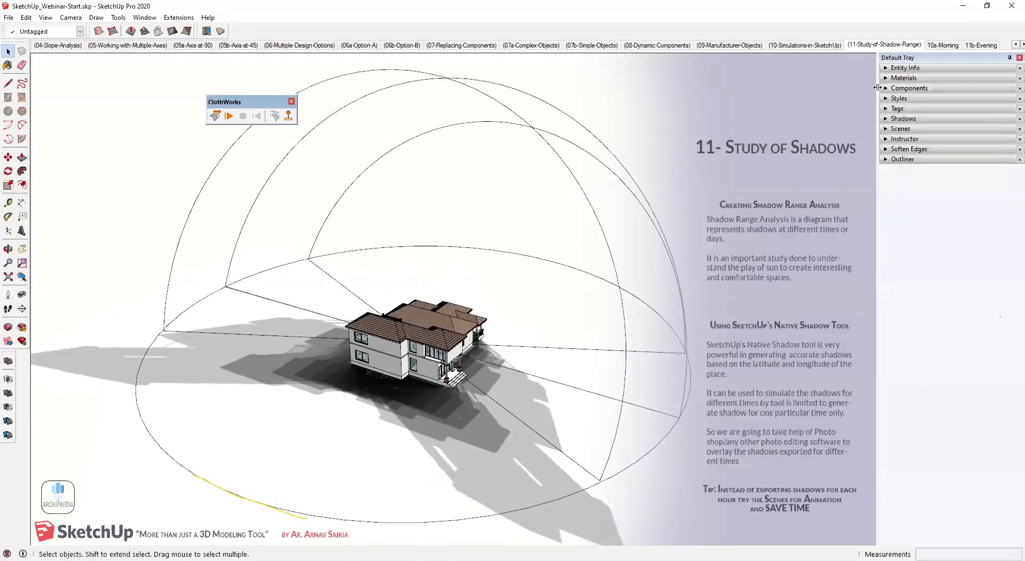
{"action": "left_click", "coordinate": [886, 119]}
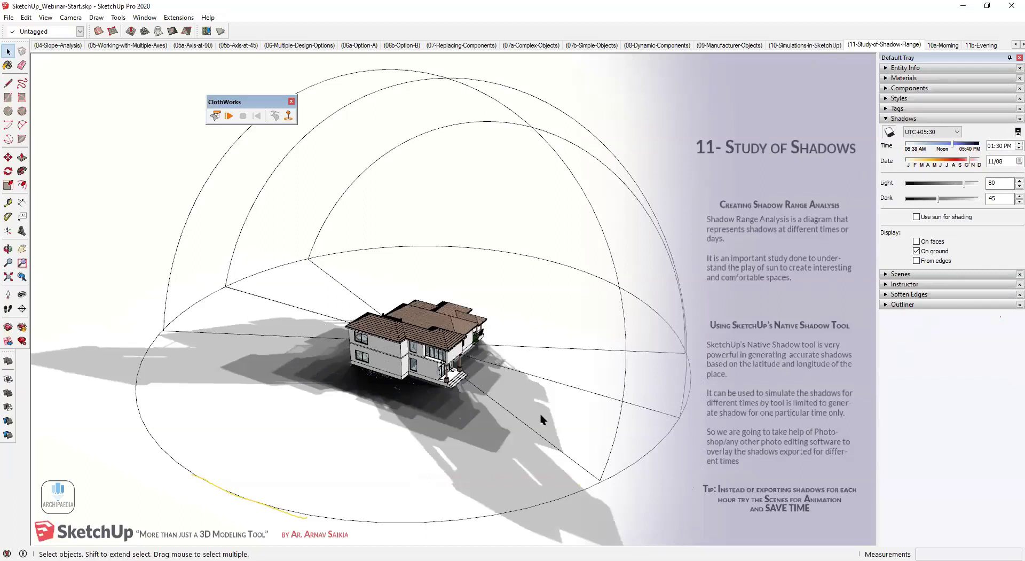
Examine the layered shadow-range overlay on the ground around the house, selecting and deselecting it.
{"action": "left_click", "coordinate": [347, 418]}
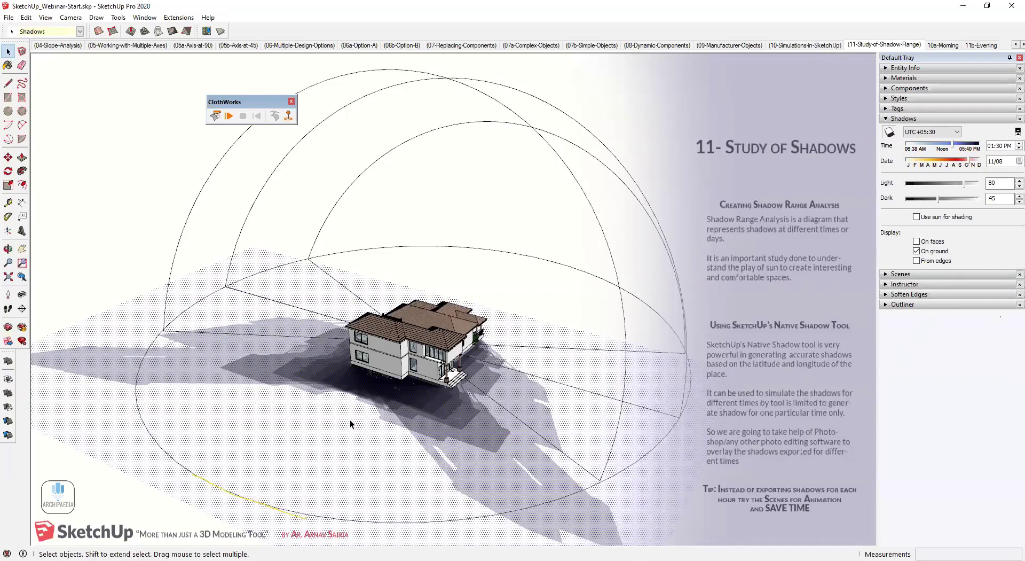
{"action": "scroll", "coordinate": [428, 402], "scroll_direction": "up", "scroll_amount": 2}
{"action": "scroll", "coordinate": [418, 351], "scroll_direction": "down", "scroll_amount": 2}
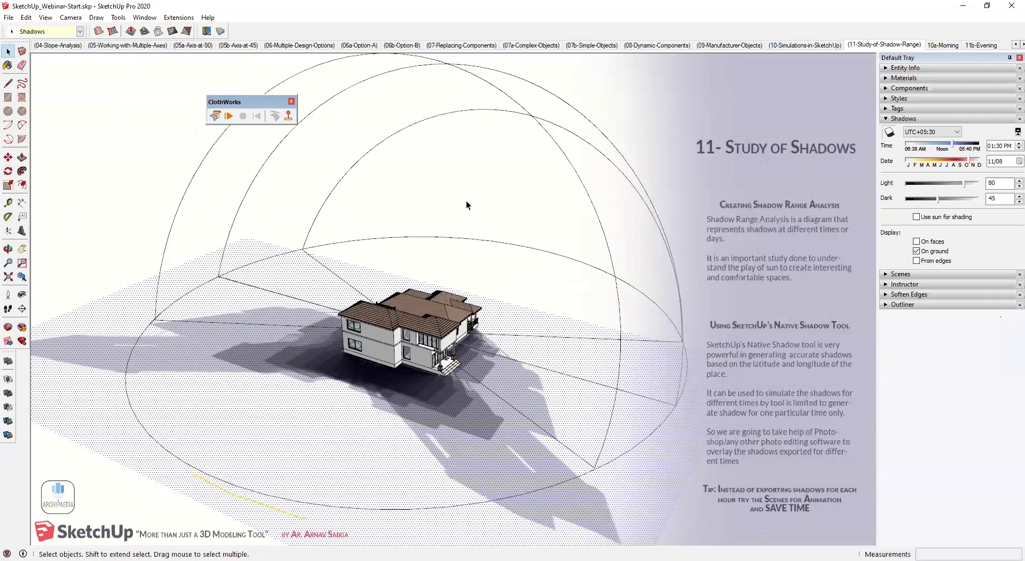
{"action": "left_click", "coordinate": [466, 201]}
{"action": "middle_click_drag", "start_coordinate": [511, 357], "coordinate": [320, 366]}
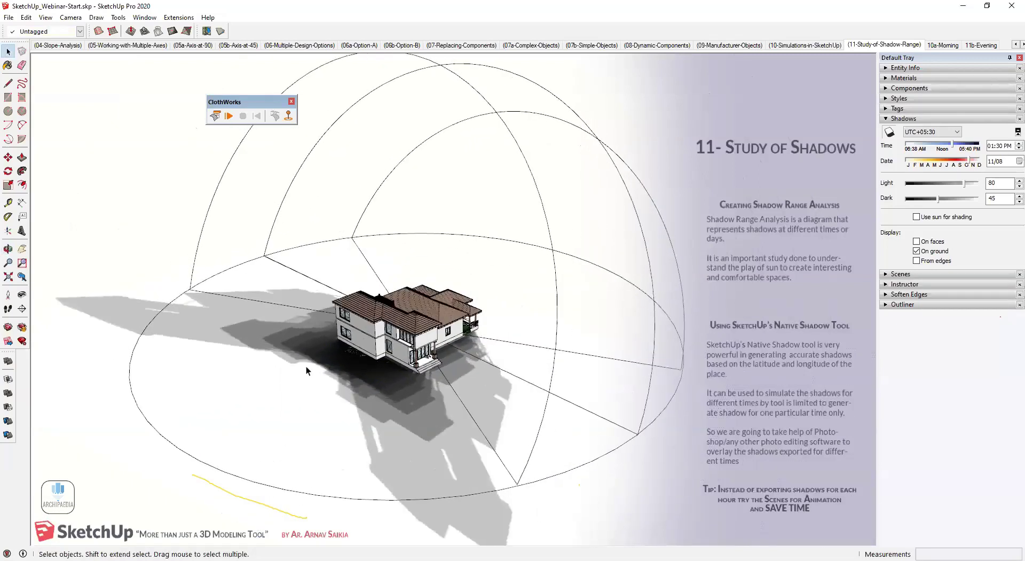
{"action": "left_click", "coordinate": [255, 393]}
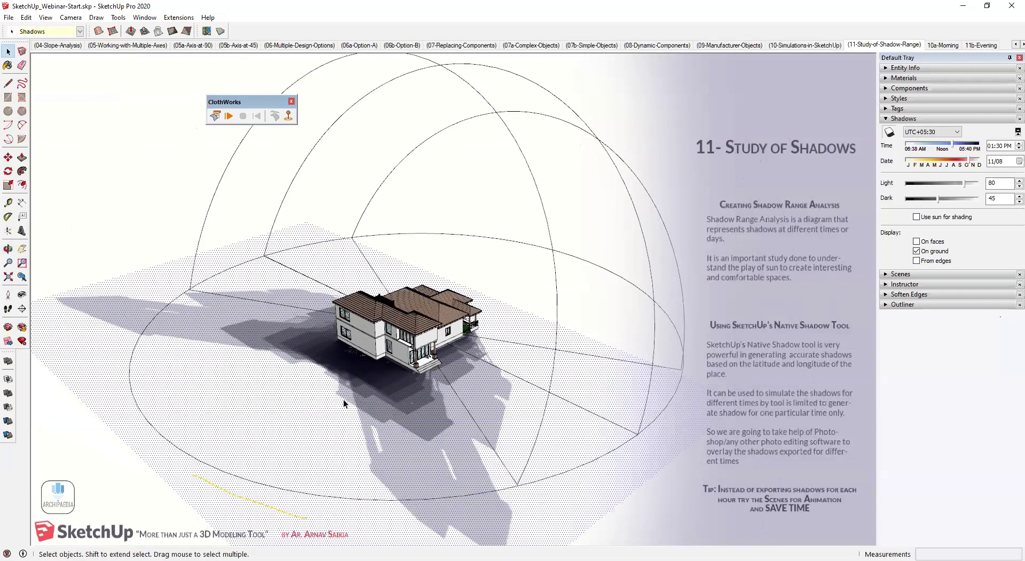
{"action": "left_click", "coordinate": [134, 499]}
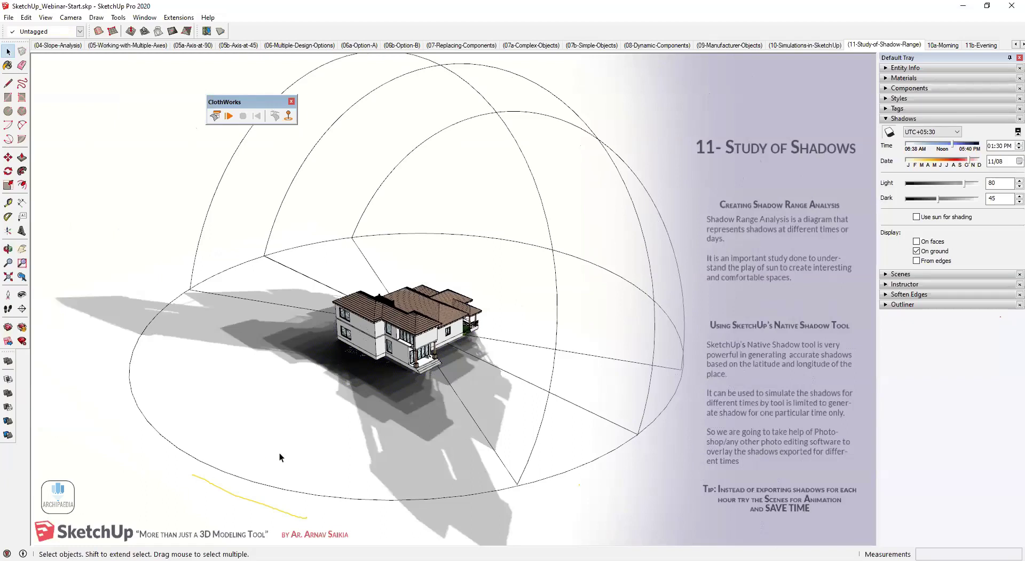
{"action": "middle_click_drag", "start_coordinate": [281, 453], "coordinate": [470, 427]}
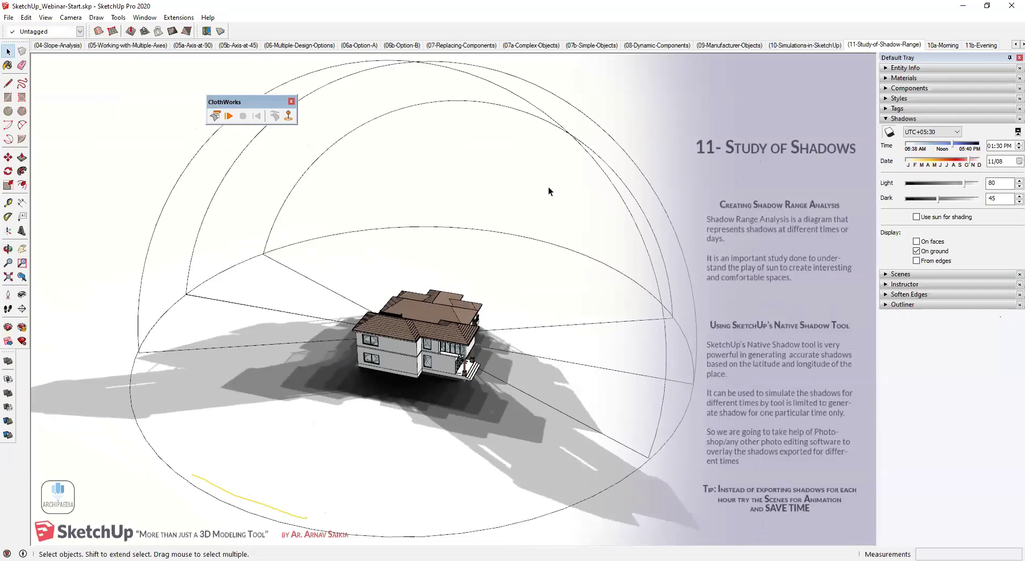
Compare the 10a-Morning and 11b-Evening scenes with each other and set the evening scene to a top view.
{"action": "left_click", "coordinate": [941, 46]}
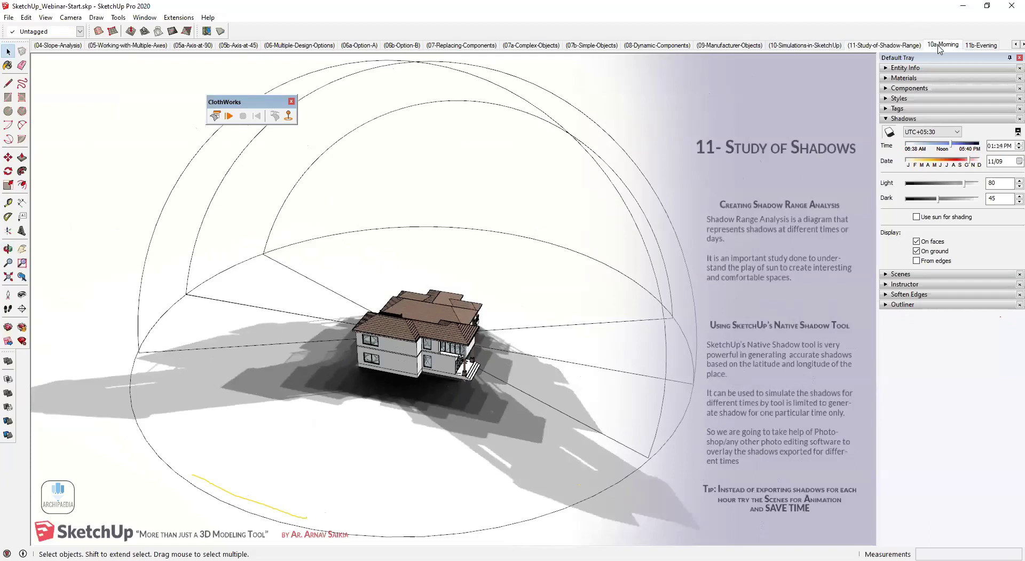
{"action": "middle_click_drag", "start_coordinate": [528, 299], "coordinate": [193, 357]}
{"action": "left_click", "coordinate": [985, 45]}
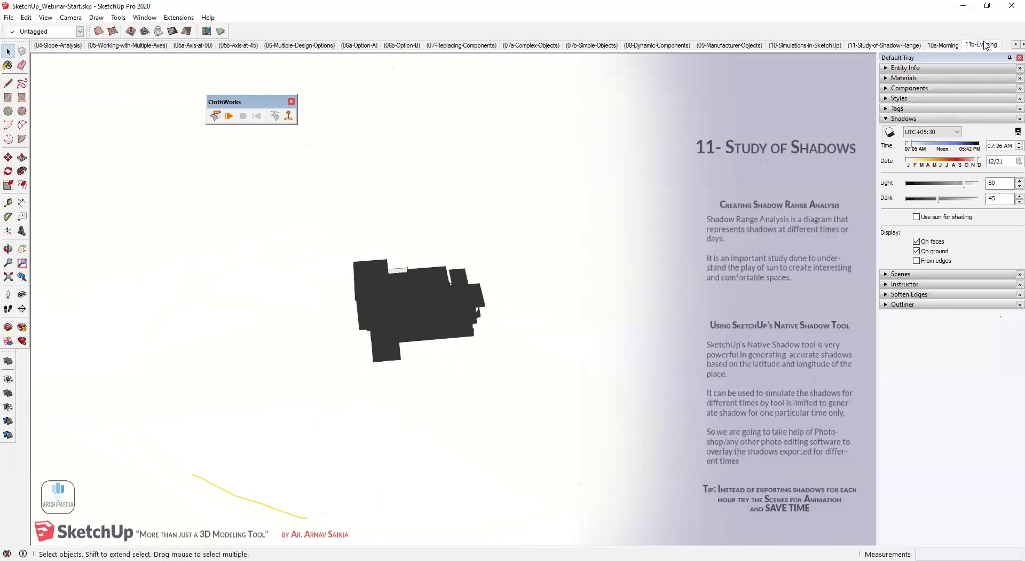
{"action": "left_click", "coordinate": [945, 47]}
{"action": "left_click", "coordinate": [973, 47]}
{"action": "key", "text": "ctrl+1"}
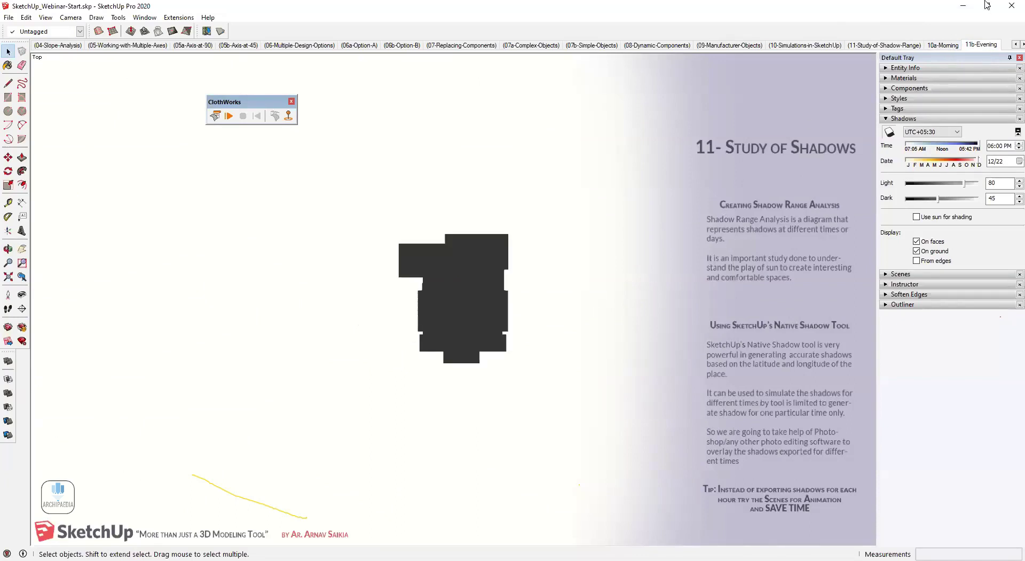
Return to the 10a-Morning scene and show the house from the top.
{"action": "left_click", "coordinate": [944, 46]}
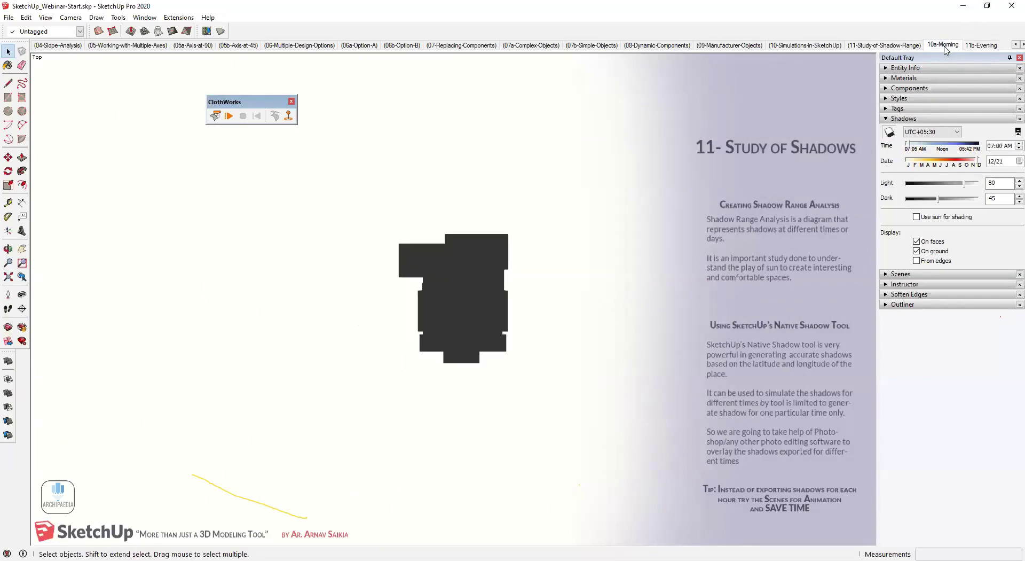
{"action": "middle_click_drag", "start_coordinate": [576, 191], "coordinate": [617, 83]}
{"action": "key", "text": "F2"}
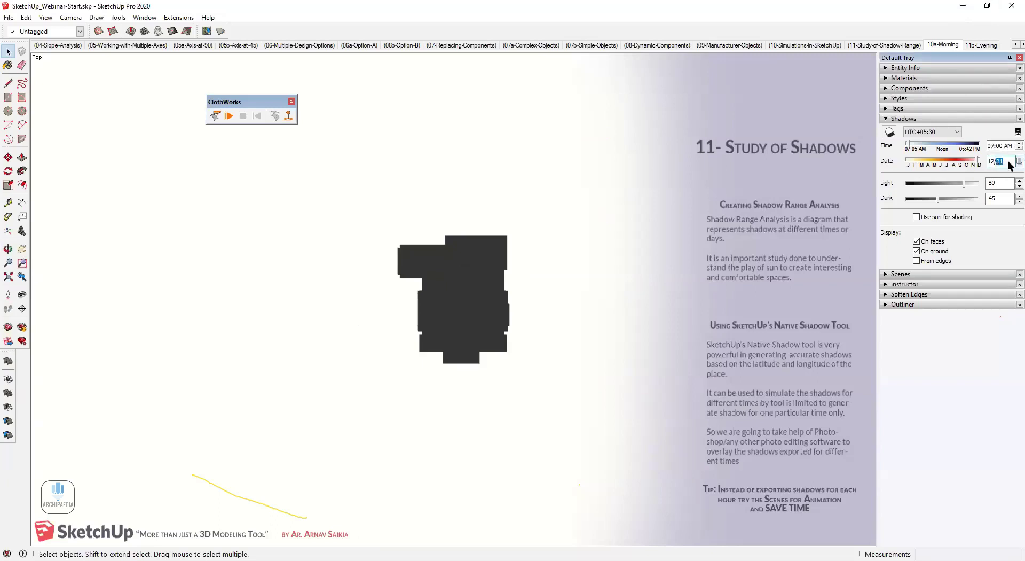
Set the shadow date of the 10a-Morning scene to December 21 and update the scene.
{"action": "left_click", "coordinate": [1019, 160]}
{"action": "left_click", "coordinate": [932, 220]}
{"action": "left_click", "coordinate": [1019, 161]}
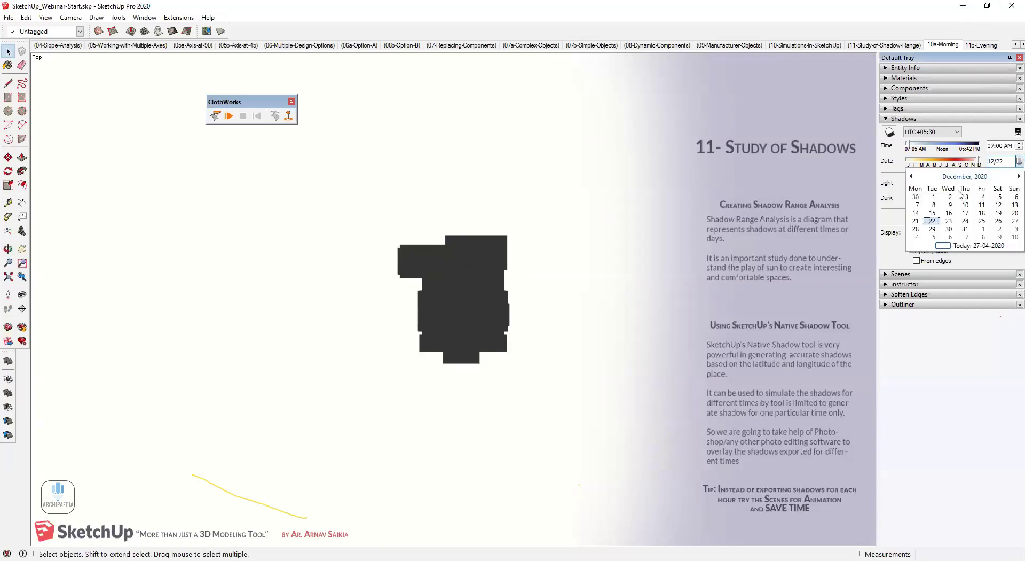
{"action": "left_click", "coordinate": [915, 223]}
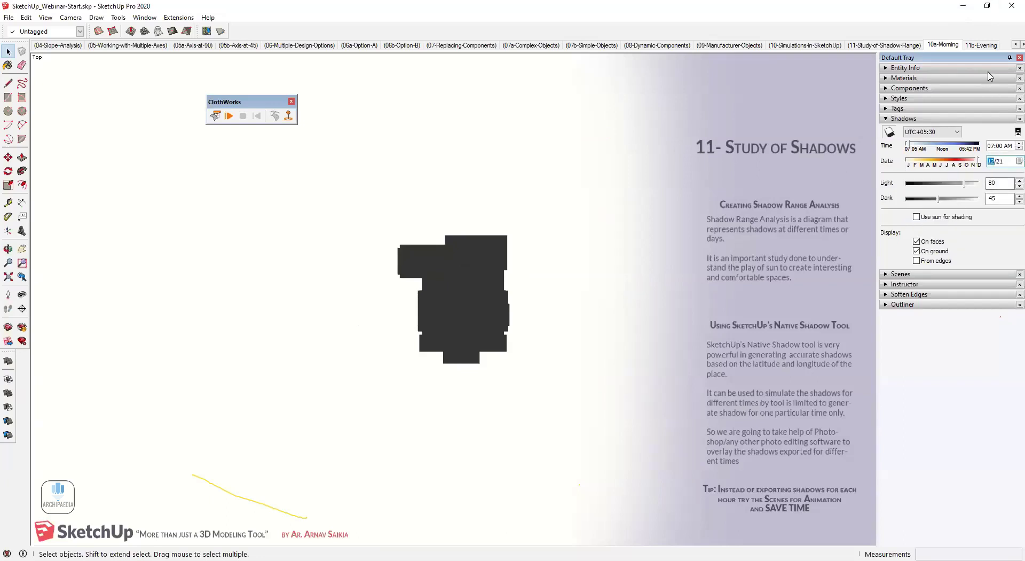
{"action": "right_click", "coordinate": [946, 48]}
{"action": "left_click", "coordinate": [943, 46]}
Set the 11b-Evening scene's shadow date to December 21, update it, and check it against the 10a-Morning scene.
{"action": "left_click", "coordinate": [975, 47]}
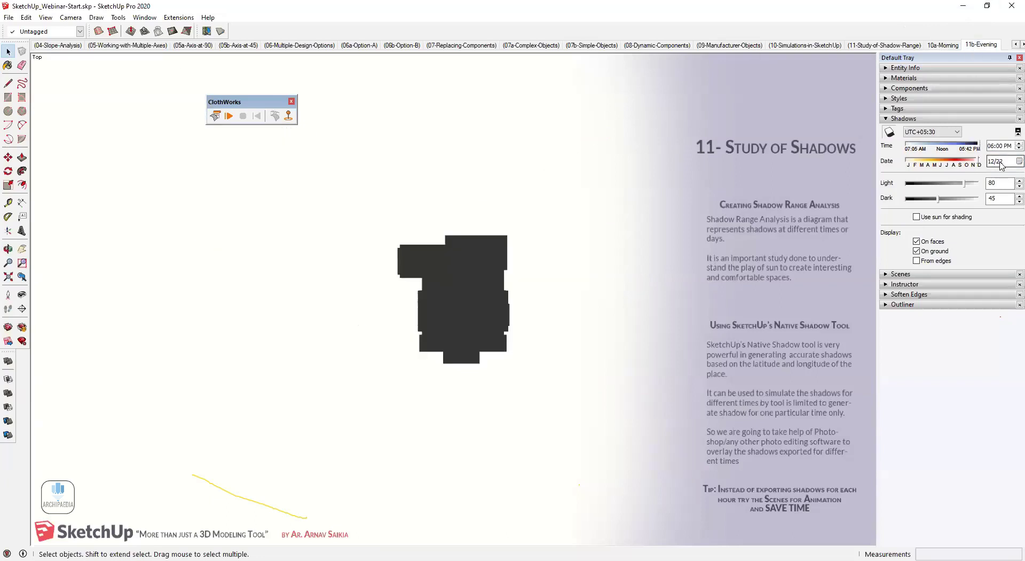
{"action": "left_click", "coordinate": [1019, 160]}
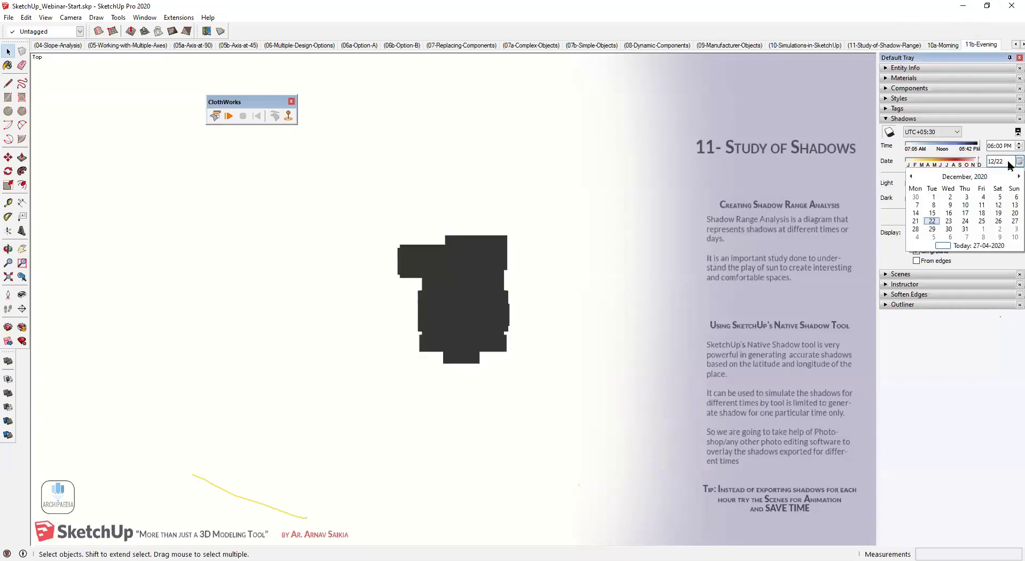
{"action": "left_click", "coordinate": [926, 225]}
{"action": "right_click", "coordinate": [977, 47]}
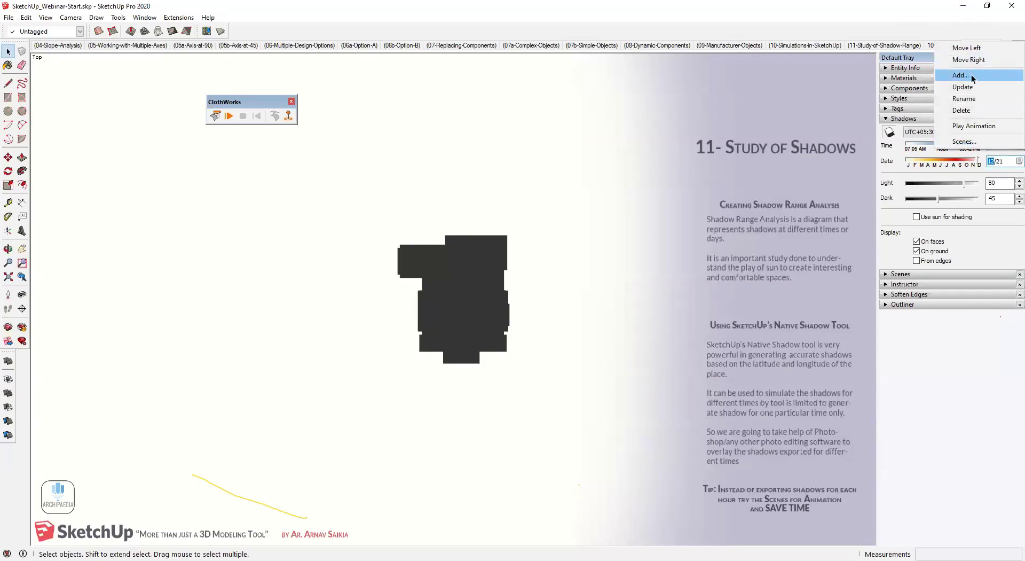
{"action": "left_click", "coordinate": [961, 75]}
{"action": "left_click", "coordinate": [944, 46]}
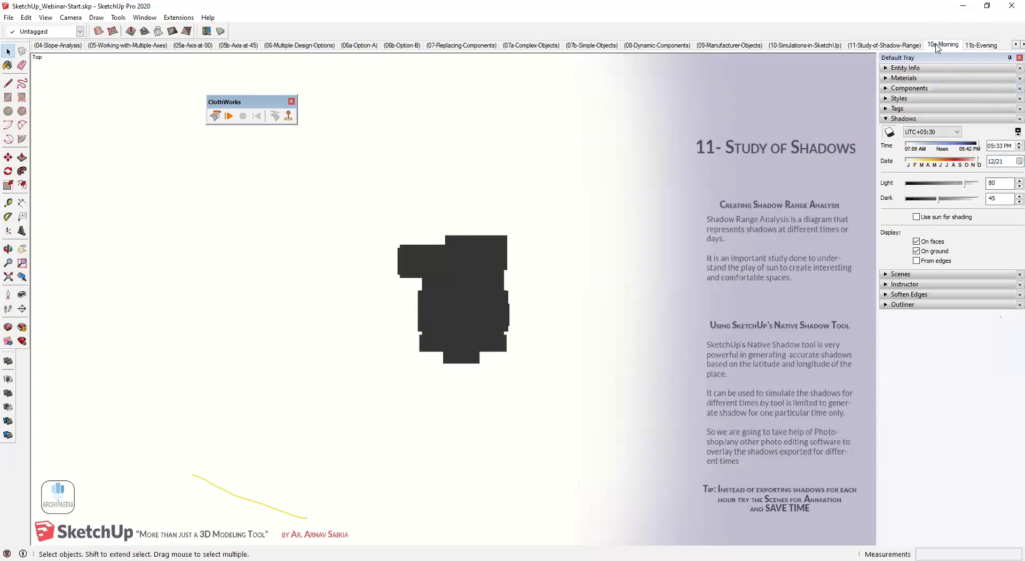
{"action": "left_click", "coordinate": [976, 45]}
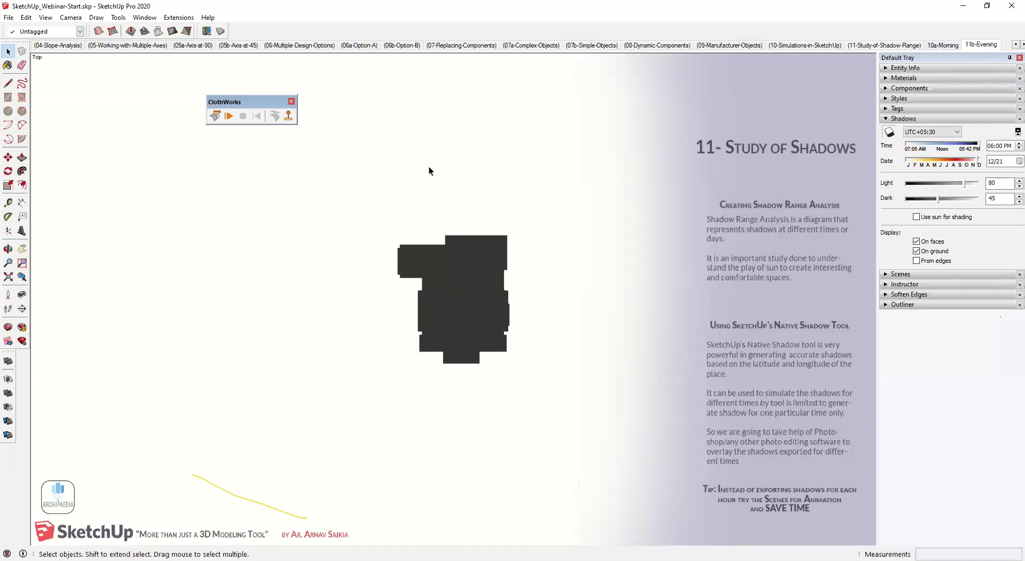
{"action": "left_click", "coordinate": [10, 19]}
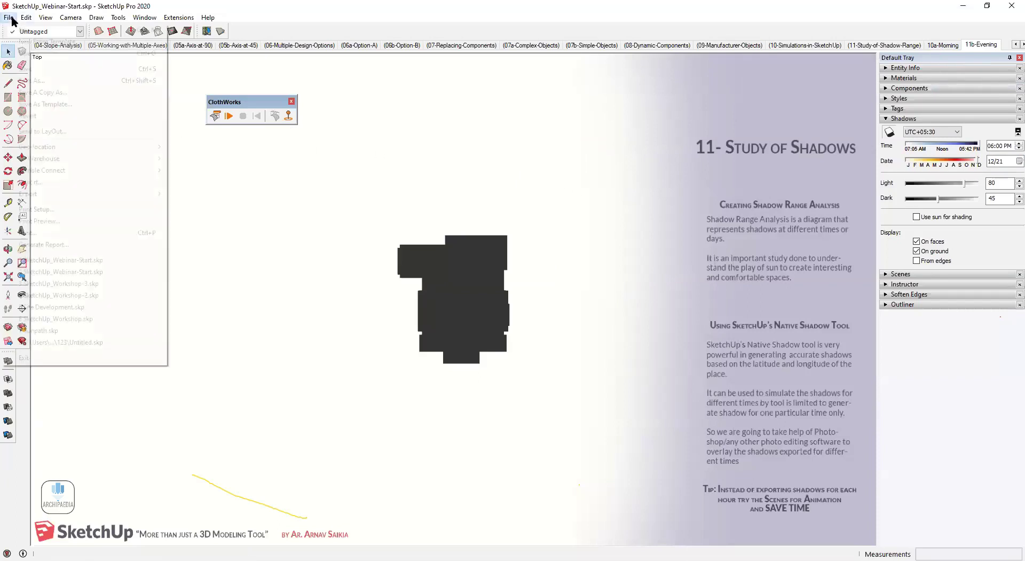
{"action": "mouse_move", "coordinate": [81, 194]}
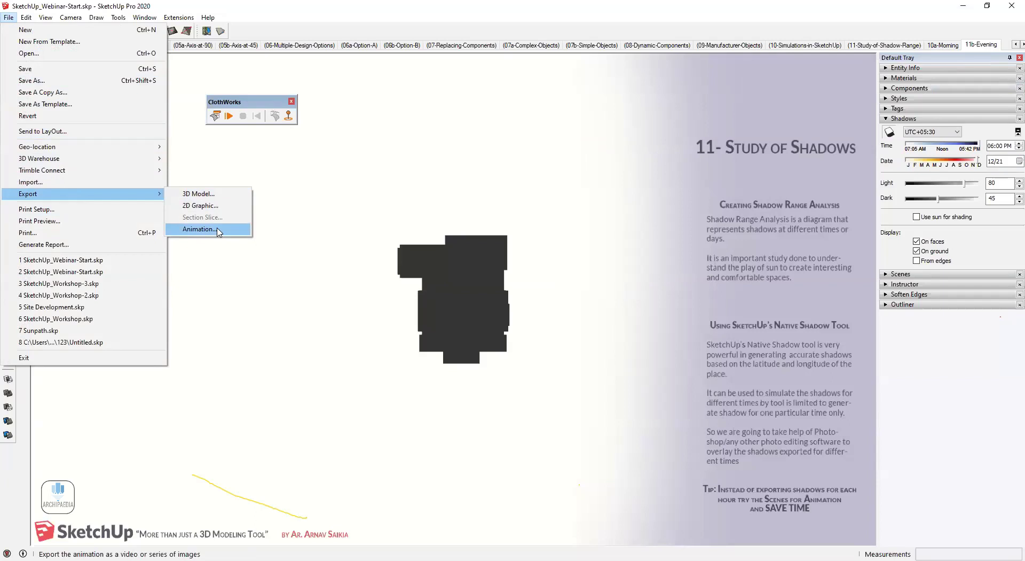
{"action": "left_click", "coordinate": [240, 6]}
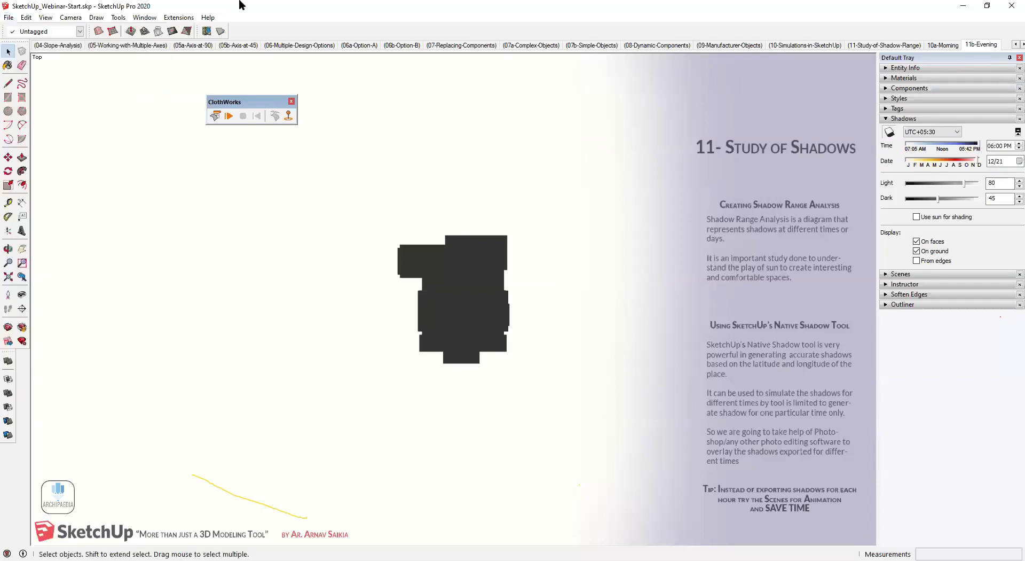
Review the animation's scene transition and delay settings, and show the scene properties in place of the shadow settings.
{"action": "left_click", "coordinate": [46, 19]}
{"action": "mouse_move", "coordinate": [94, 212]}
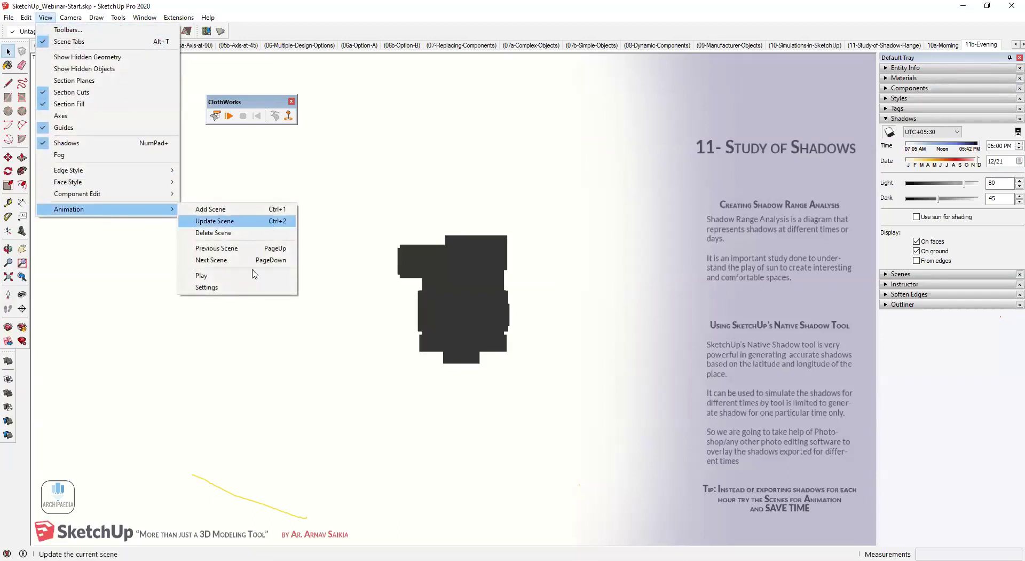
{"action": "left_click", "coordinate": [242, 292]}
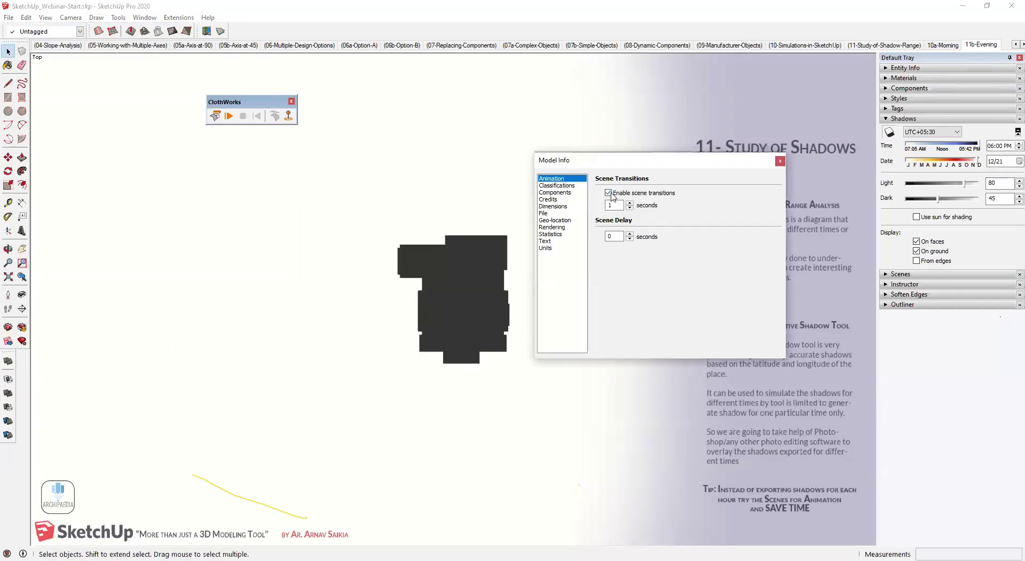
{"action": "double_click", "coordinate": [617, 205]}
{"action": "left_click", "coordinate": [780, 161]}
{"action": "left_click", "coordinate": [898, 274]}
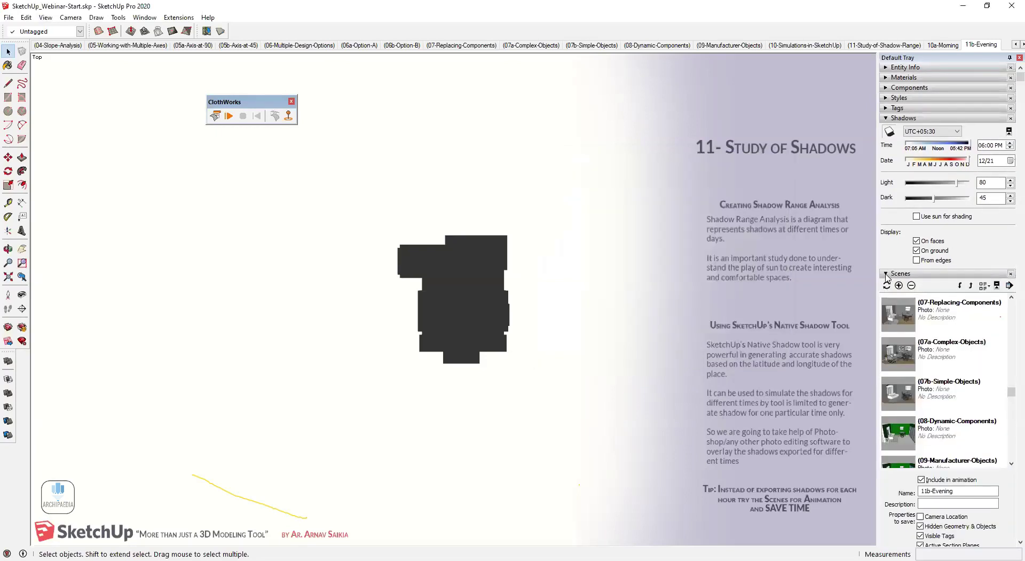
{"action": "left_click", "coordinate": [889, 118]}
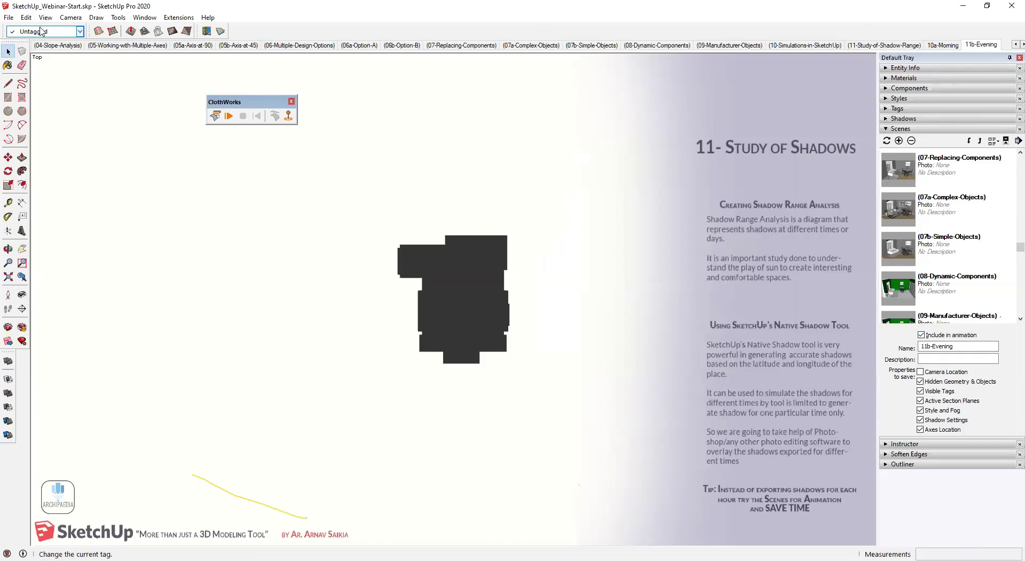
Start an animation export as a PNG image set into a new folder created inside the Workshop folder.
{"action": "left_click", "coordinate": [8, 17]}
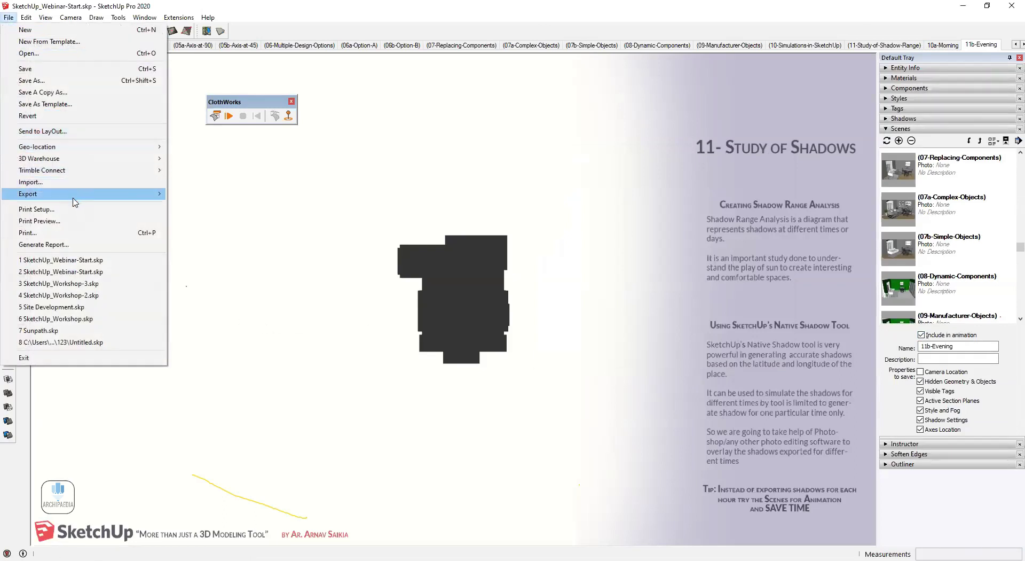
{"action": "mouse_move", "coordinate": [73, 194]}
{"action": "left_click", "coordinate": [208, 231]}
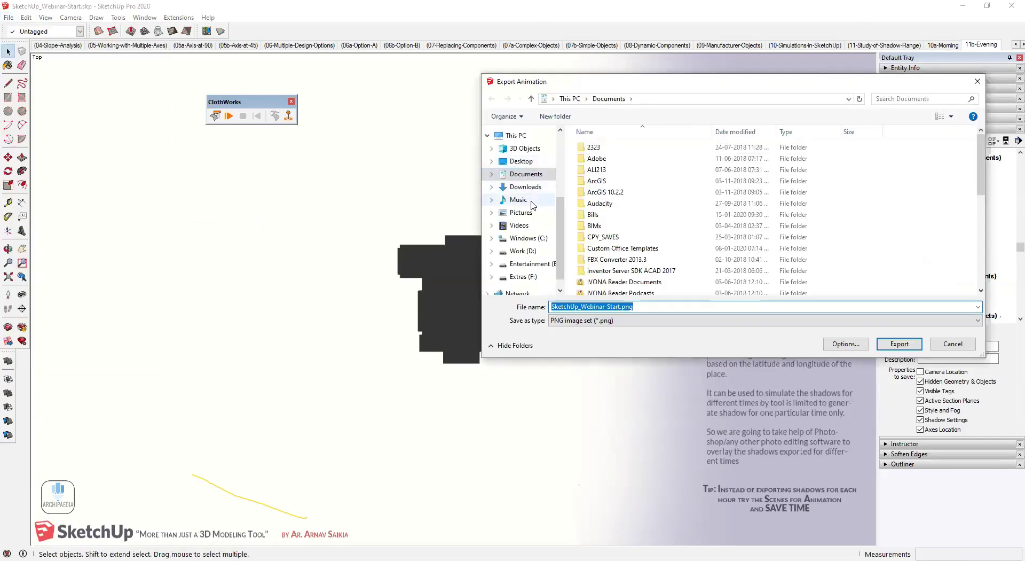
{"action": "scroll", "coordinate": [527, 150], "scroll_direction": "up", "scroll_amount": 2}
{"action": "scroll", "coordinate": [527, 151], "scroll_direction": "up", "scroll_amount": 1}
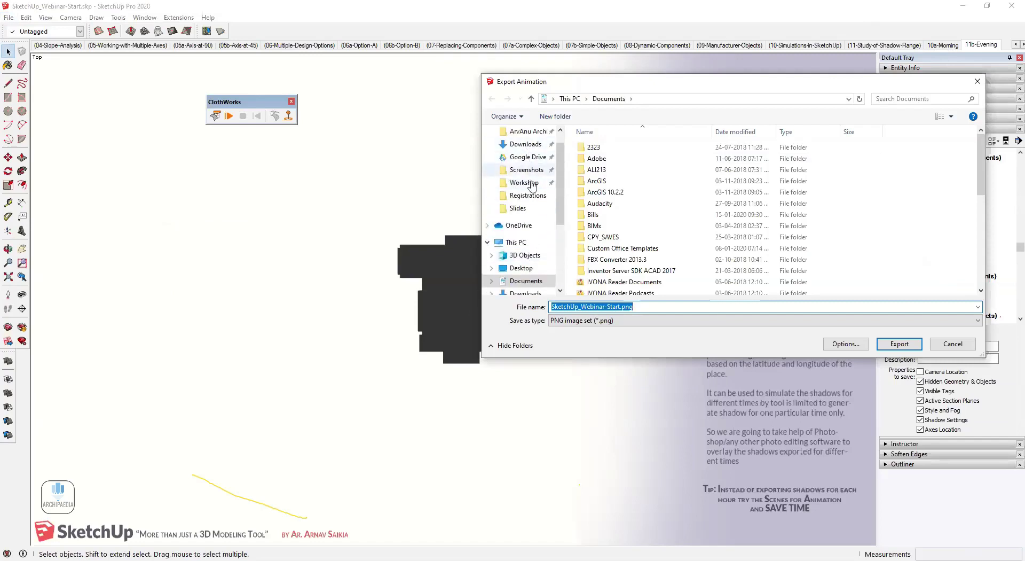
{"action": "left_click", "coordinate": [526, 182]}
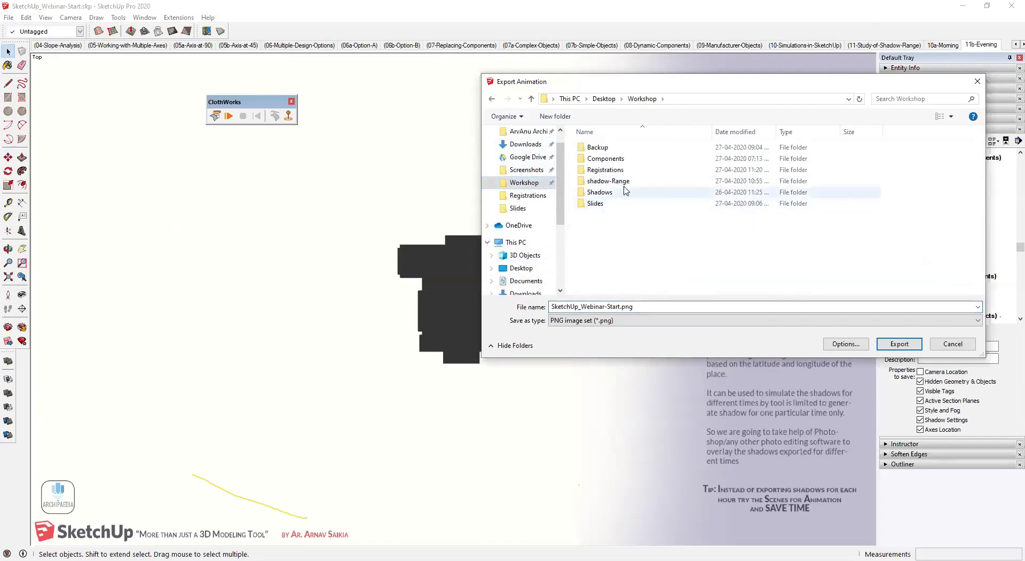
{"action": "double_click", "coordinate": [609, 181]}
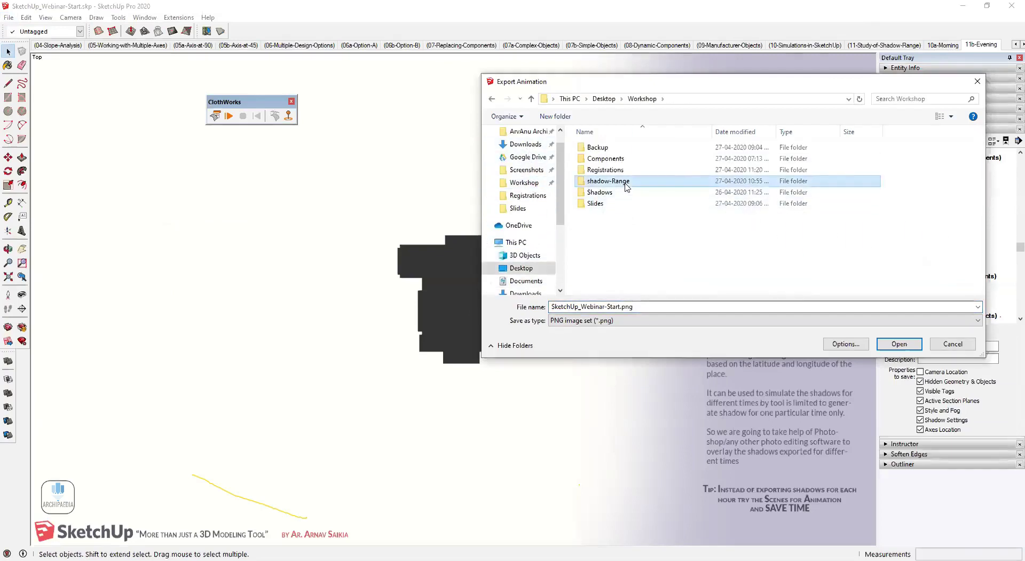
{"action": "left_click", "coordinate": [531, 98]}
{"action": "left_click", "coordinate": [556, 116]}
{"action": "key", "text": "Return"}
{"action": "double_click", "coordinate": [597, 170]}
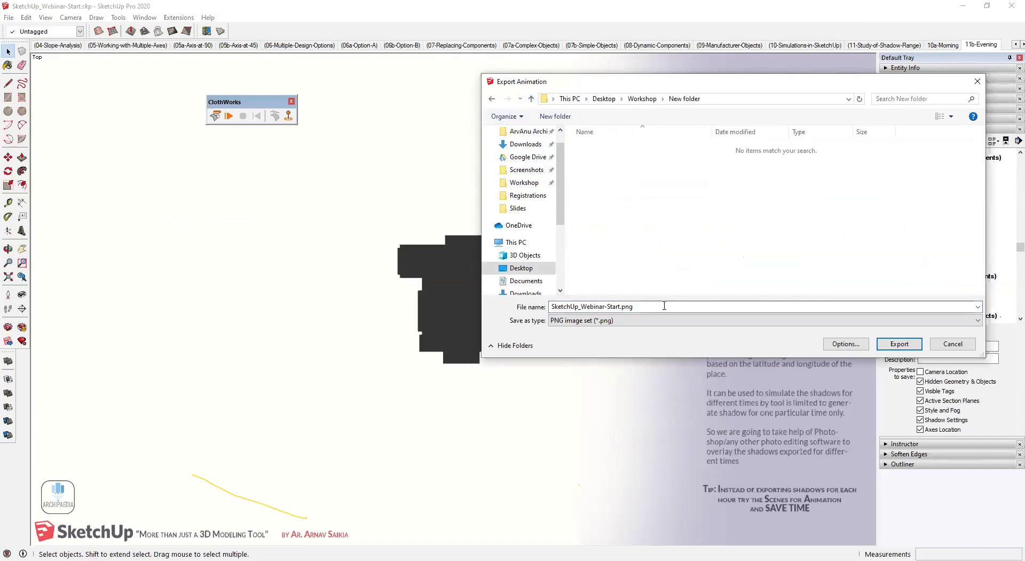
Accept the export options of 720p HD at 12 frames per second and export the image set.
{"action": "left_click", "coordinate": [860, 347]}
{"action": "double_click", "coordinate": [643, 263]}
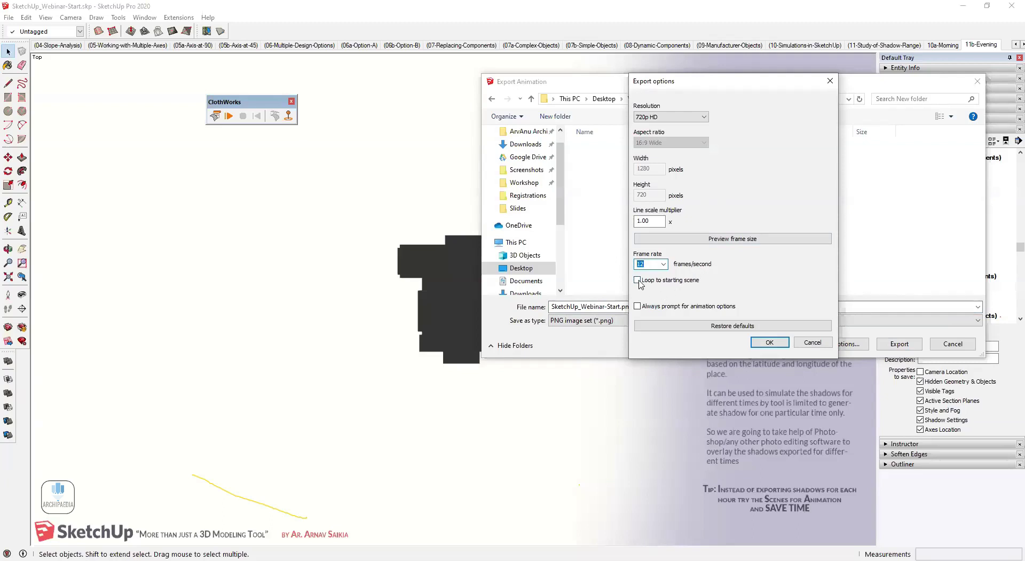
{"action": "left_click", "coordinate": [770, 344]}
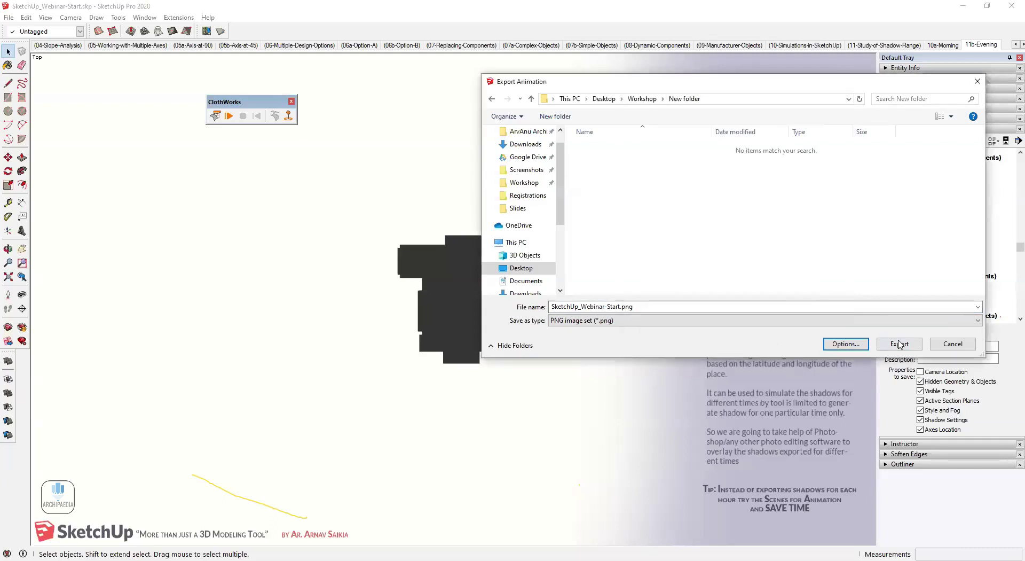
{"action": "left_click", "coordinate": [900, 343]}
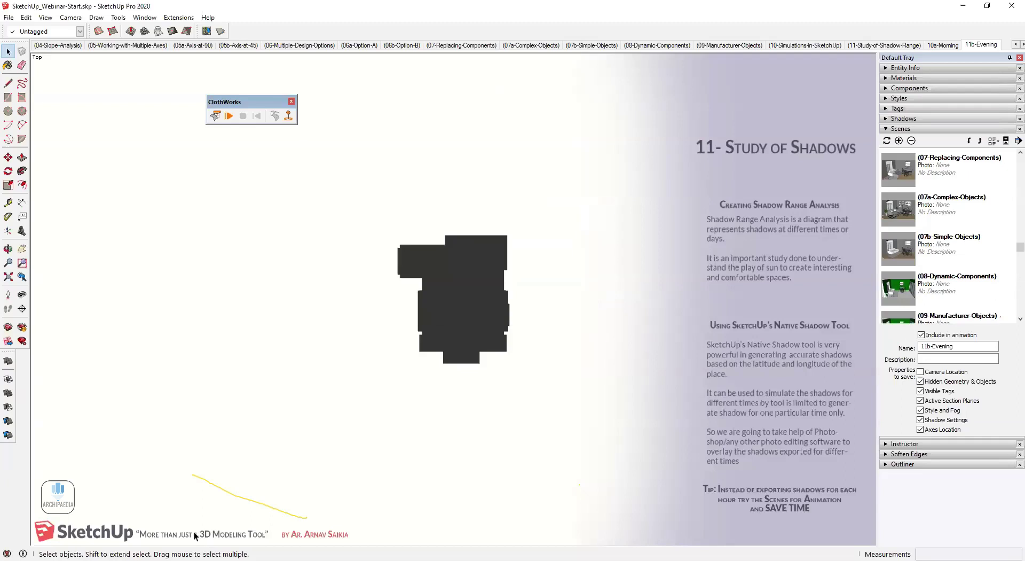
Switch to File Explorer, examine the exported shadow images as larger thumbnails, and close the folder.
{"action": "left_click", "coordinate": [194, 560]}
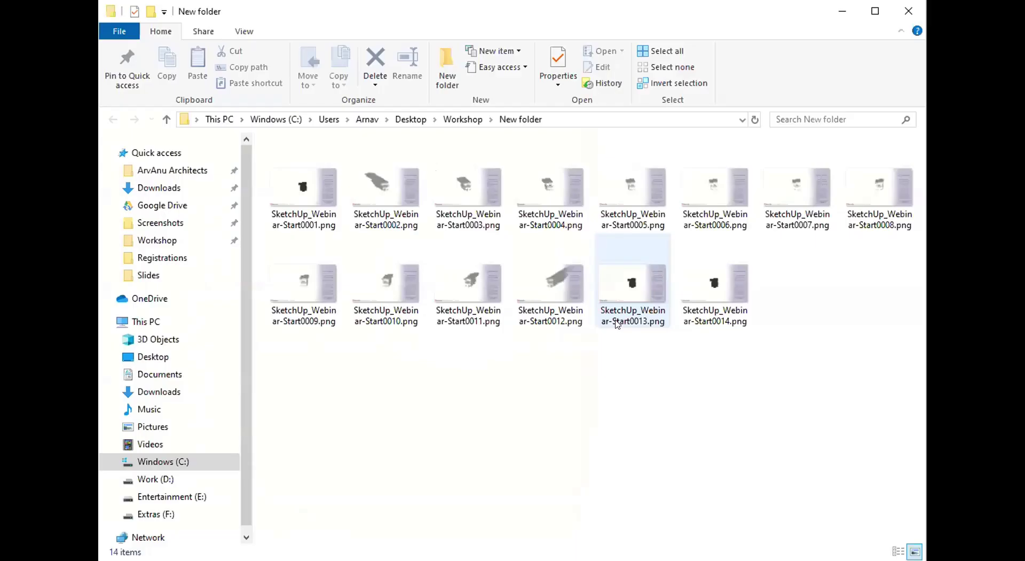
{"action": "scroll", "coordinate": [612, 321], "scroll_direction": "up", "scroll_amount": 3, "text": "ctrl"}
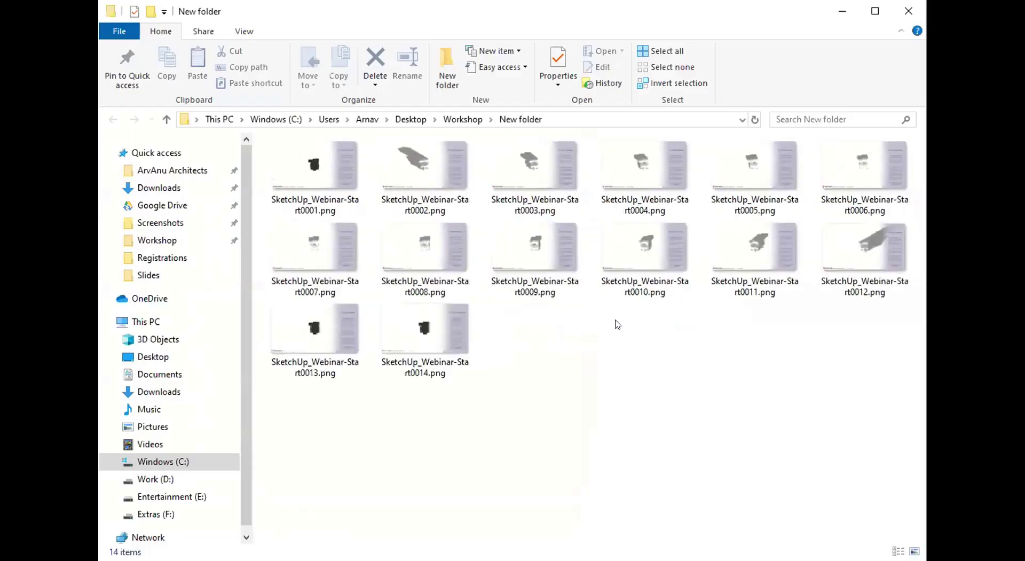
{"action": "scroll", "coordinate": [589, 289], "scroll_direction": "up", "scroll_amount": 1, "text": "ctrl"}
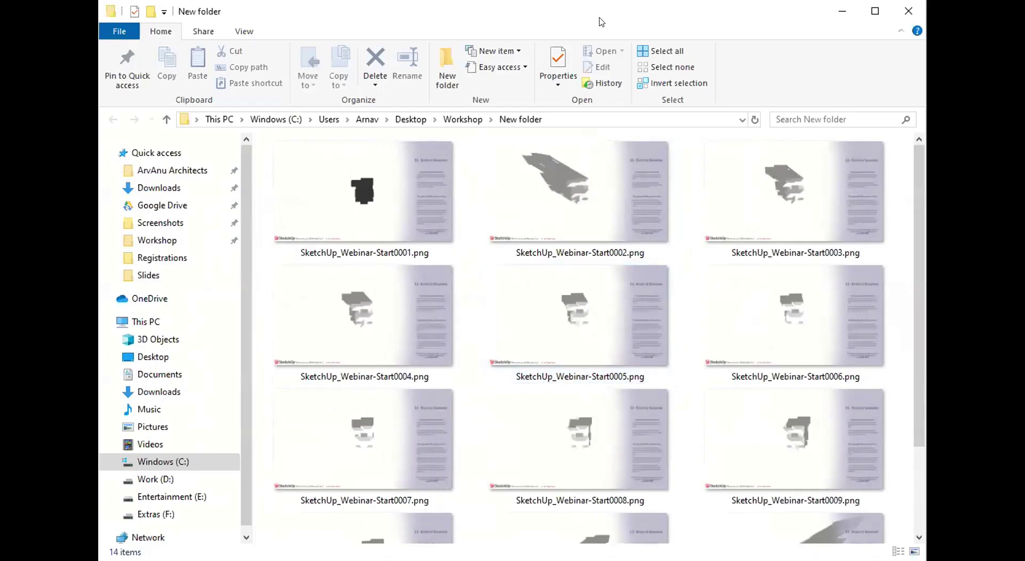
{"action": "left_click", "coordinate": [560, 187]}
{"action": "left_click", "coordinate": [559, 311]}
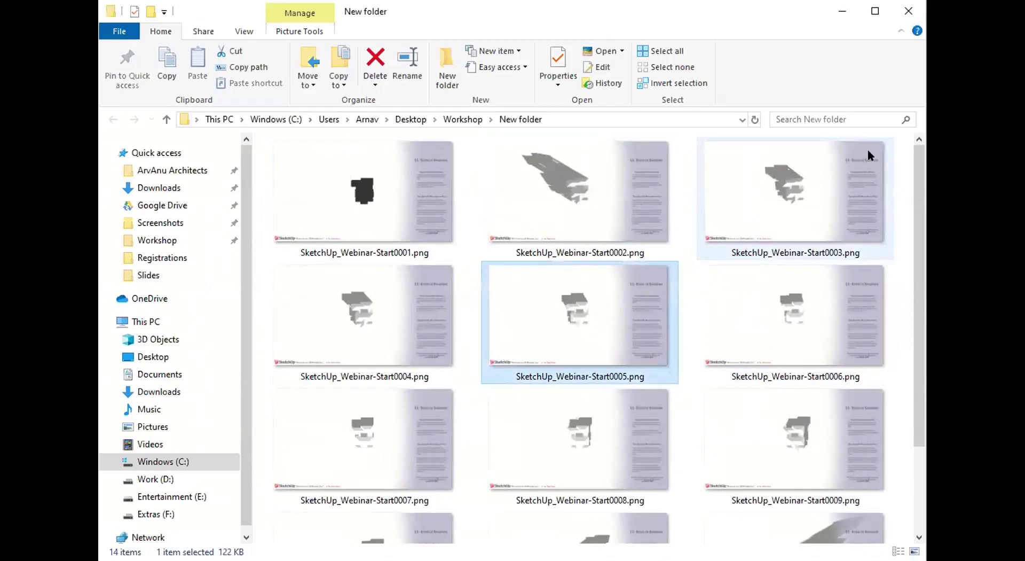
{"action": "scroll", "coordinate": [867, 293], "scroll_direction": "down", "scroll_amount": 2}
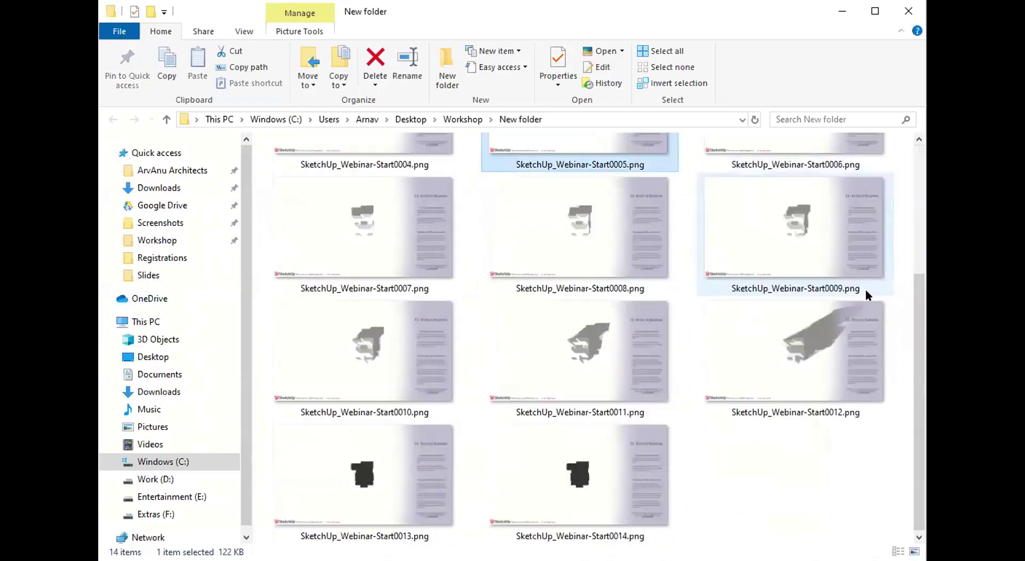
{"action": "scroll", "coordinate": [684, 488], "scroll_direction": "up", "scroll_amount": 2}
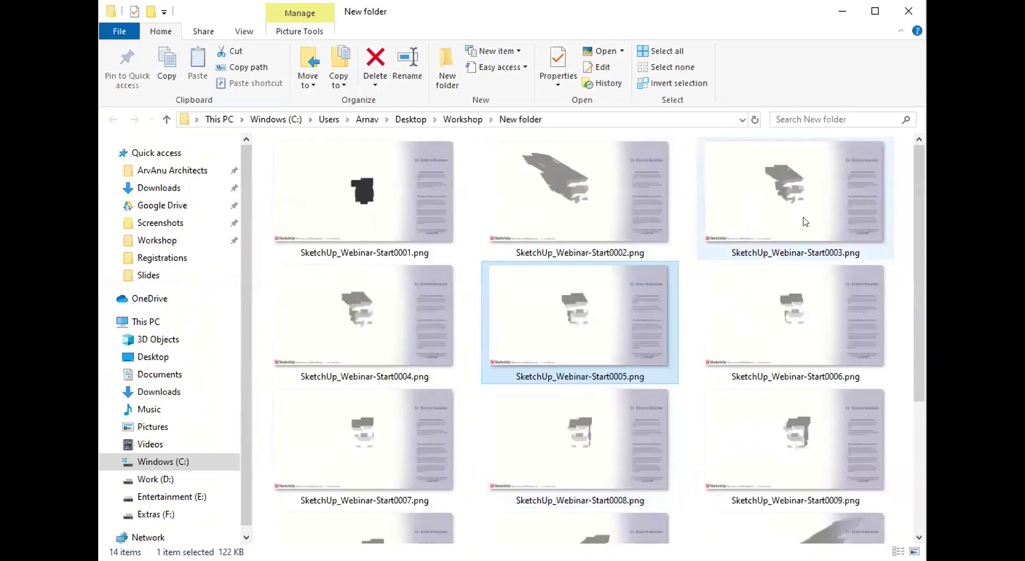
{"action": "scroll", "coordinate": [851, 361], "scroll_direction": "down", "scroll_amount": 2}
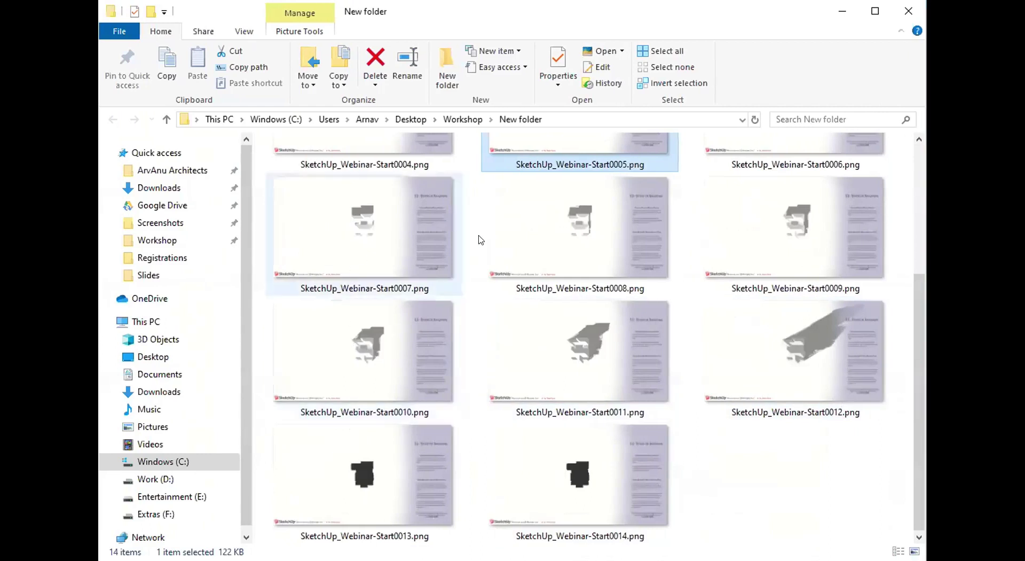
{"action": "scroll", "coordinate": [642, 278], "scroll_direction": "up", "scroll_amount": 2}
{"action": "left_click", "coordinate": [686, 259]}
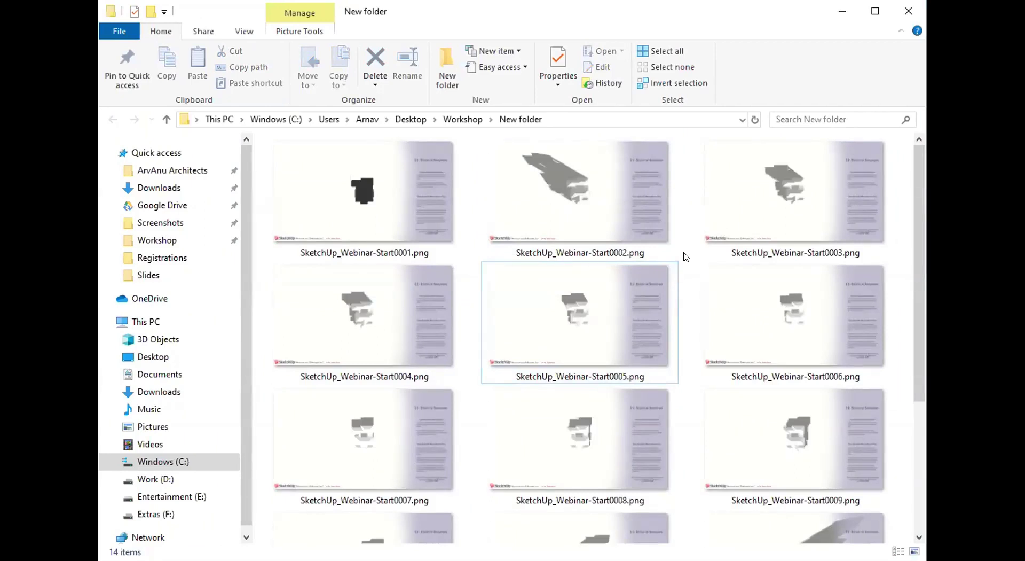
{"action": "left_click", "coordinate": [908, 15]}
Return to the 11-Study-of-Shadow-Range scene and inspect the sun path diagram around the house.
{"action": "left_click", "coordinate": [885, 45]}
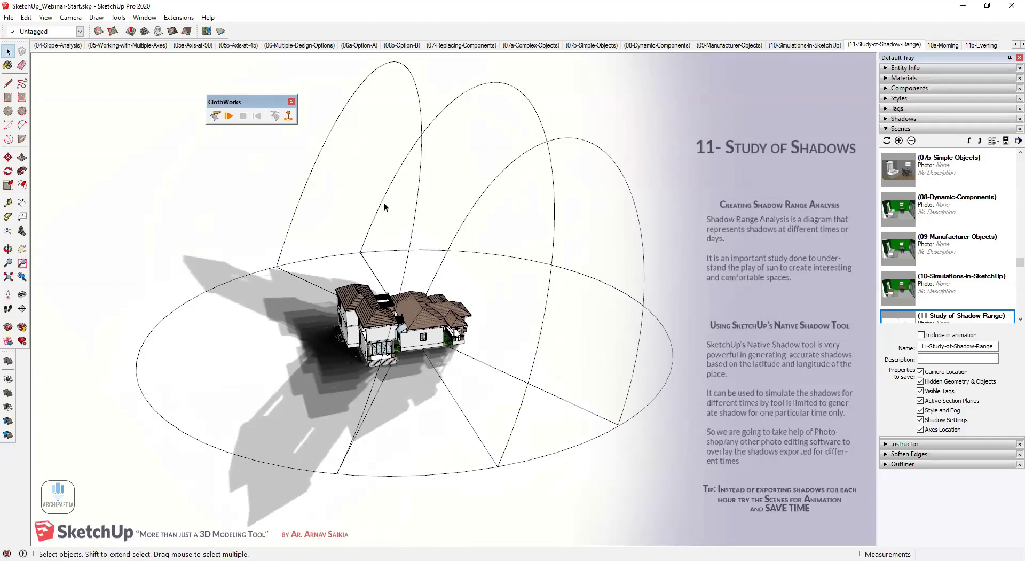
{"action": "left_click", "coordinate": [475, 109]}
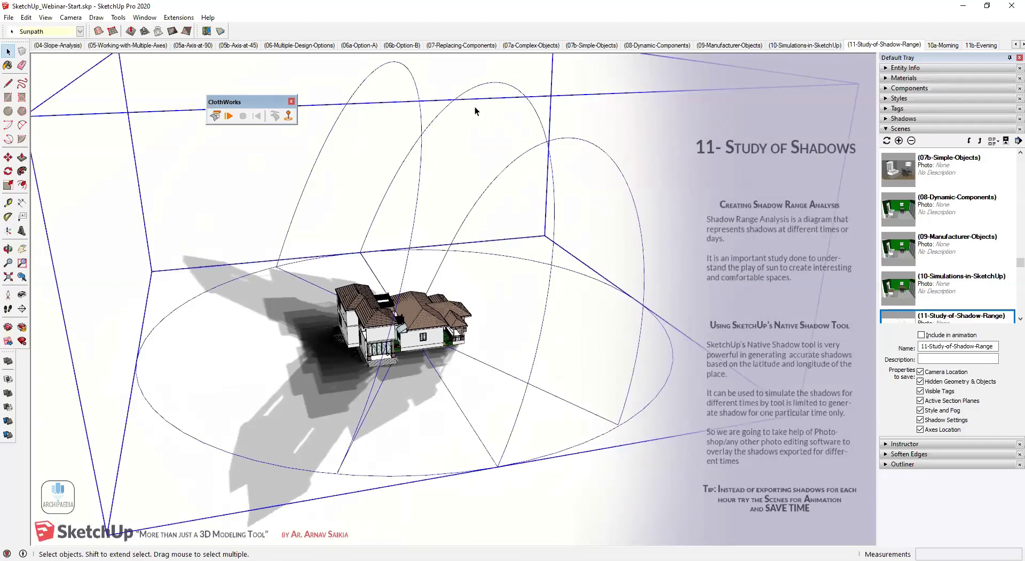
{"action": "left_click", "coordinate": [453, 171]}
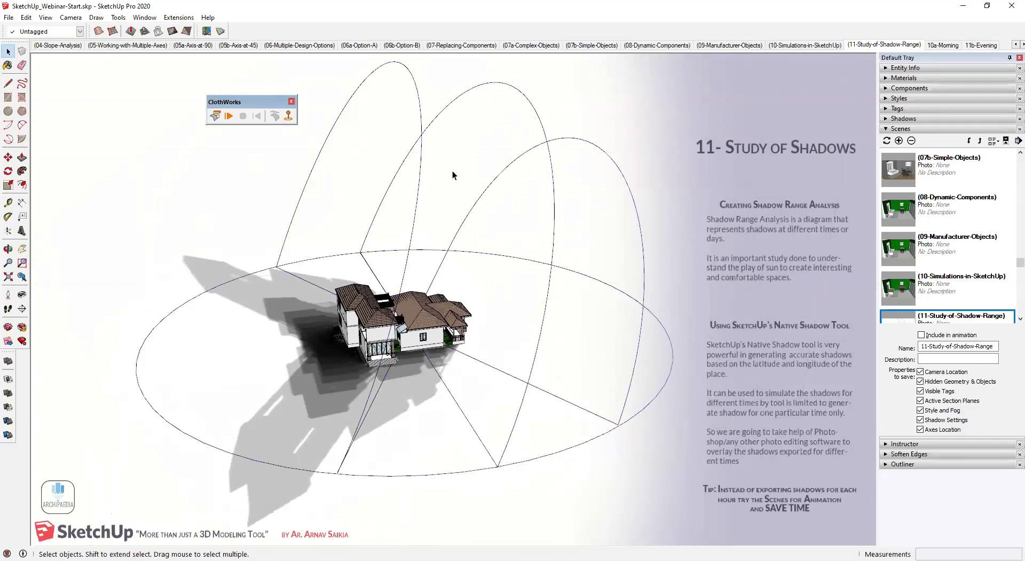